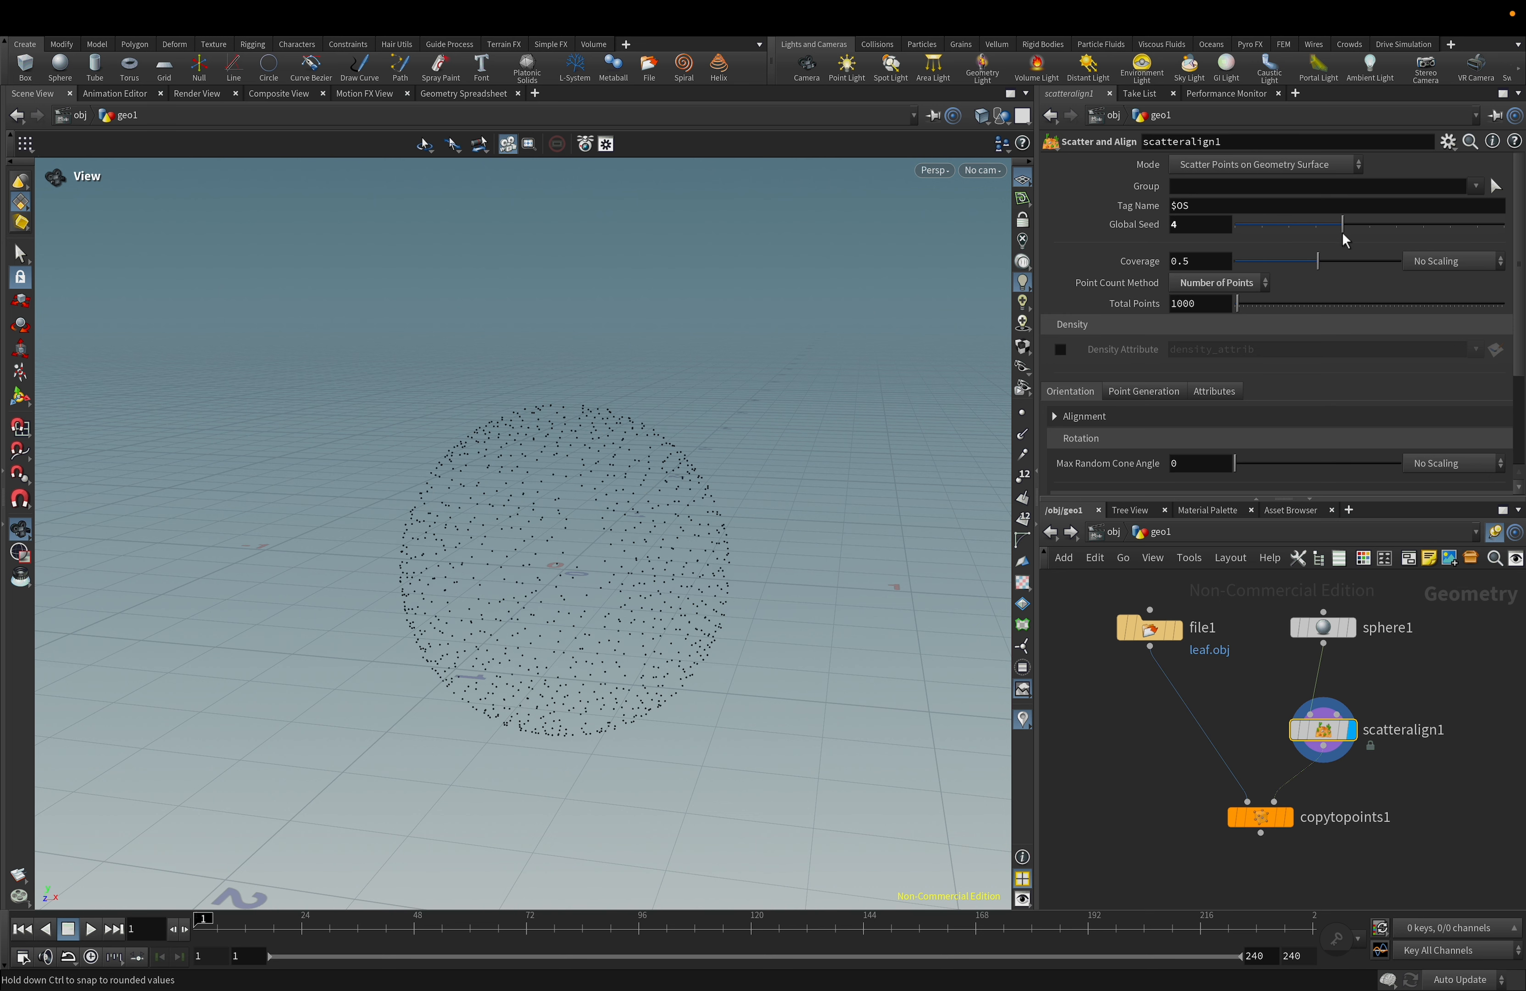
# Set the Scatter and Align total points to 100 and display the Copy to Points result.
pyautogui.moveTo(1200, 303); pyautogui.dragTo(1137, 303)
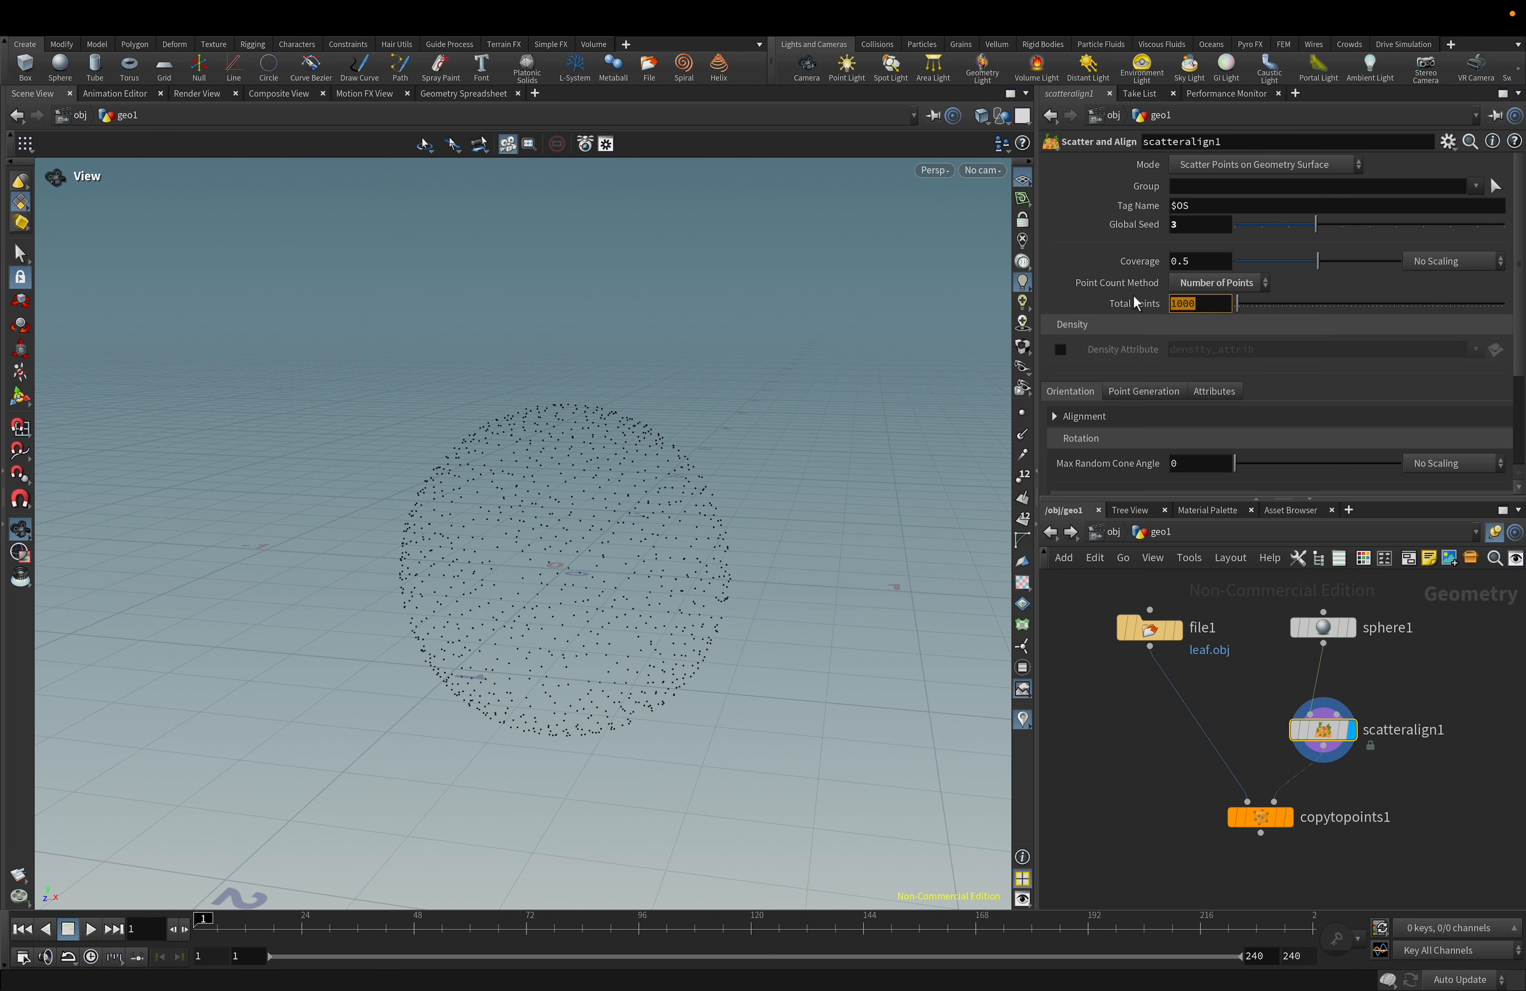
pyautogui.write('100')
pyautogui.press('Return')
pyautogui.moveTo(1323, 738)
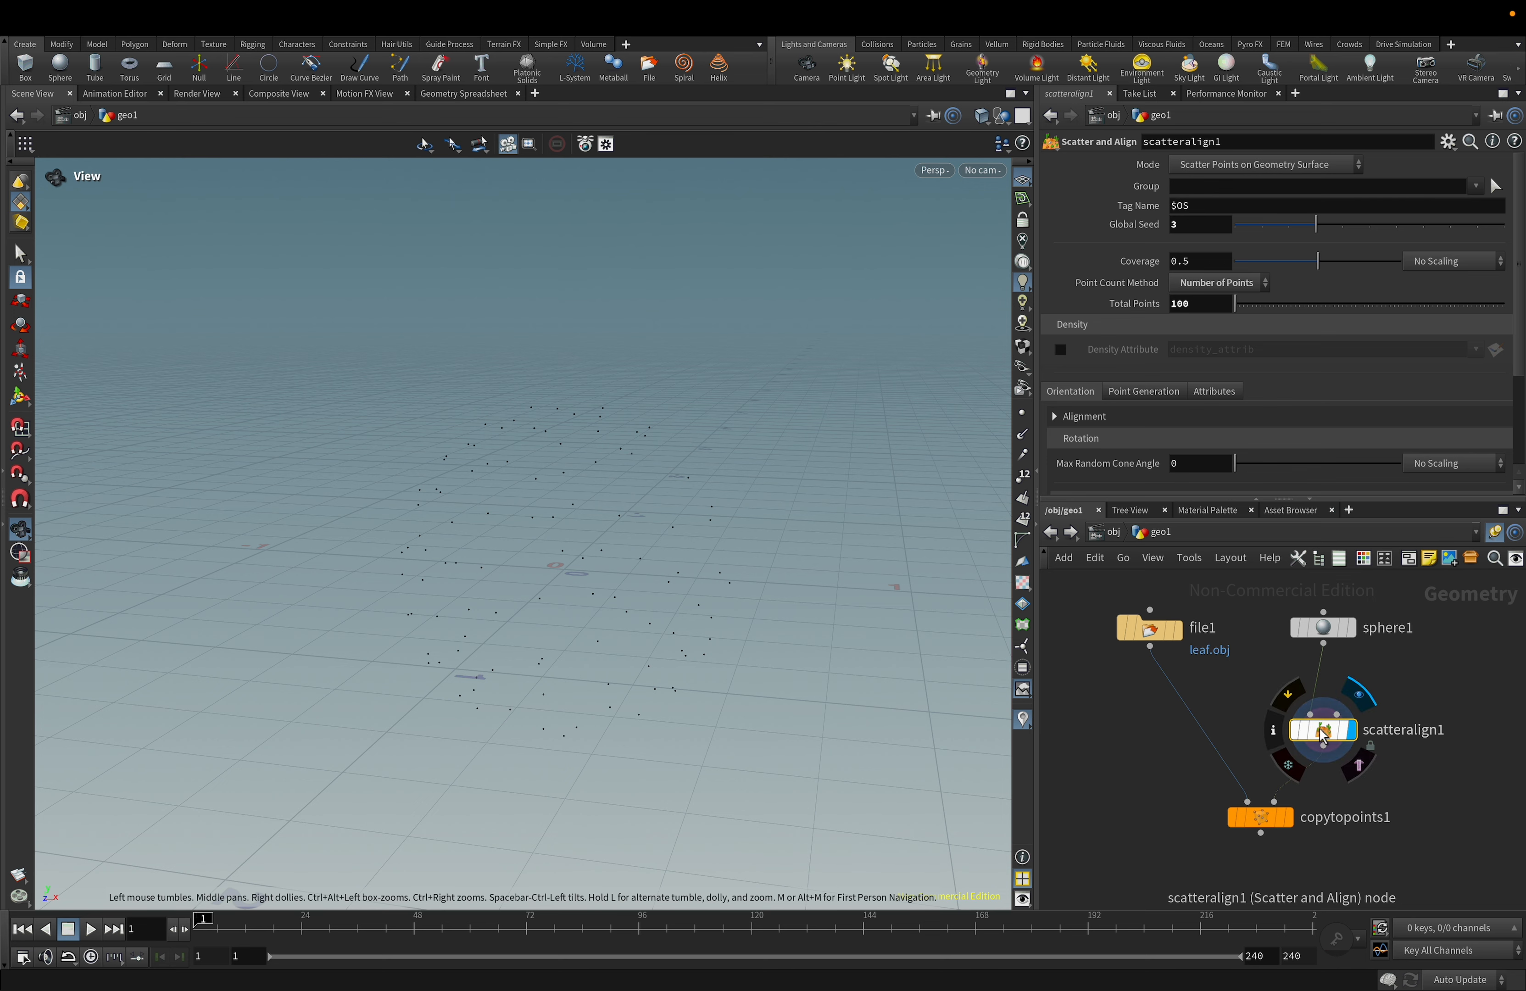
pyautogui.click(1286, 816)
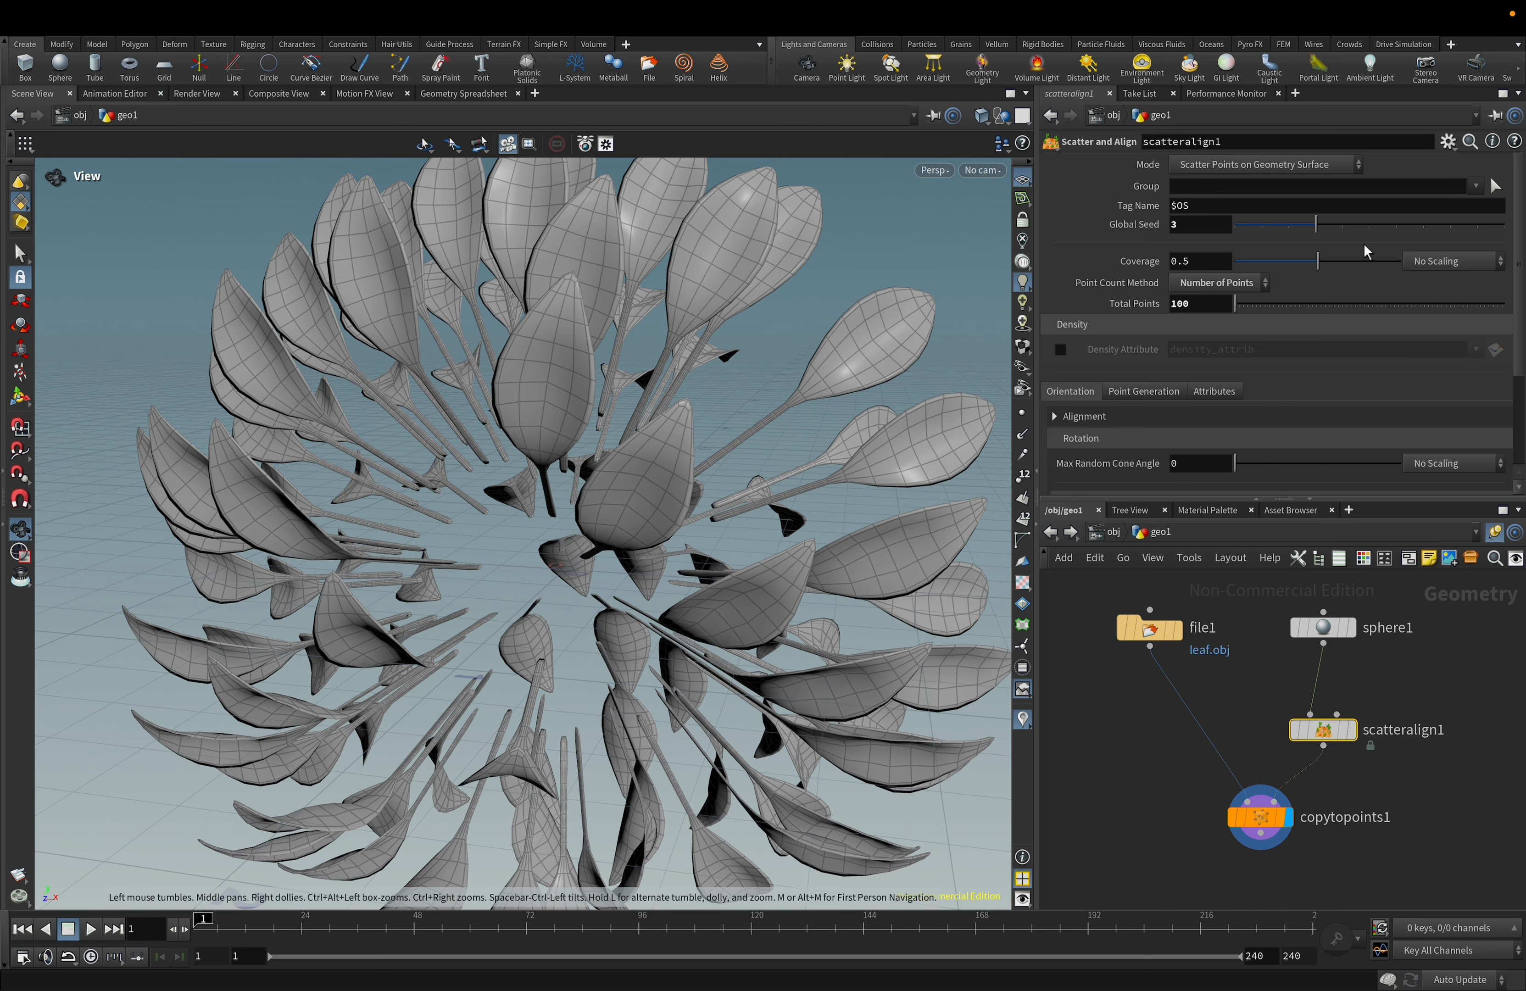
# Set the scatter's global seed to 5 and examine the leaves copied around the sphere.
pyautogui.moveTo(1315, 226); pyautogui.dragTo(1379, 232)
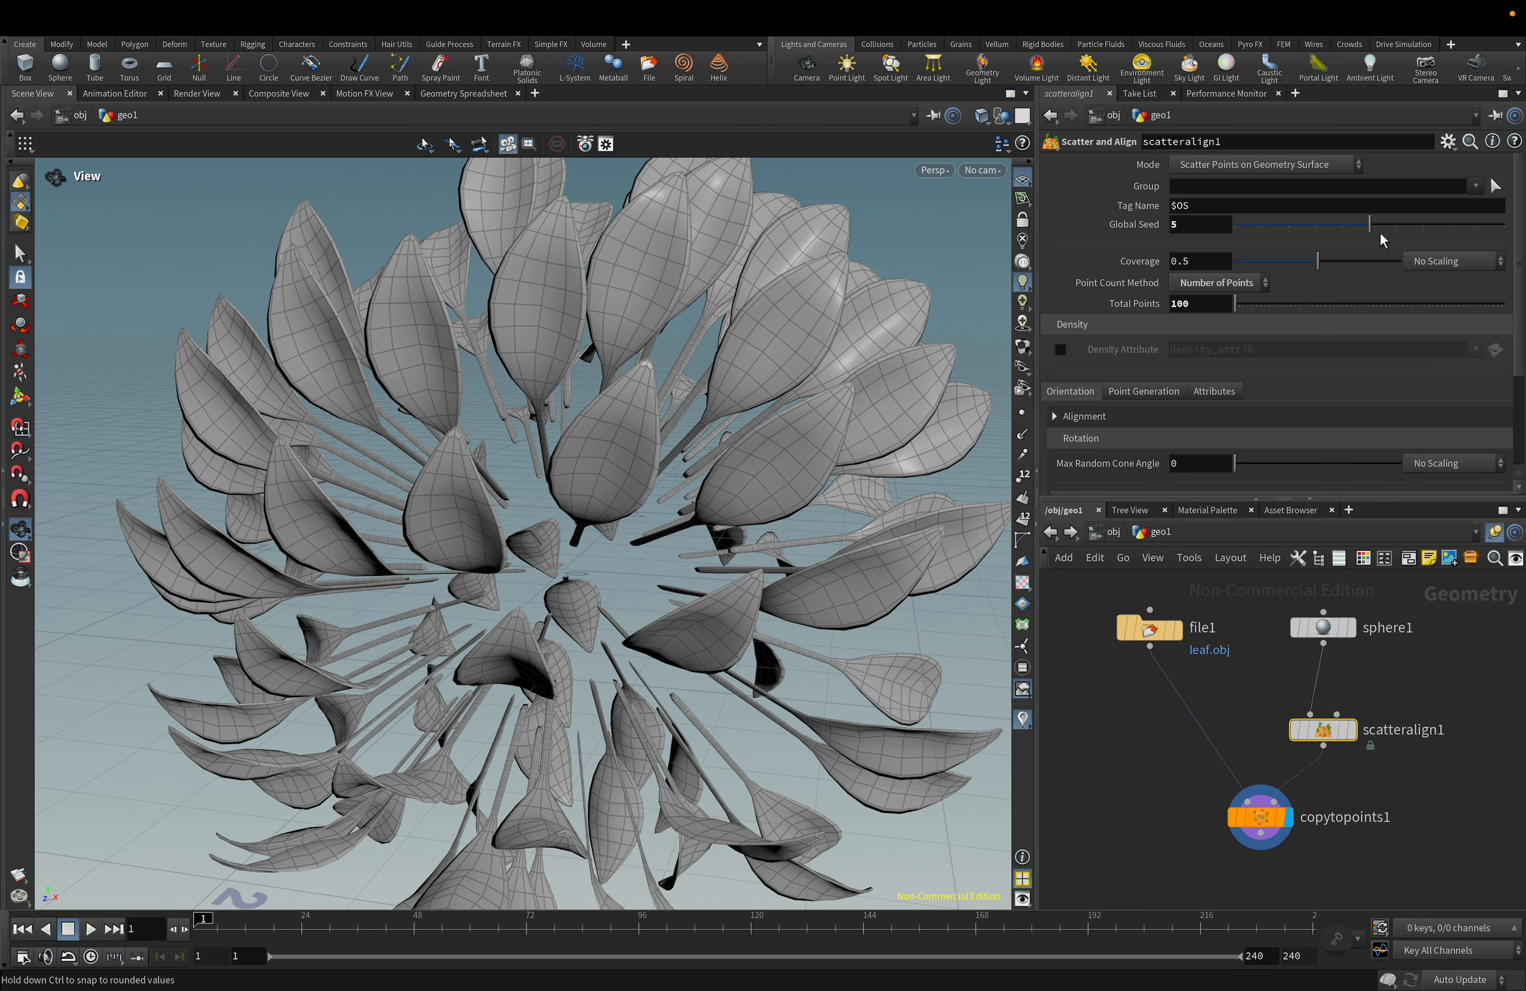
pyautogui.scroll(-6, 651, 675)
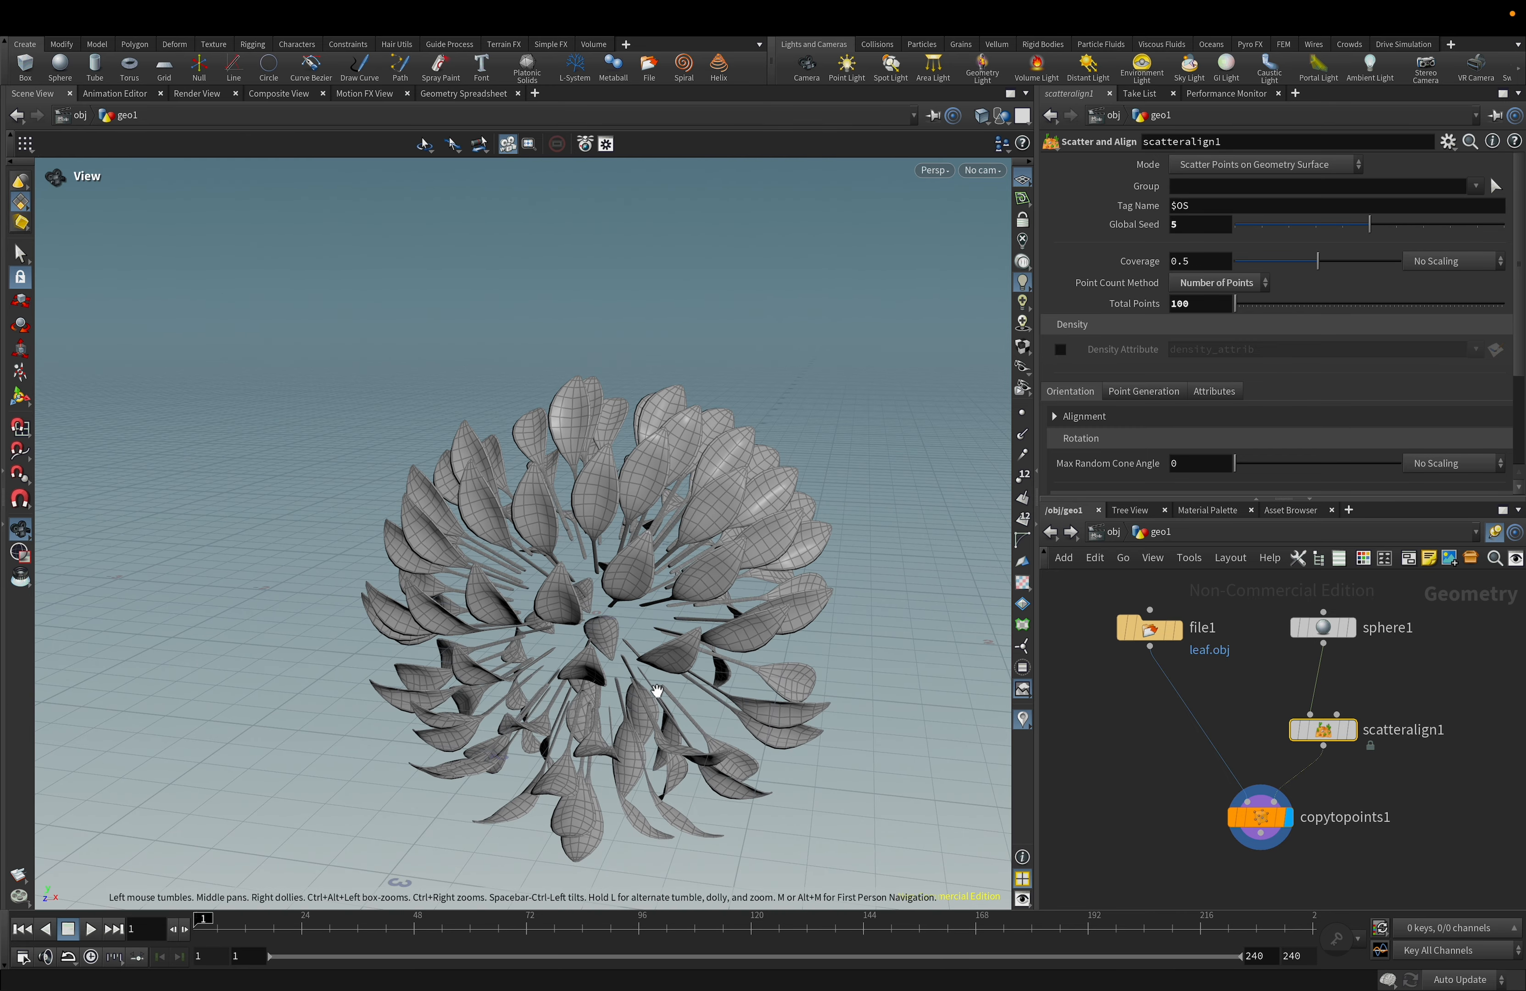
pyautogui.moveTo(670, 698); pyautogui.dragTo(656, 592, button='middle')
pyautogui.moveTo(362, 660); pyautogui.dragTo(437, 656)
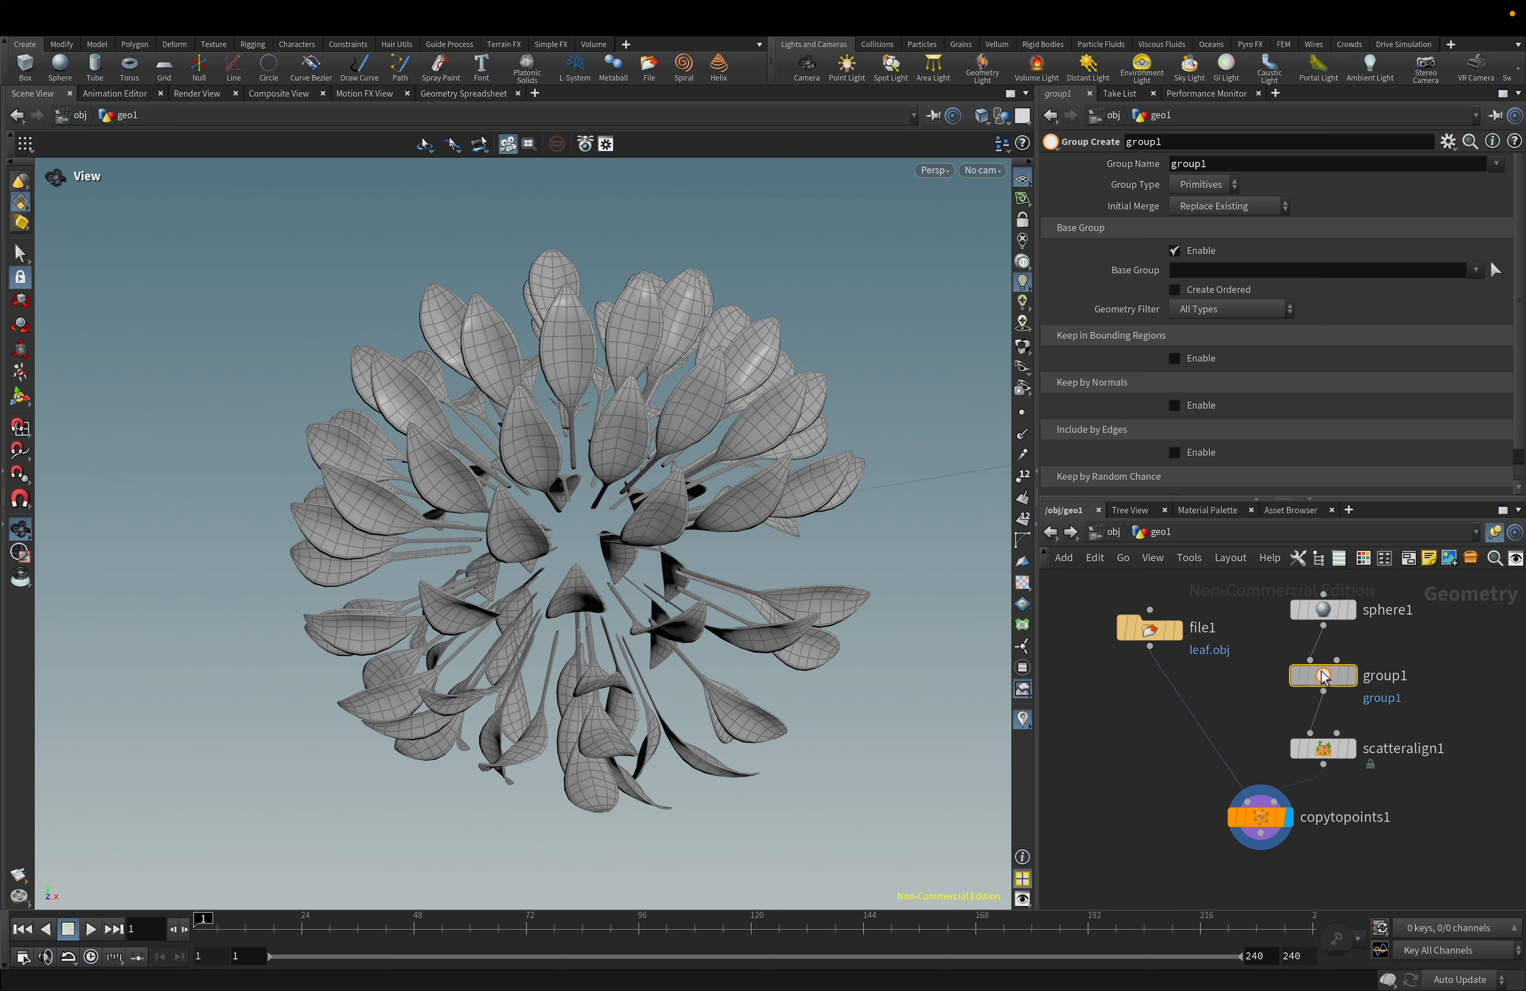
# Display the Group Create node's output and try the Points group type before setting it back to Primitives.
pyautogui.click(1351, 677)
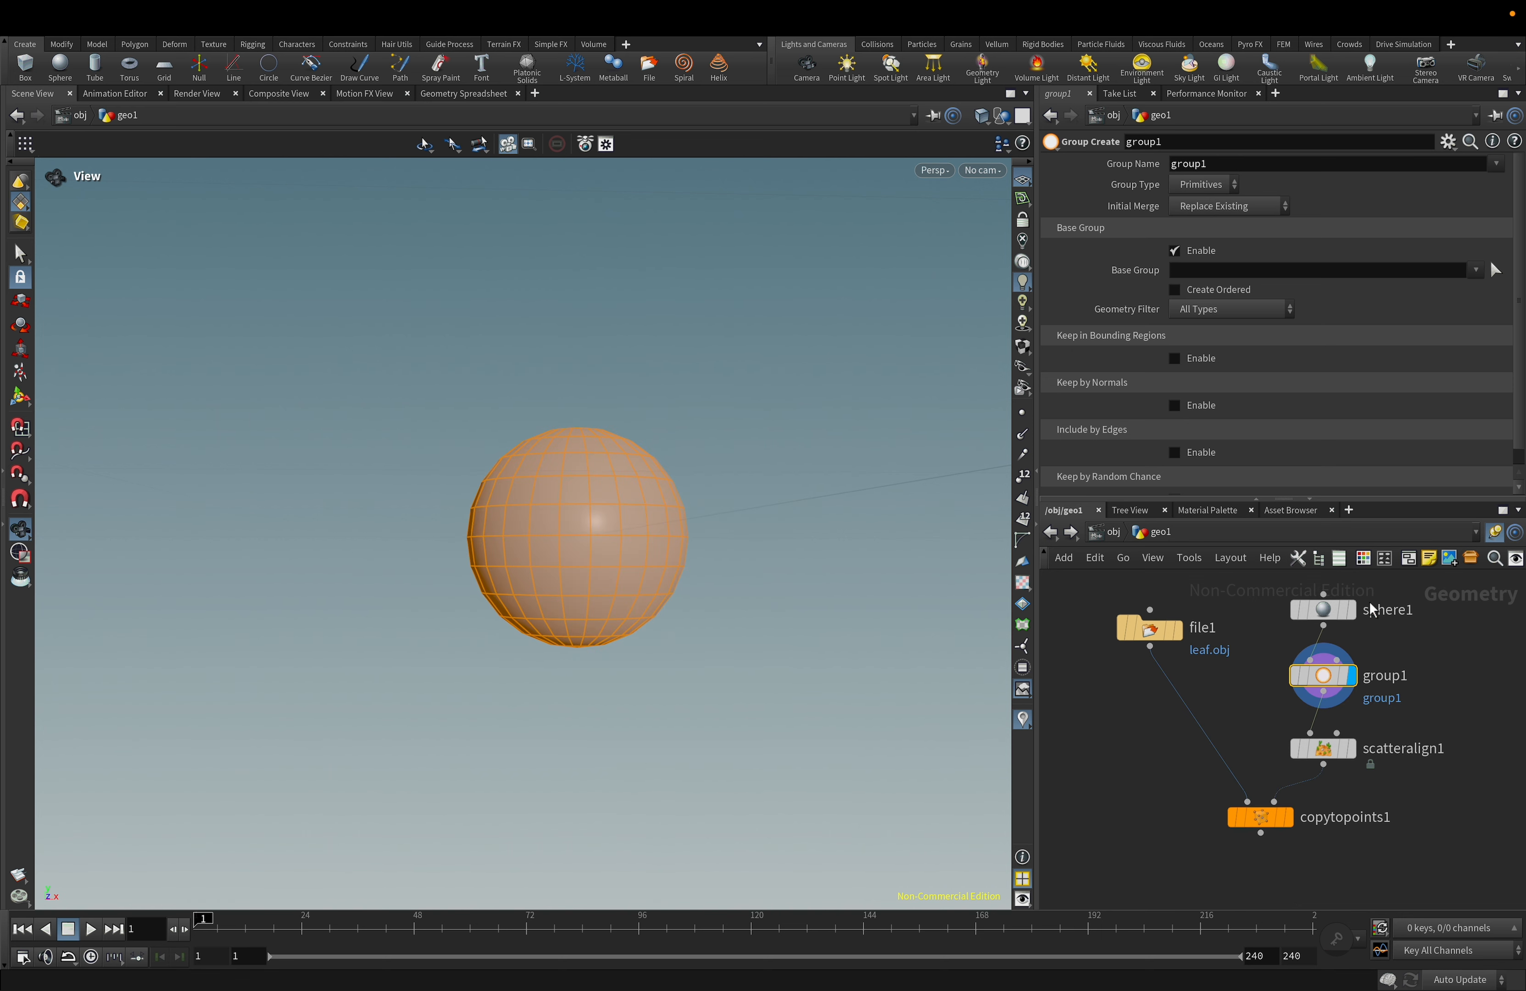
pyautogui.moveTo(1326, 687)
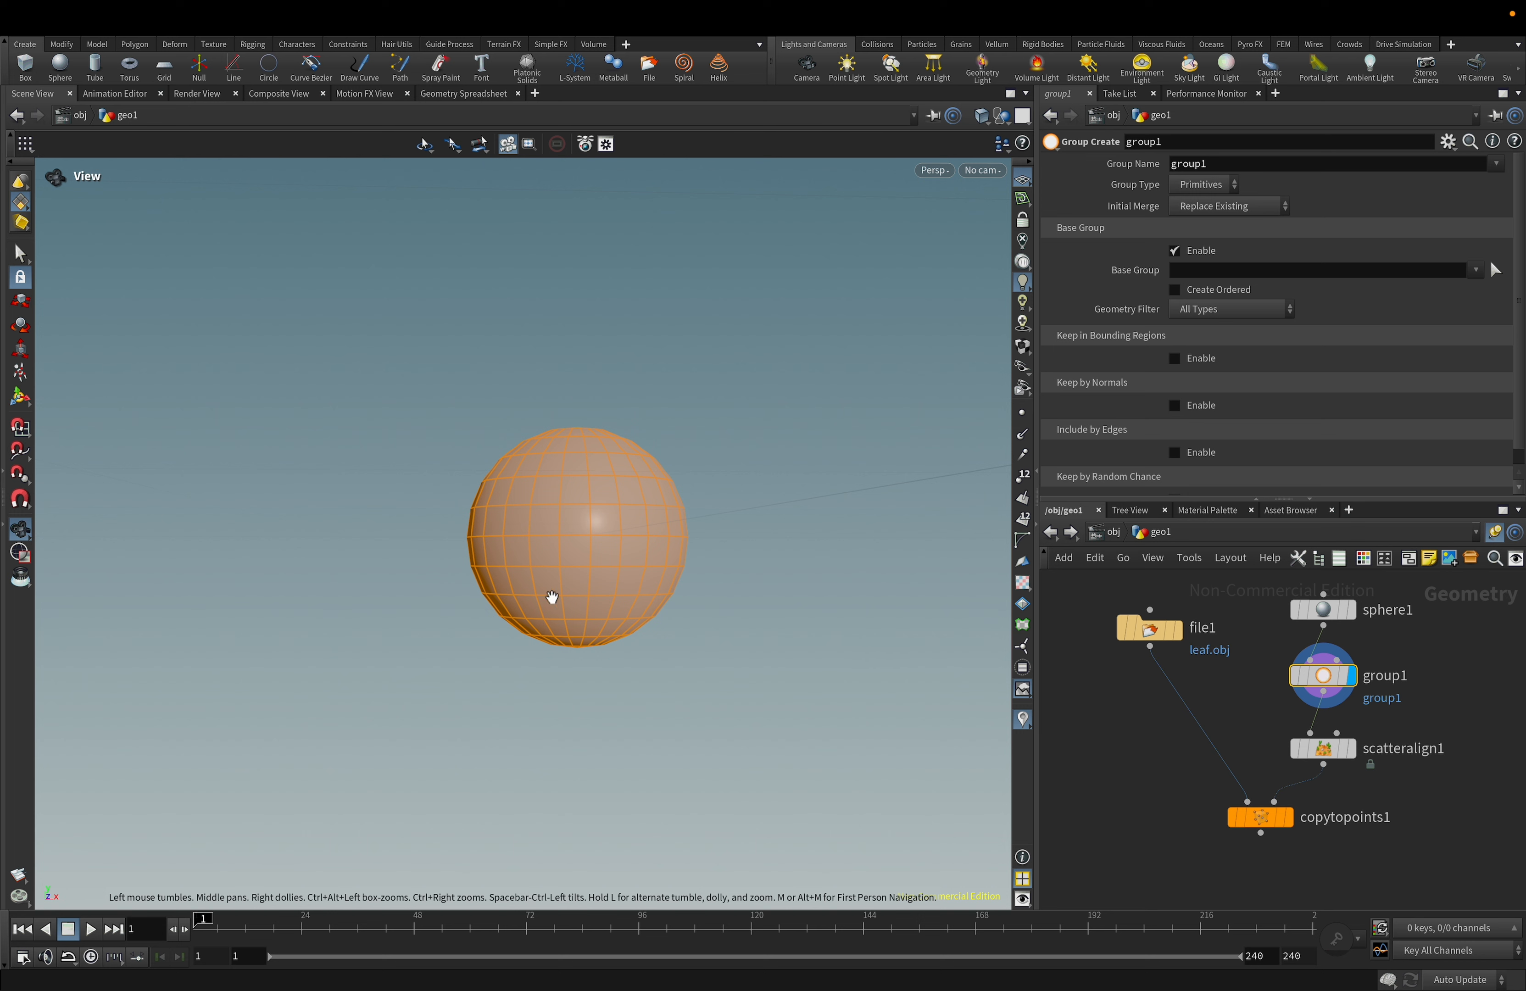
pyautogui.click(1213, 189)
pyautogui.click(1203, 205)
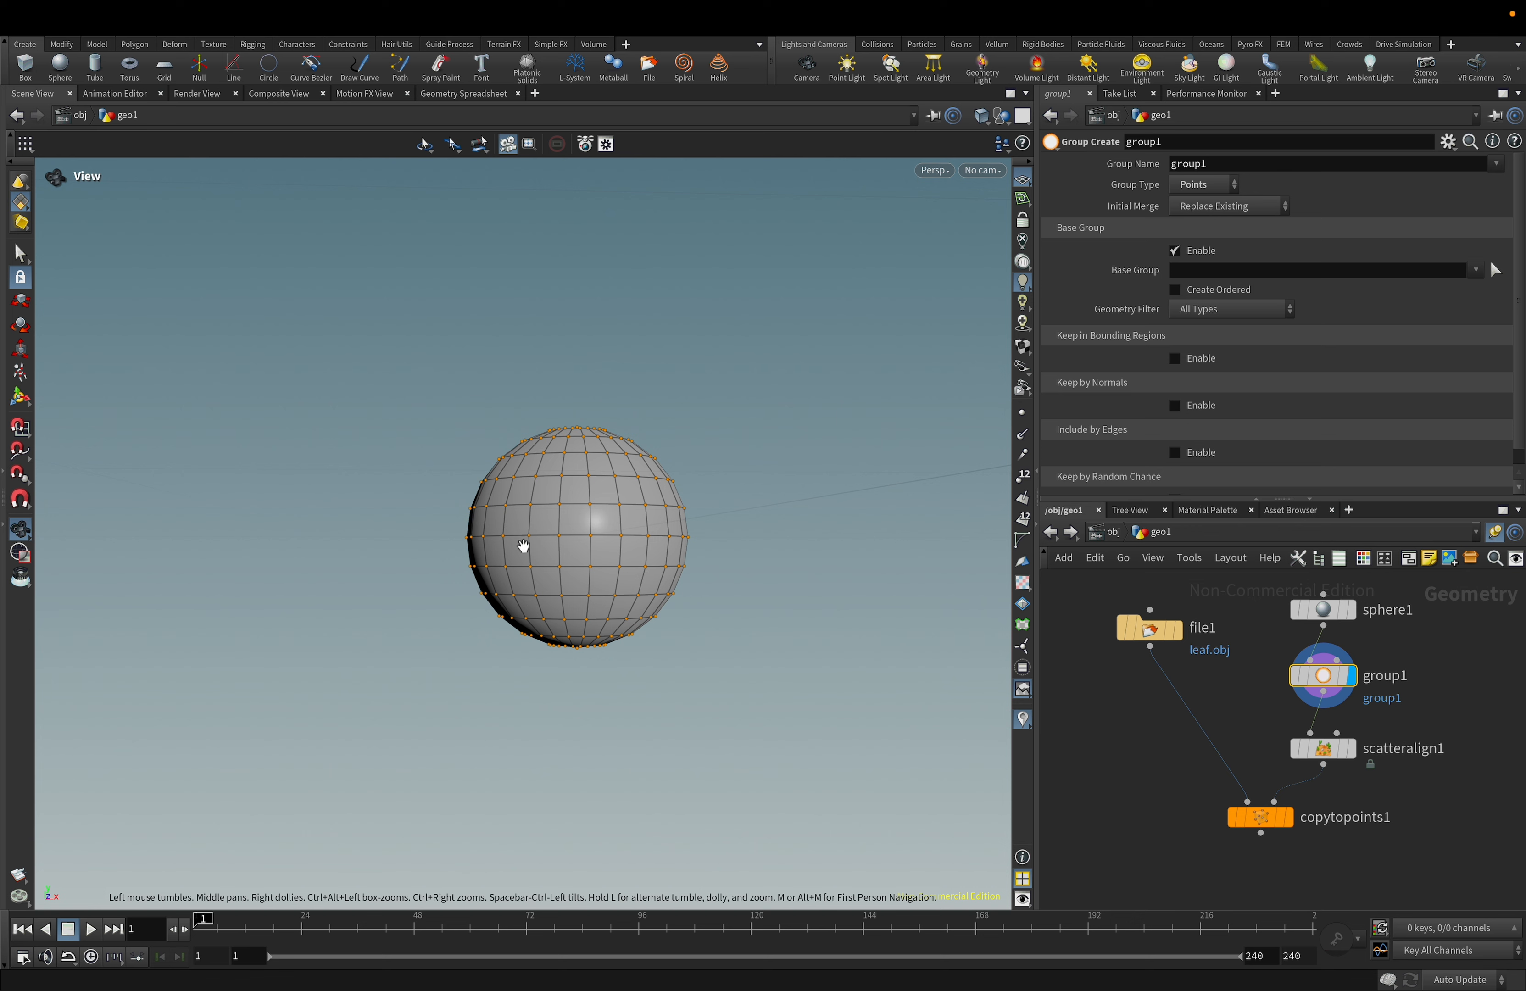
pyautogui.click(1211, 187)
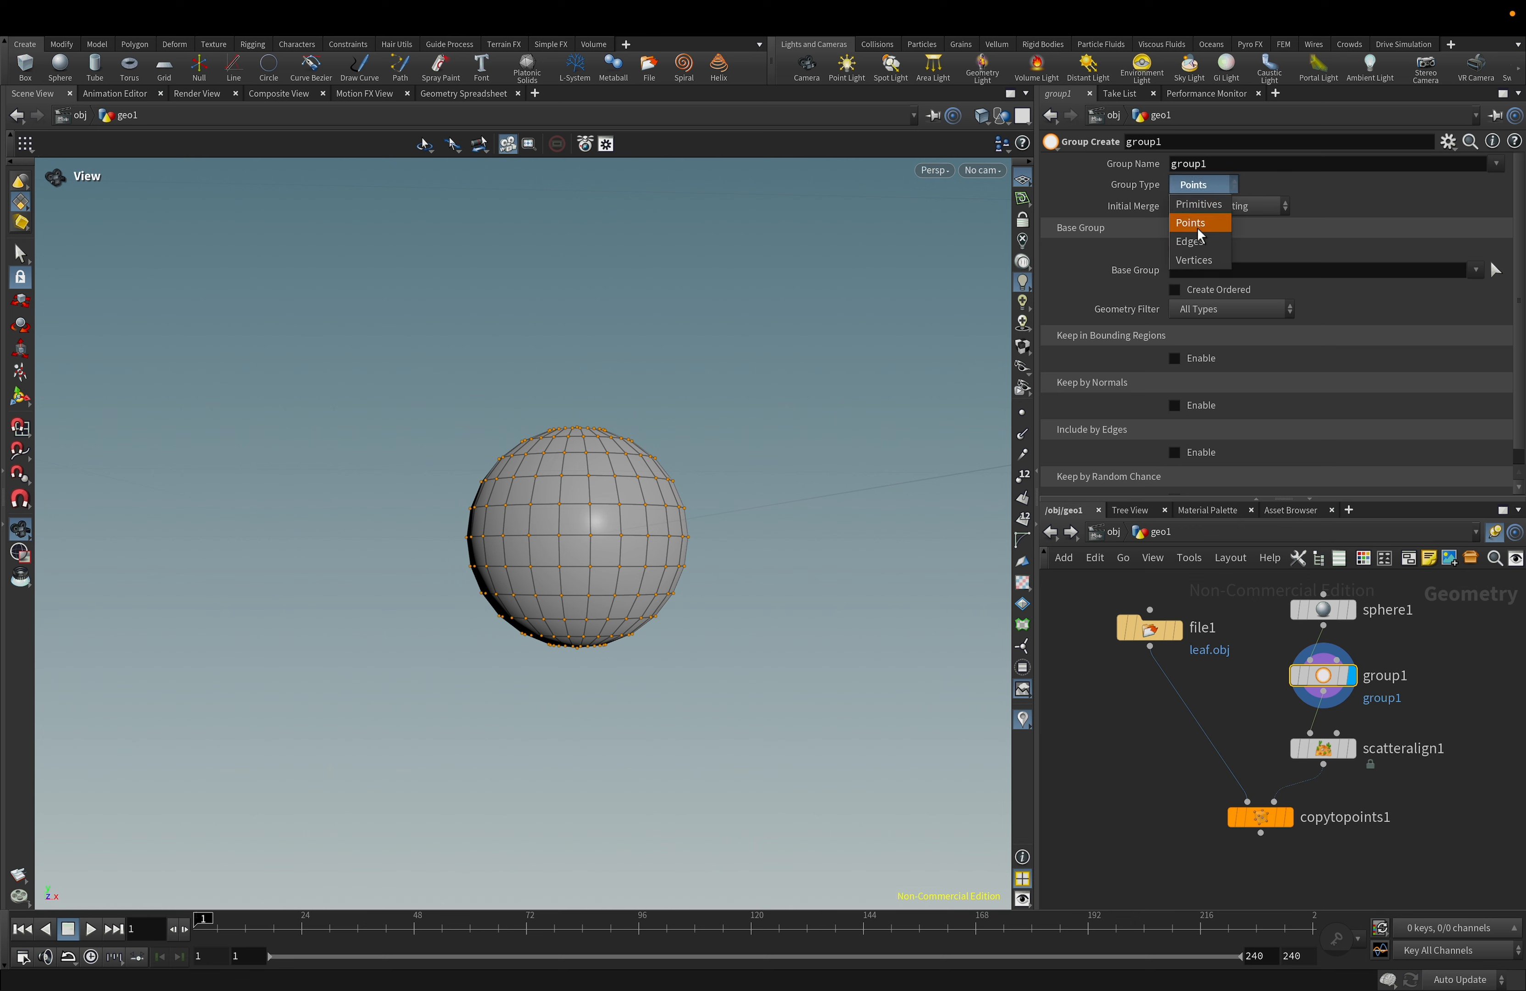
pyautogui.click(1198, 197)
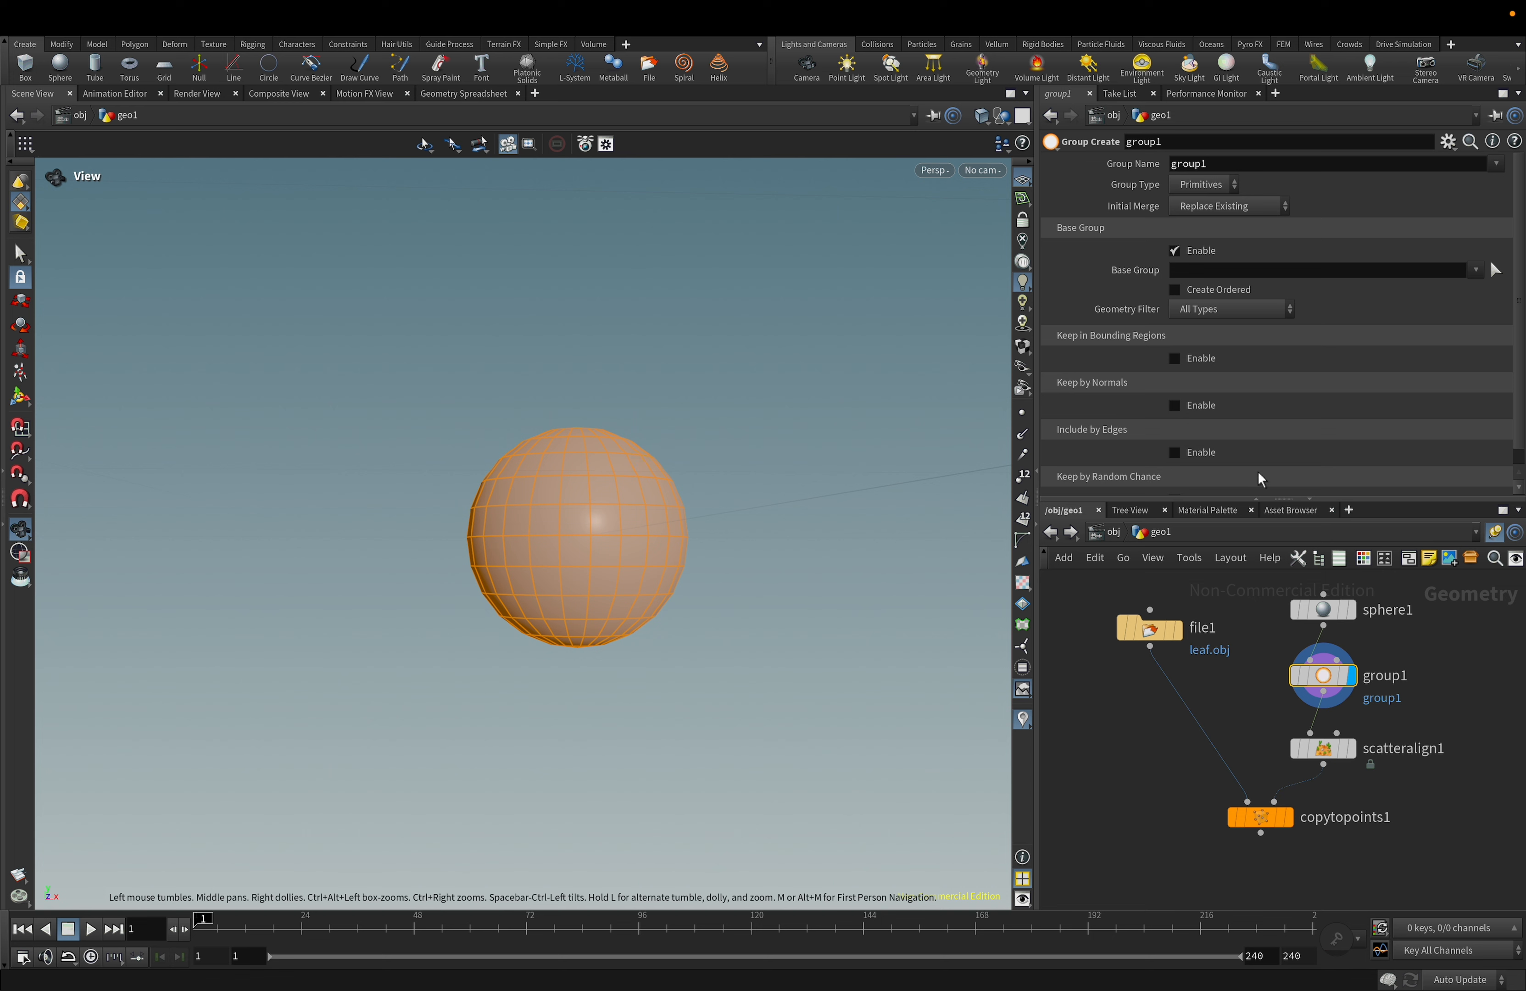
# Show the primitive numbers in the viewport and examine the numbered faces on the sphere.
pyautogui.scroll(-1, 1219, 374)
pyautogui.scroll(1, 1221, 363)
pyautogui.click(1022, 518)
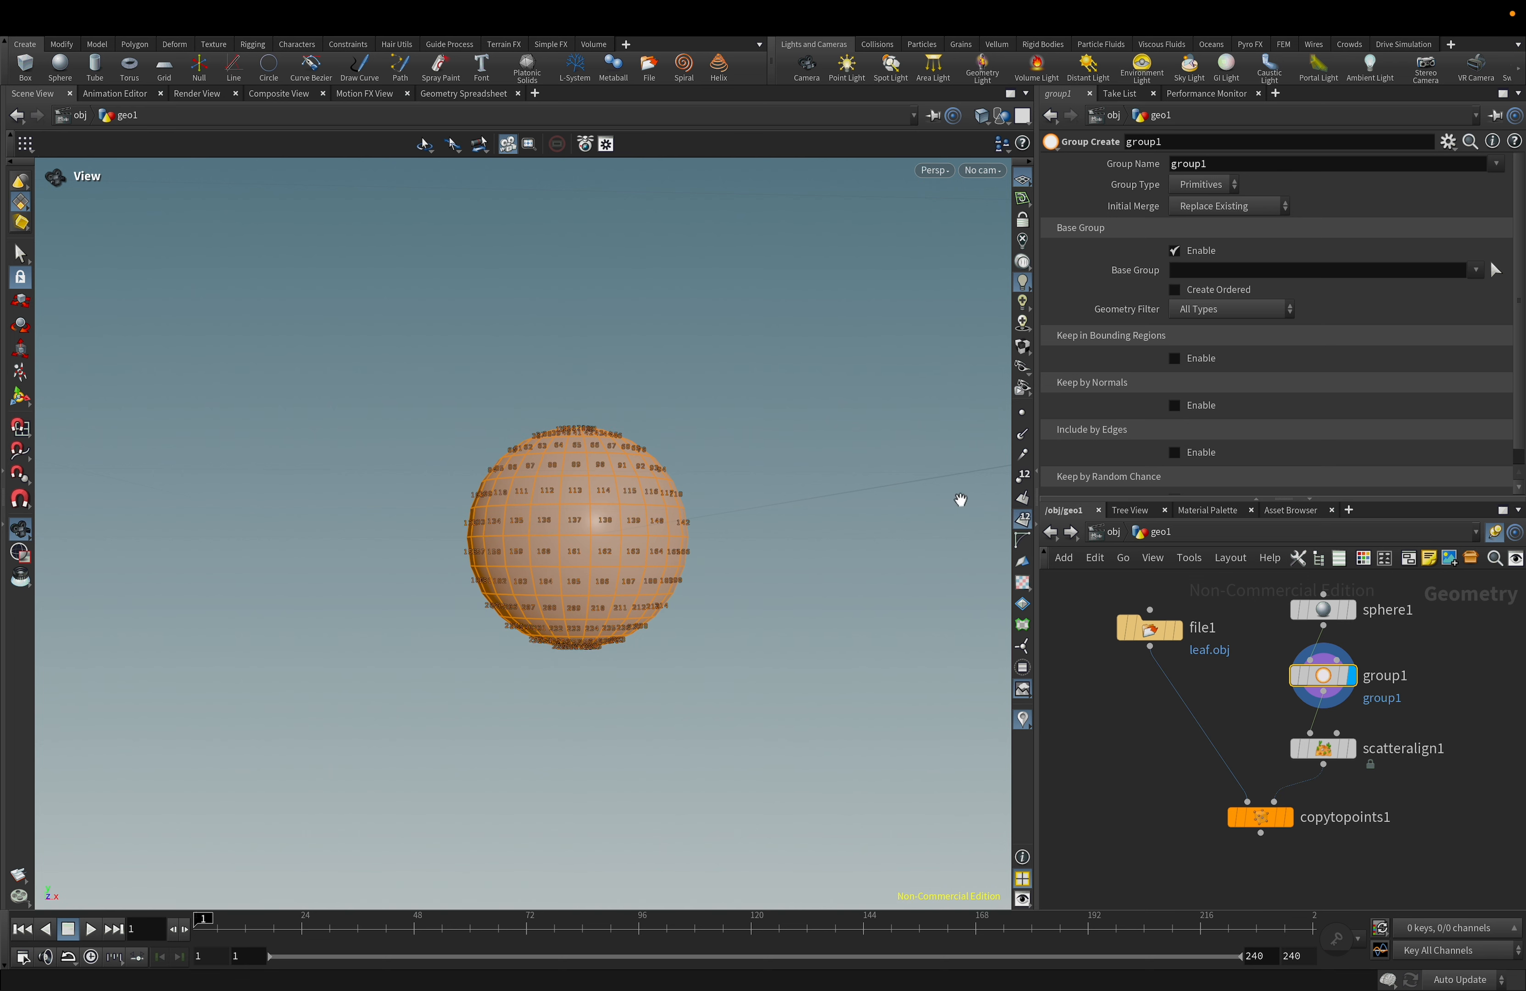
pyautogui.scroll(2, 685, 510)
pyautogui.scroll(5, 528, 535)
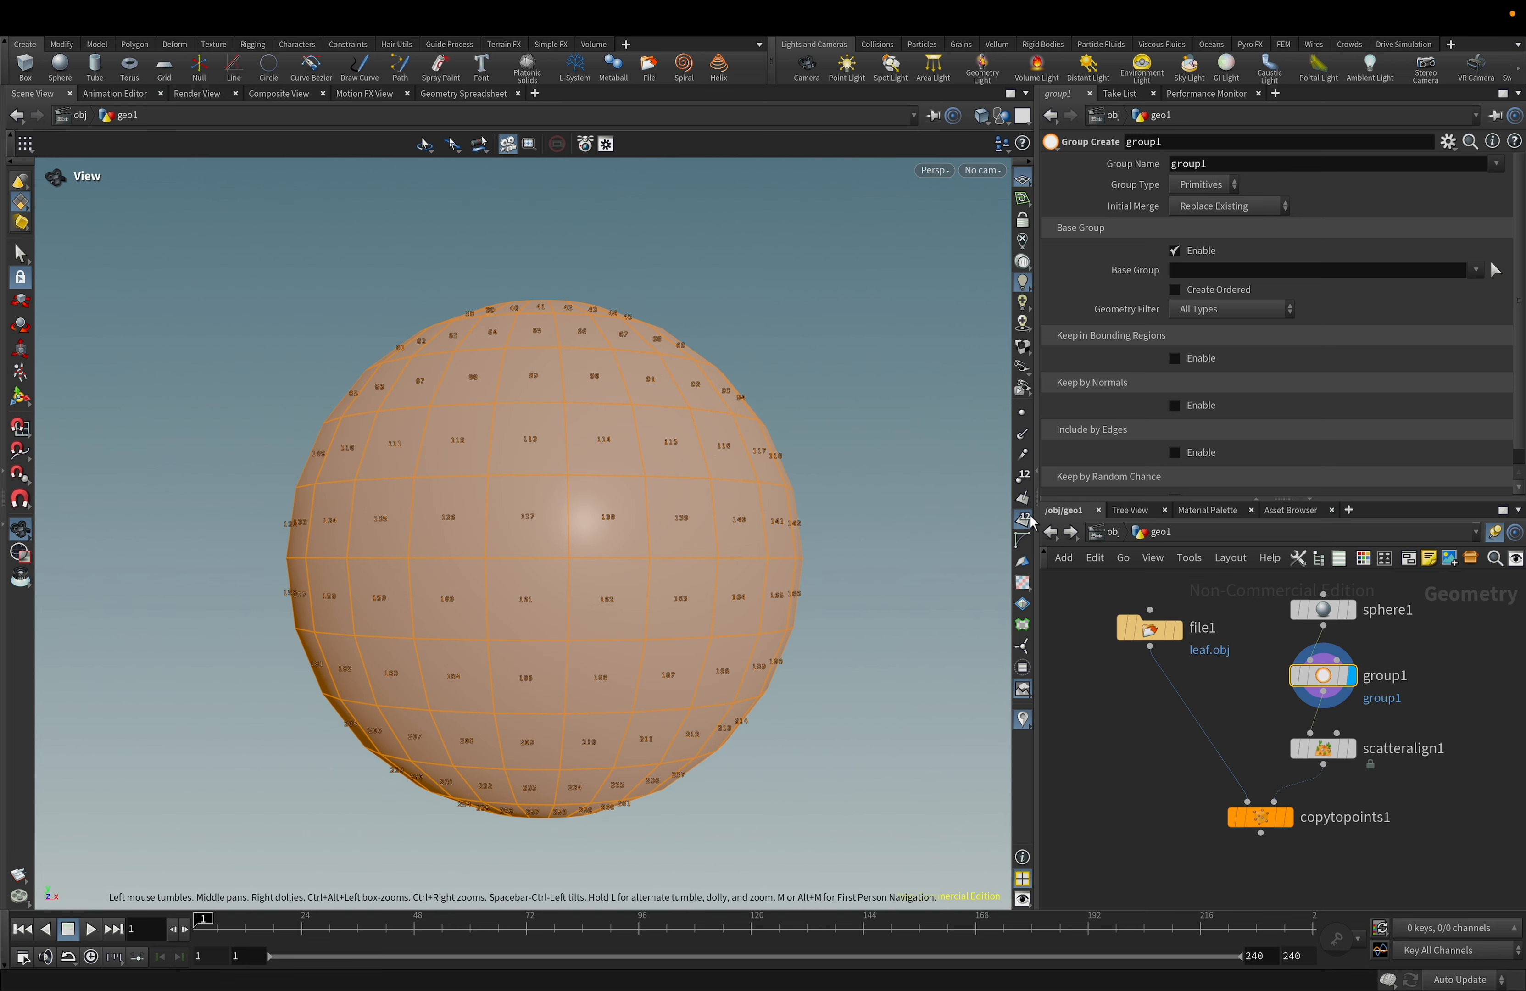
pyautogui.click(1022, 519)
pyautogui.click(1022, 518)
pyautogui.scroll(3, 498, 494)
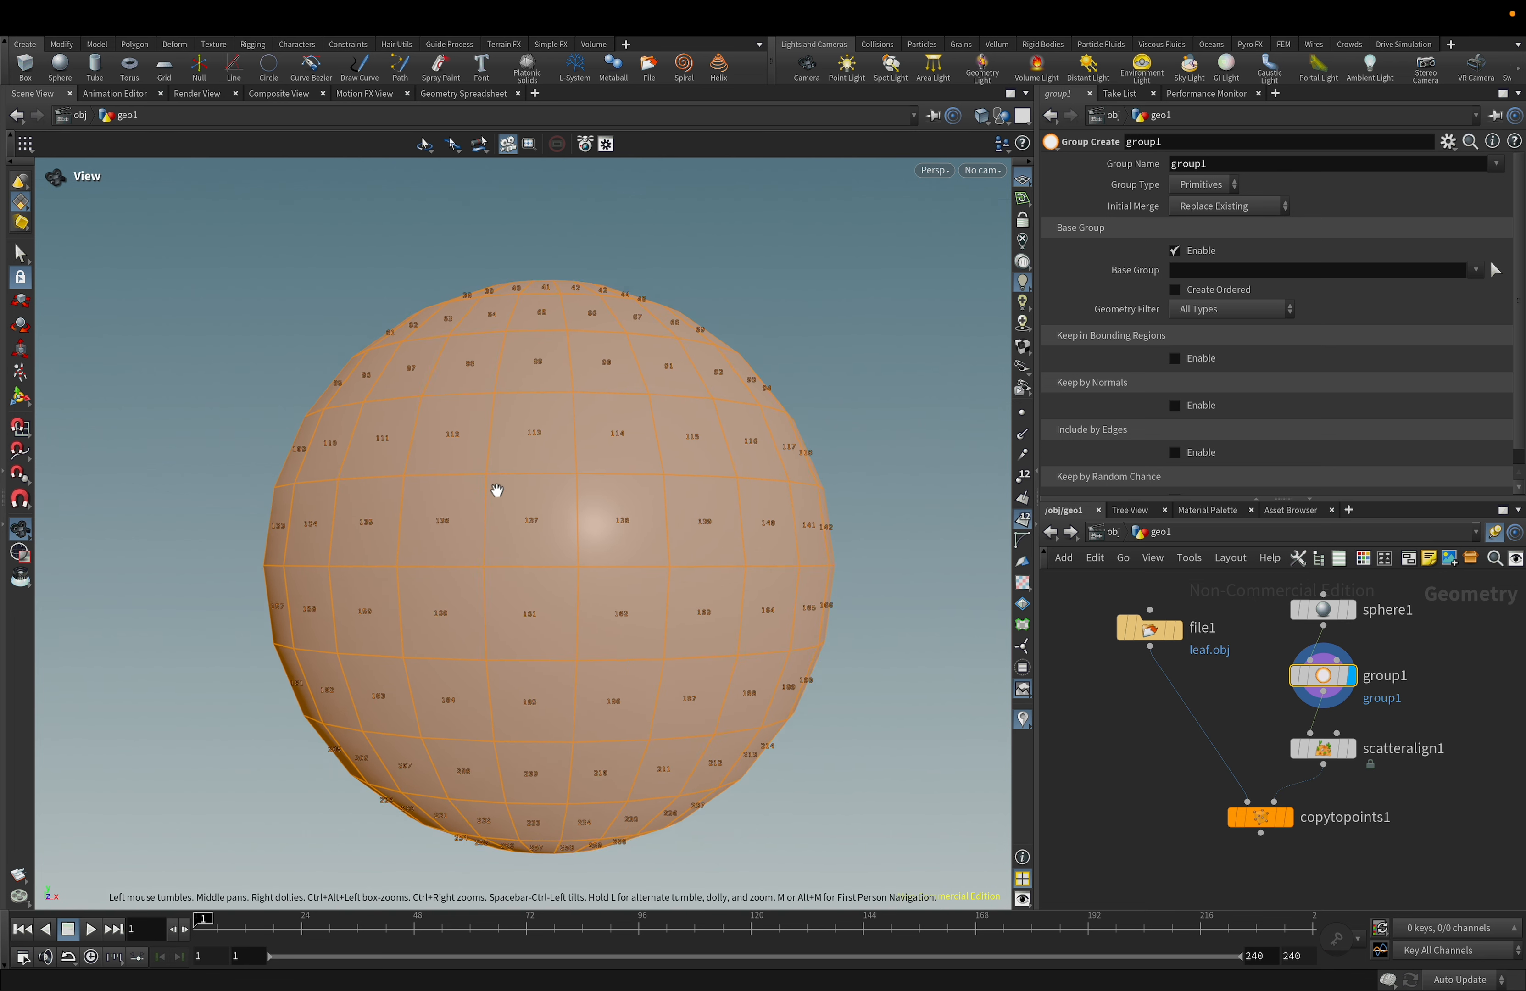
pyautogui.moveTo(528, 563); pyautogui.dragTo(603, 474)
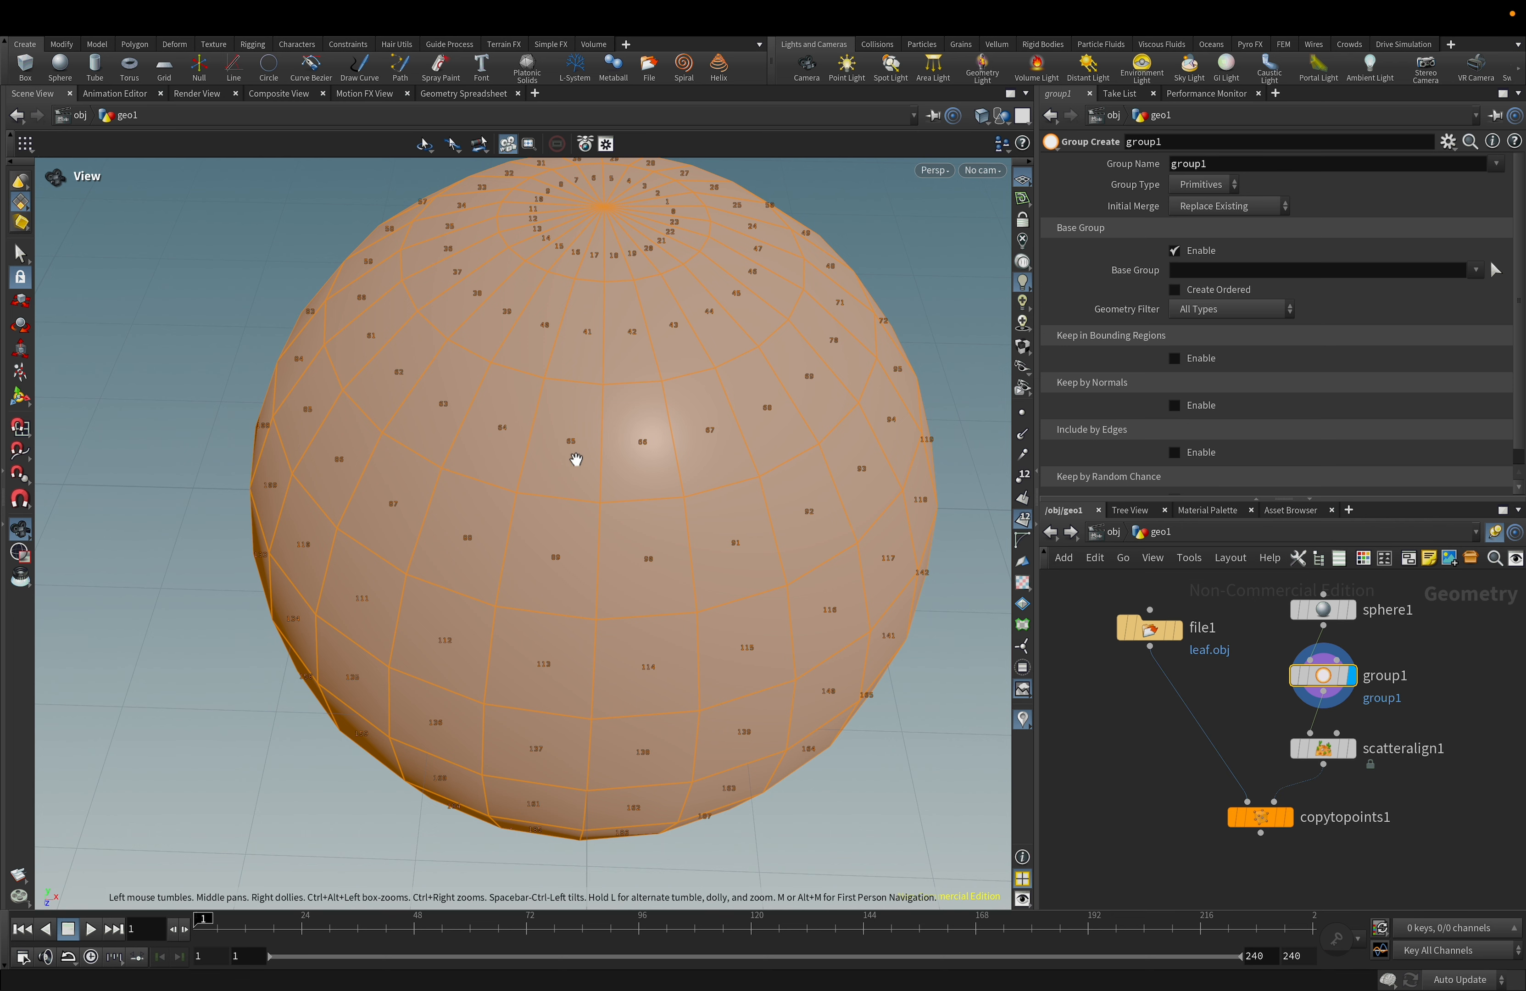
# Limit the Group Create node's base group to primitive 65.
pyautogui.click(1217, 269)
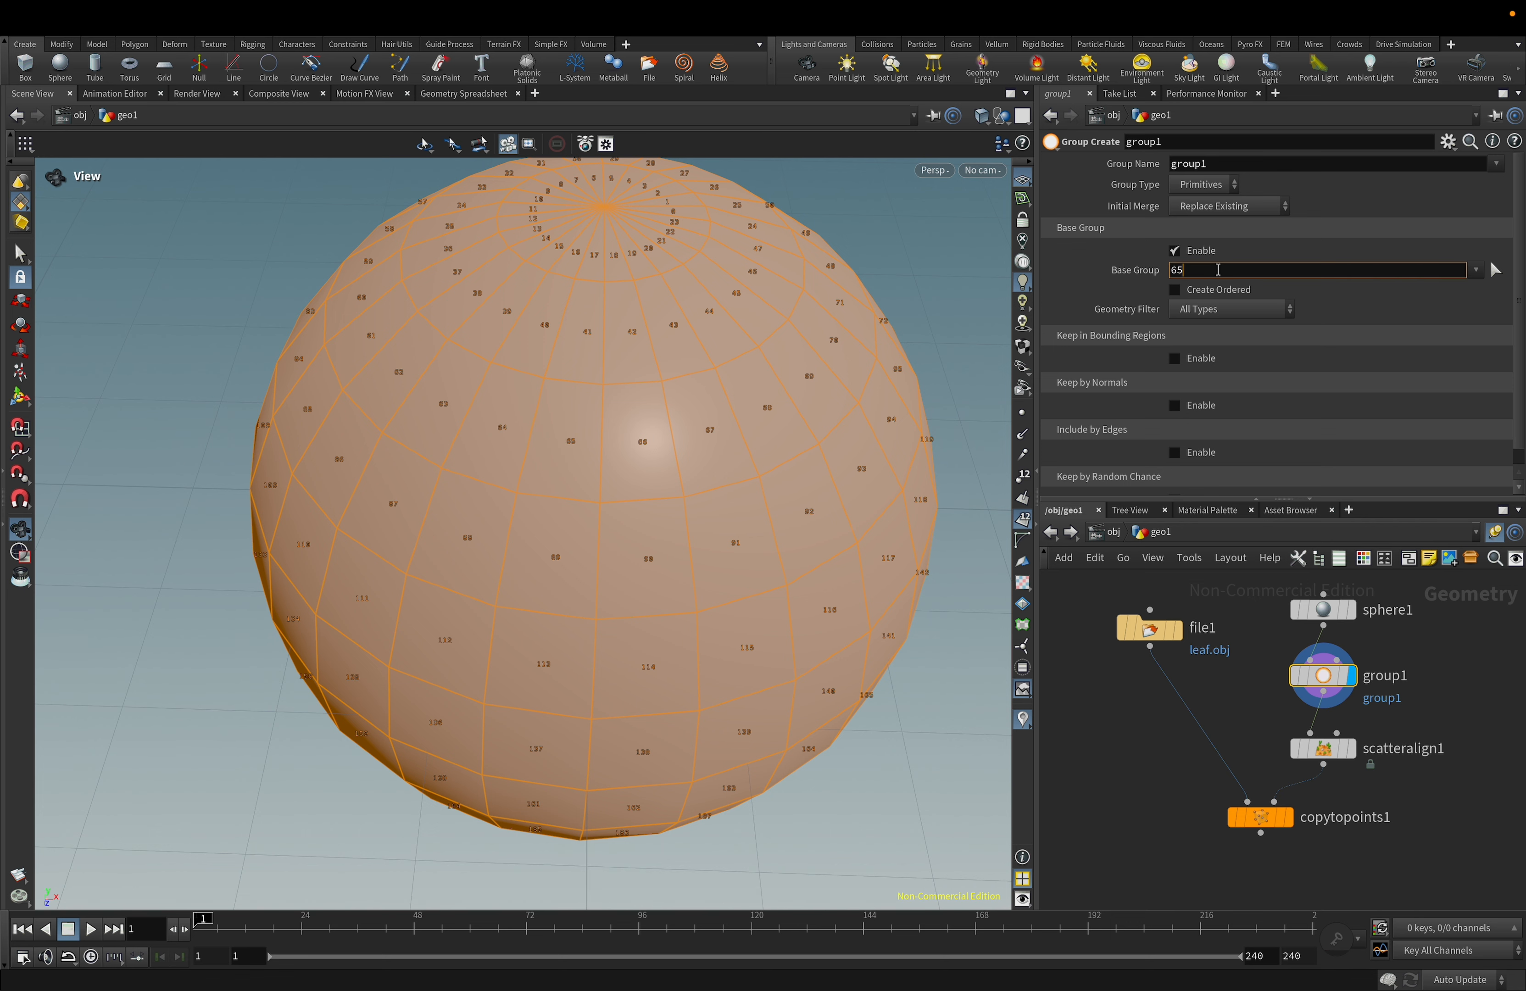
pyautogui.write('65')
pyautogui.press('Return')
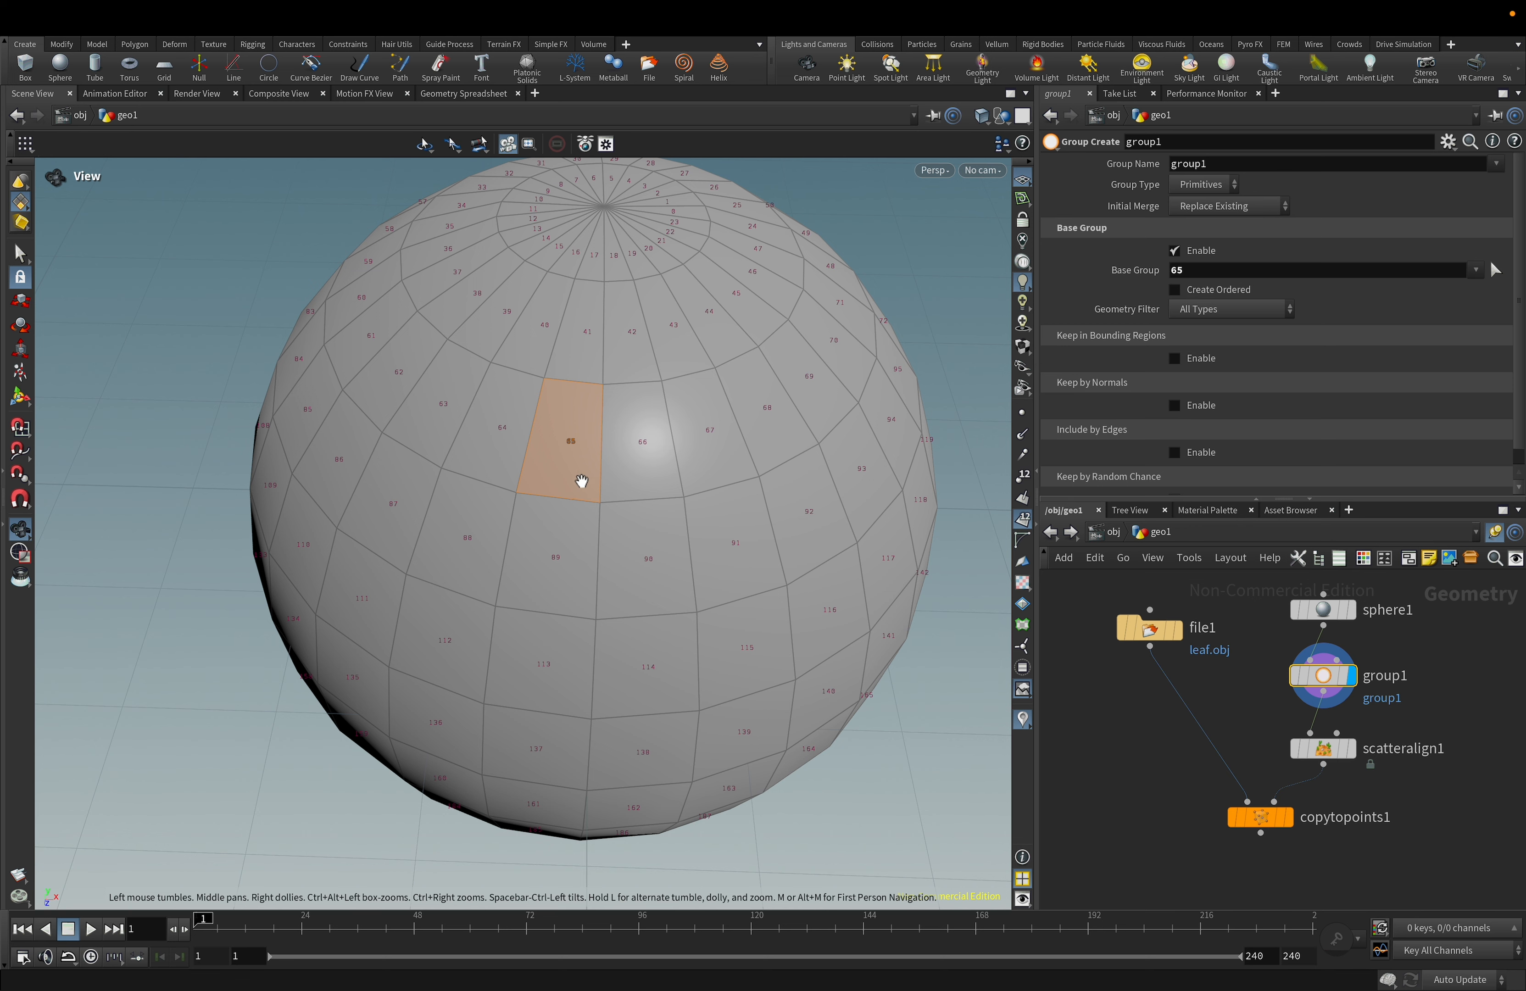
# Disable the base group filter and enable Keep in Bounding Regions for the group.
pyautogui.click(1174, 252)
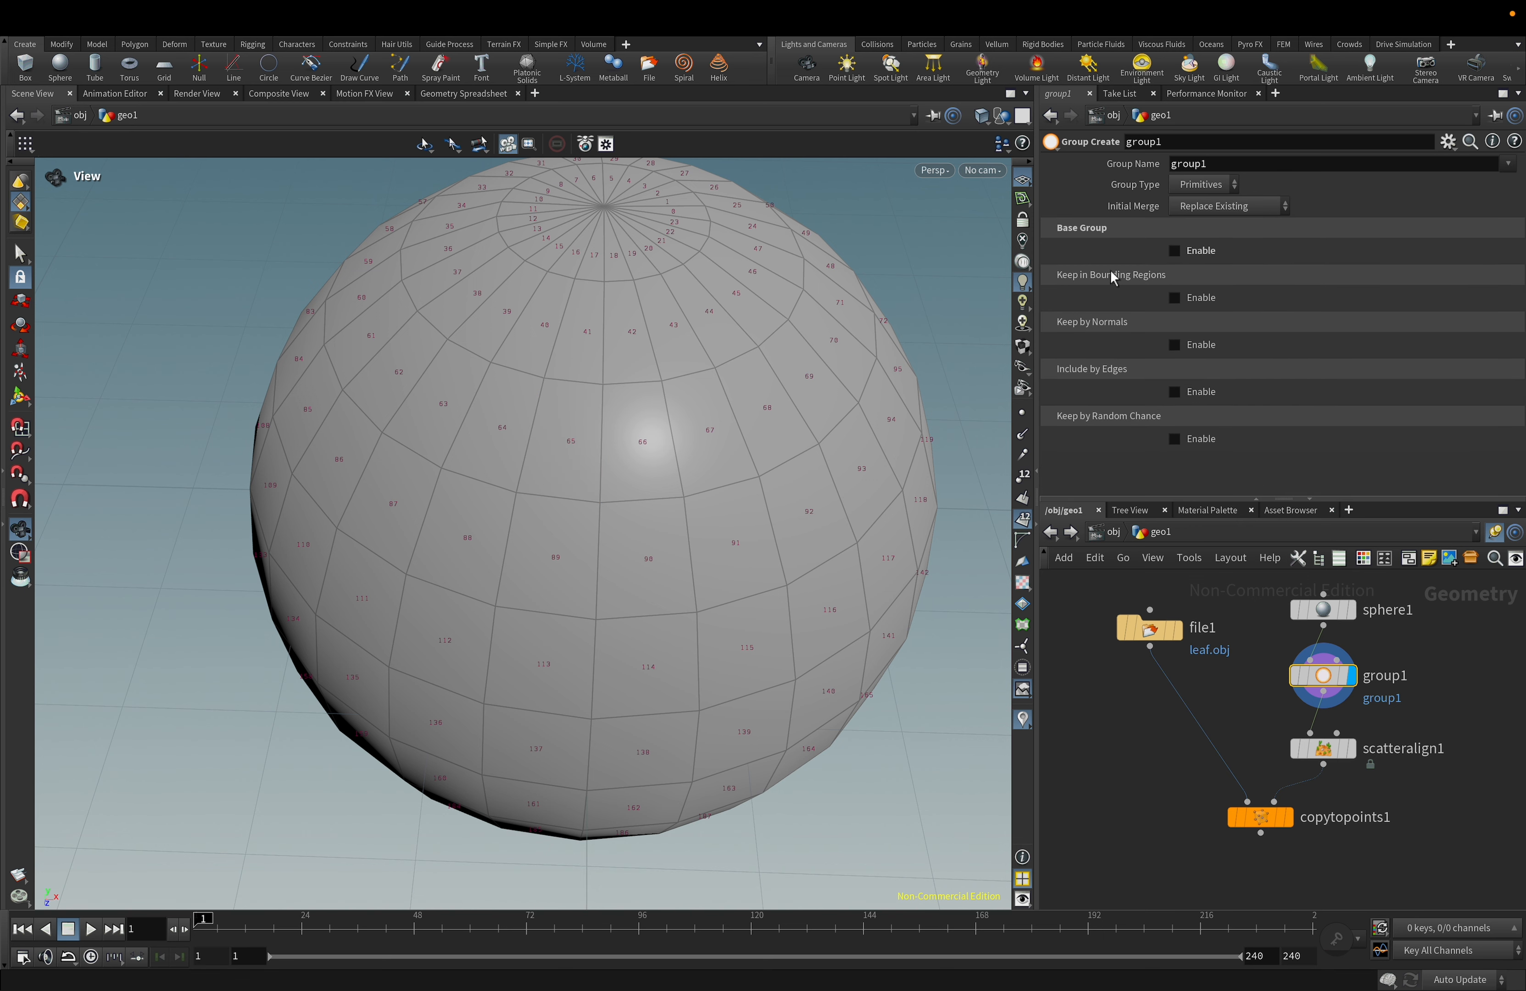
pyautogui.click(1174, 298)
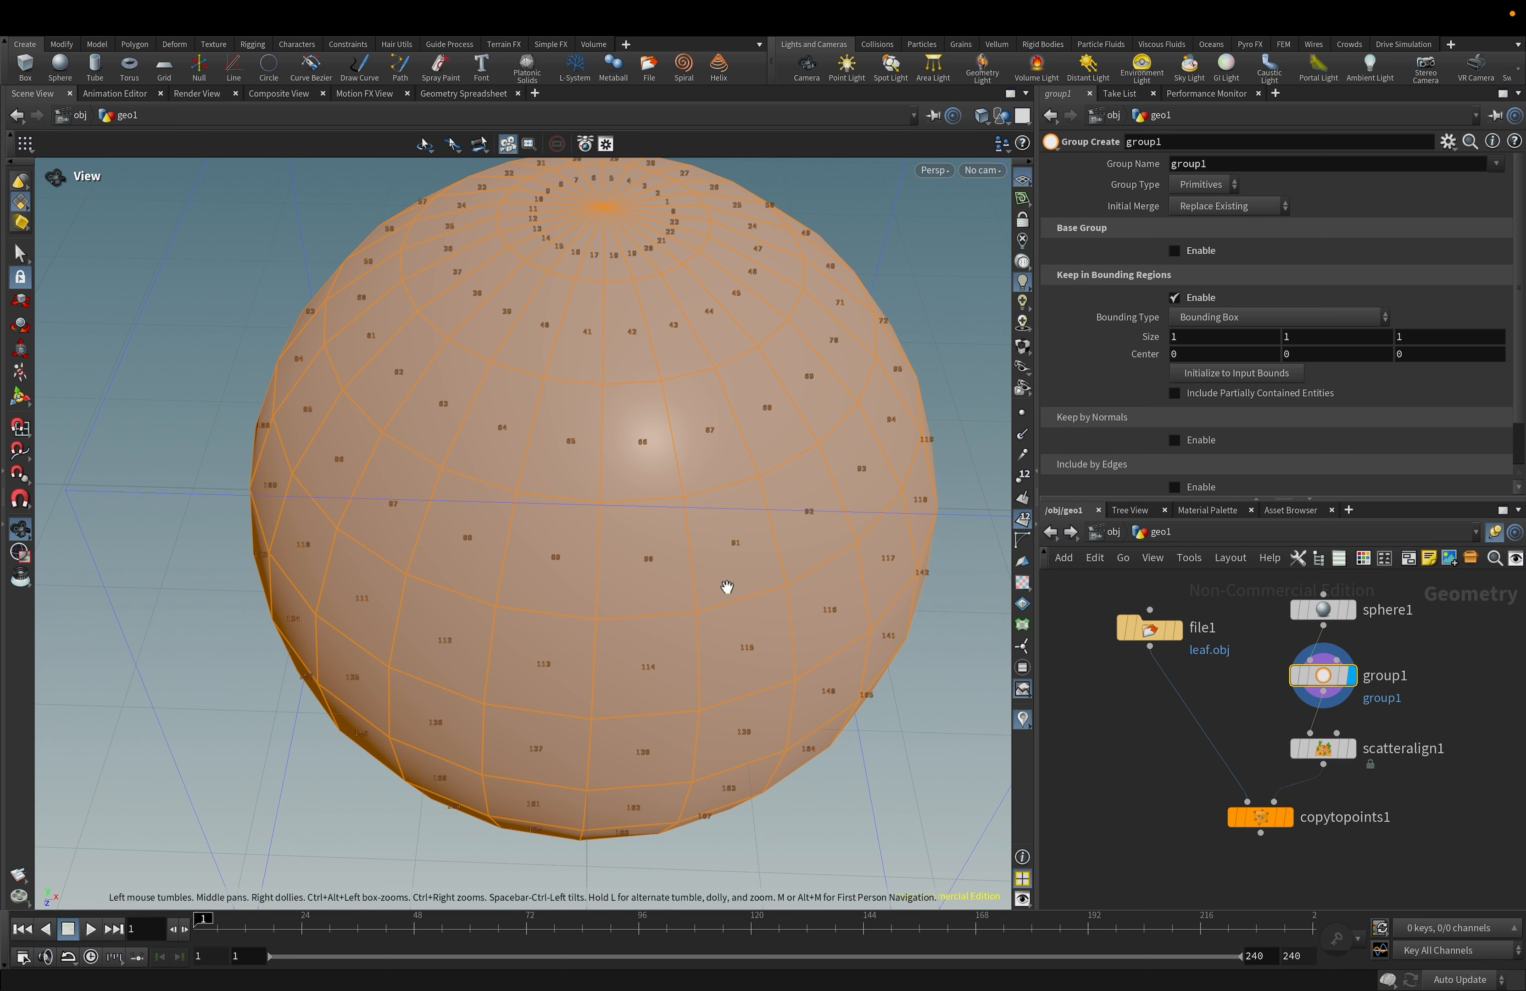
pyautogui.moveTo(726, 586); pyautogui.dragTo(706, 438)
pyautogui.scroll(-1, 706, 438)
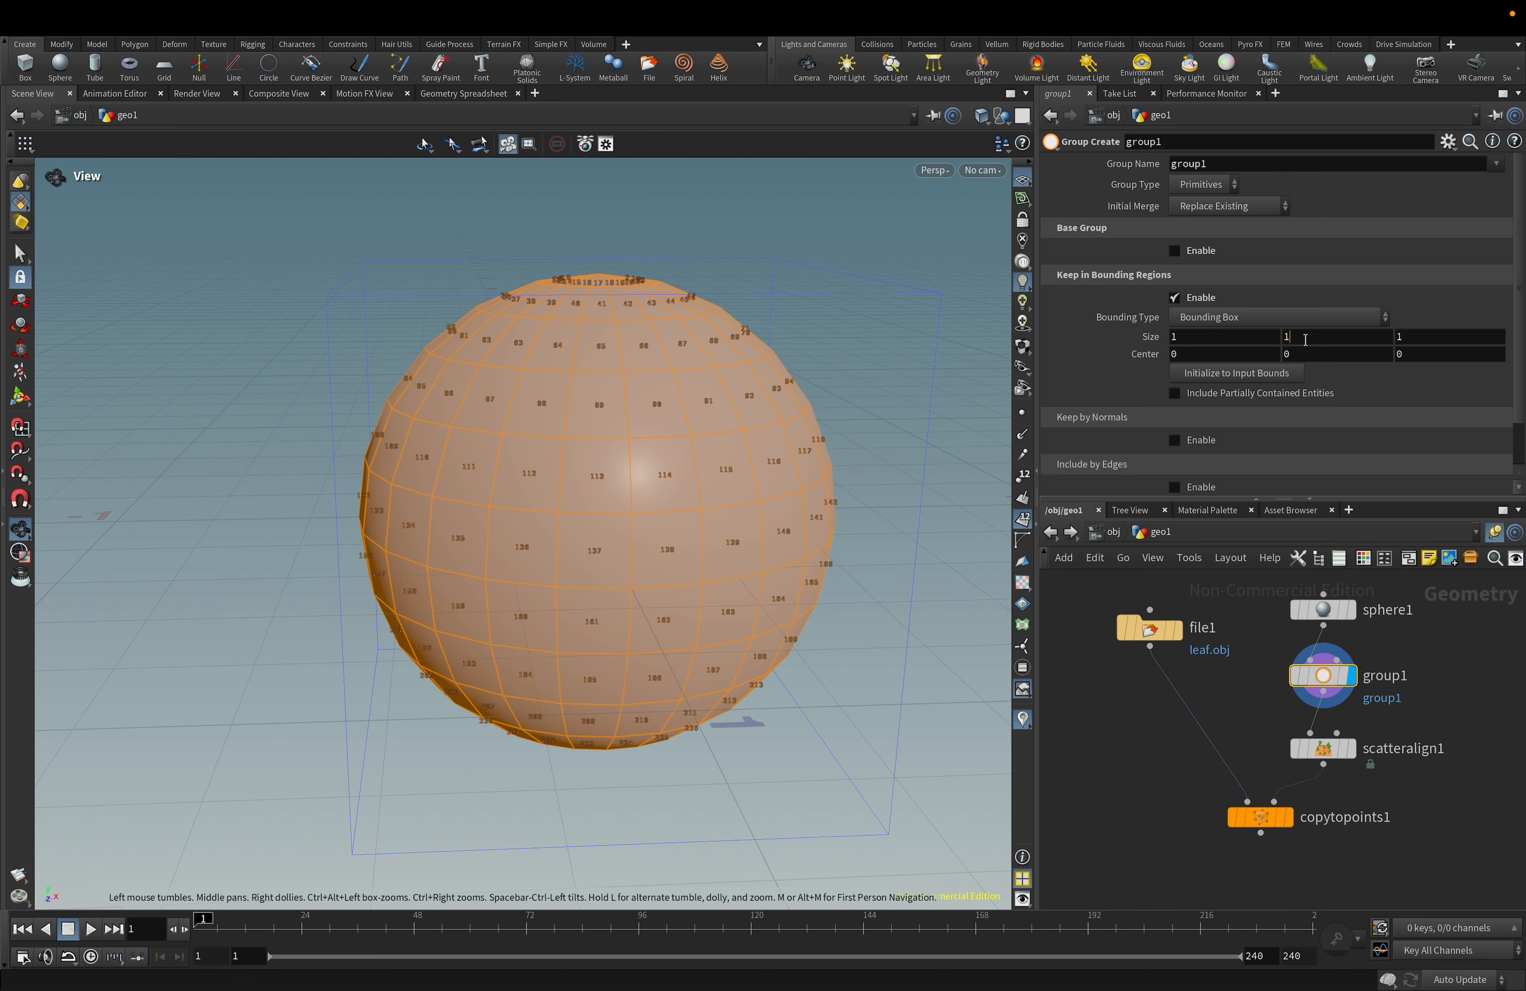
# Set the group's bounding box Y size to 0.5.
pyautogui.moveTo(1306, 339); pyautogui.dragTo(1258, 332)
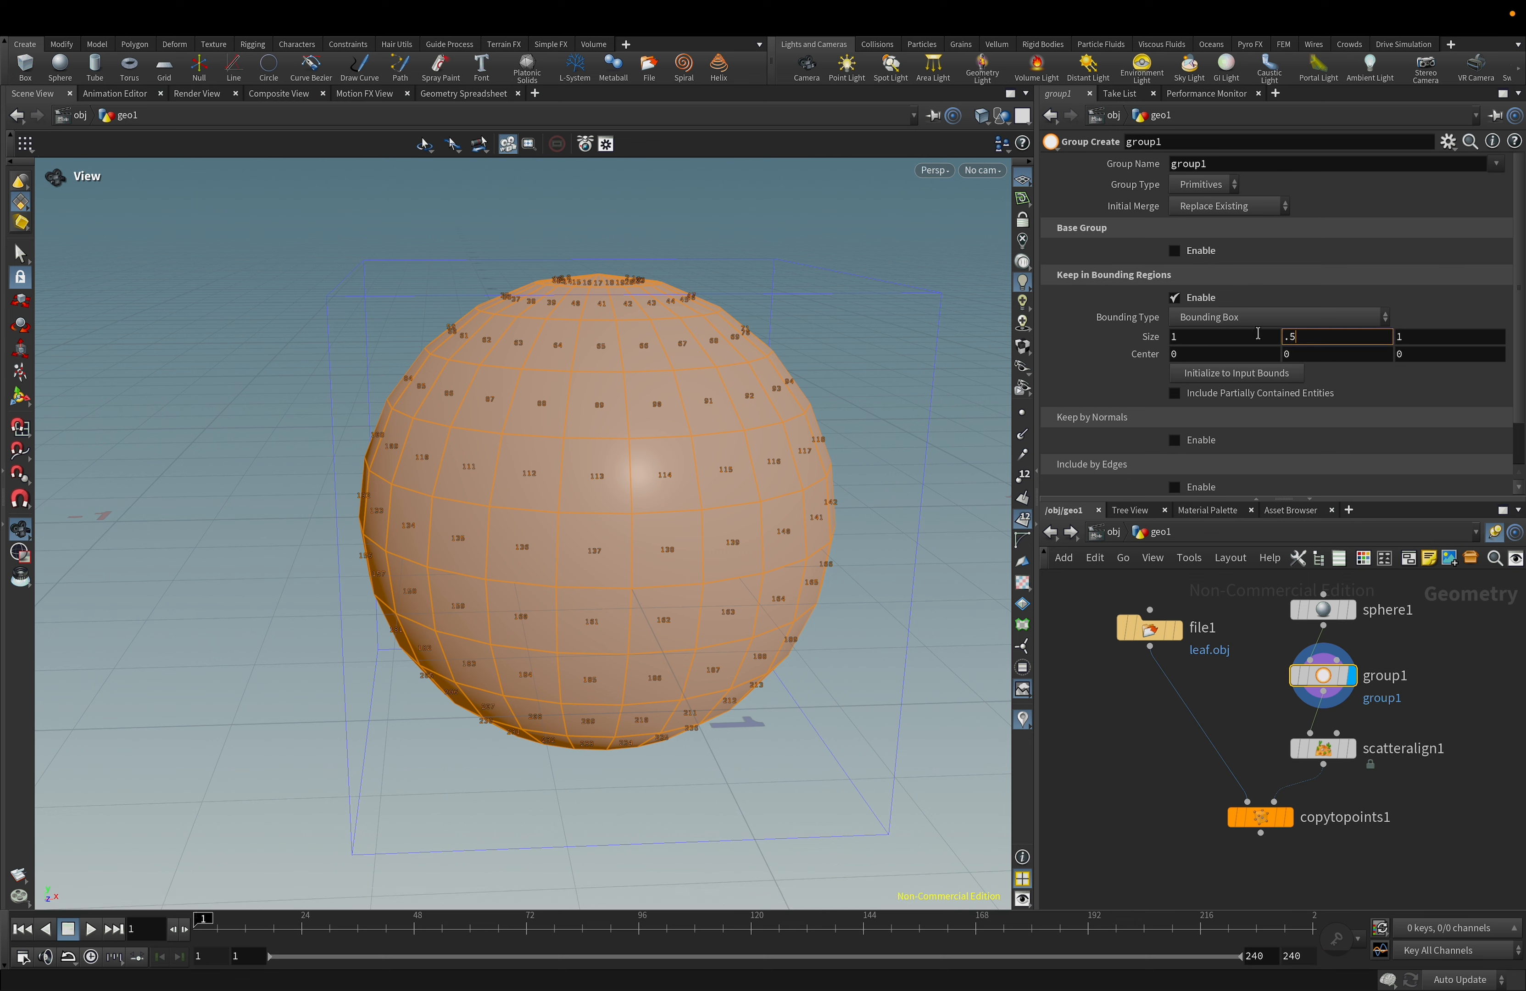
pyautogui.write('.5')
pyautogui.press('Return')
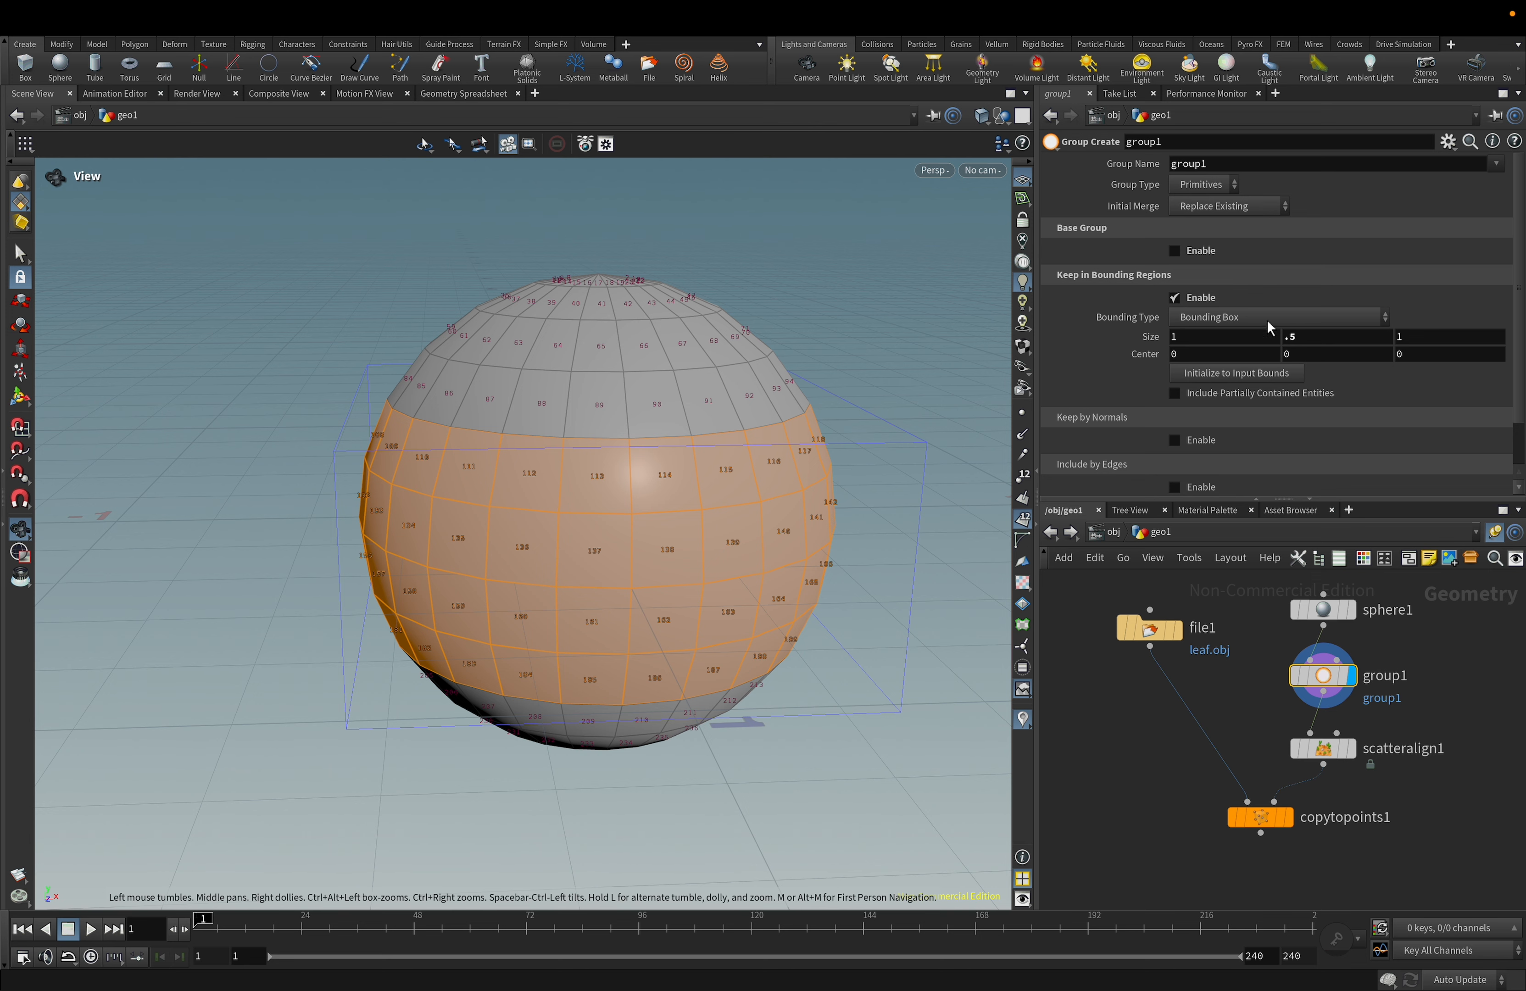
# Try Y center values of 0.5 and 0.25 for the group's bounding box.
pyautogui.moveTo(1302, 355); pyautogui.dragTo(1252, 350)
pyautogui.write('.5')
pyautogui.press('Return')
pyautogui.moveTo(550, 587); pyautogui.dragTo(783, 557)
pyautogui.moveTo(1296, 354); pyautogui.dragTo(1271, 350)
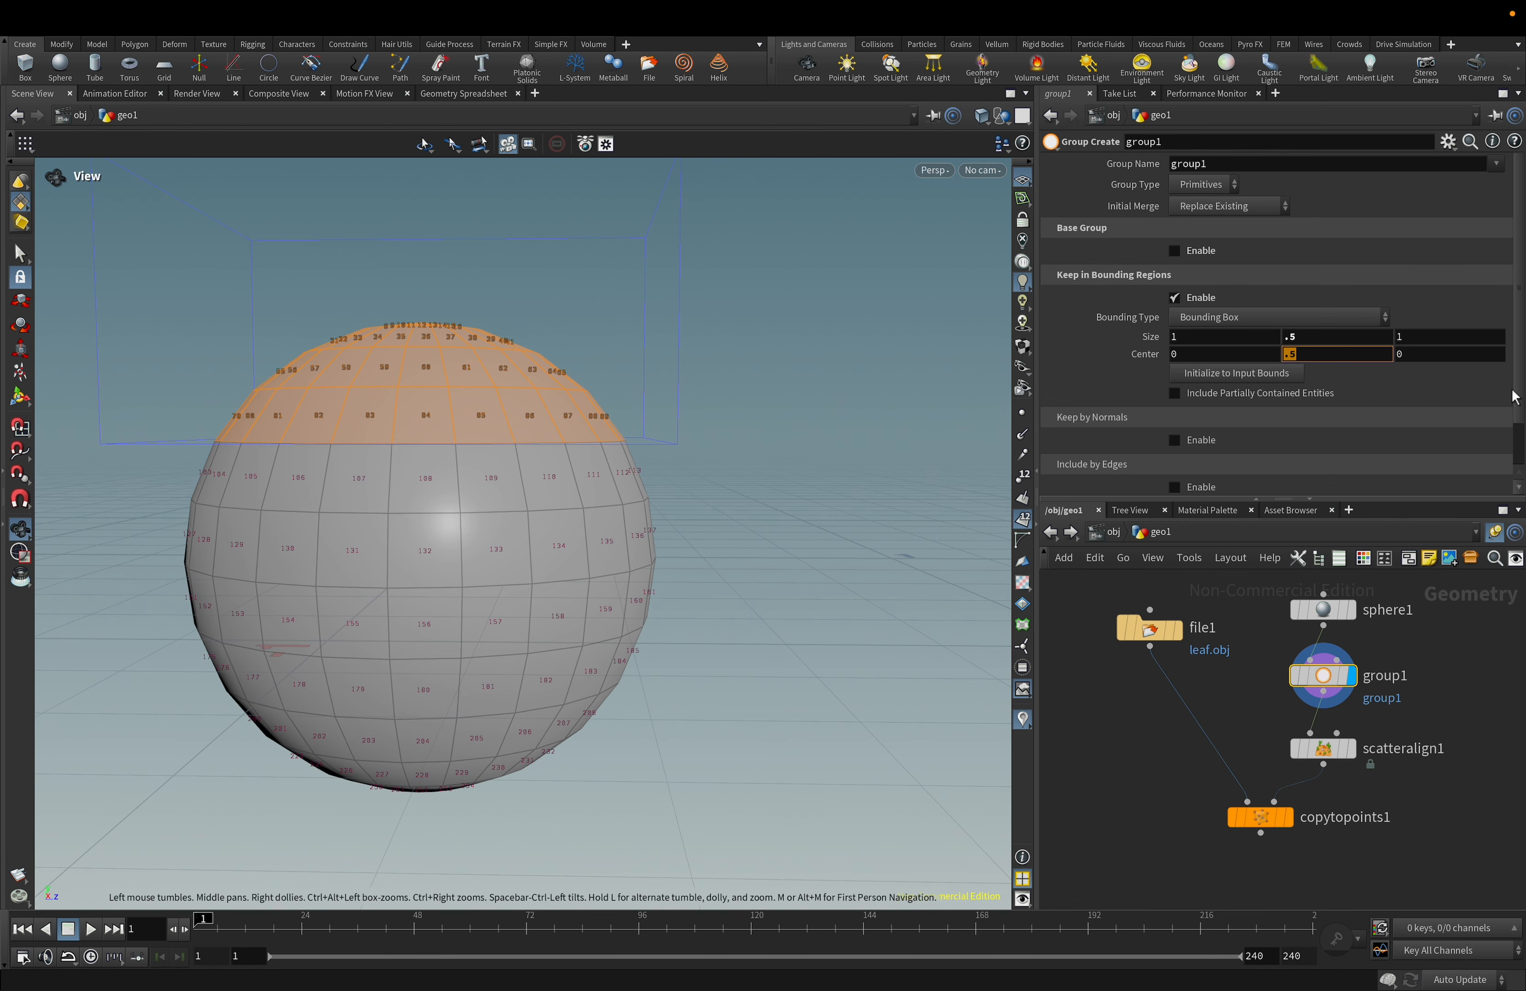
pyautogui.write('.25')
pyautogui.press('Return')
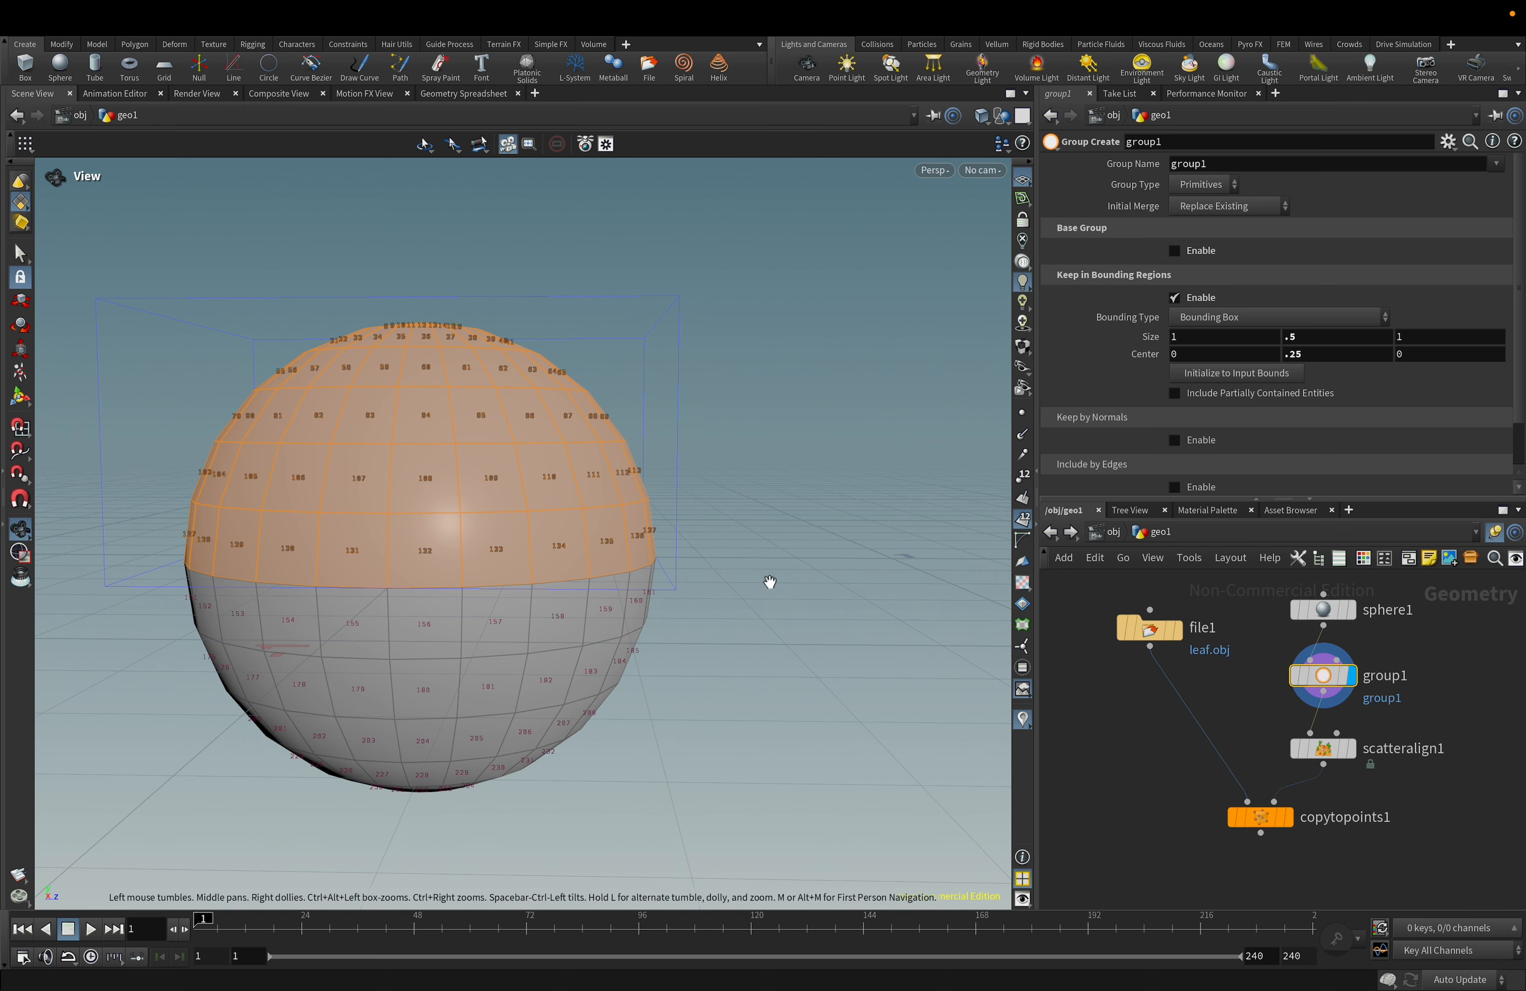
pyautogui.moveTo(794, 579); pyautogui.dragTo(586, 641)
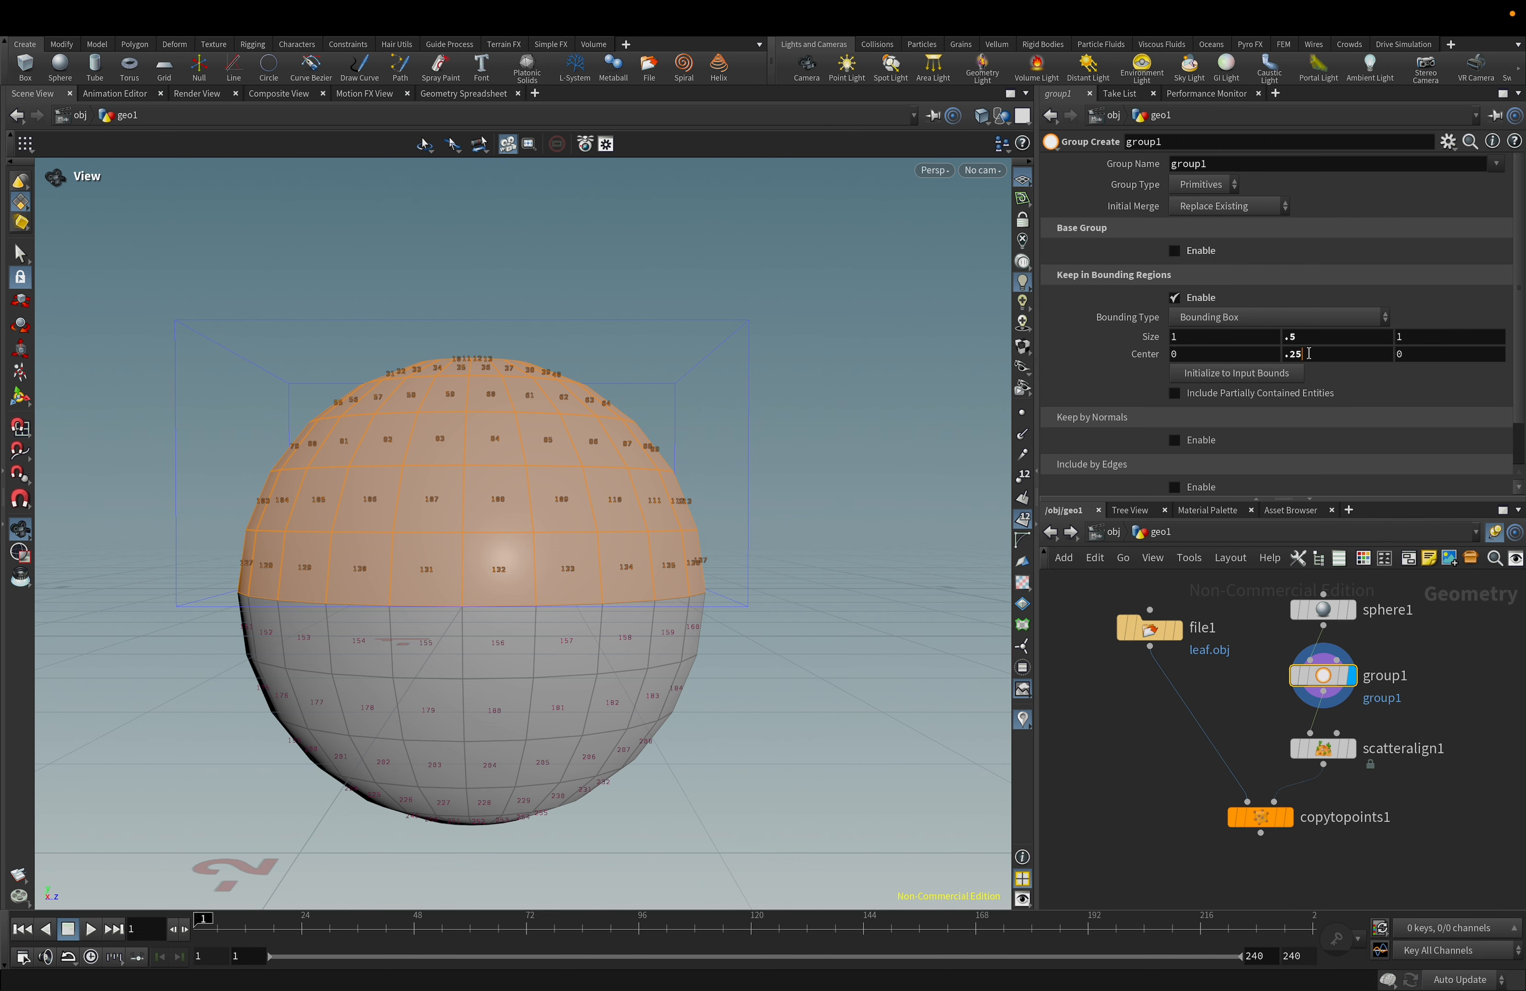
# Set the bounding box's Y center to 0.3 and check which faces it covers.
pyautogui.moveTo(1309, 353); pyautogui.dragTo(1291, 355)
pyautogui.write('3')
pyautogui.press('Return')
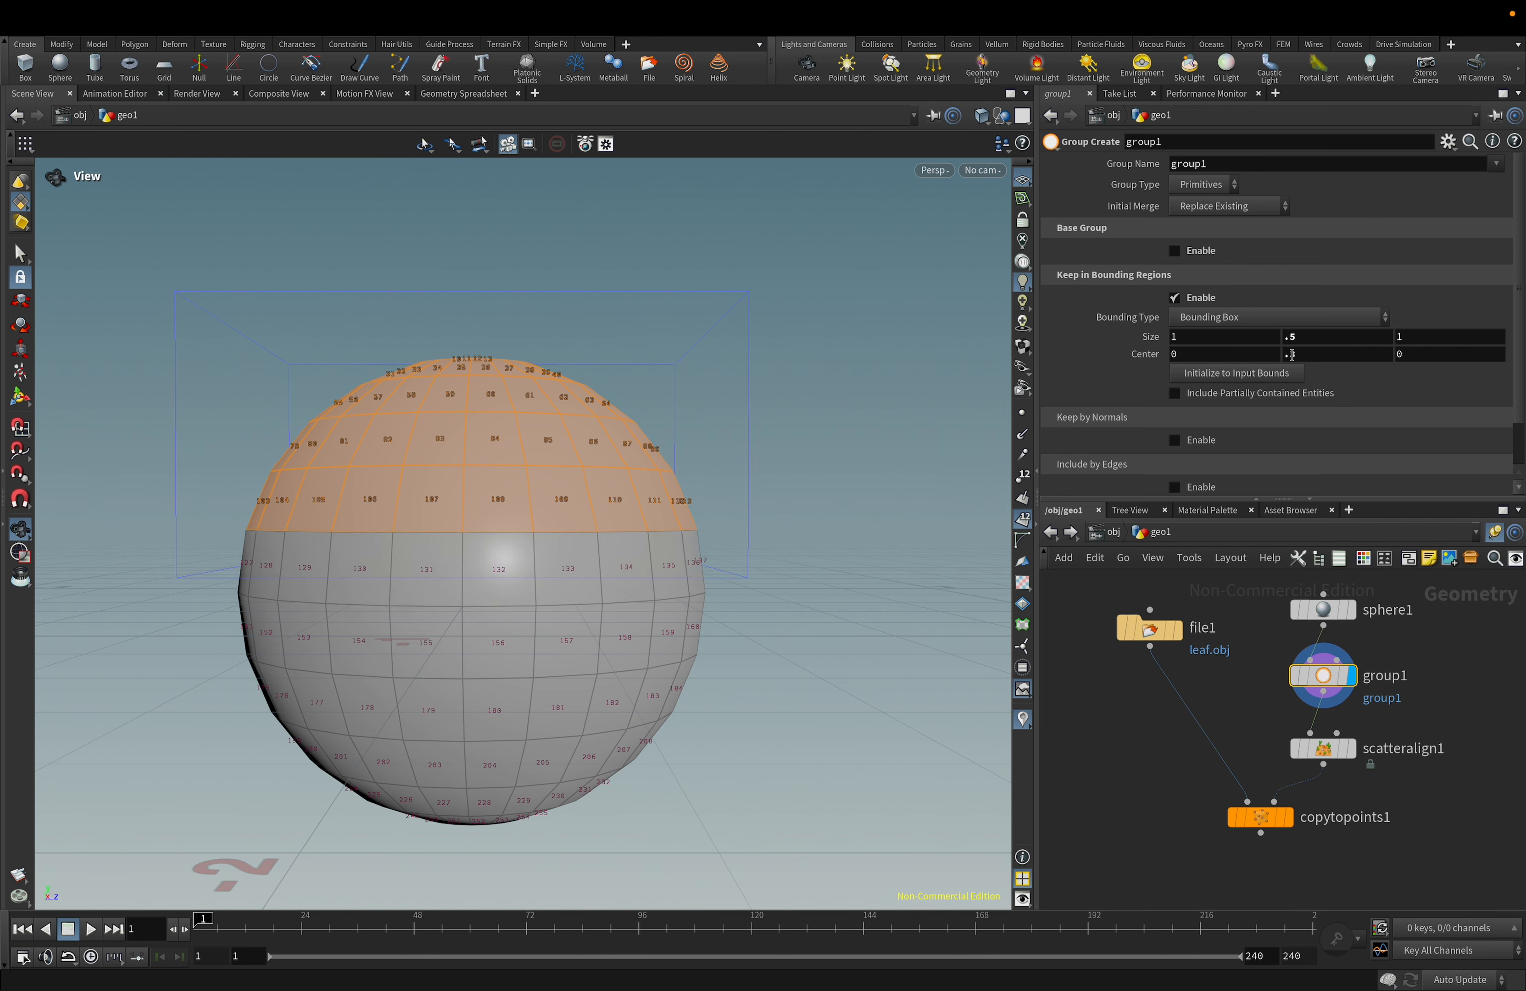
pyautogui.moveTo(701, 450); pyautogui.dragTo(606, 343)
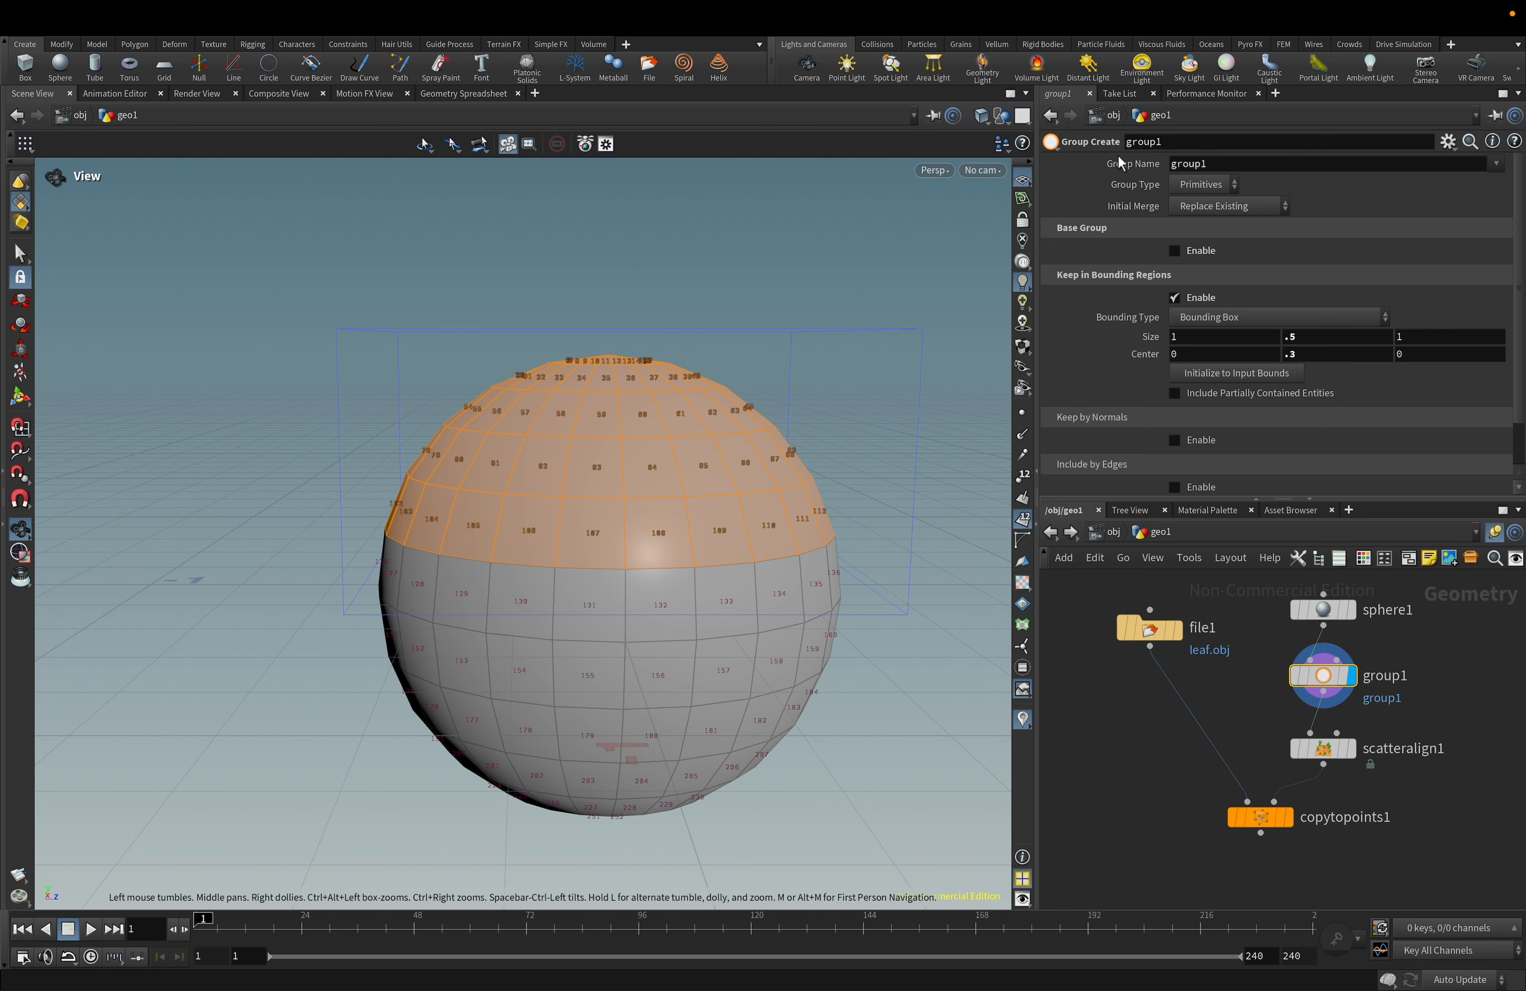
# Set the Group Create node's group name to top_of_sphere.
pyautogui.moveTo(1227, 166); pyautogui.dragTo(1093, 162)
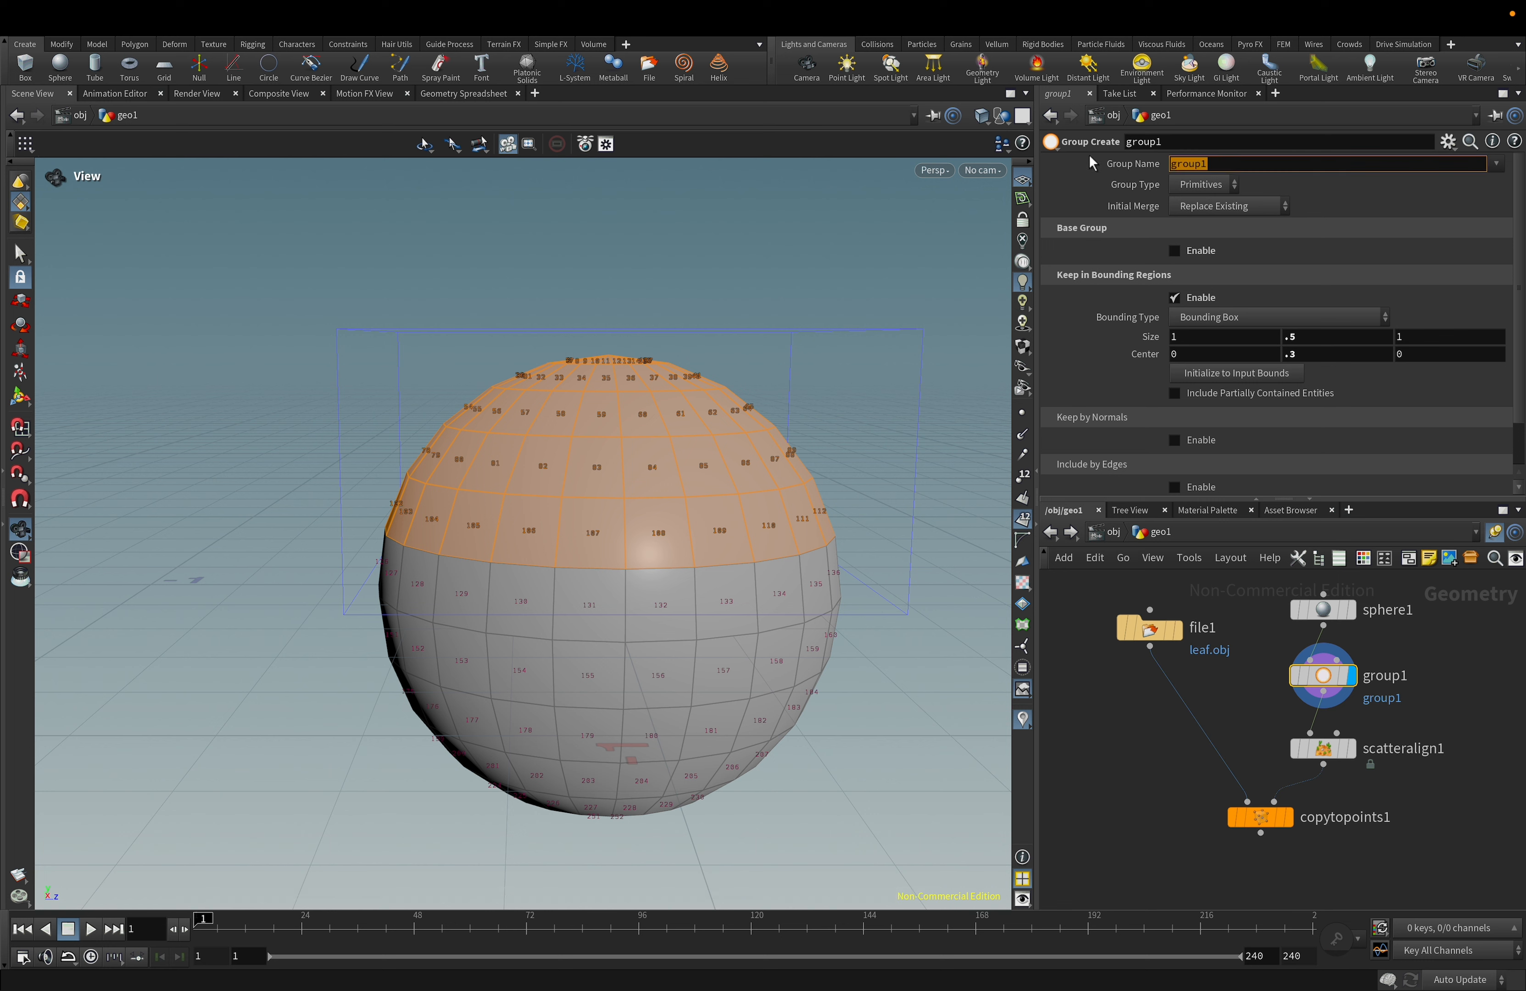
pyautogui.write('top_of_sphere')
pyautogui.press('Return')
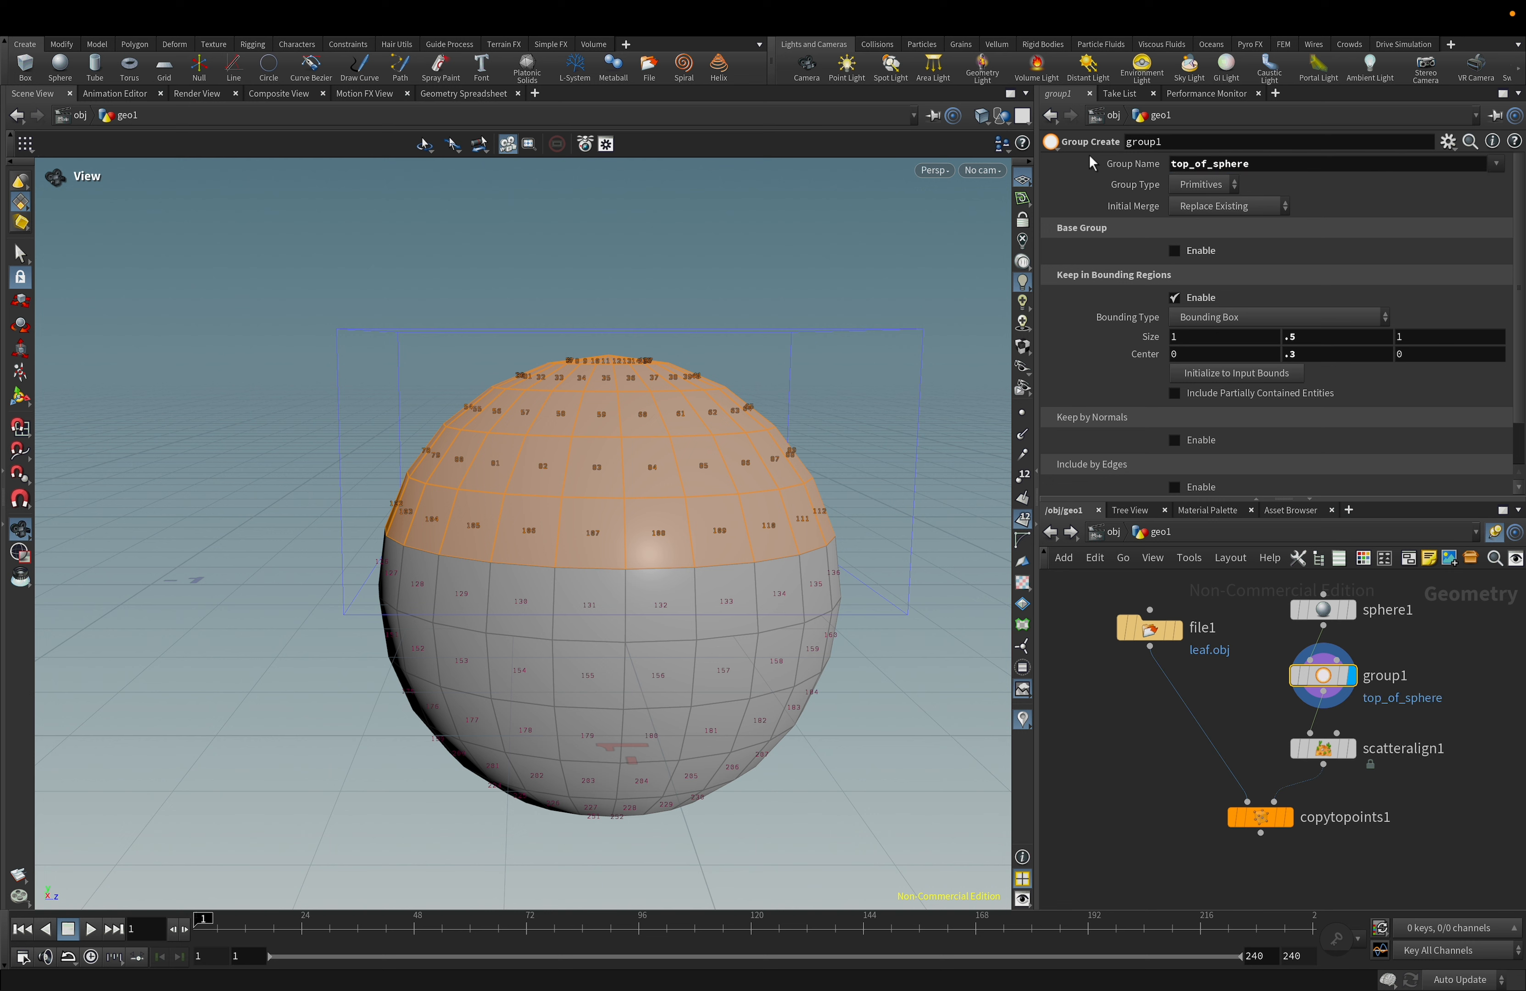
# Try to choose a group for the Scatter and Align node's Group parameter.
pyautogui.moveTo(1325, 750)
pyautogui.click(1323, 748)
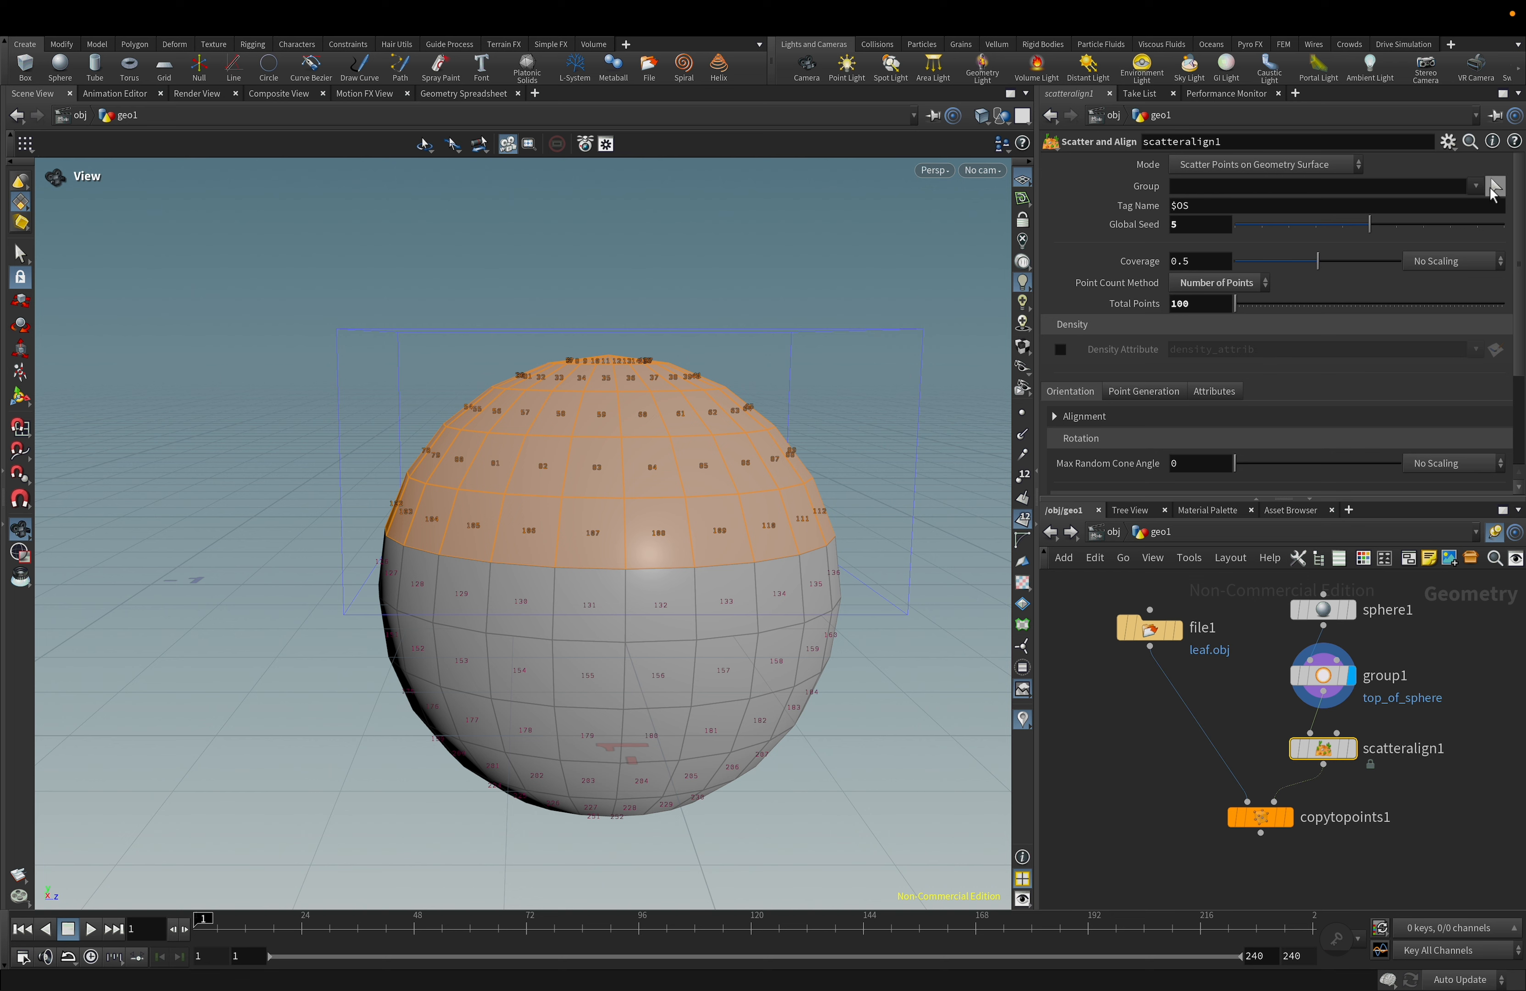
pyautogui.click(1494, 188)
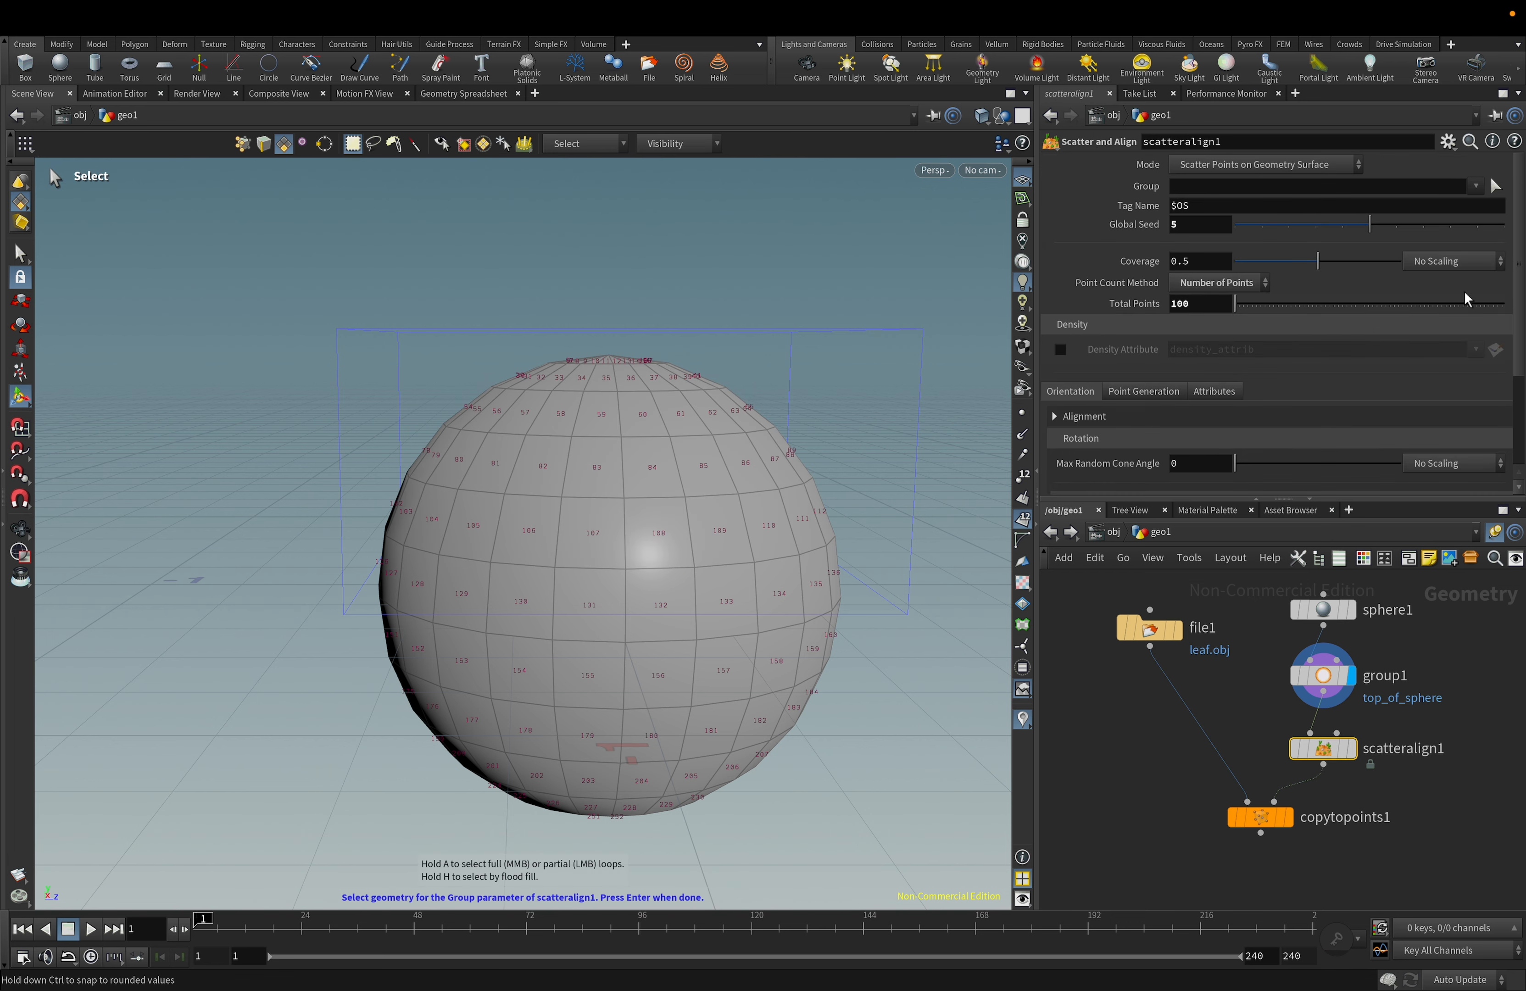
pyautogui.click(1476, 187)
# Recheck the Group Create node's group type options, keeping Primitives selected.
pyautogui.click(1326, 675)
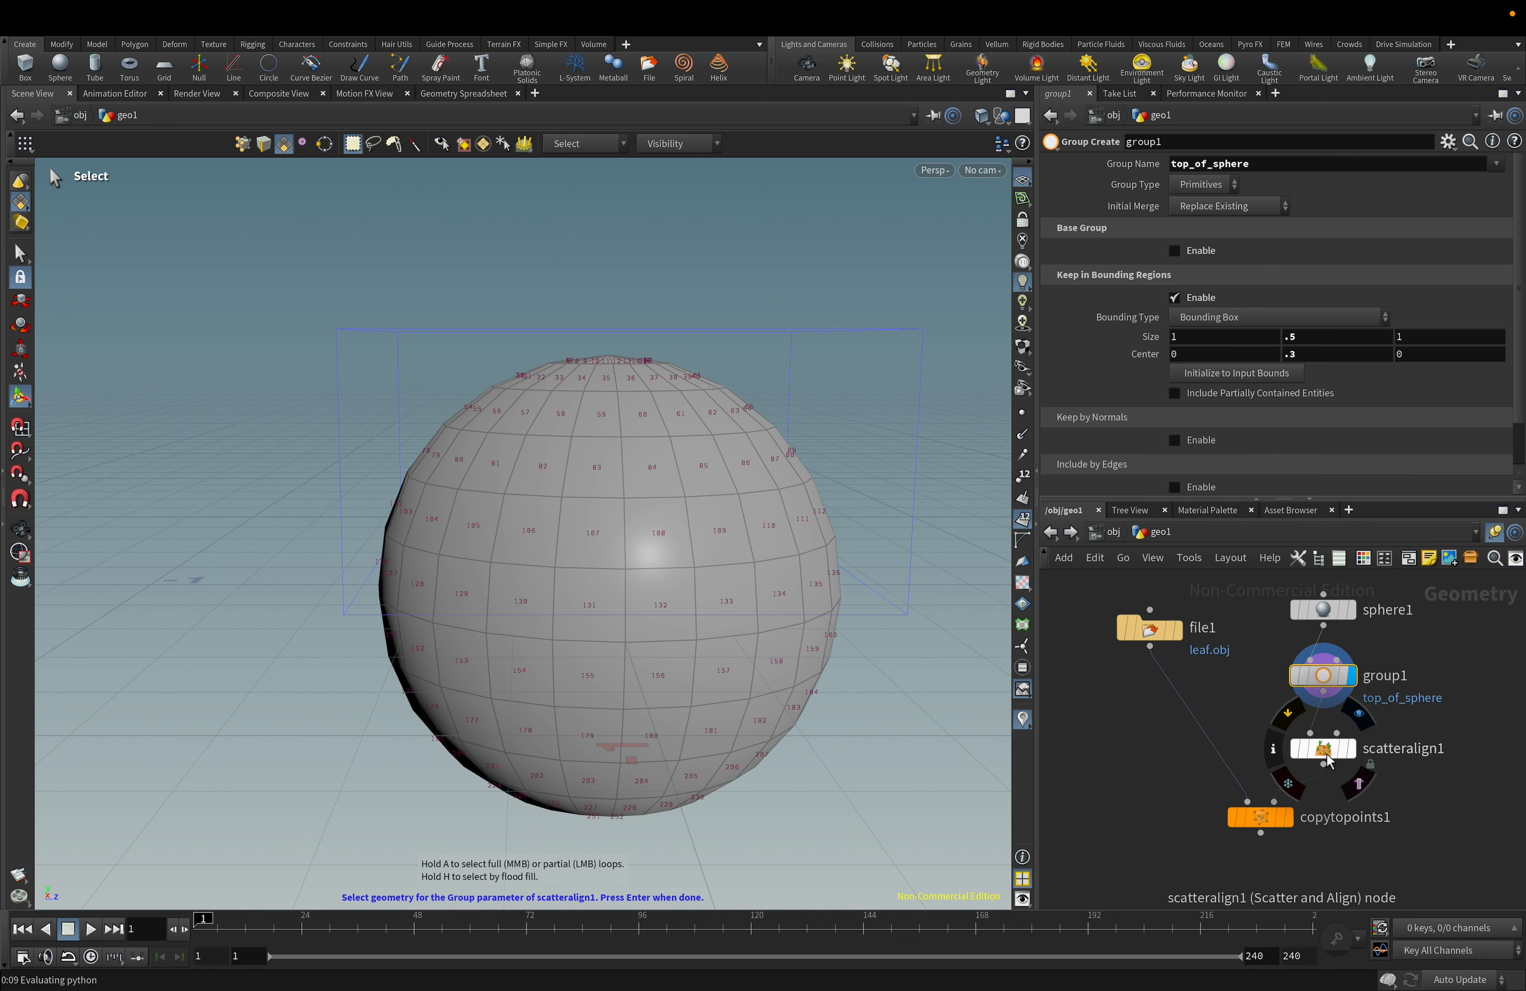
pyautogui.click(1198, 187)
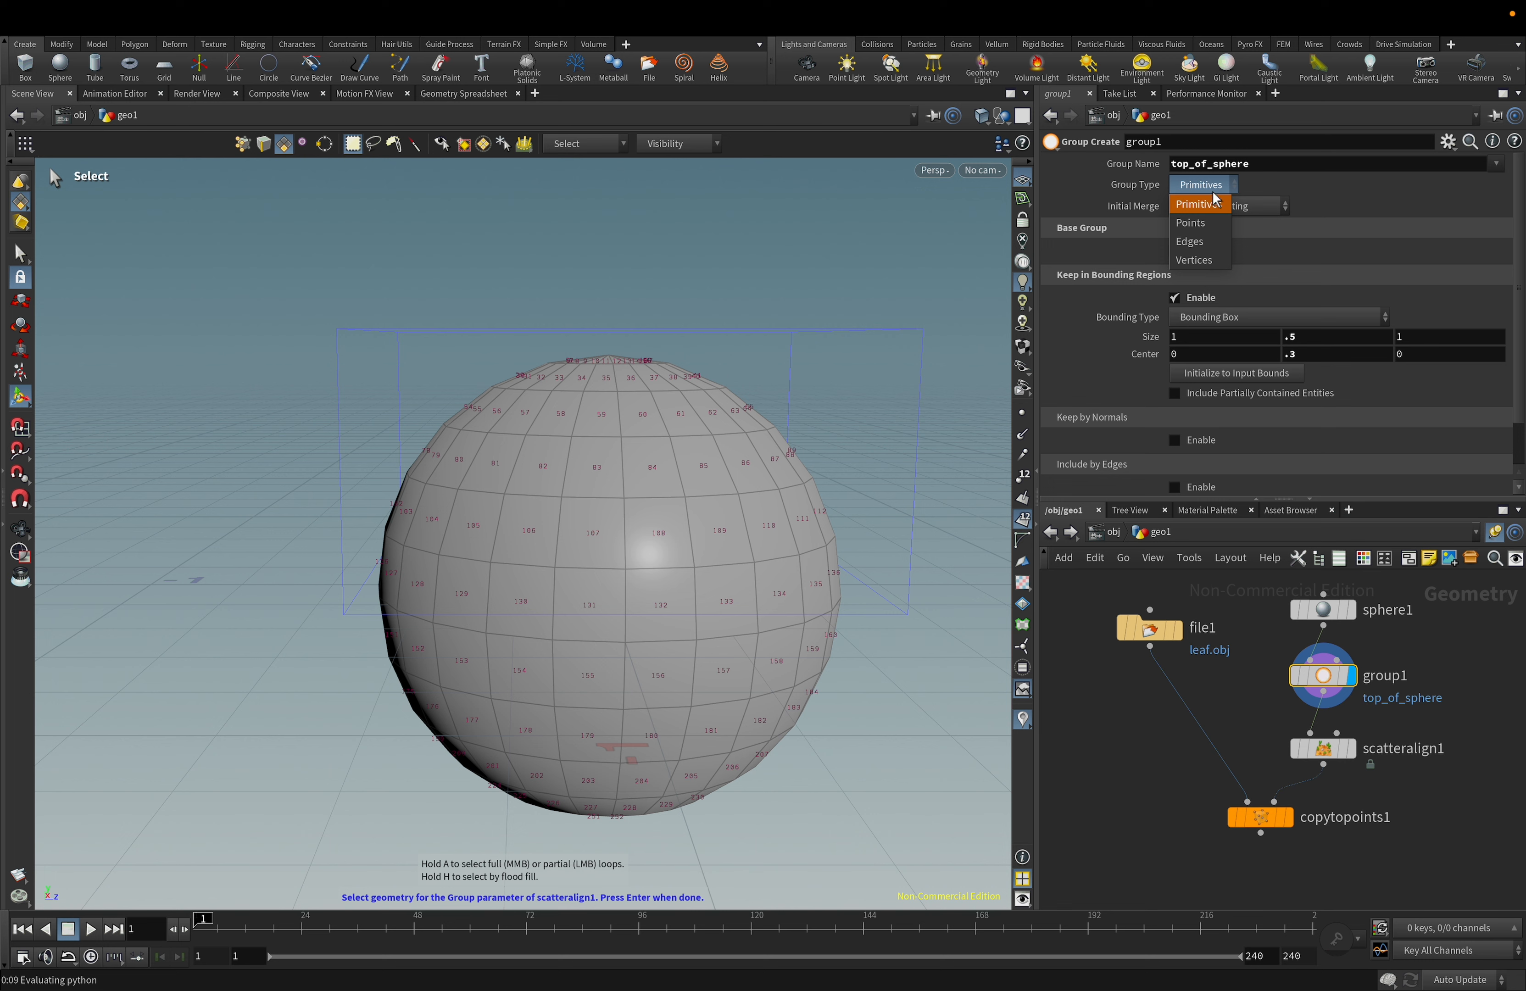
pyautogui.click(1199, 202)
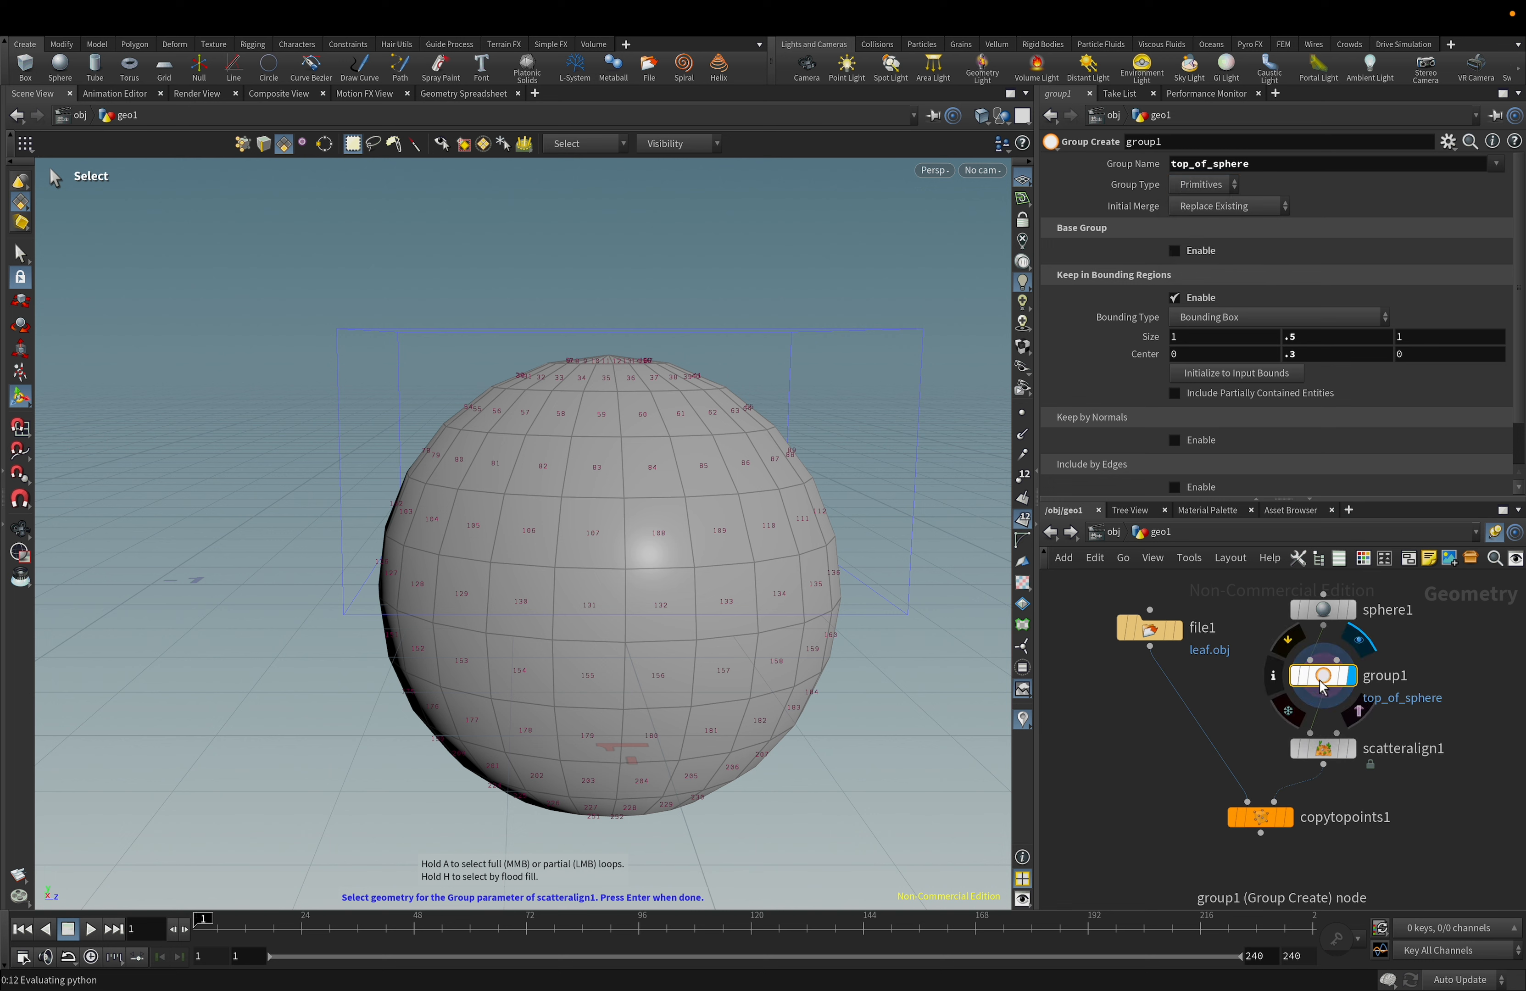
pyautogui.moveTo(1324, 686); pyautogui.dragTo(1327, 690)
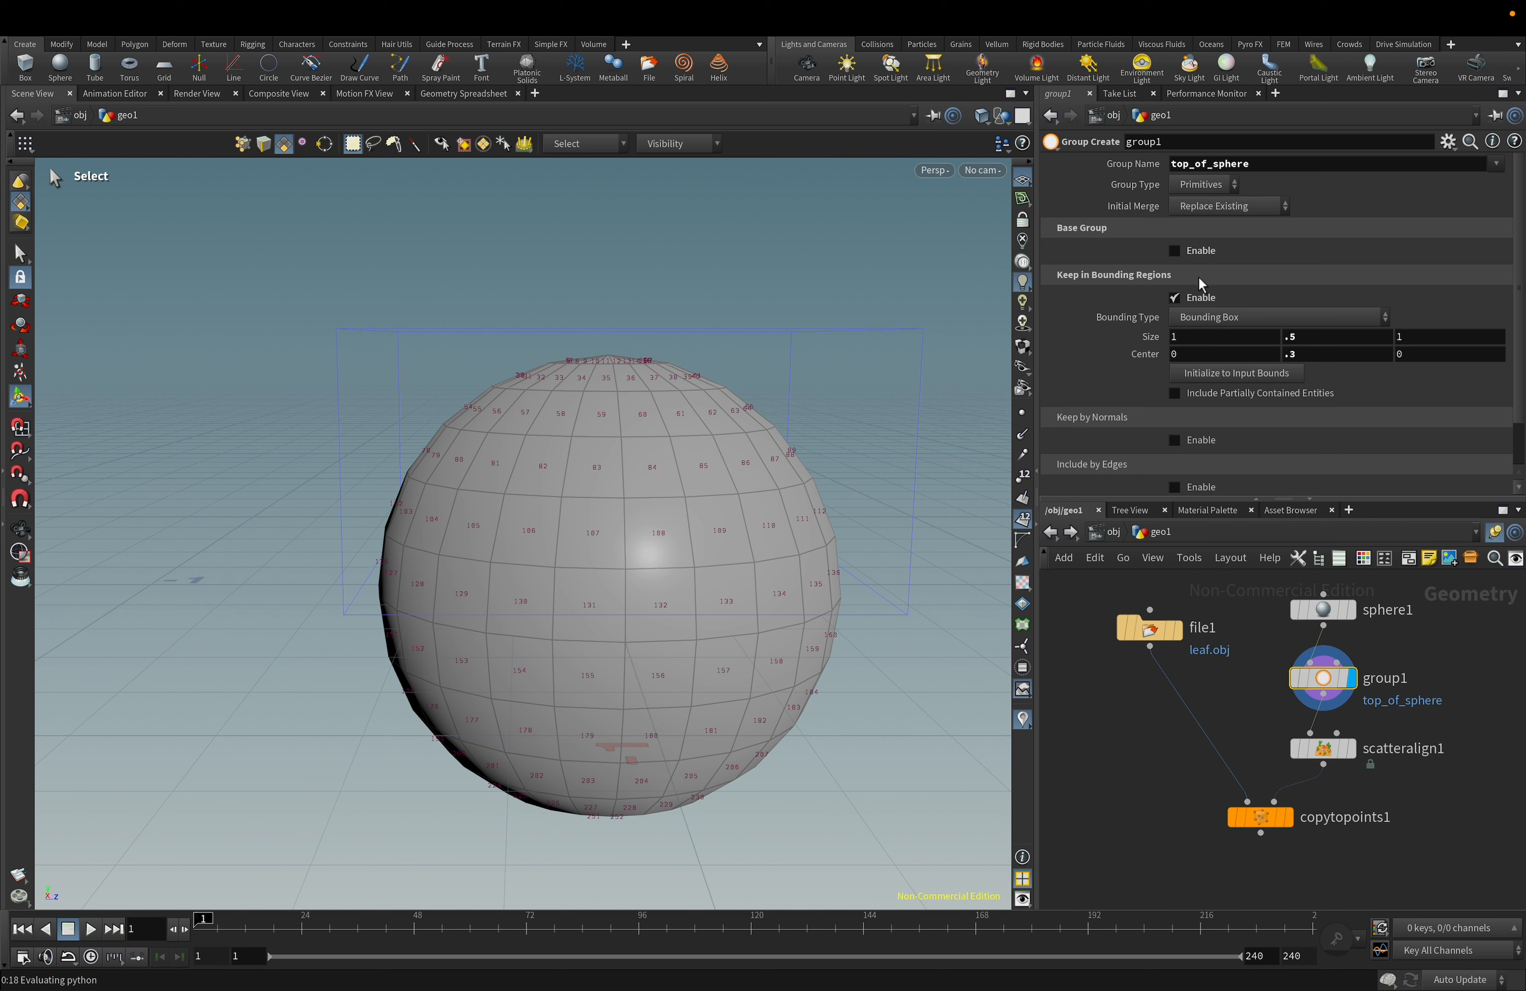
pyautogui.scroll(-2, 1200, 284)
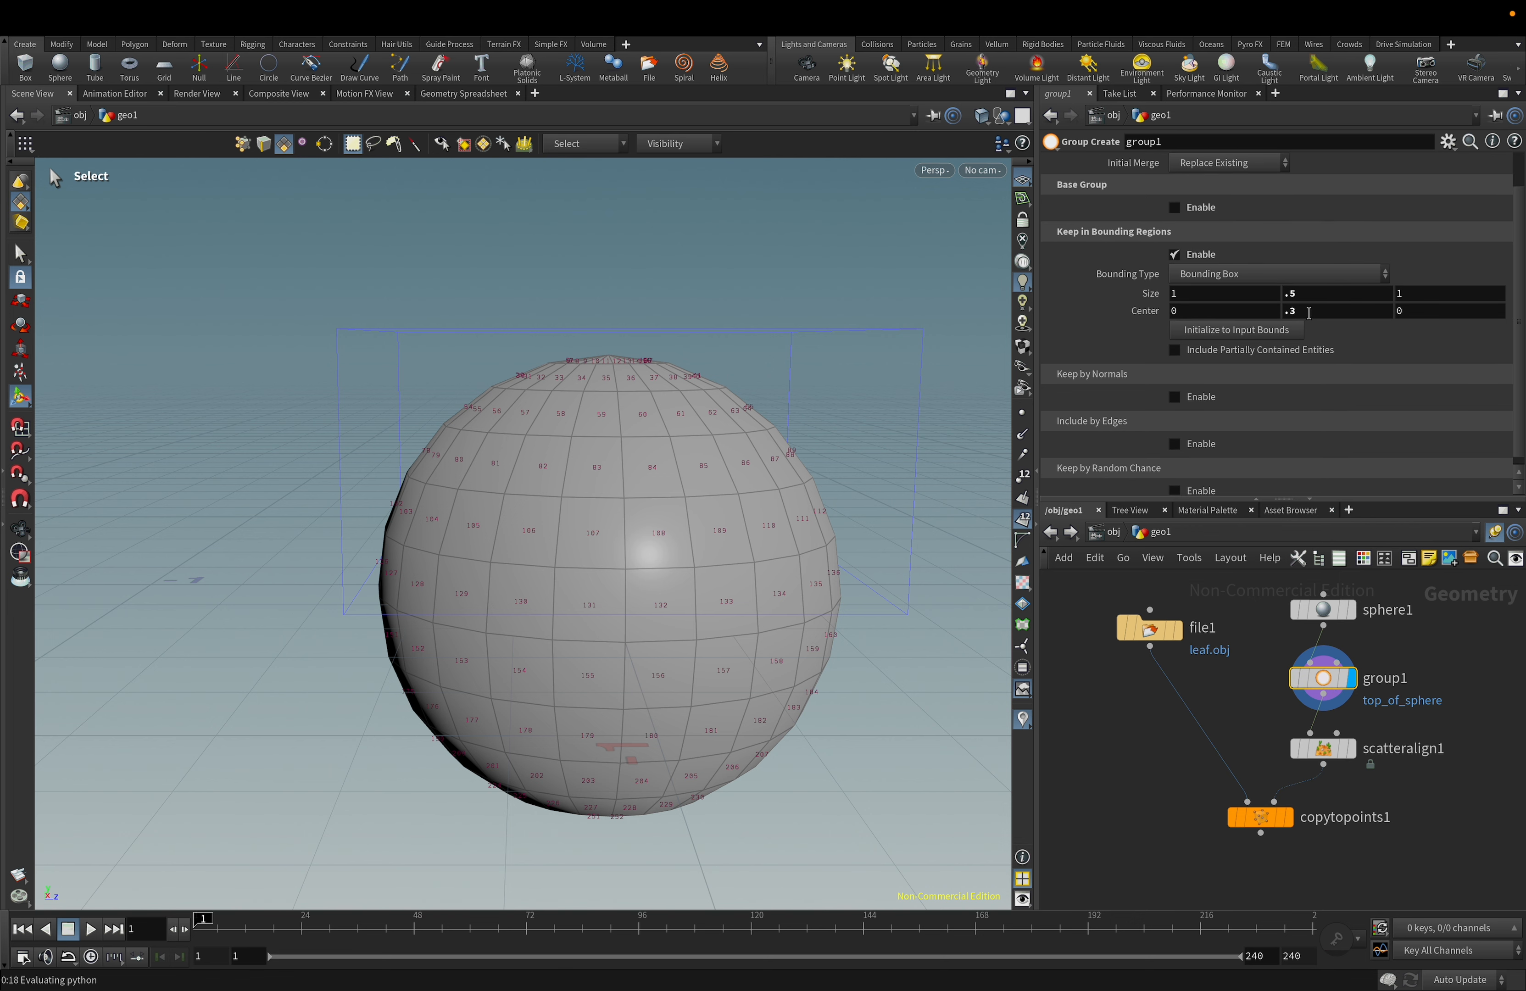
pyautogui.click(1174, 254)
pyautogui.click(1177, 252)
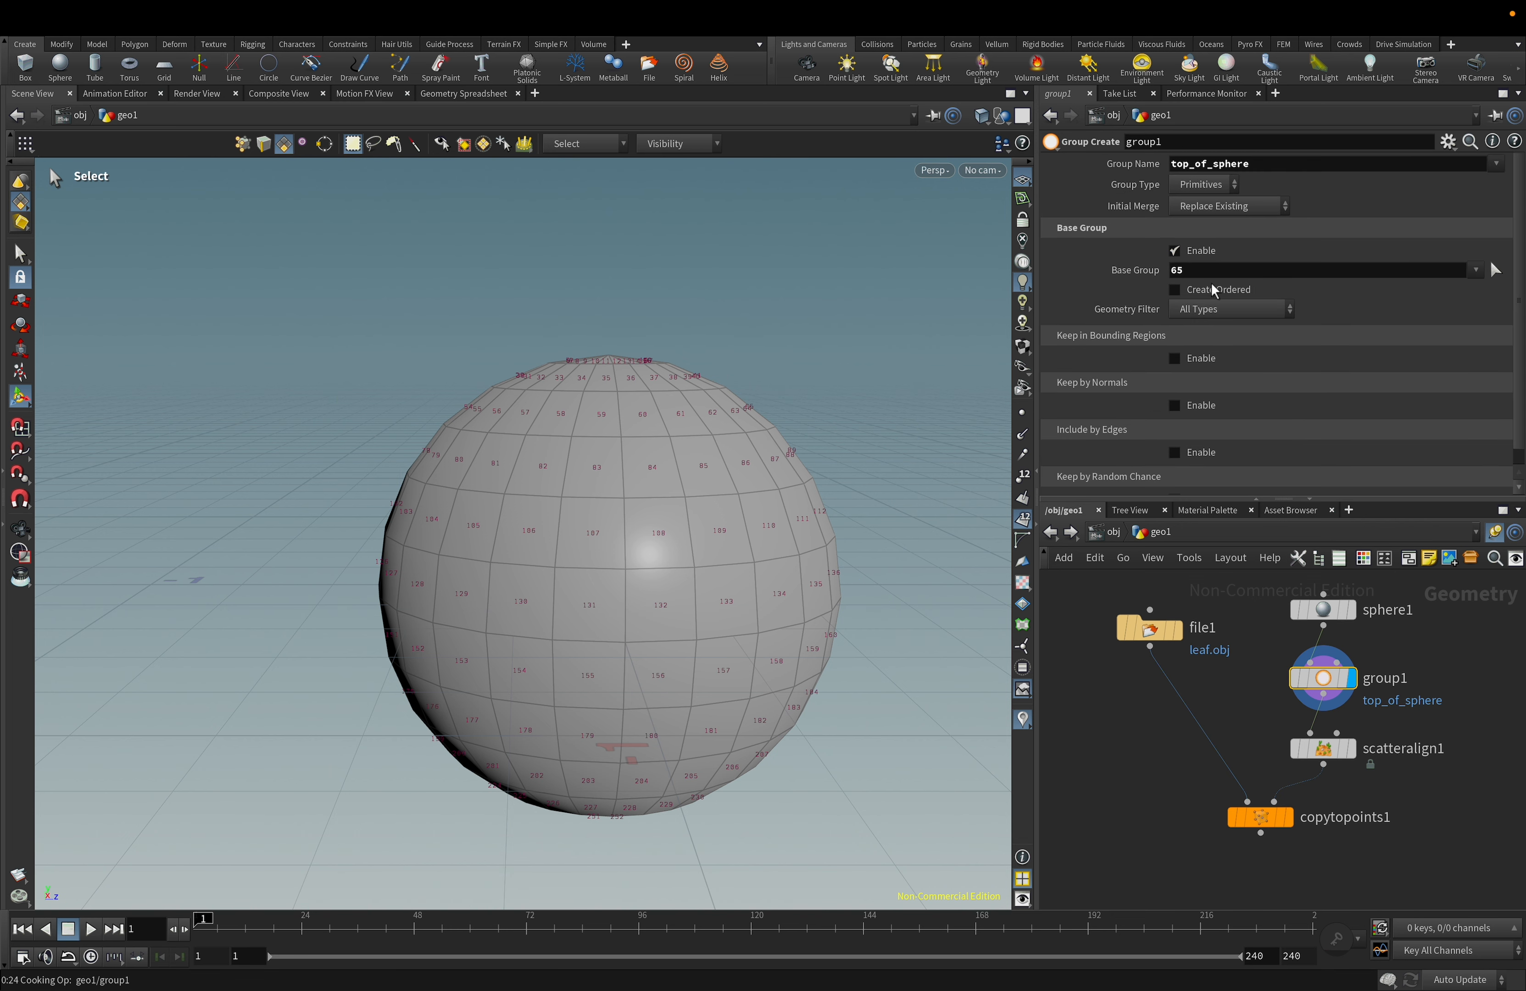
pyautogui.click(1175, 250)
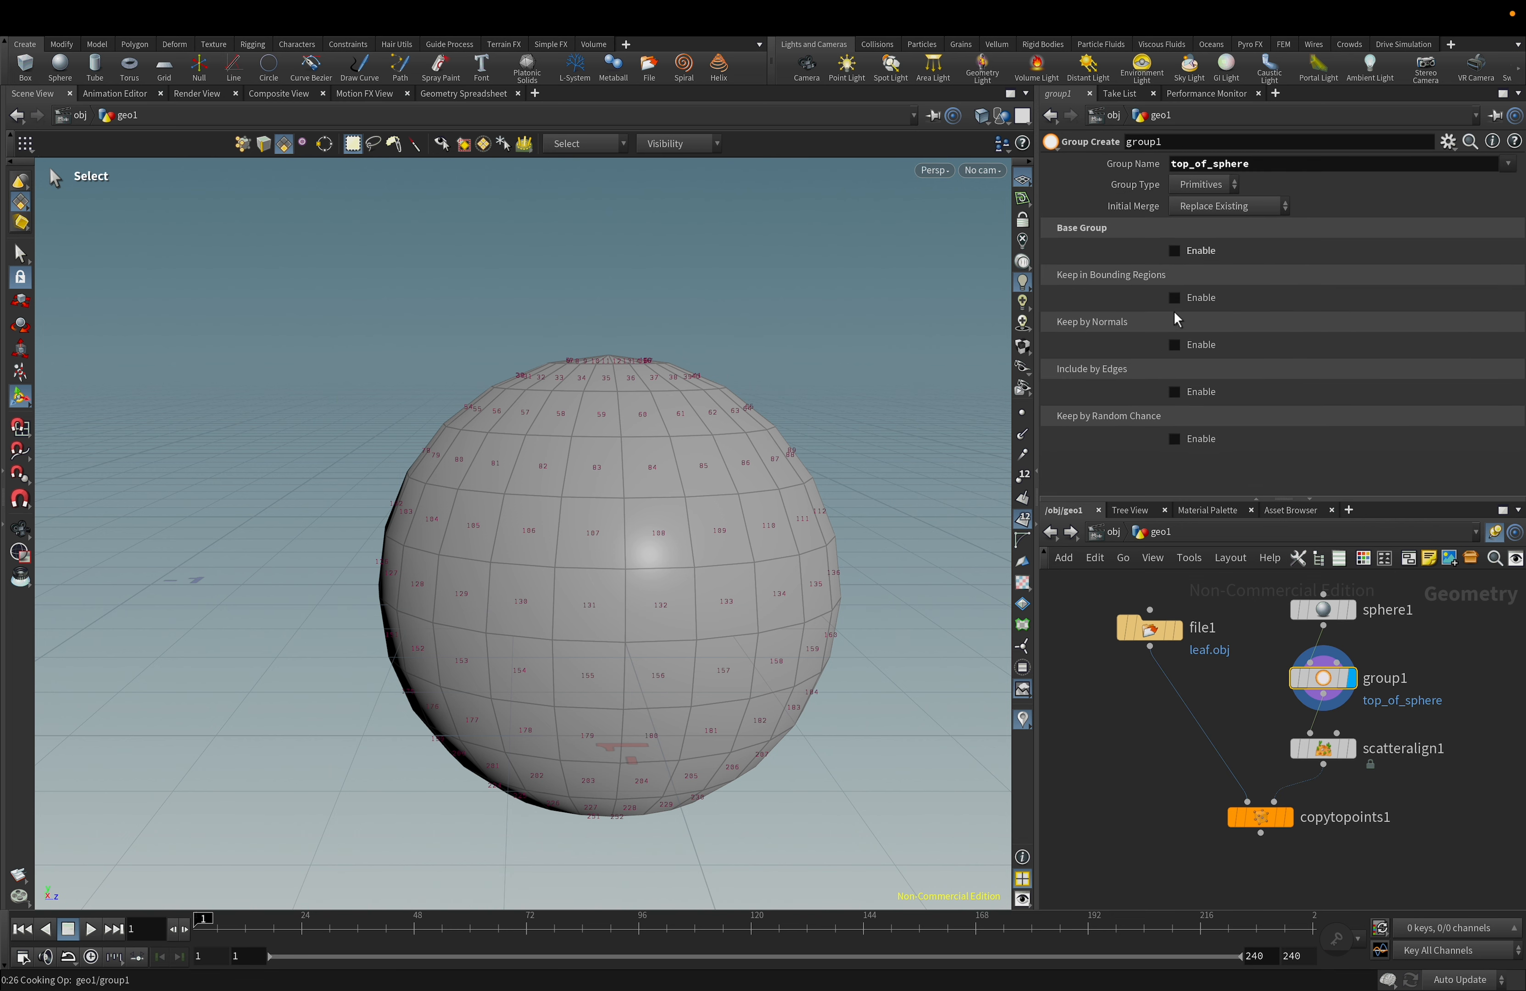
pyautogui.click(1176, 297)
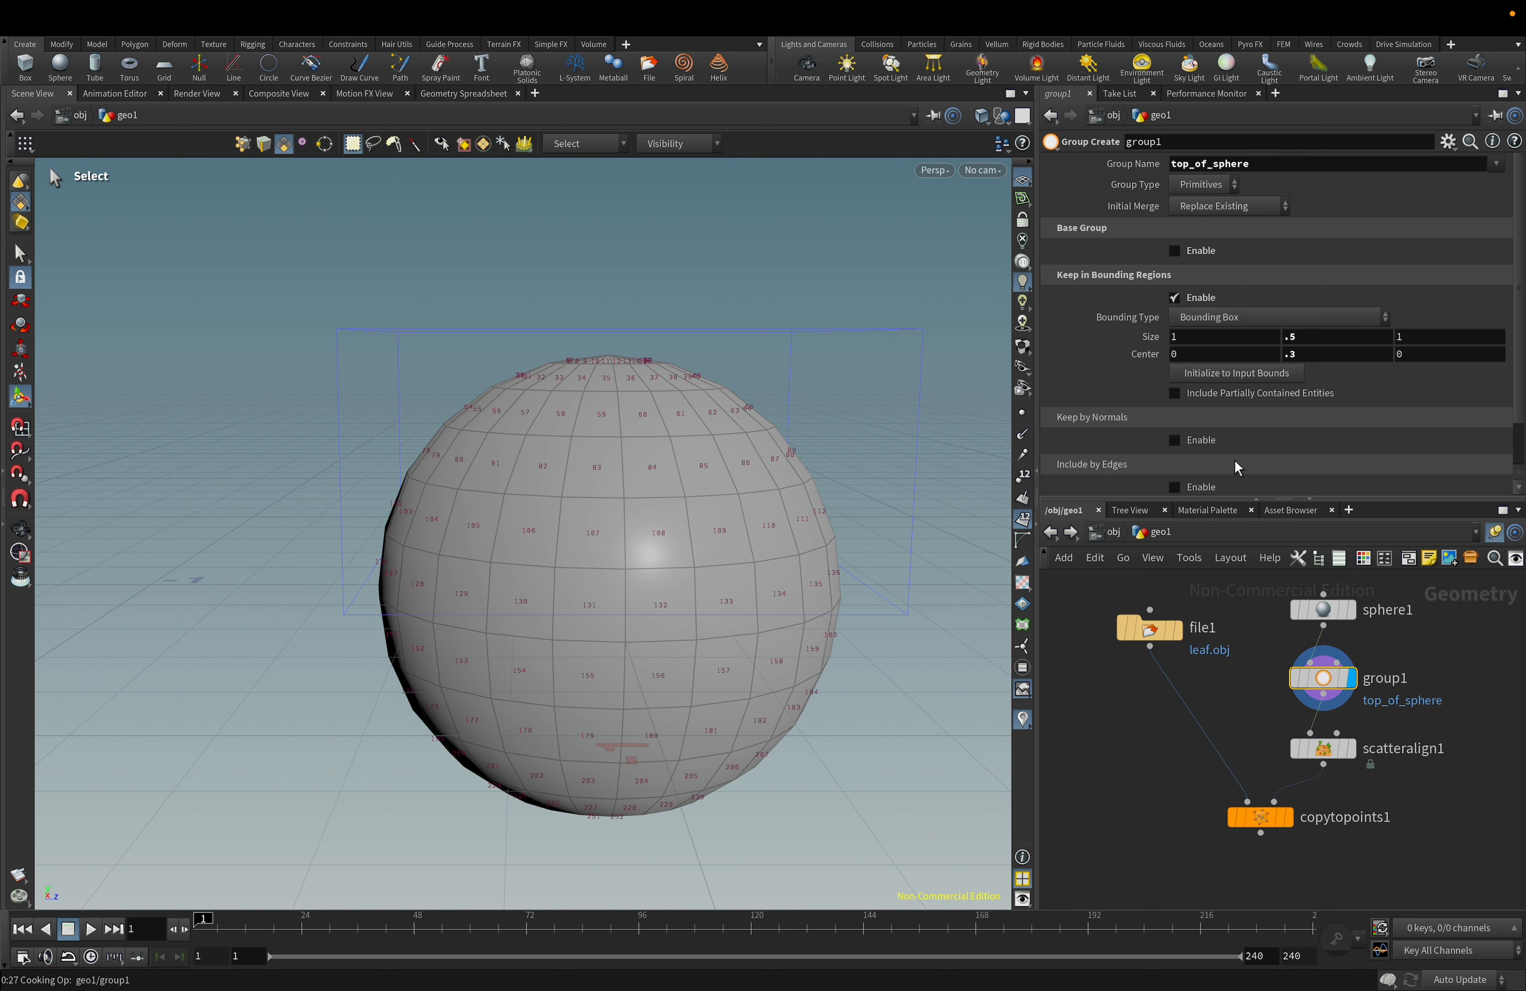
# Try Points as the Group Create node's group type and return it to Primitives.
pyautogui.click(1202, 184)
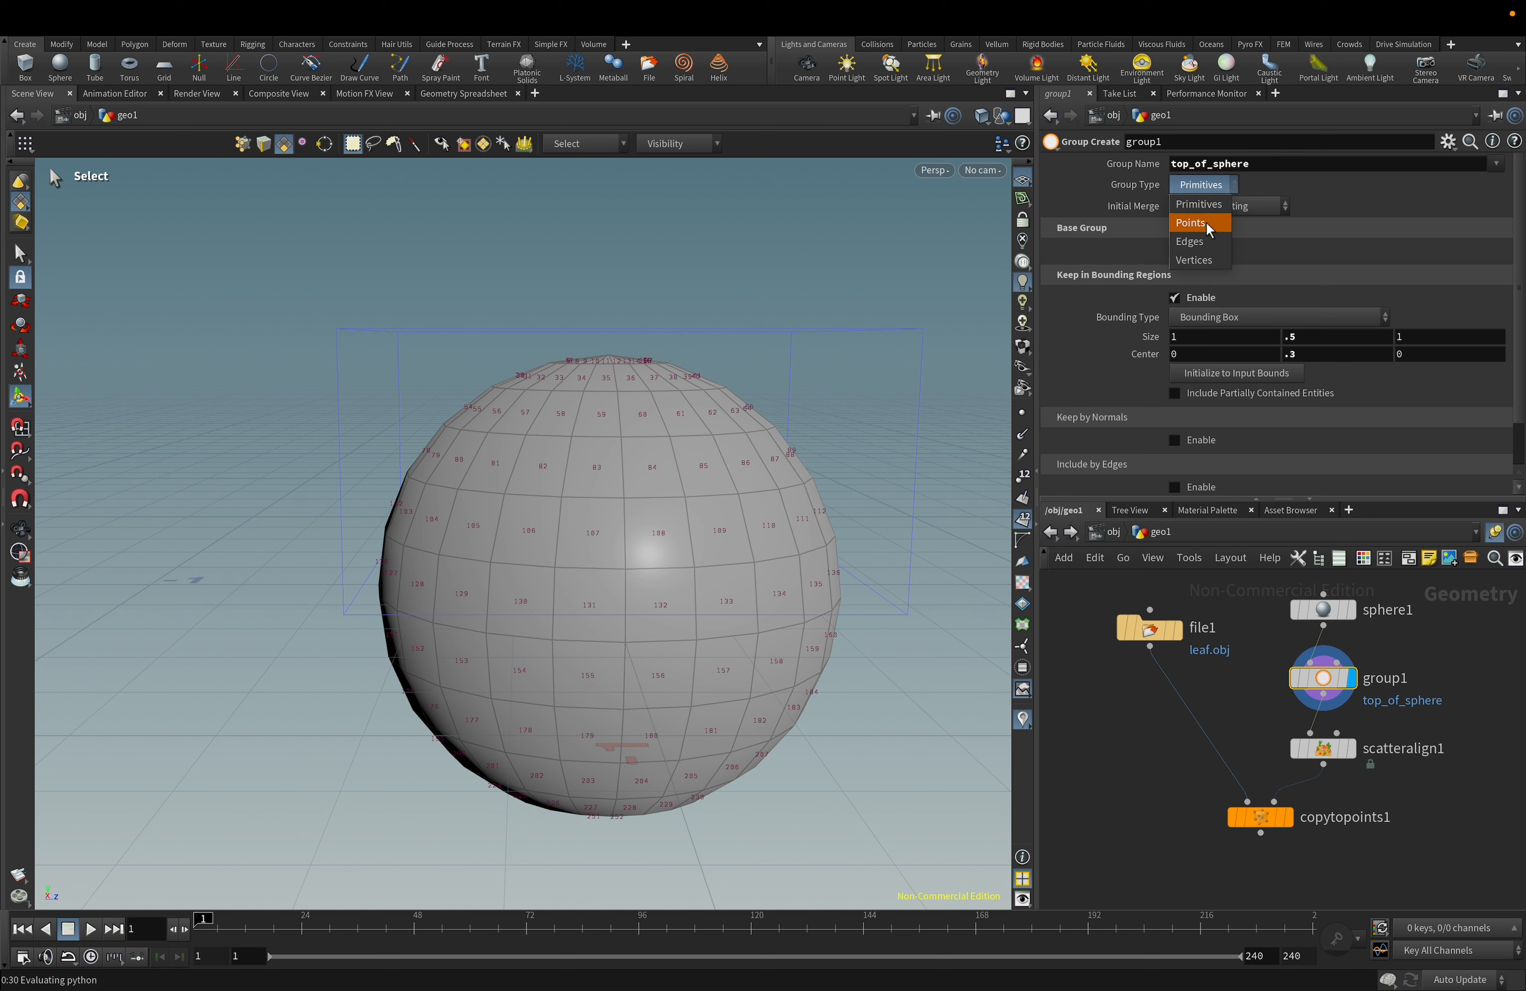
pyautogui.click(1200, 222)
pyautogui.click(1204, 185)
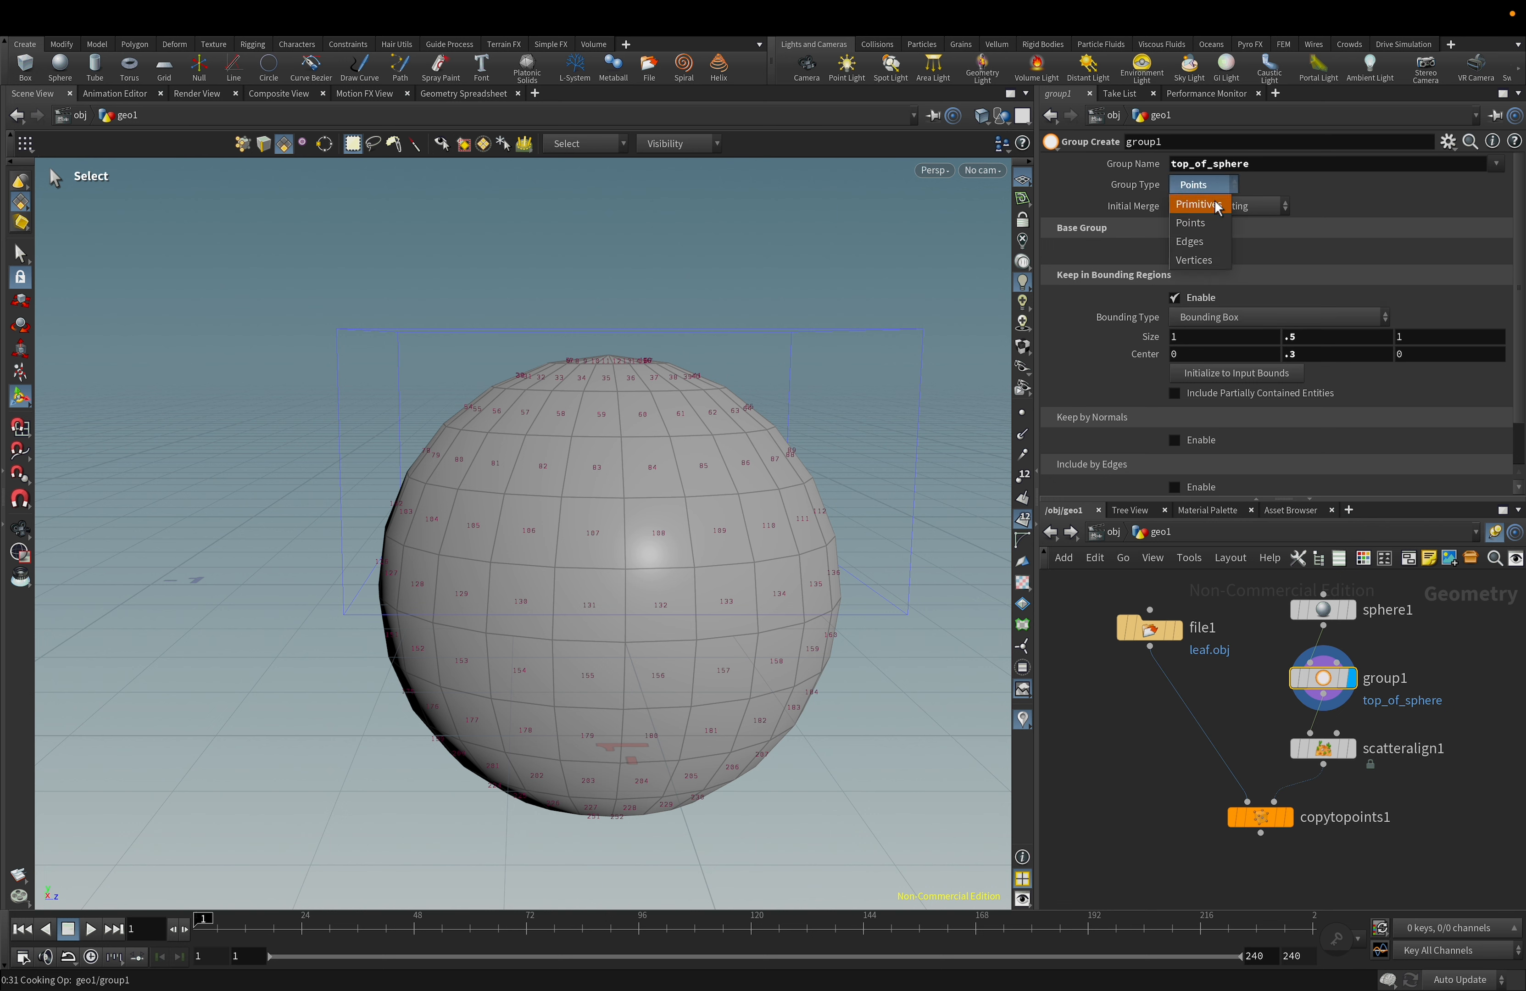
pyautogui.click(1199, 202)
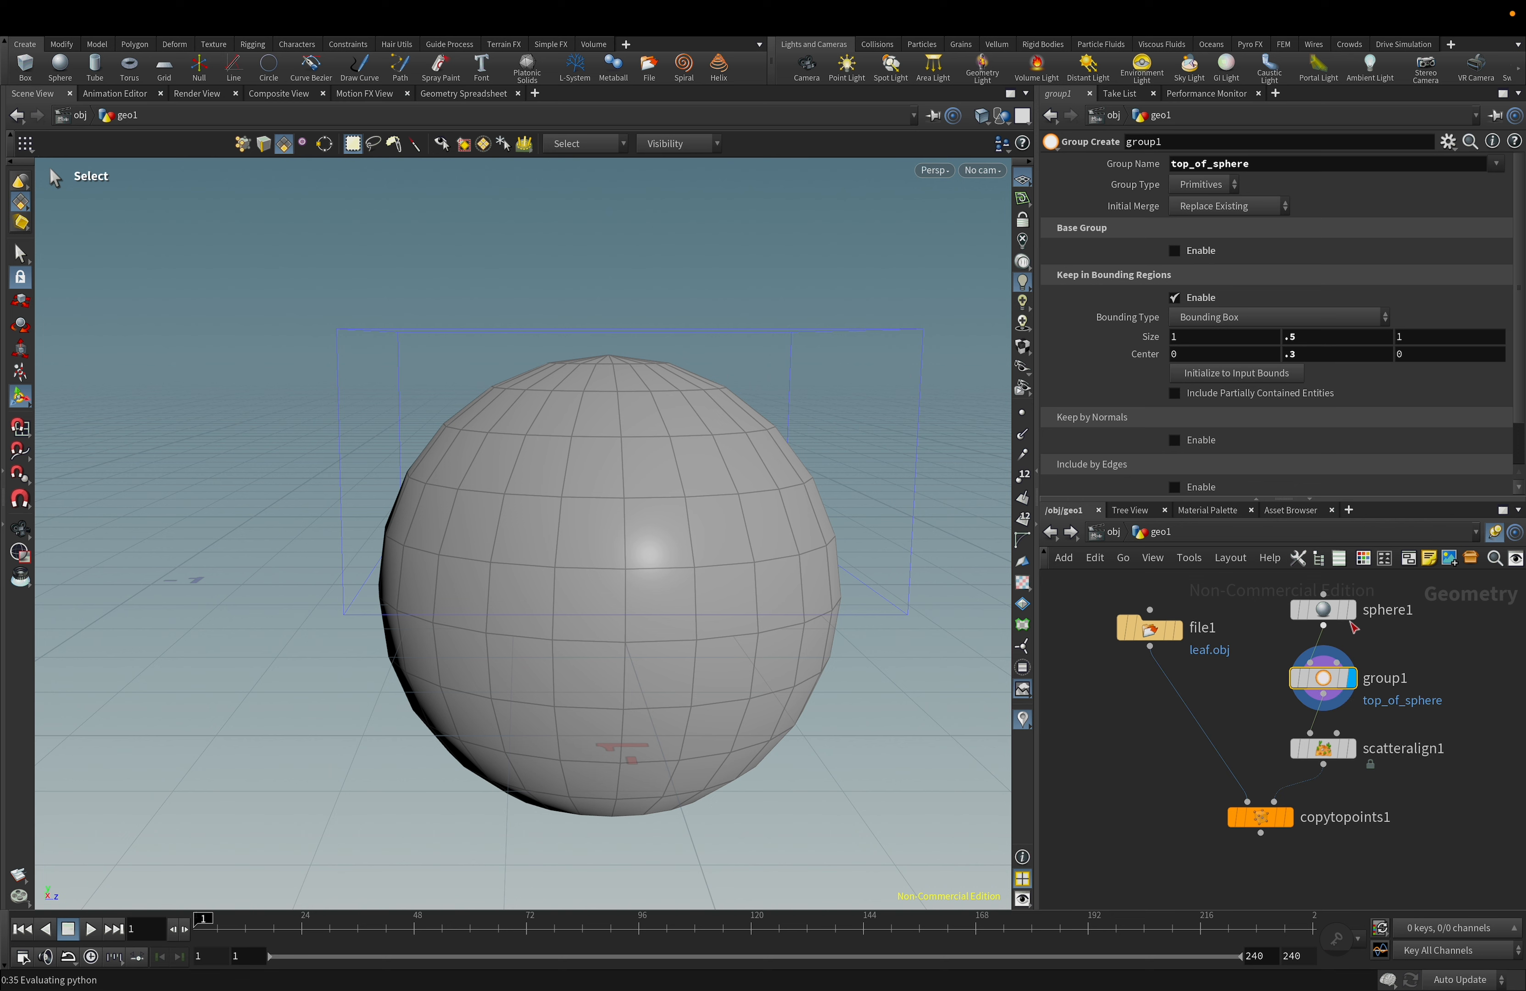
# Display the sphere1 output and then the group1 output to compare which faces the group covers.
pyautogui.moveTo(1353, 623)
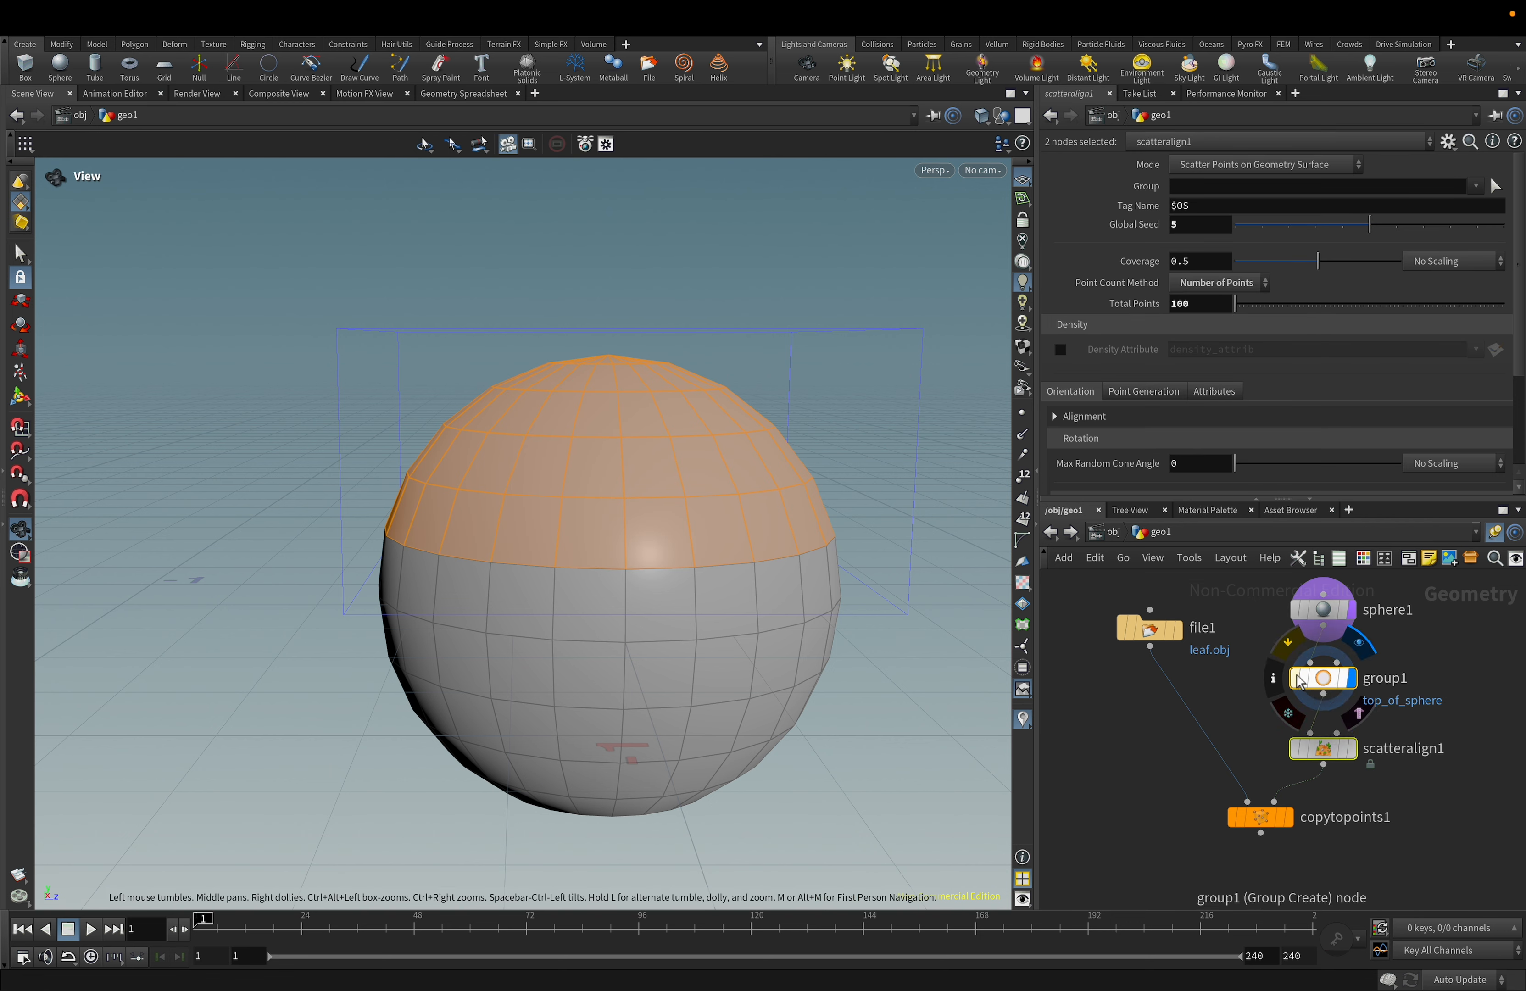
pyautogui.click(1454, 656)
pyautogui.click(1355, 611)
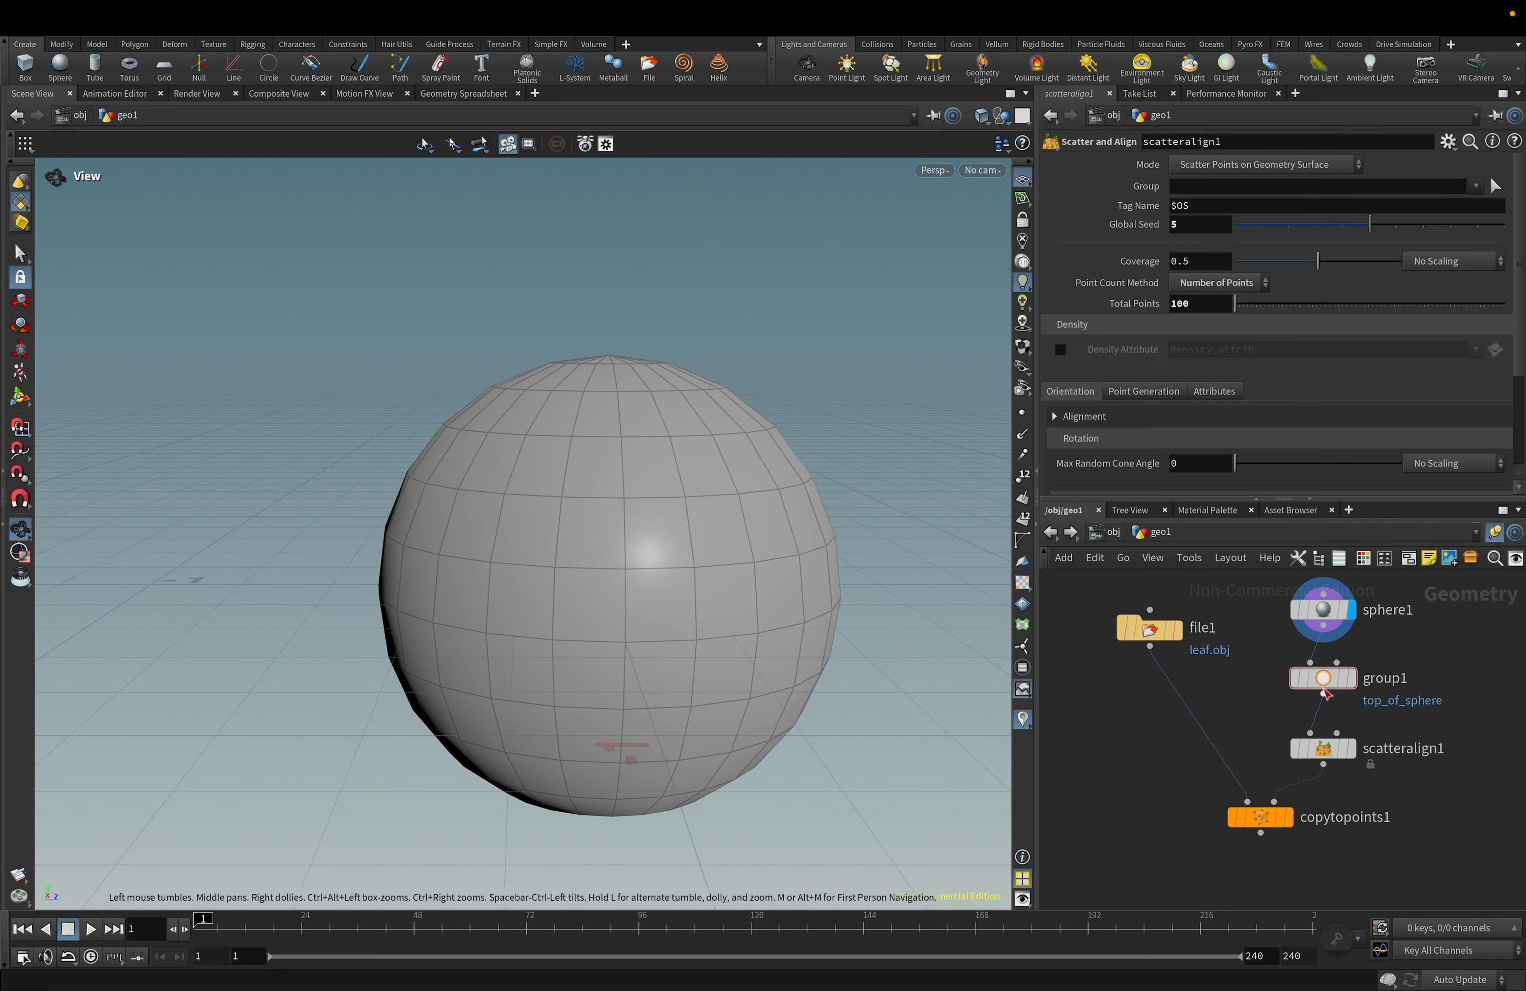
pyautogui.click(1353, 678)
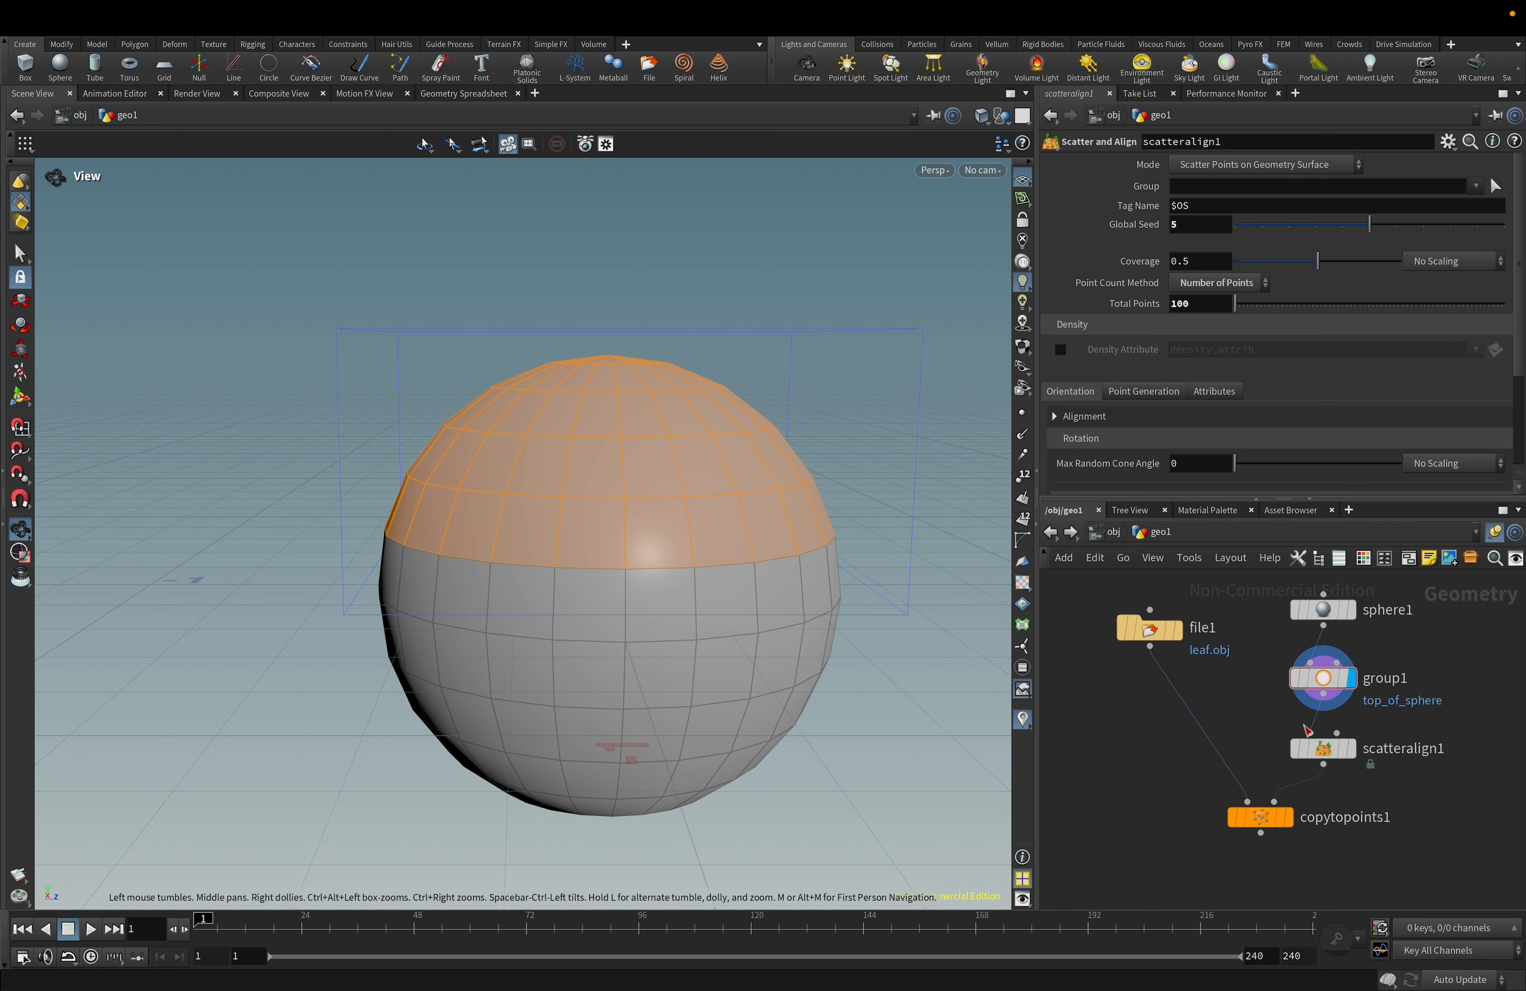
# Review the Scatter and Align node's connection and the Group Create node's Initial Merge and group name settings.
pyautogui.click(1323, 748)
pyautogui.moveTo(1331, 754)
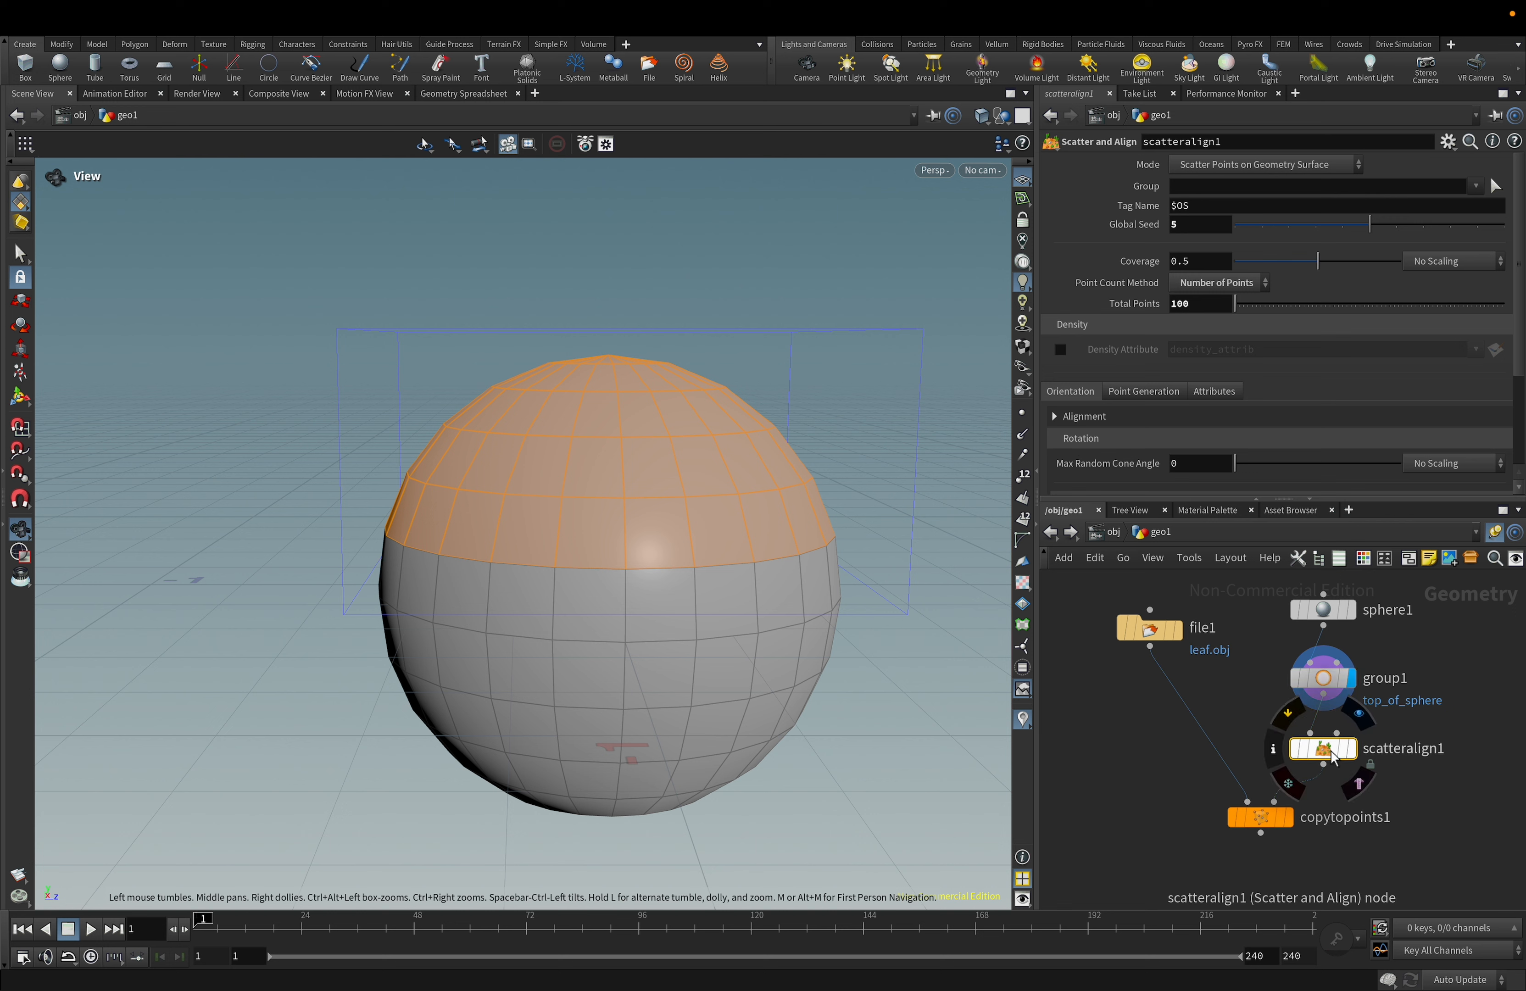
pyautogui.moveTo(1331, 753); pyautogui.dragTo(1324, 753)
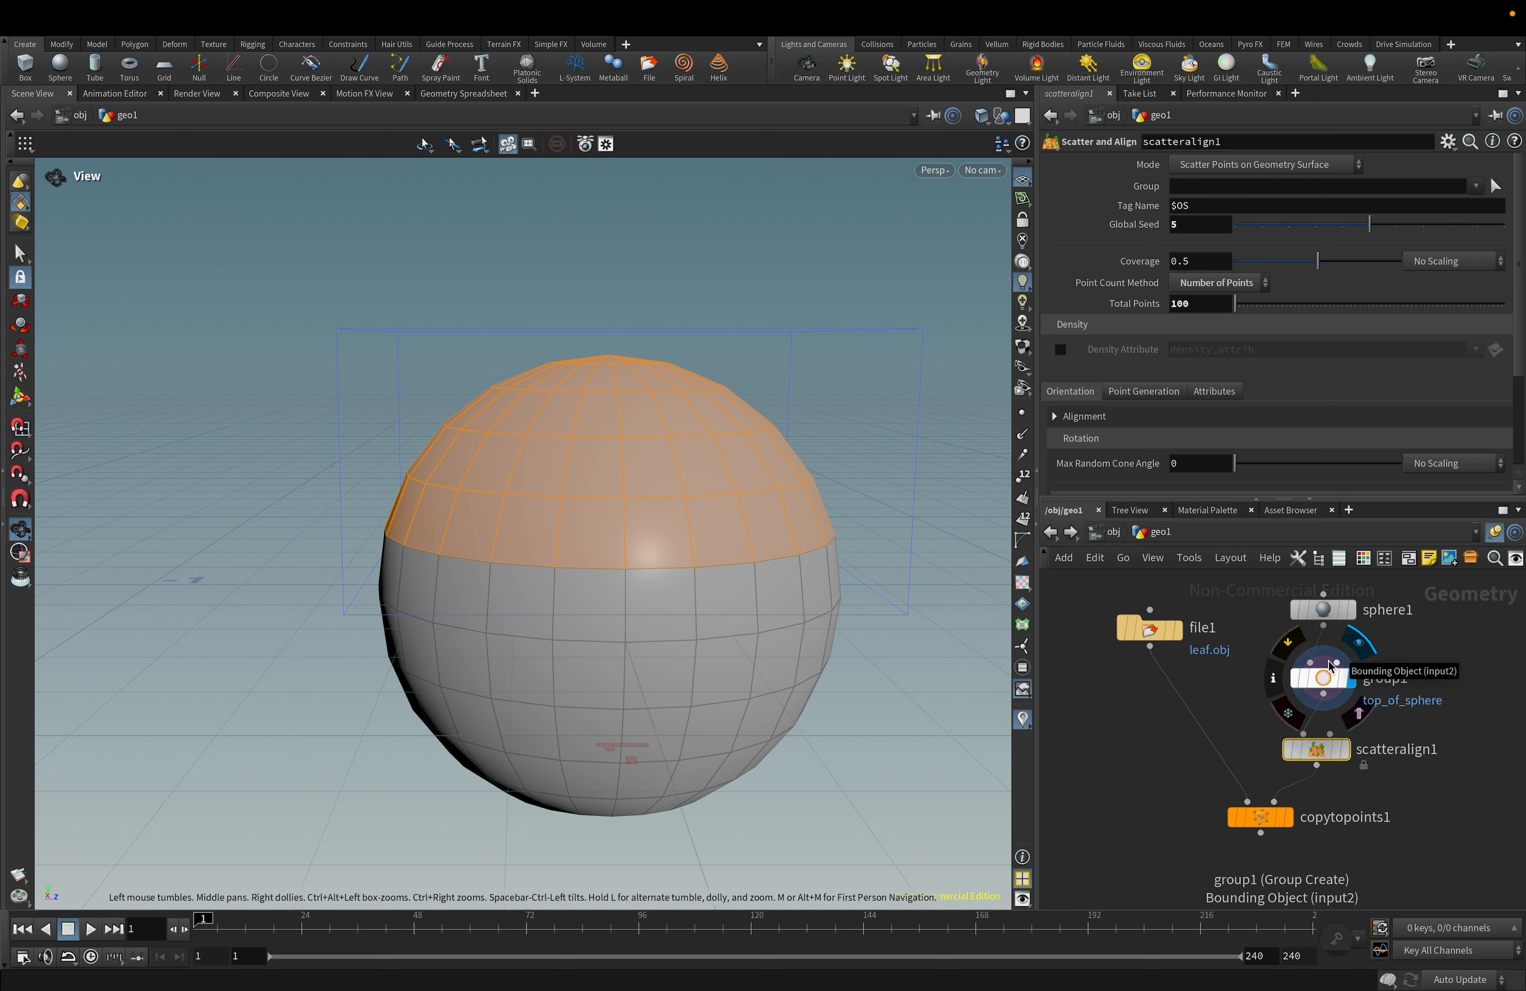
pyautogui.click(1333, 676)
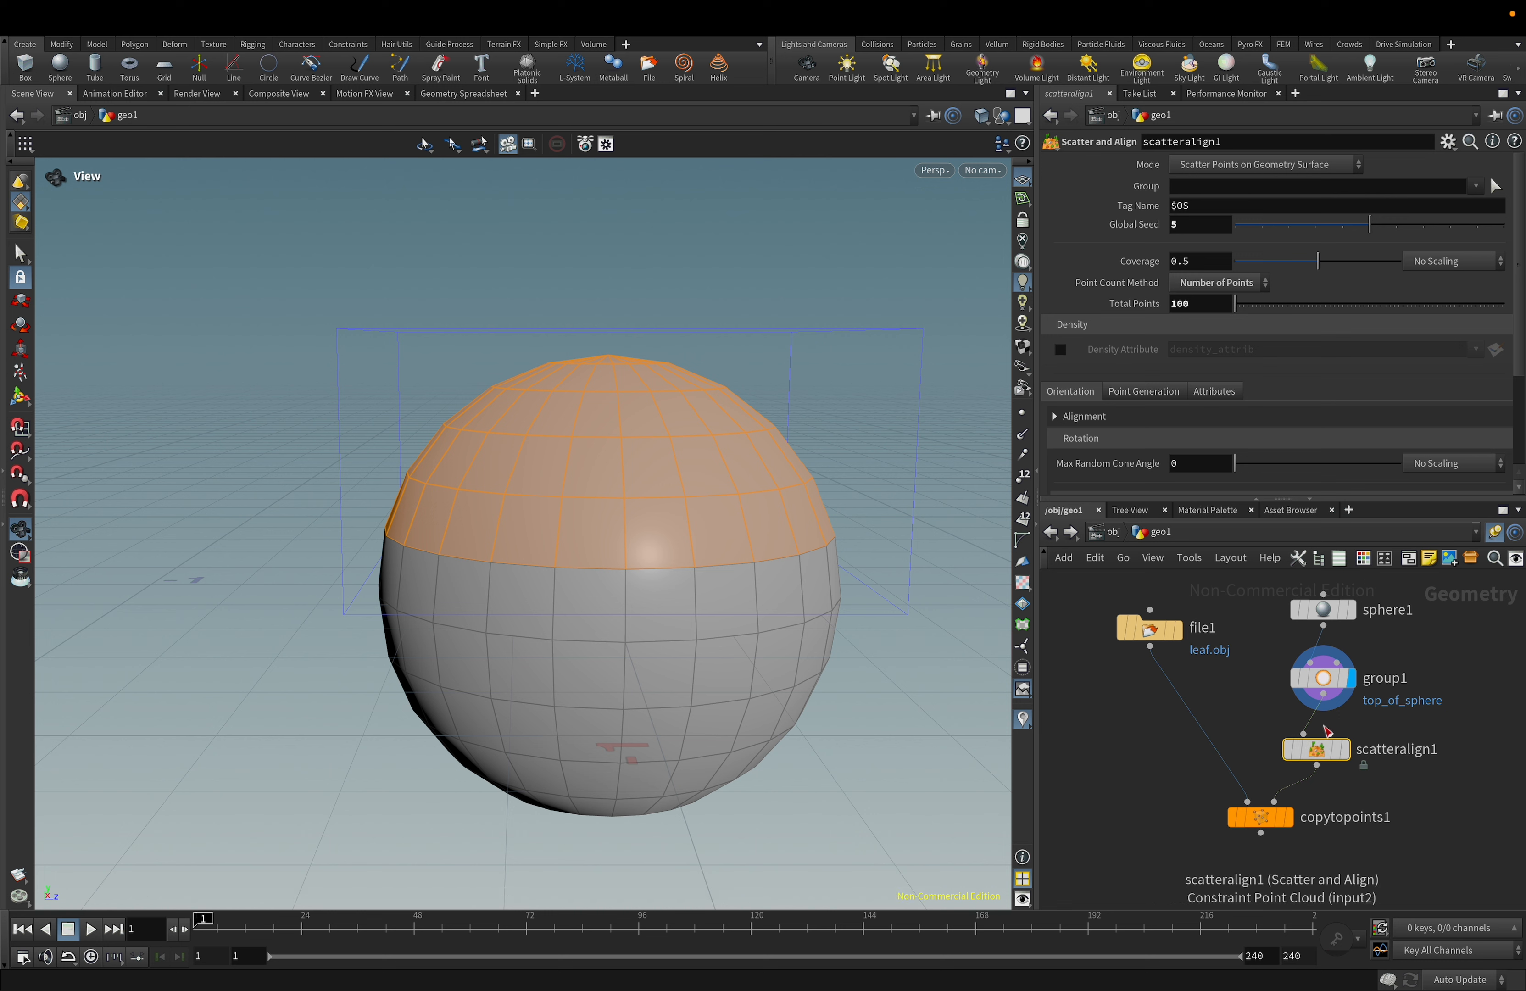
pyautogui.click(1325, 686)
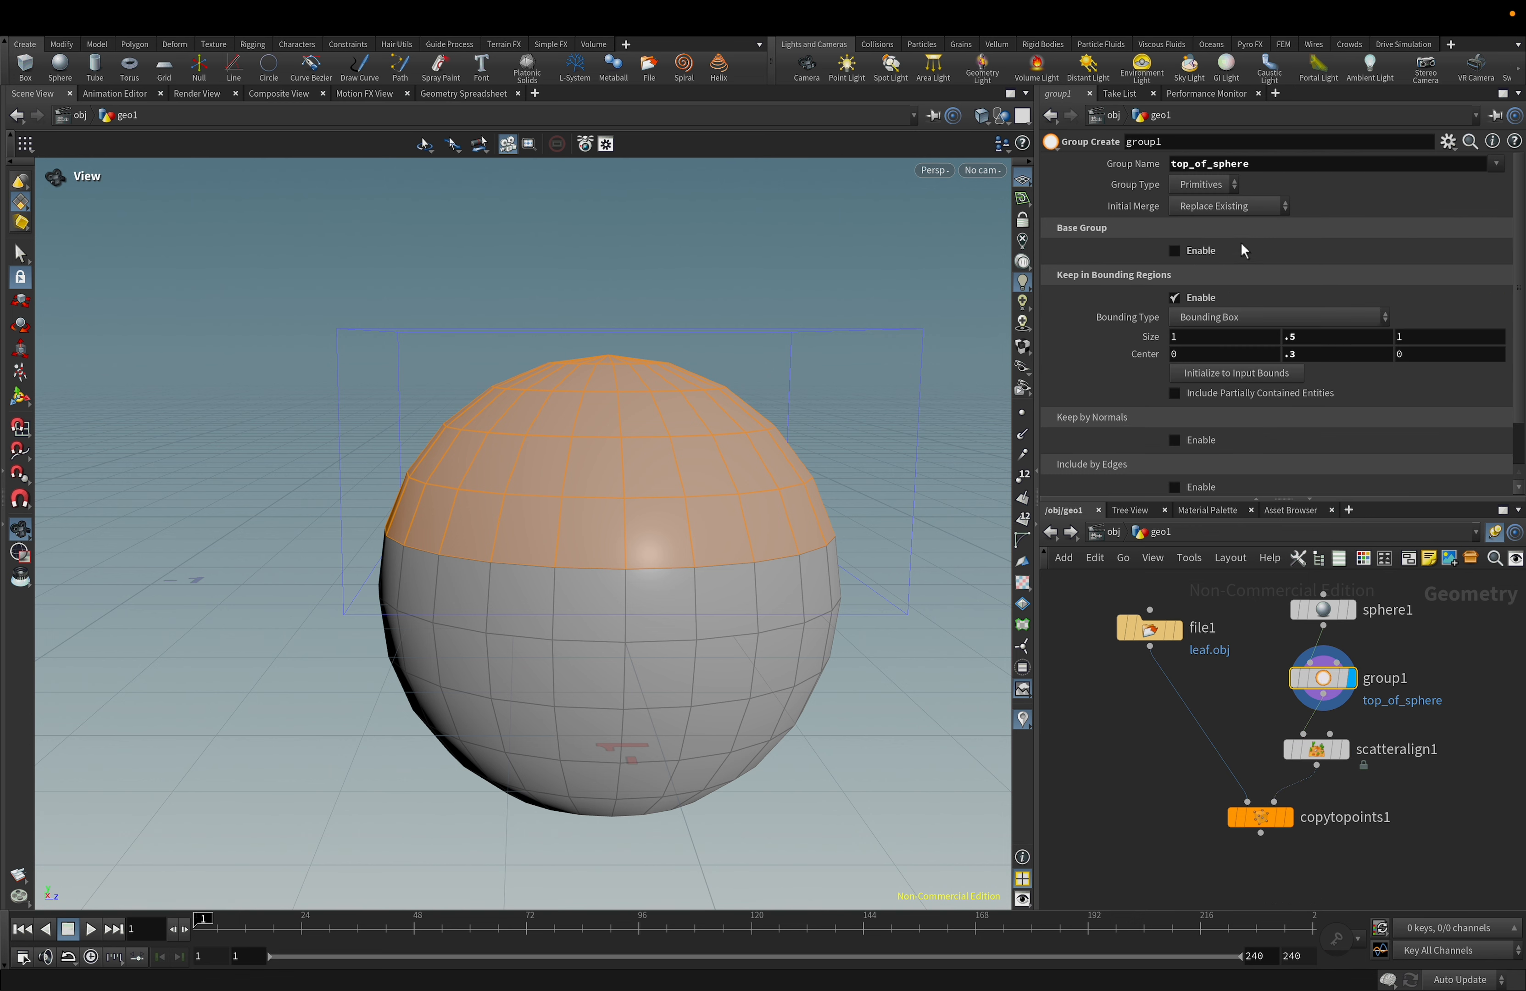
pyautogui.click(1242, 206)
pyautogui.click(1456, 205)
pyautogui.click(1497, 165)
# Display the Scatter and Align node's output and set its Group parameter to top_of_sphere.
pyautogui.click(1333, 758)
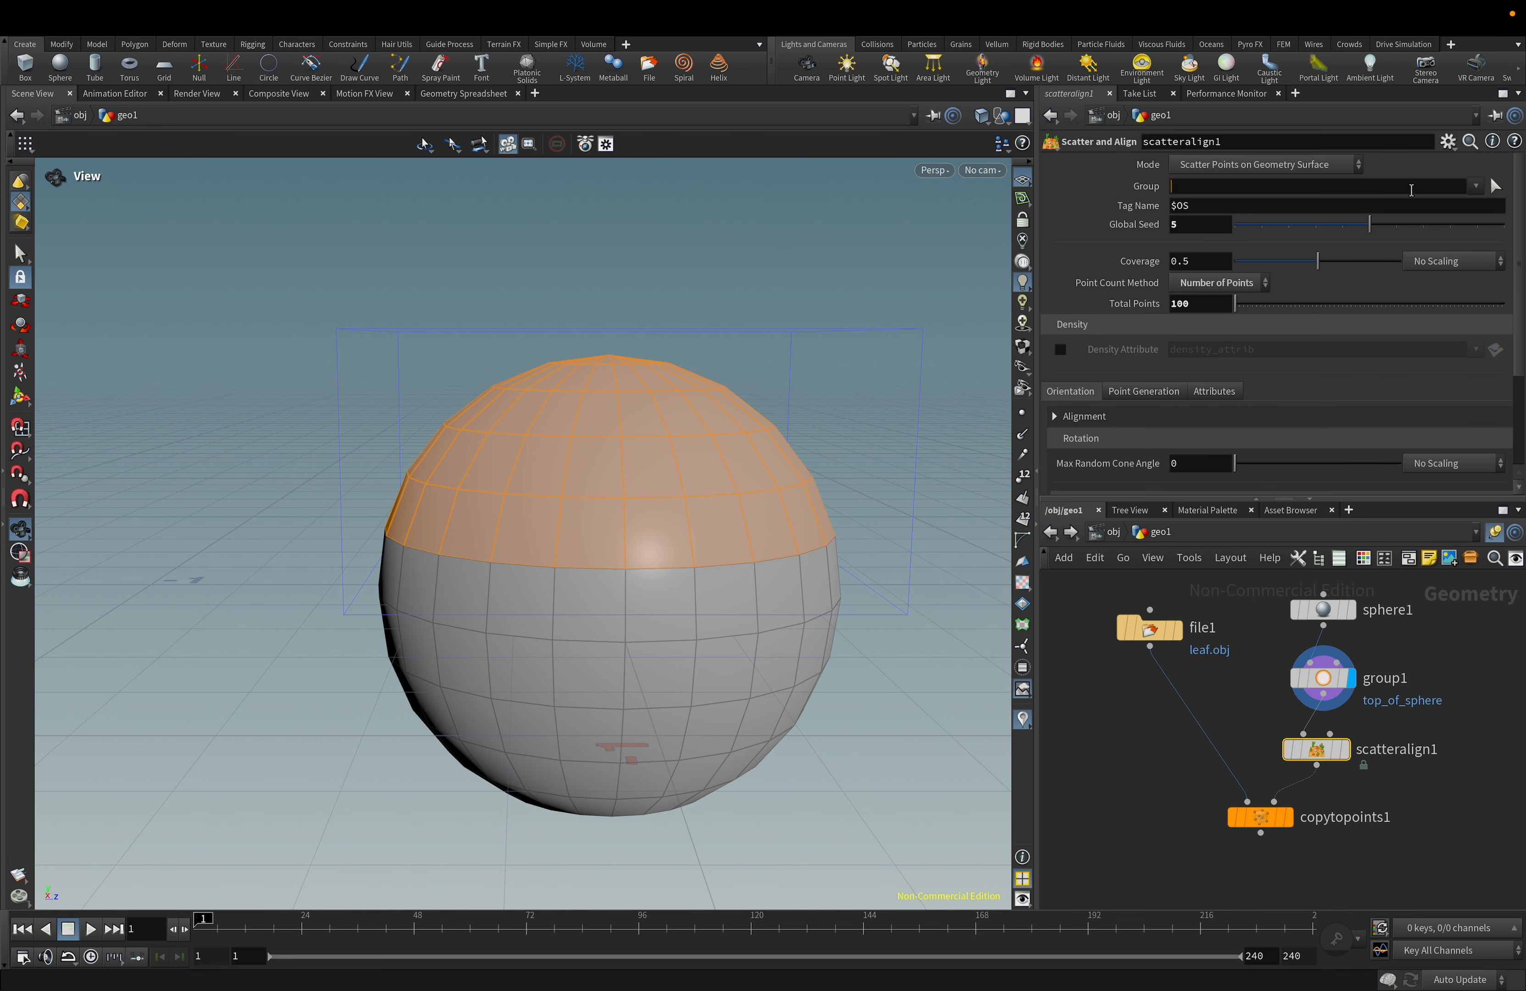
pyautogui.click(1475, 186)
pyautogui.click(1378, 573)
pyautogui.click(1340, 753)
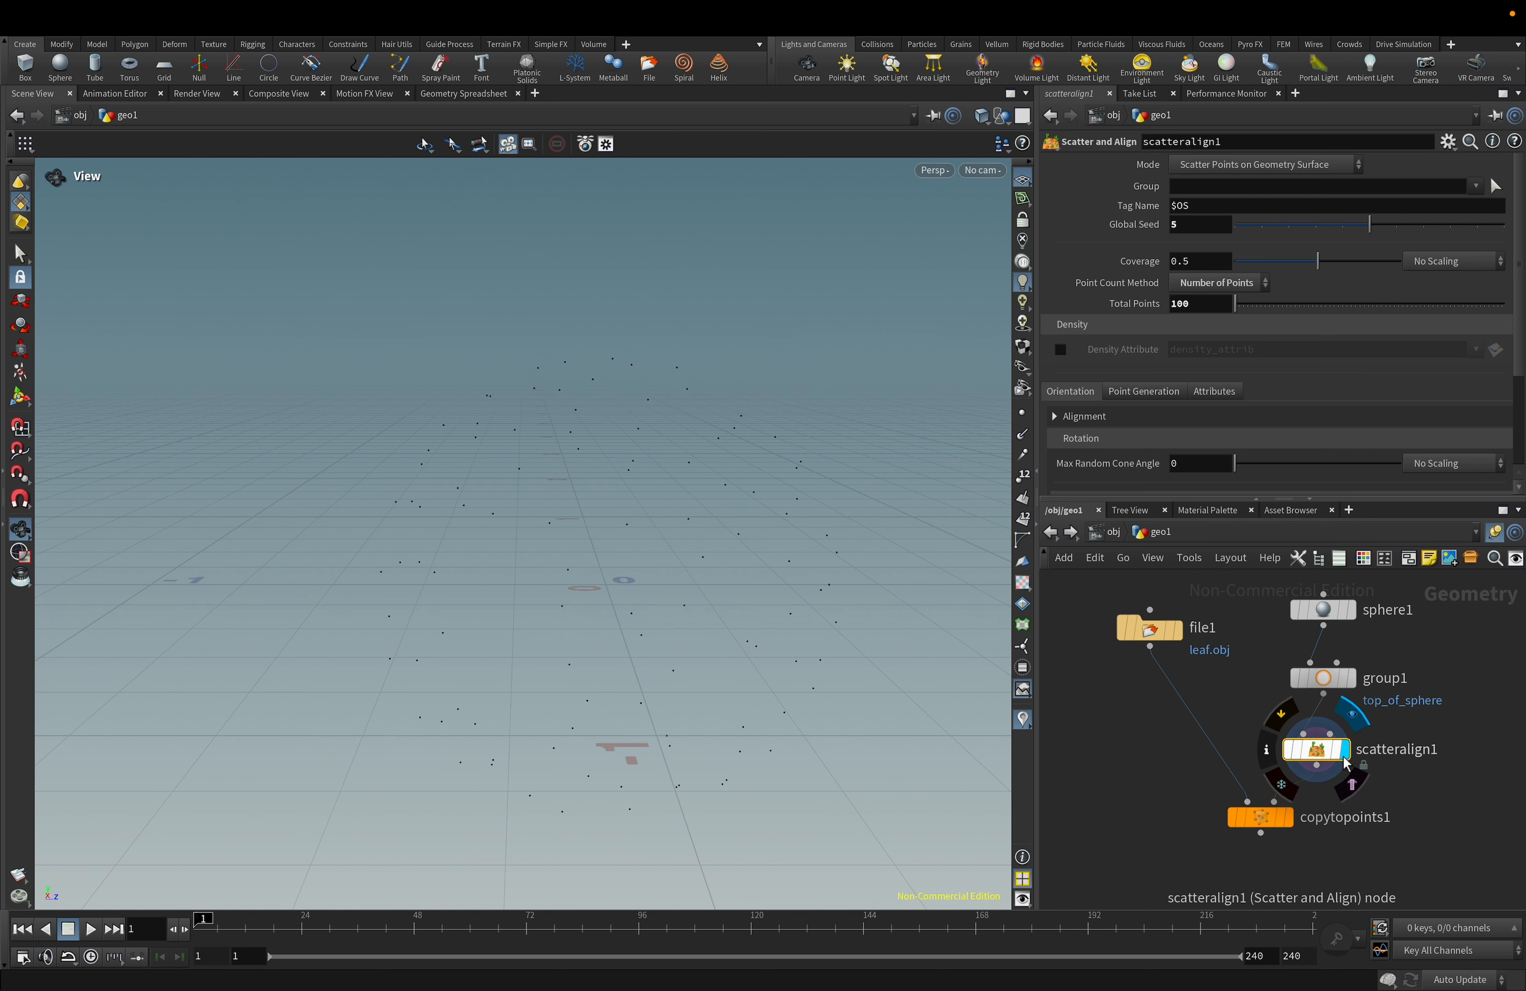
pyautogui.click(1475, 186)
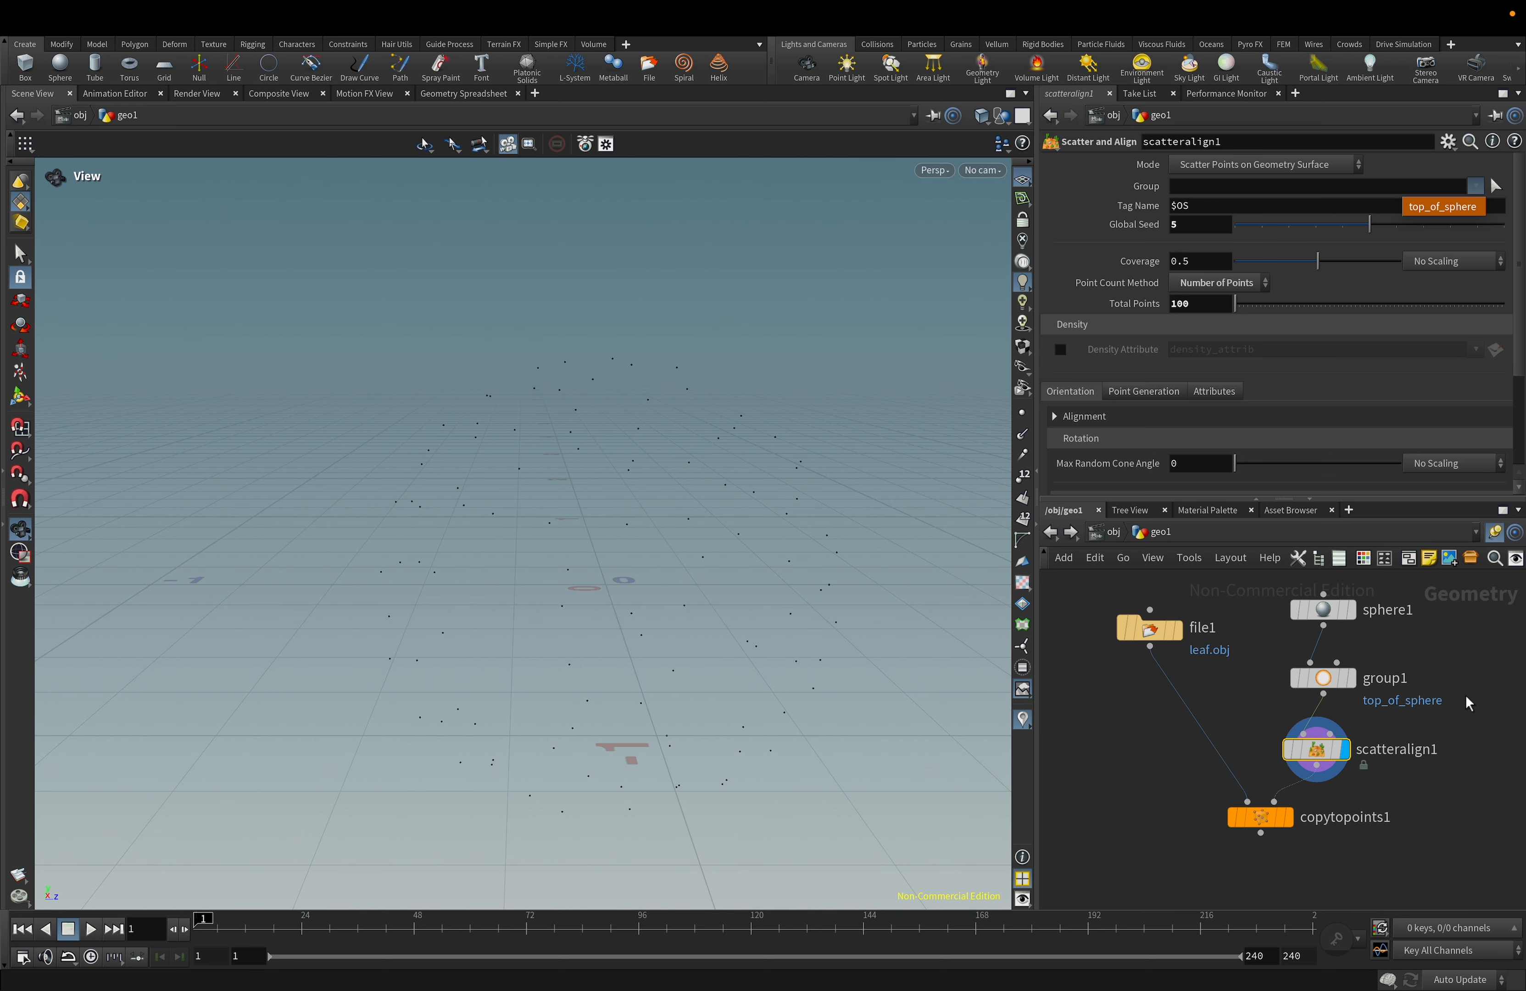
pyautogui.click(1352, 678)
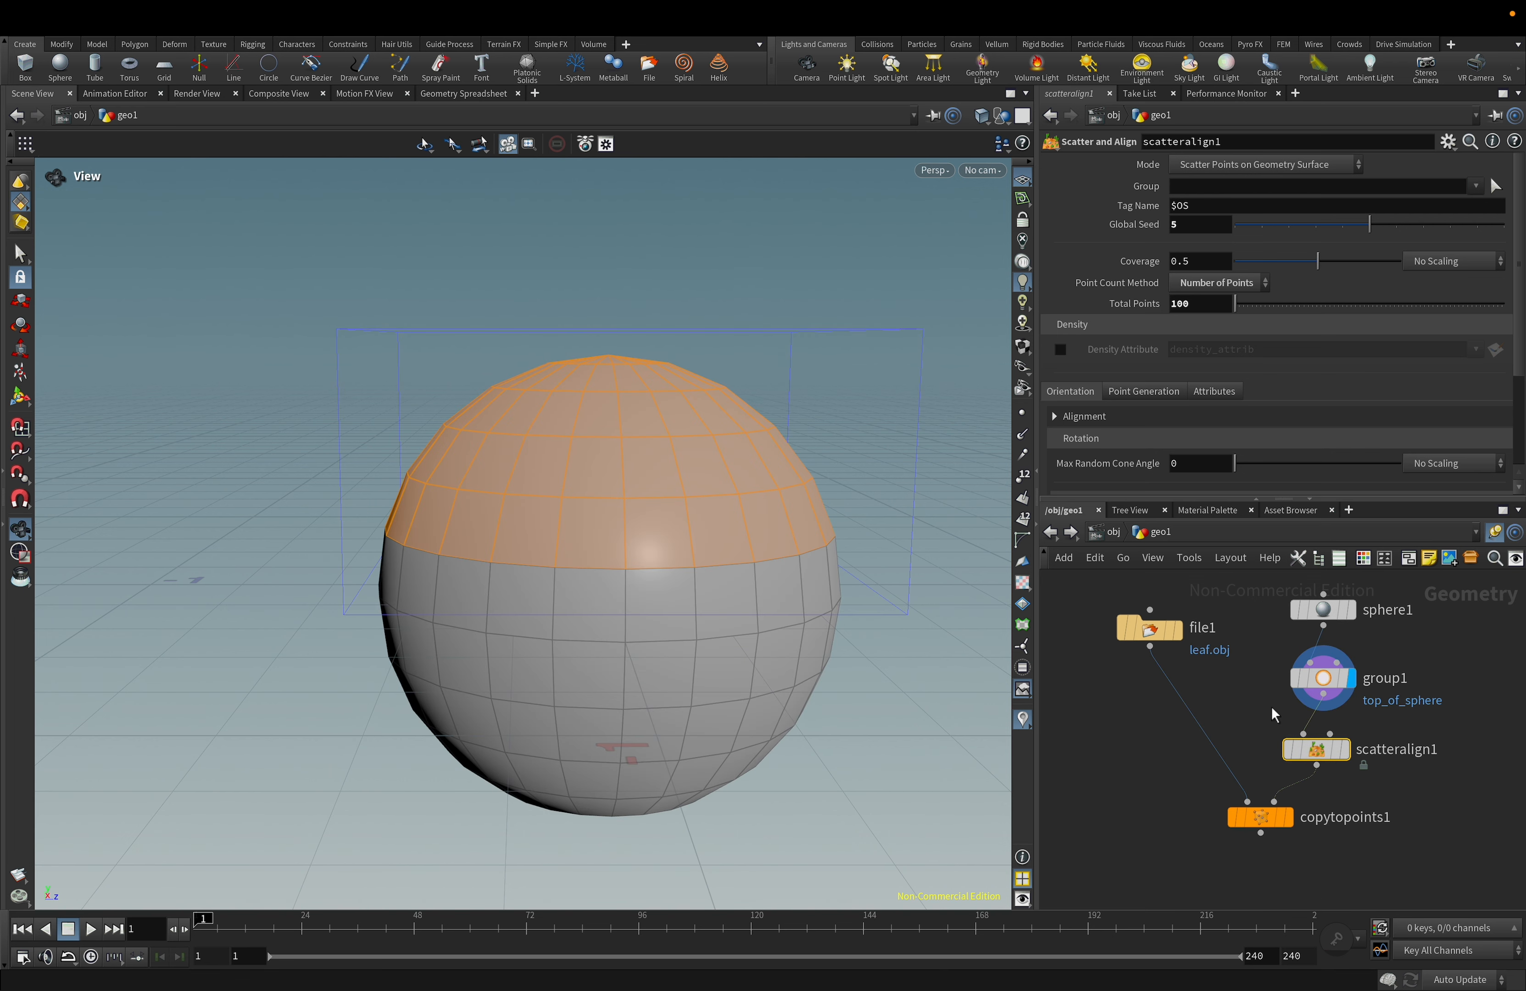
pyautogui.click(1346, 749)
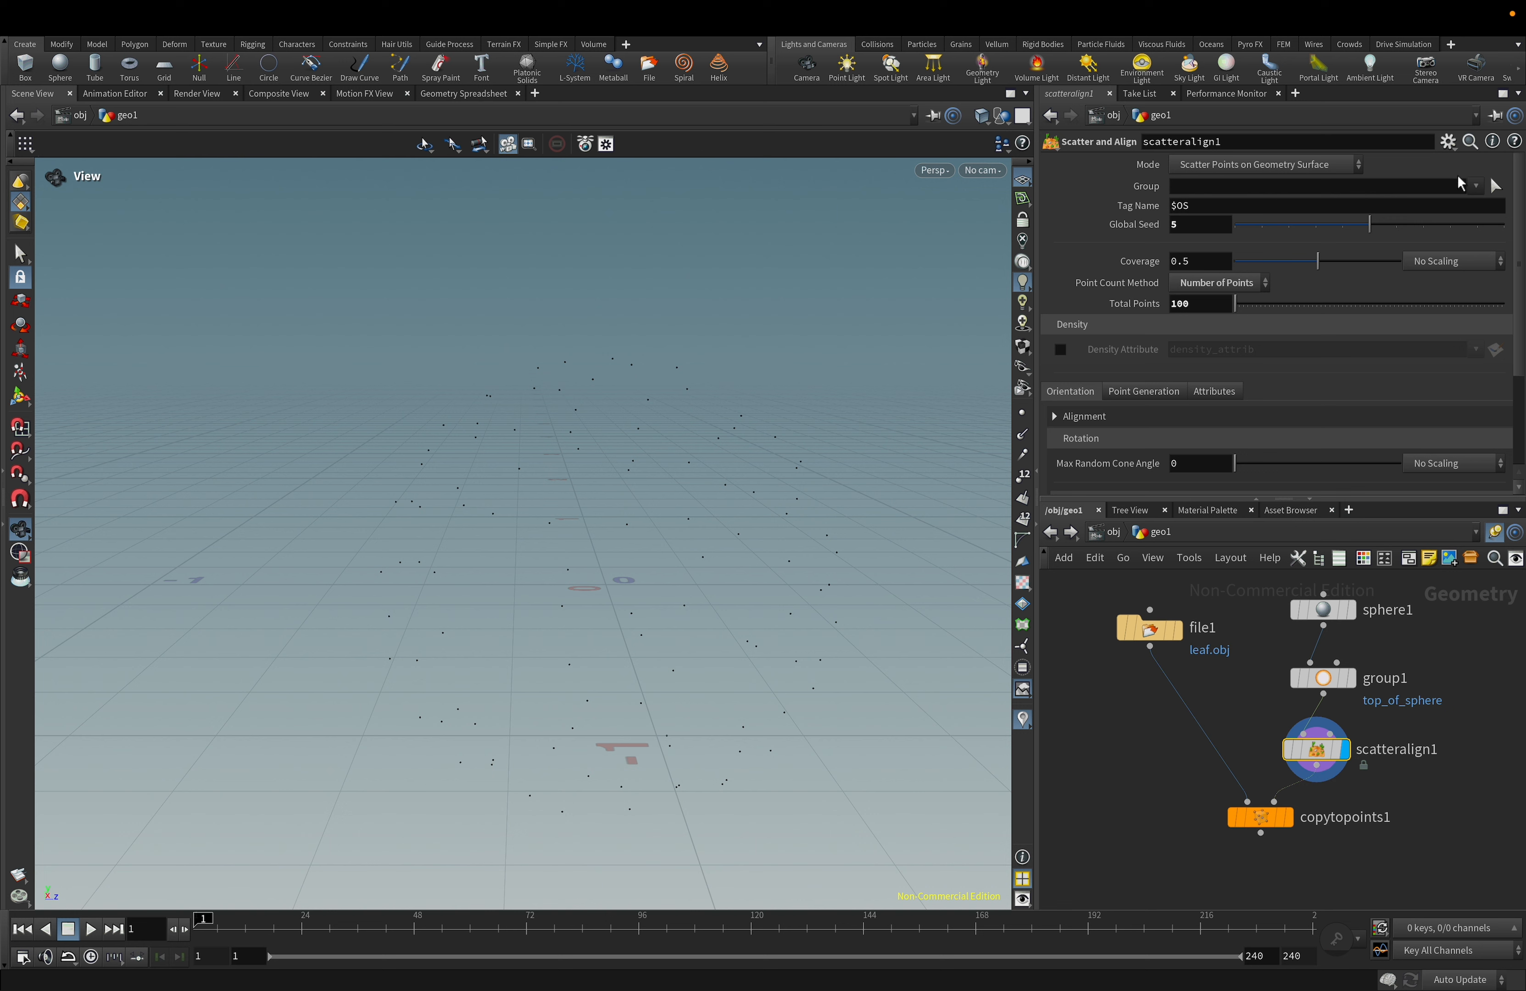
pyautogui.click(1475, 186)
pyautogui.click(1437, 212)
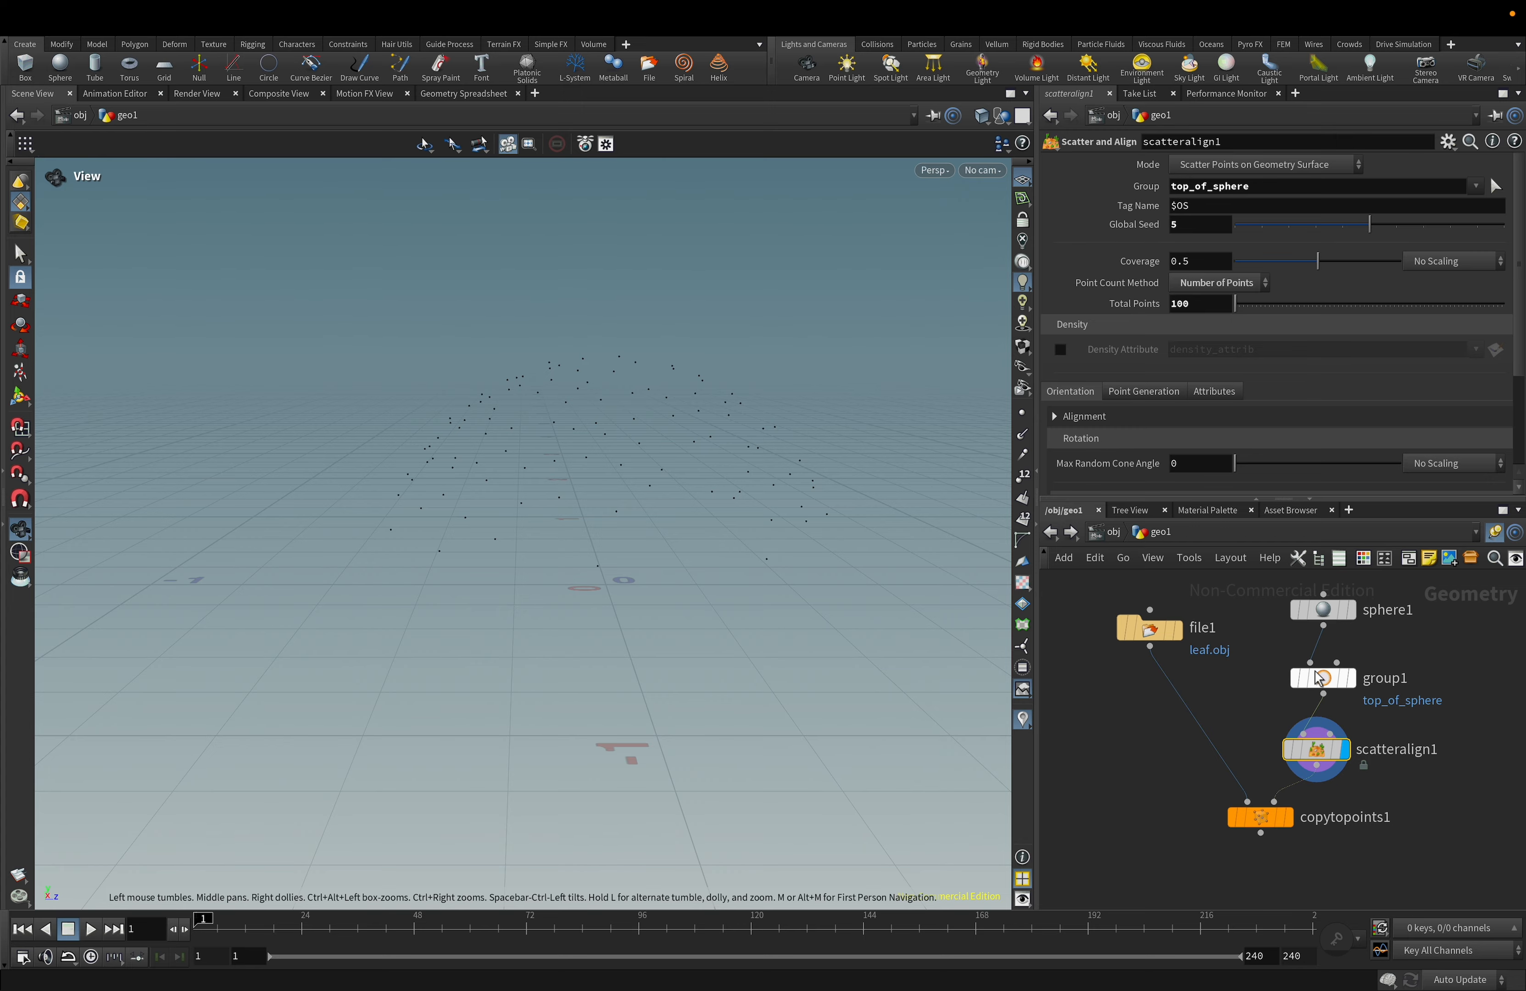
# Display the copytopoints1 output and inspect the leaf copies on the upper part of the sphere.
pyautogui.click(1288, 817)
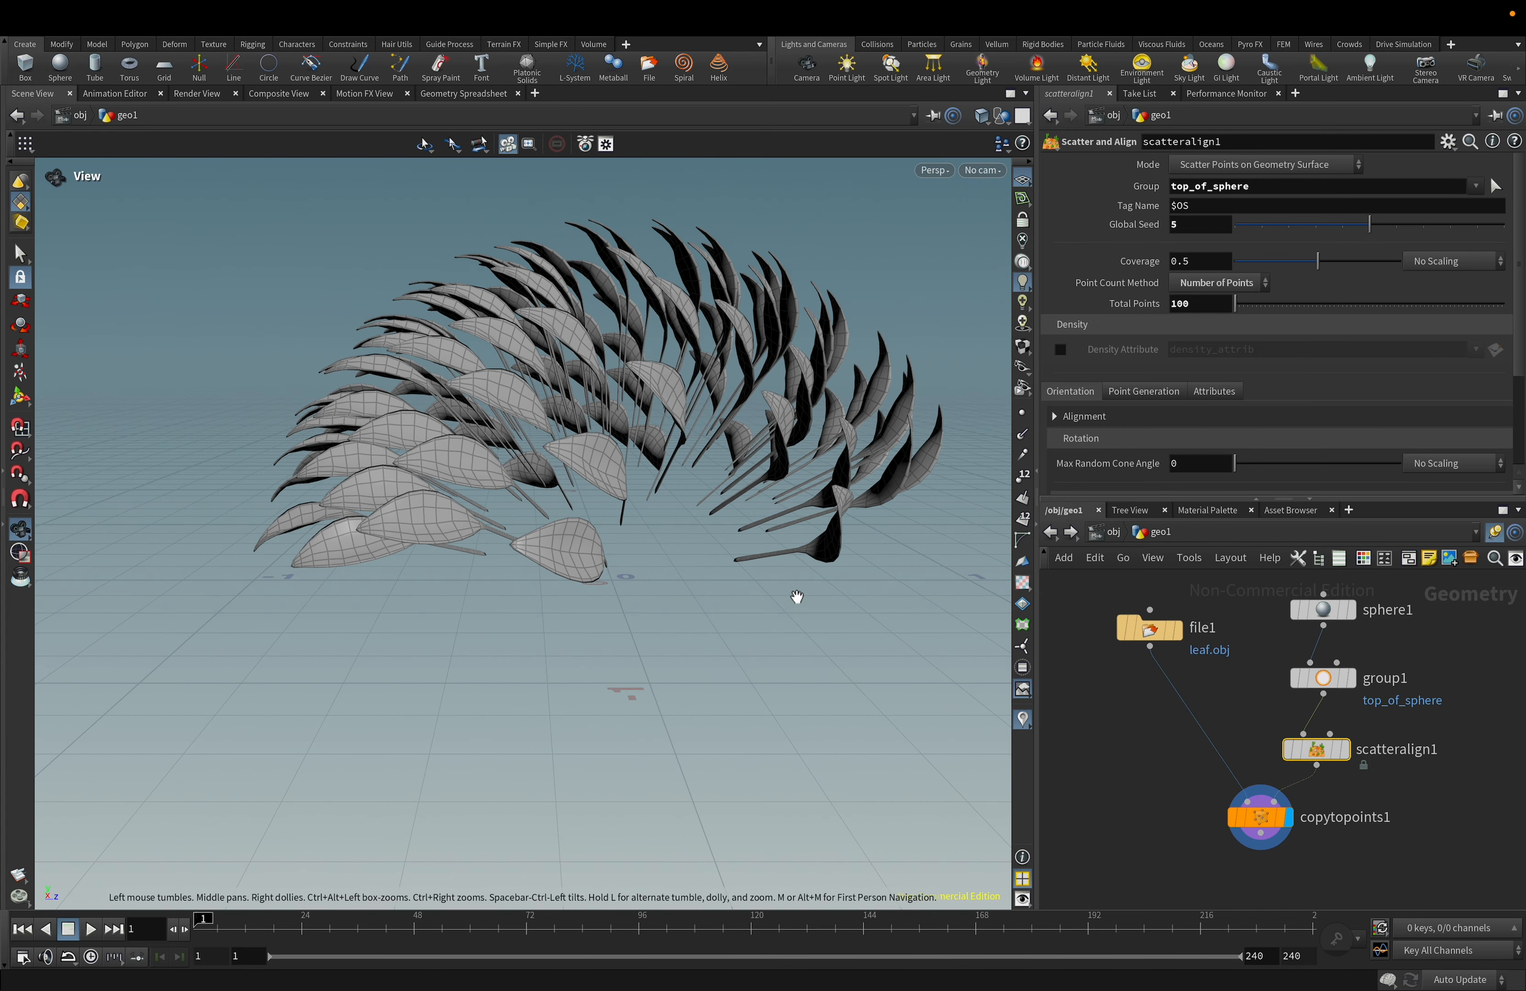
pyautogui.moveTo(798, 598); pyautogui.dragTo(653, 657)
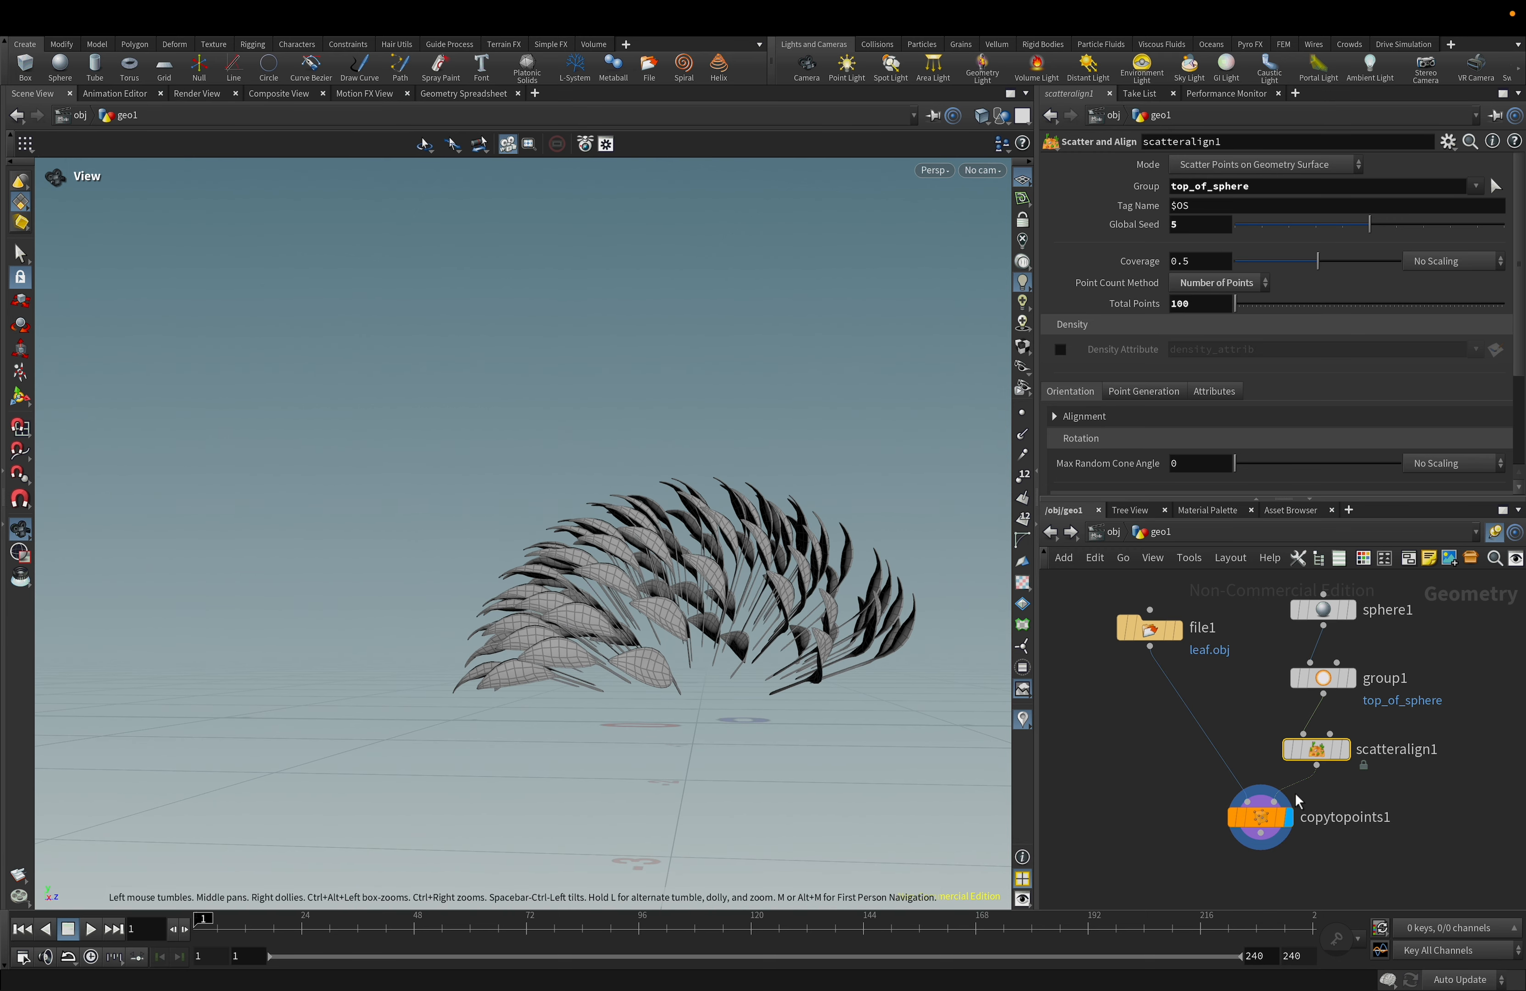
# Examine the Scatter and Align node's attribute settings, focusing on the Radius Attribute name pscale.
pyautogui.scroll(-2, 1248, 419)
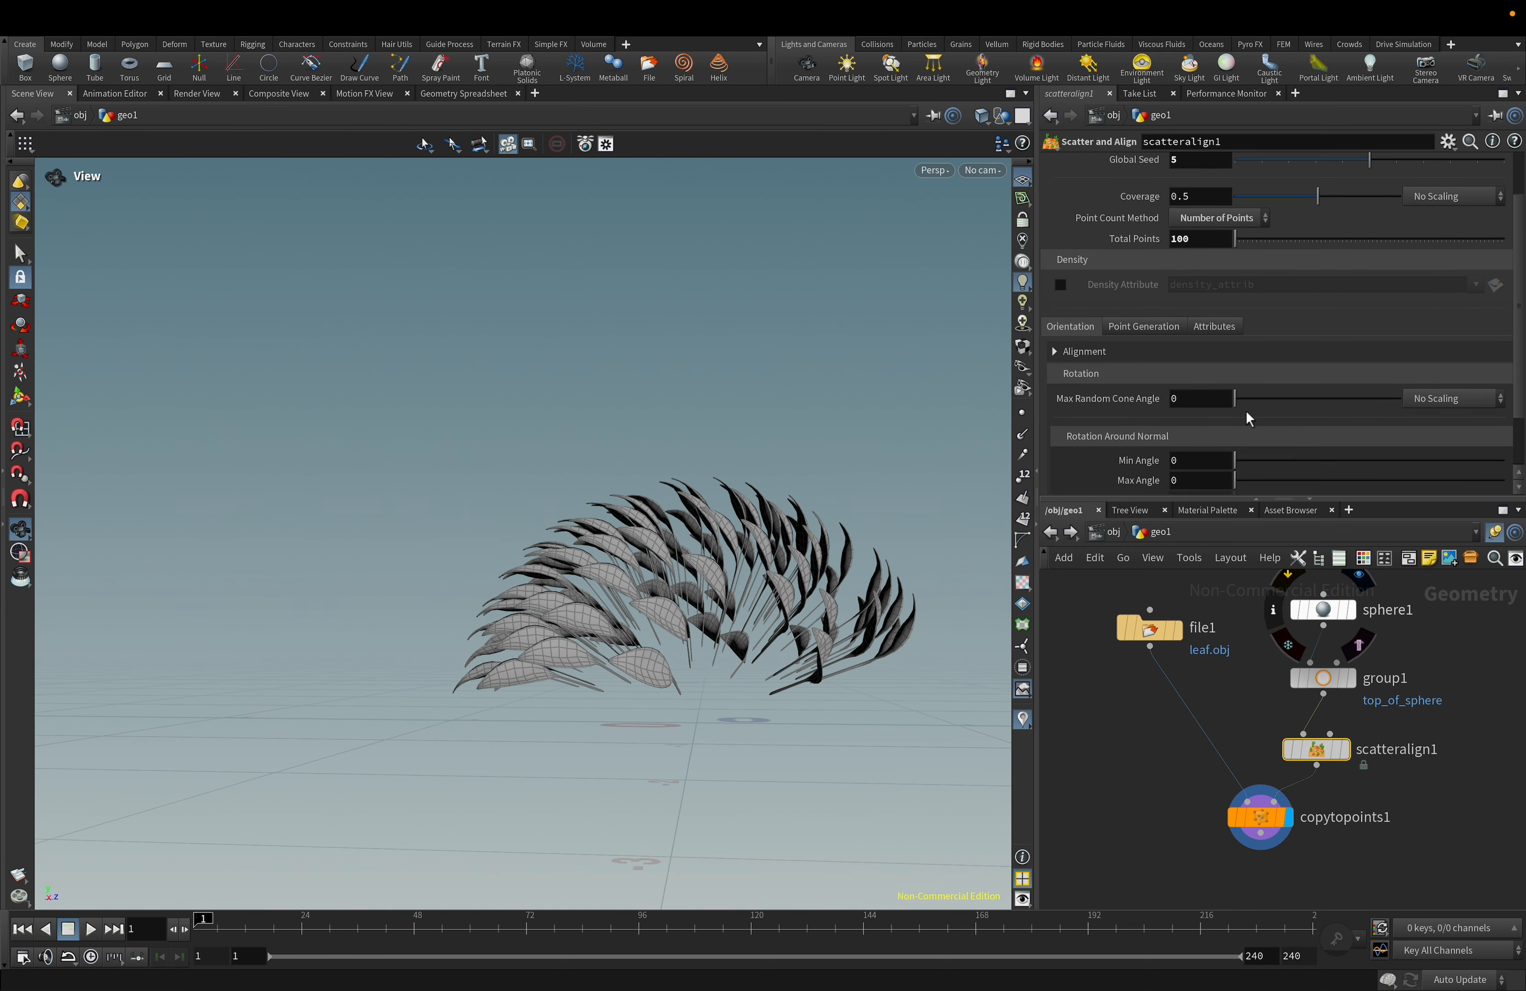
pyautogui.scroll(-2, 1252, 408)
pyautogui.scroll(1, 1204, 394)
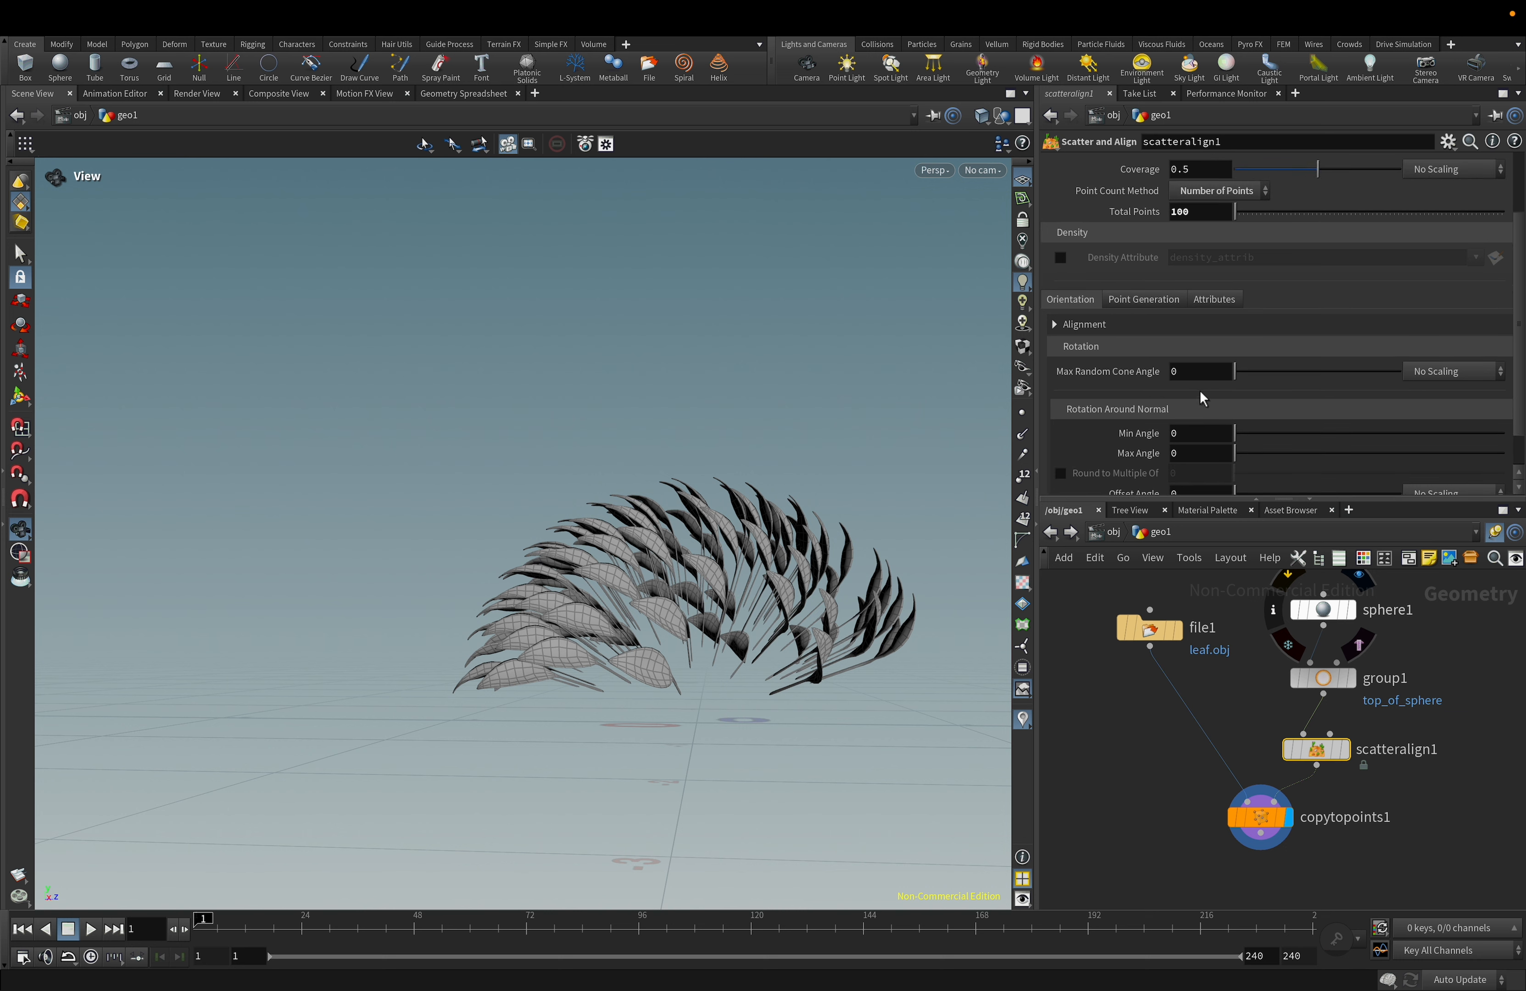
pyautogui.click(1203, 304)
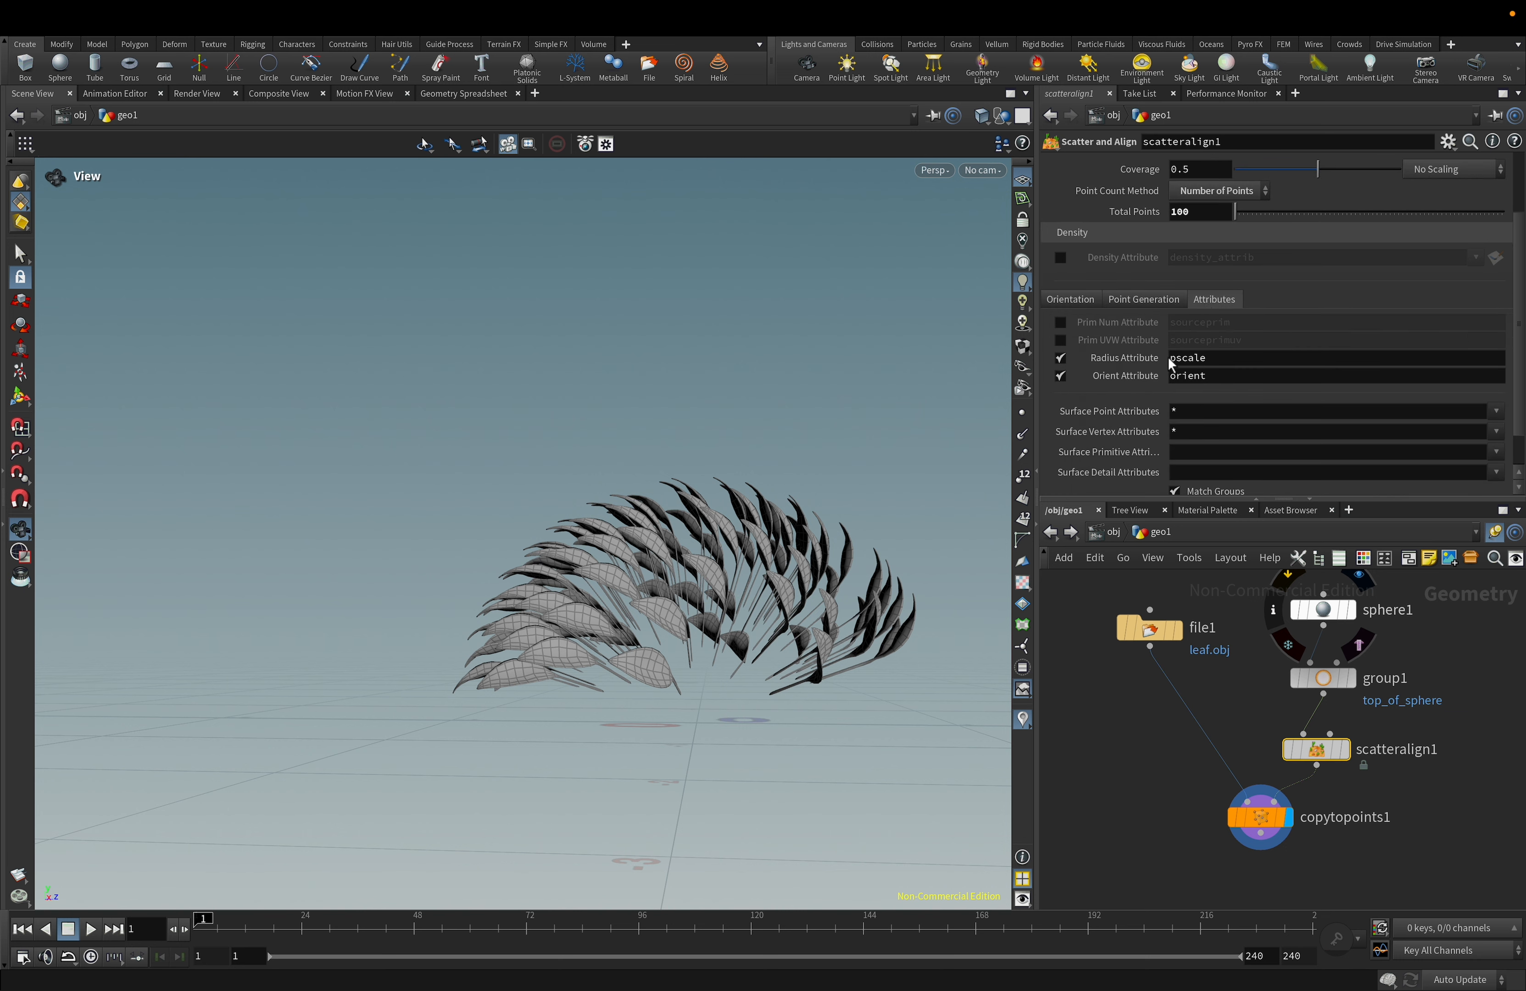
pyautogui.doubleClick(1197, 357)
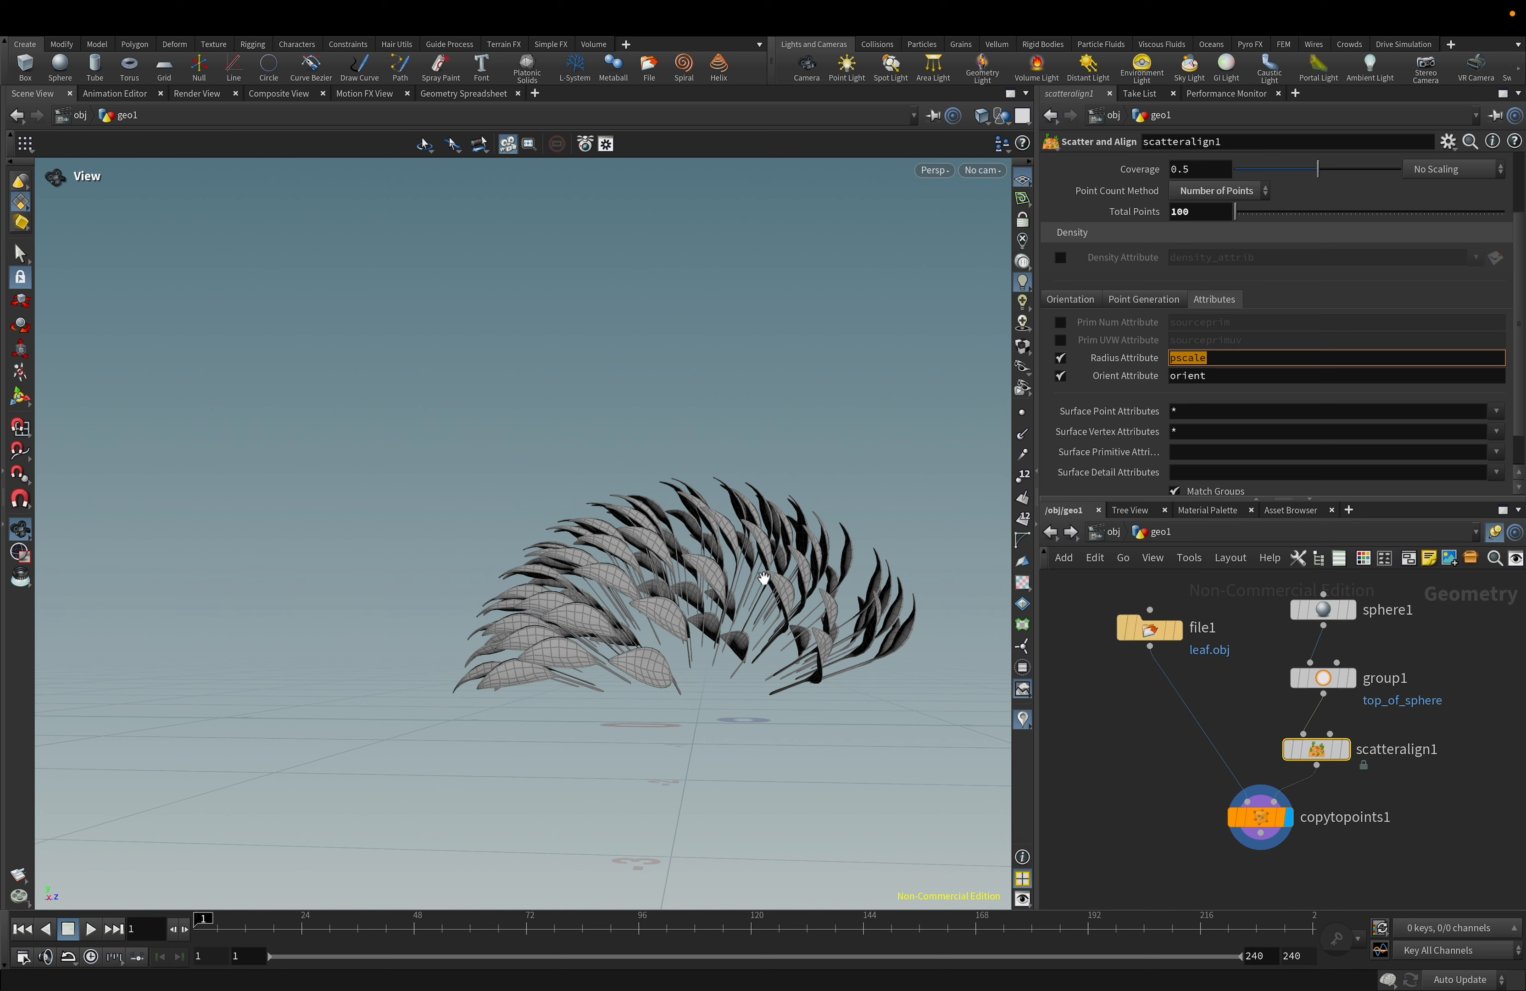
# Compare the original leaf's size in file1 with the scatteralign1 points and the copytopoints1 result.
pyautogui.moveTo(779, 723); pyautogui.dragTo(716, 722)
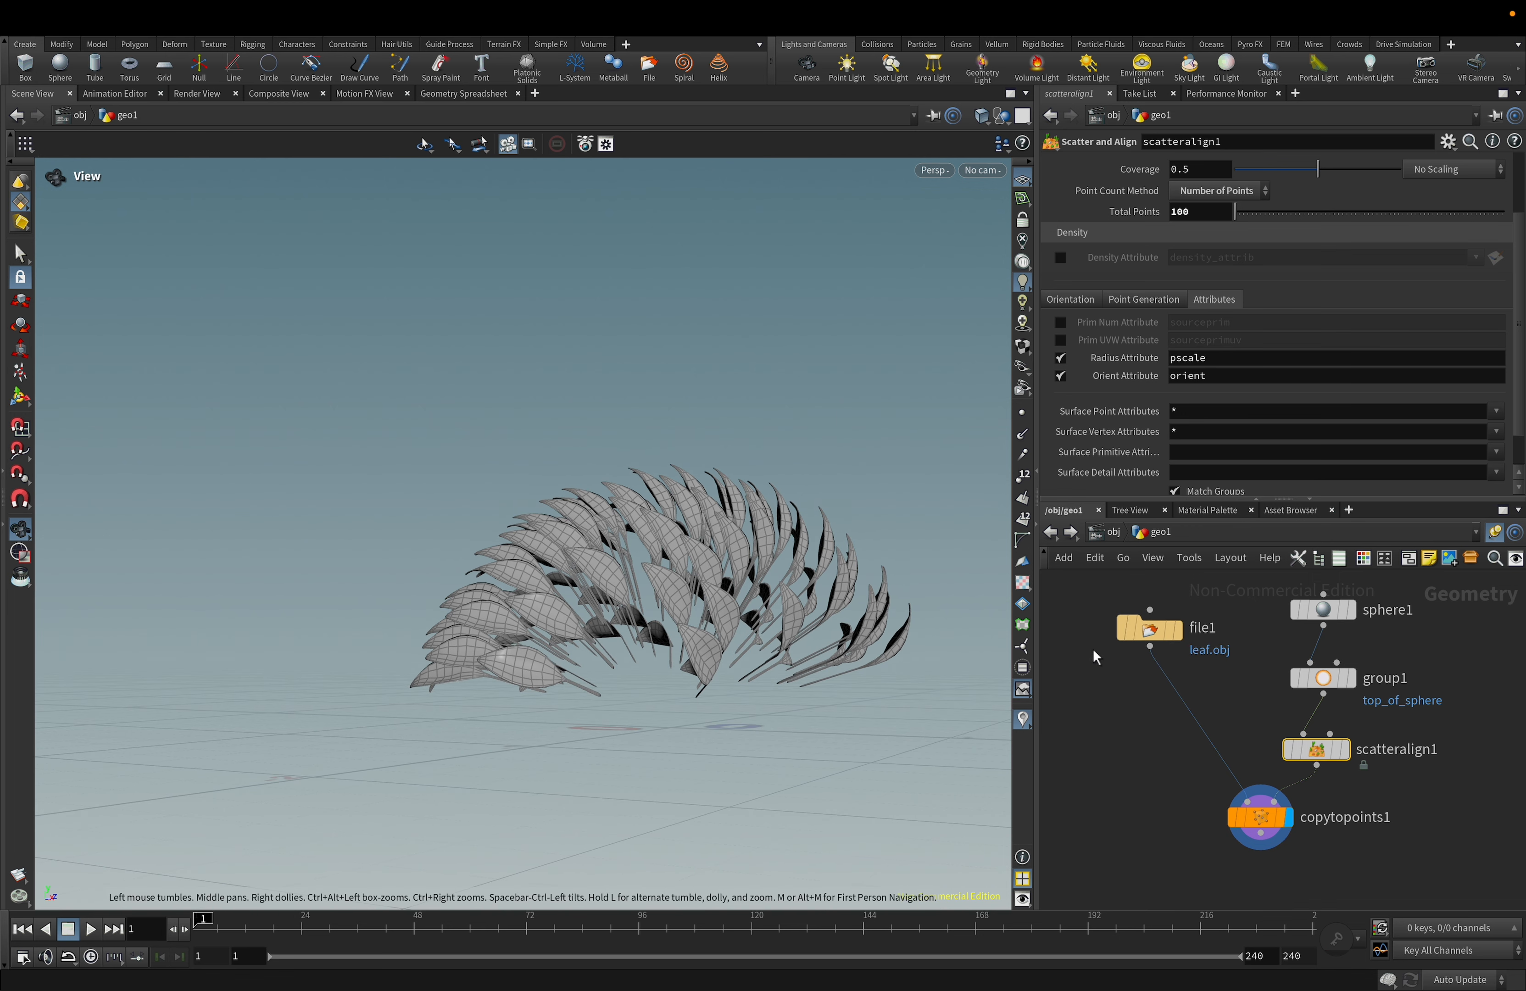
pyautogui.click(1180, 630)
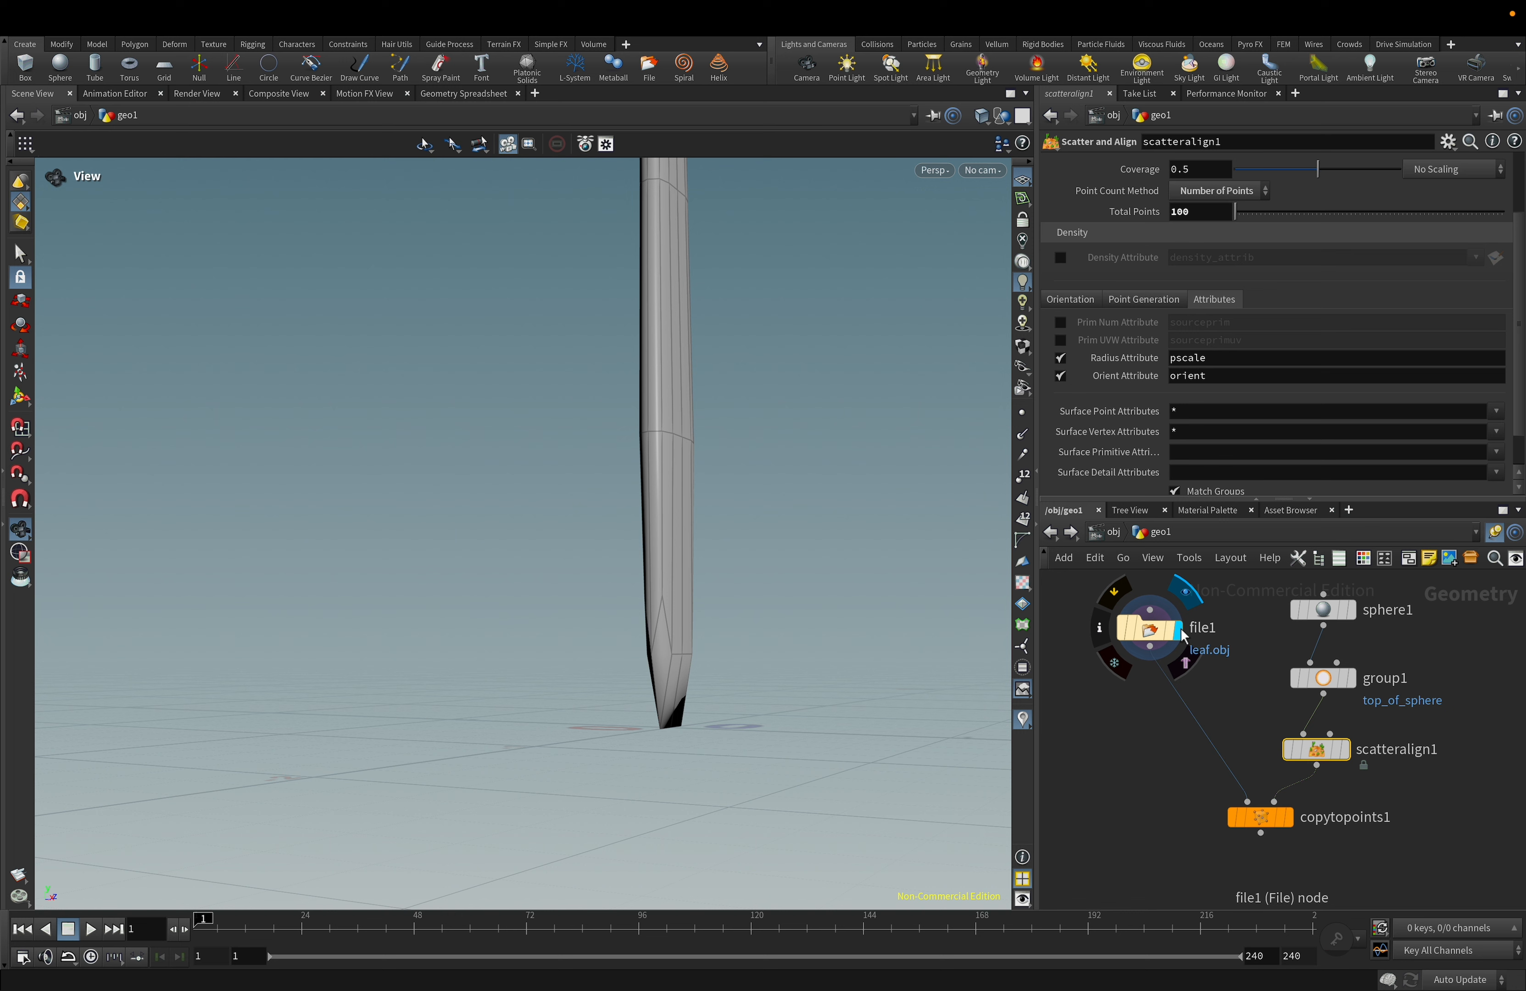
pyautogui.click(1347, 750)
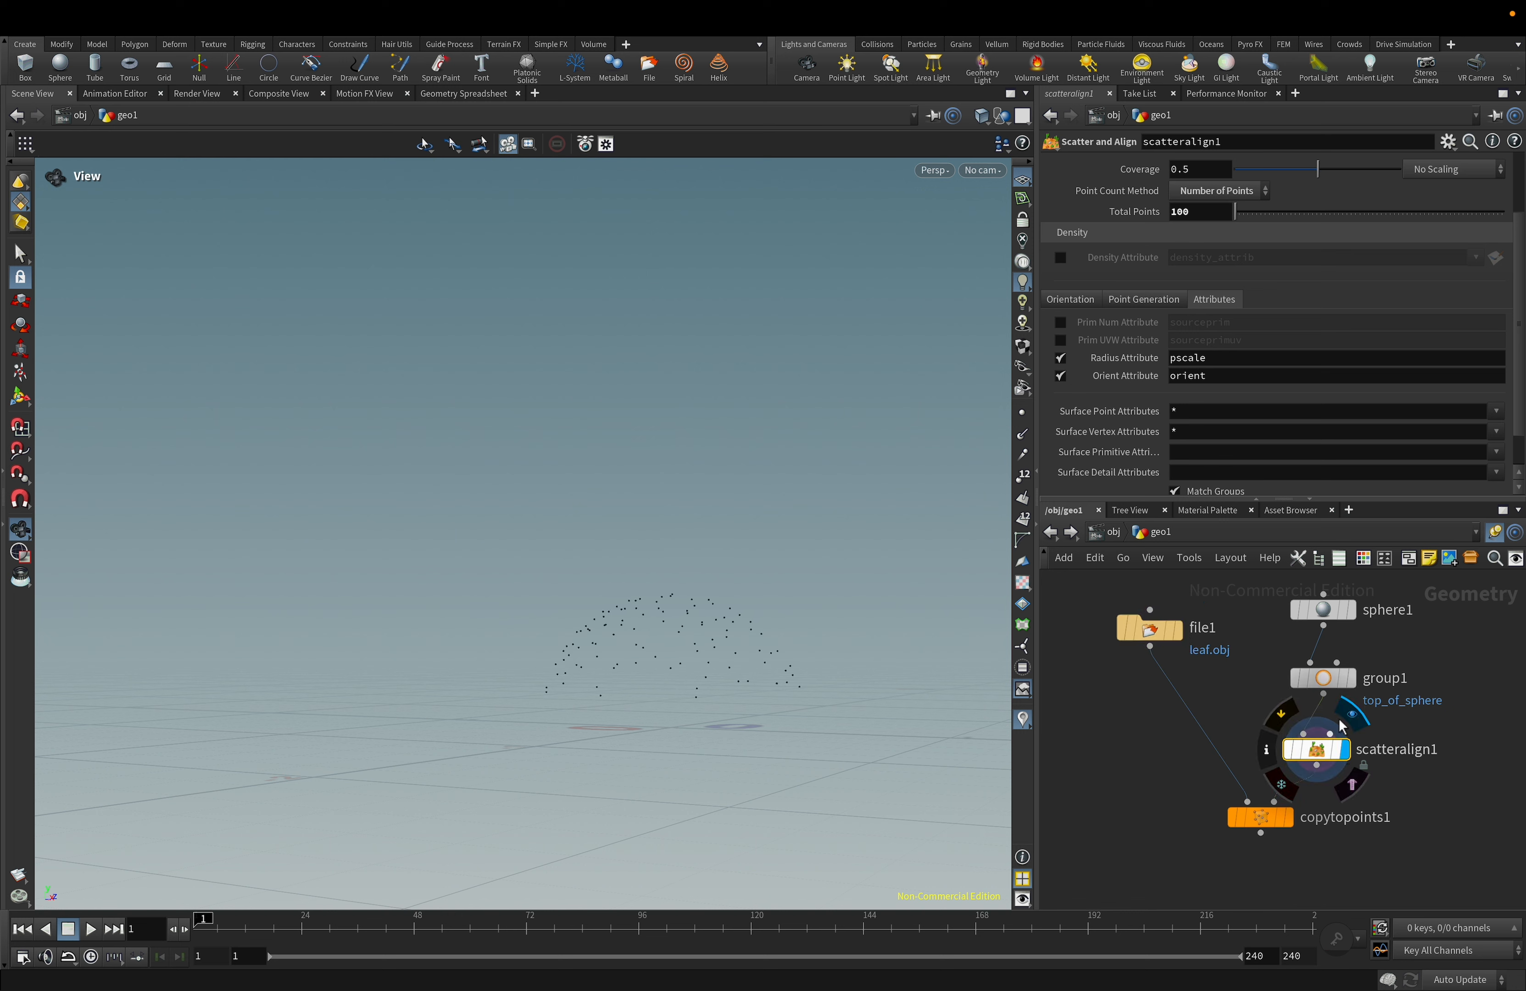
pyautogui.click(1289, 817)
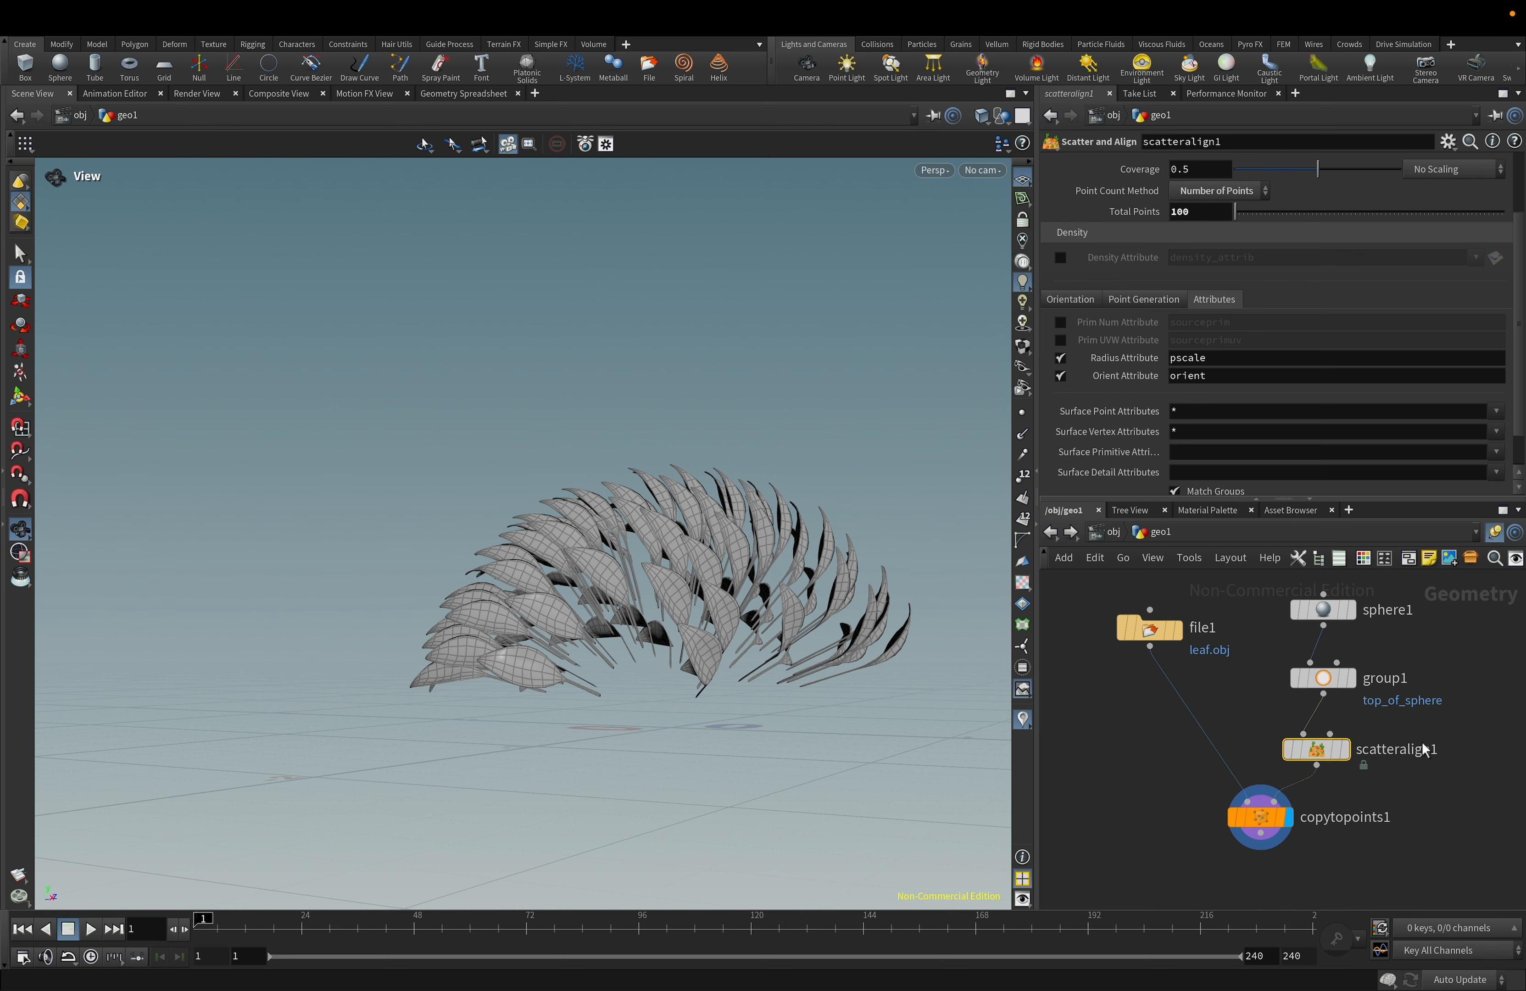
# Turn off the Scatter and Align node's Radius Attribute and inspect the scale and bases of the leaf copies.
pyautogui.click(1061, 360)
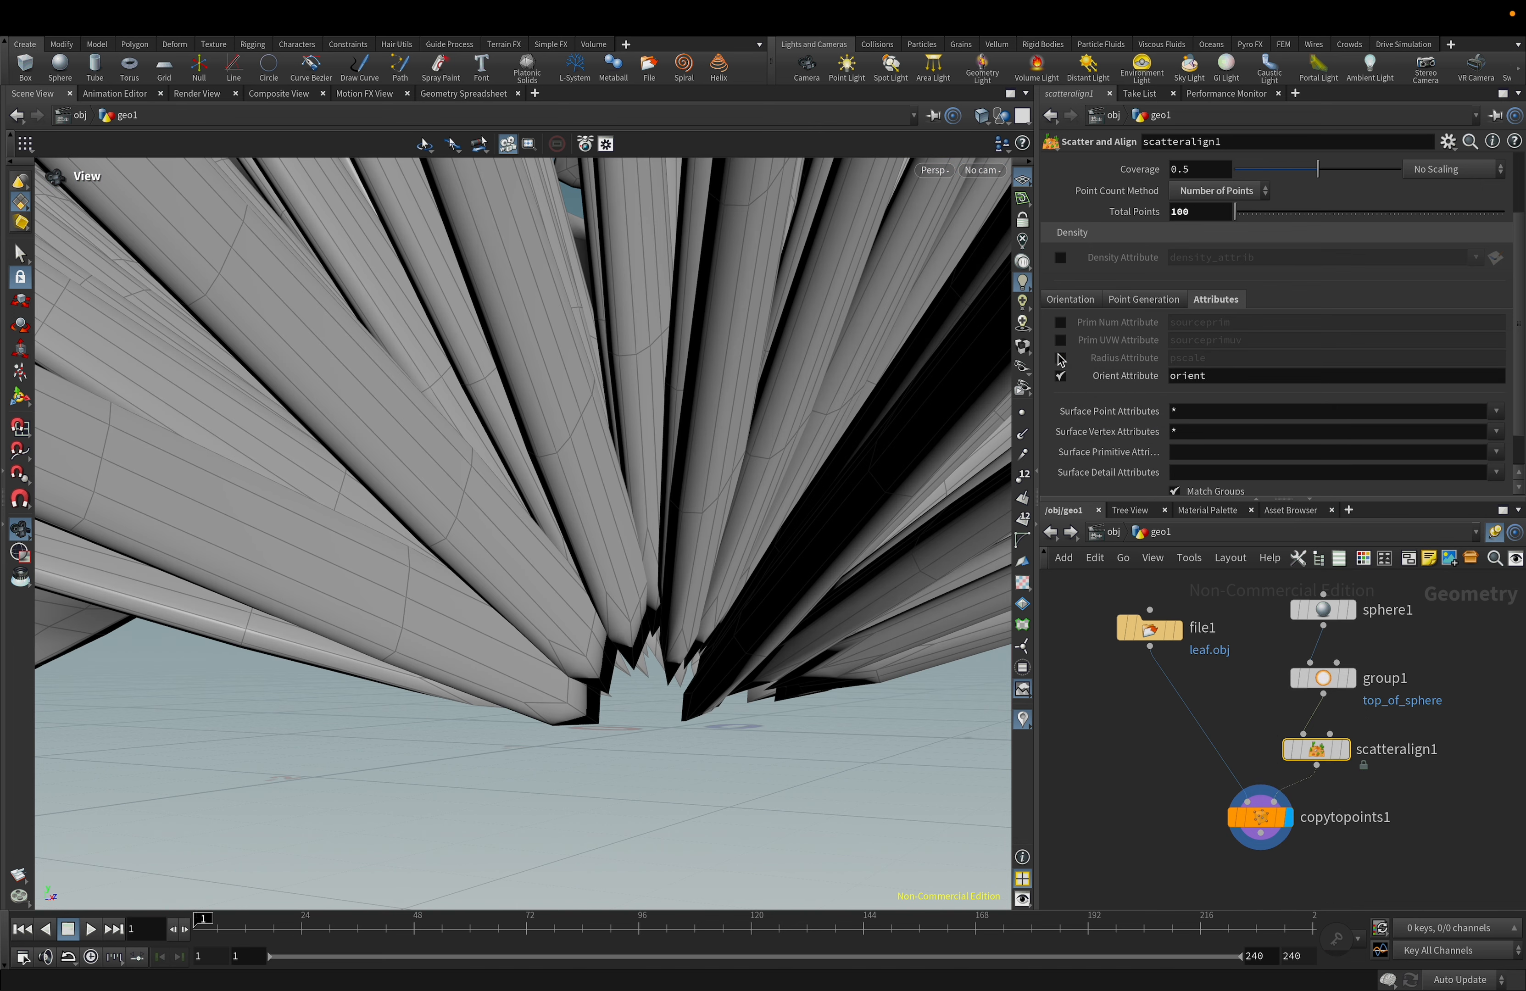
pyautogui.moveTo(566, 598)
pyautogui.mouseDown()
pyautogui.moveTo(531, 613)
pyautogui.moveTo(545, 621)
pyautogui.mouseUp()
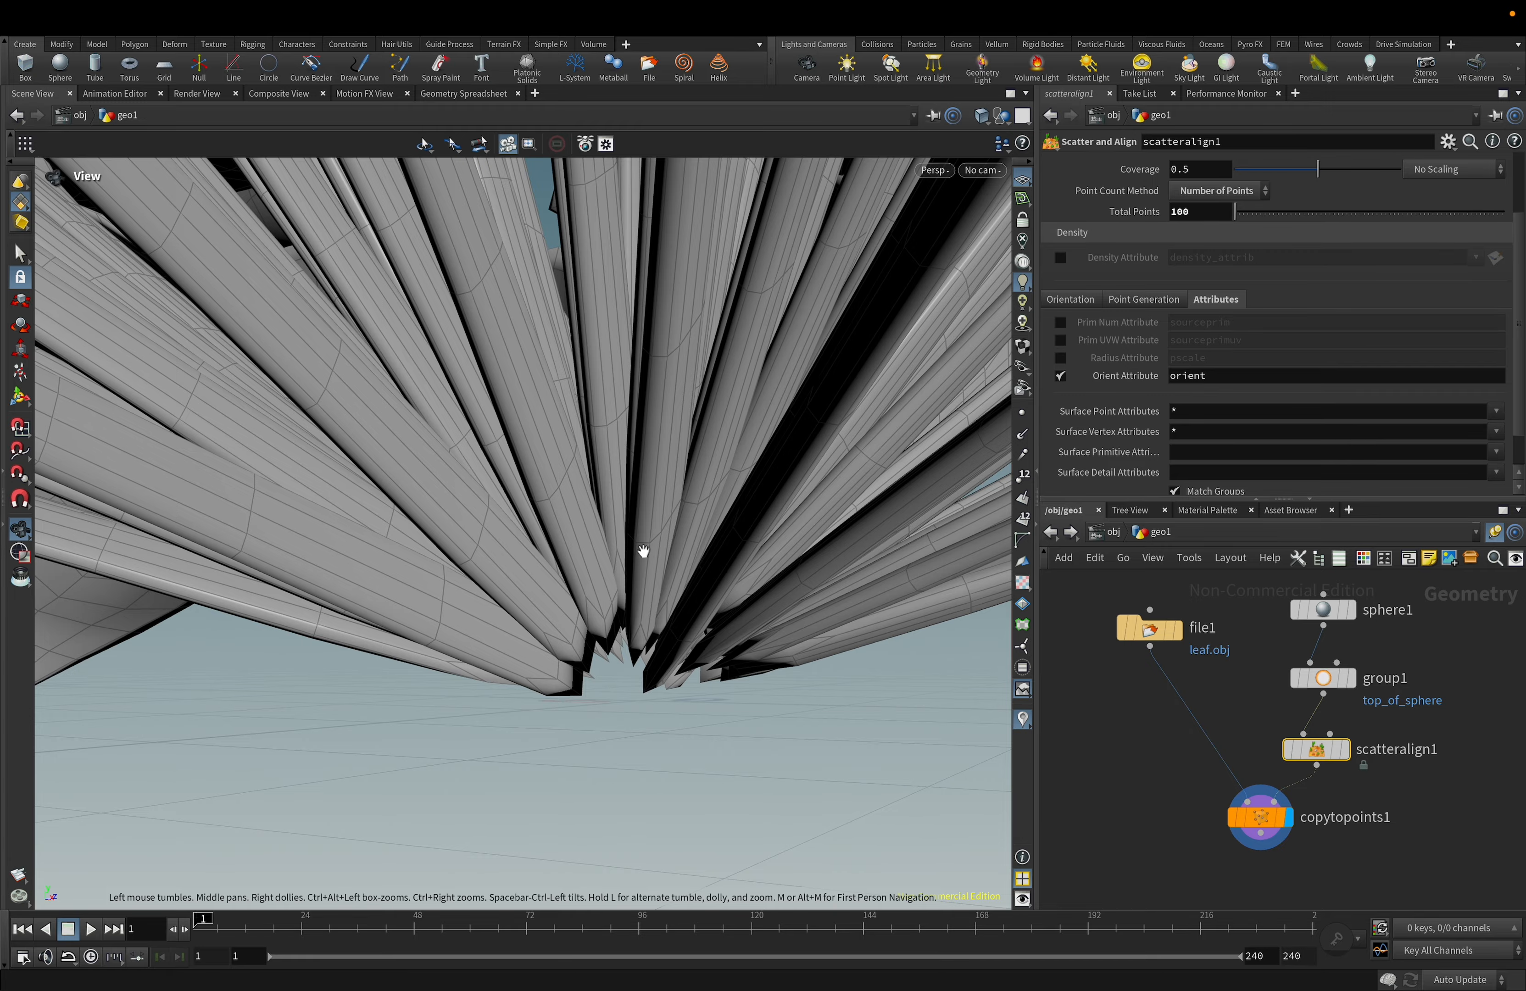
pyautogui.moveTo(644, 551); pyautogui.dragTo(654, 617)
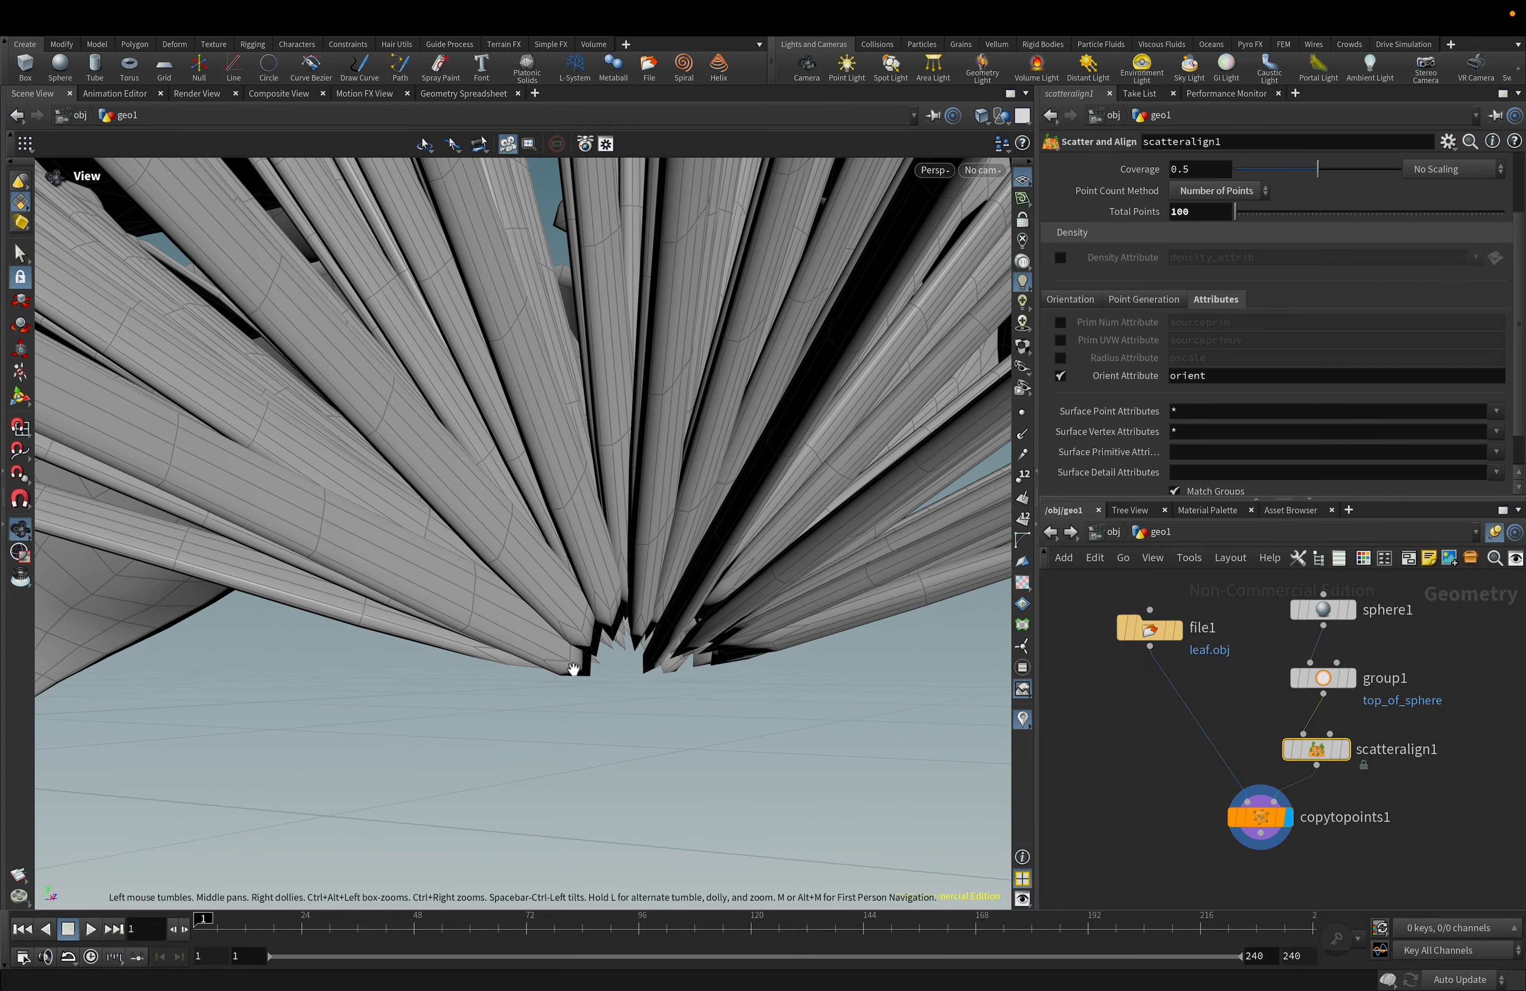
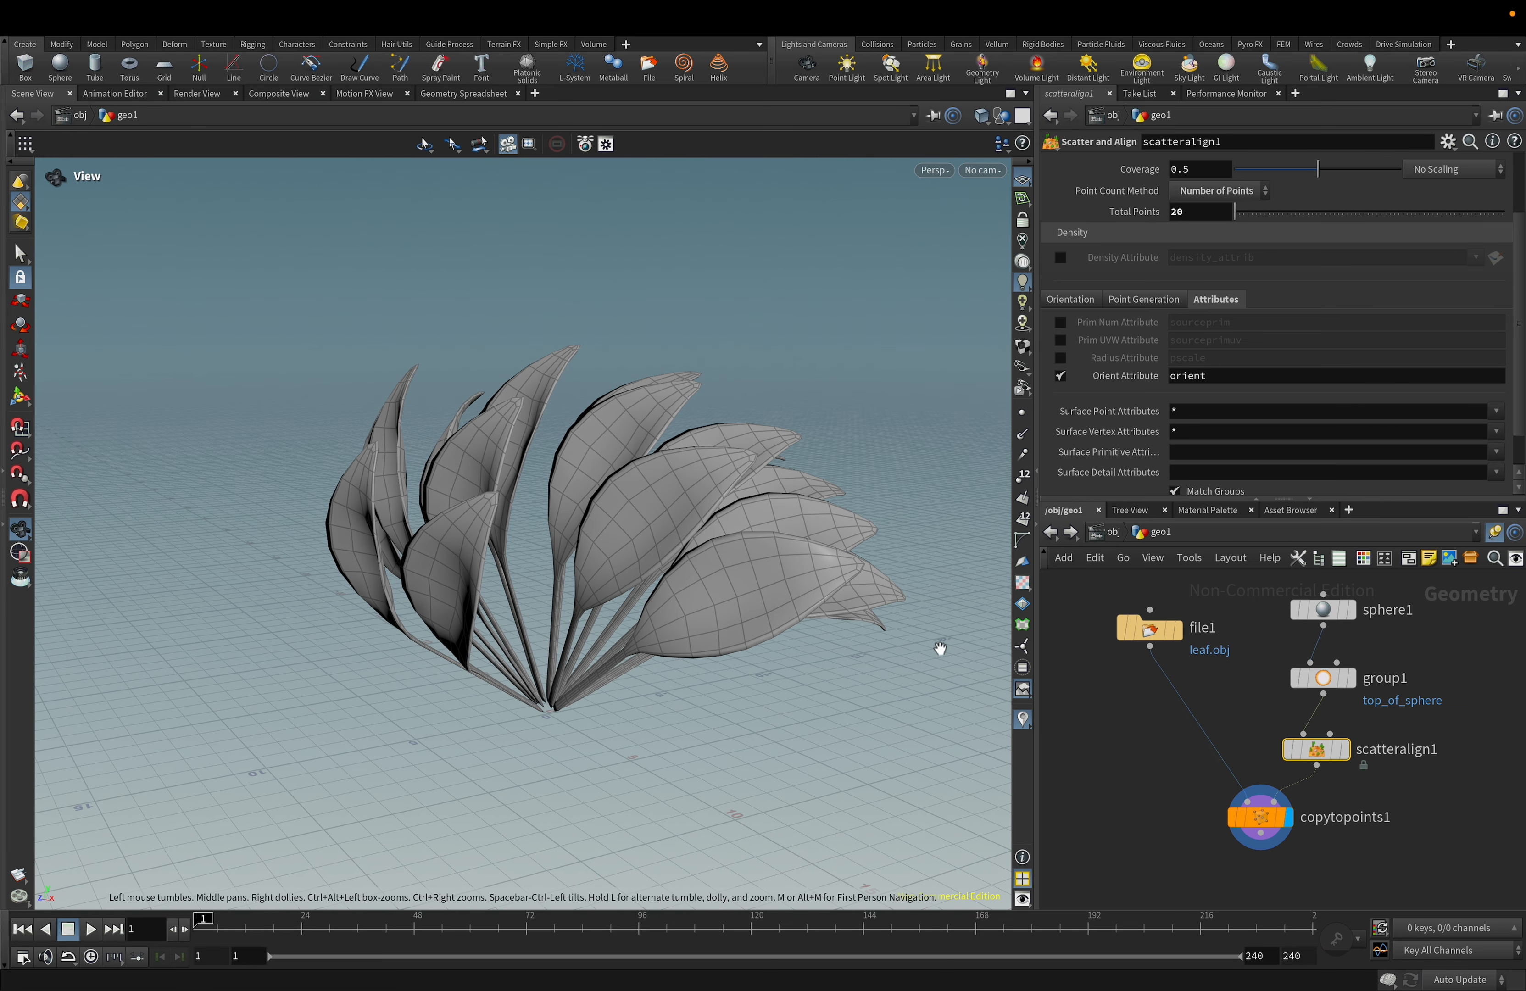
pyautogui.moveTo(1317, 752)
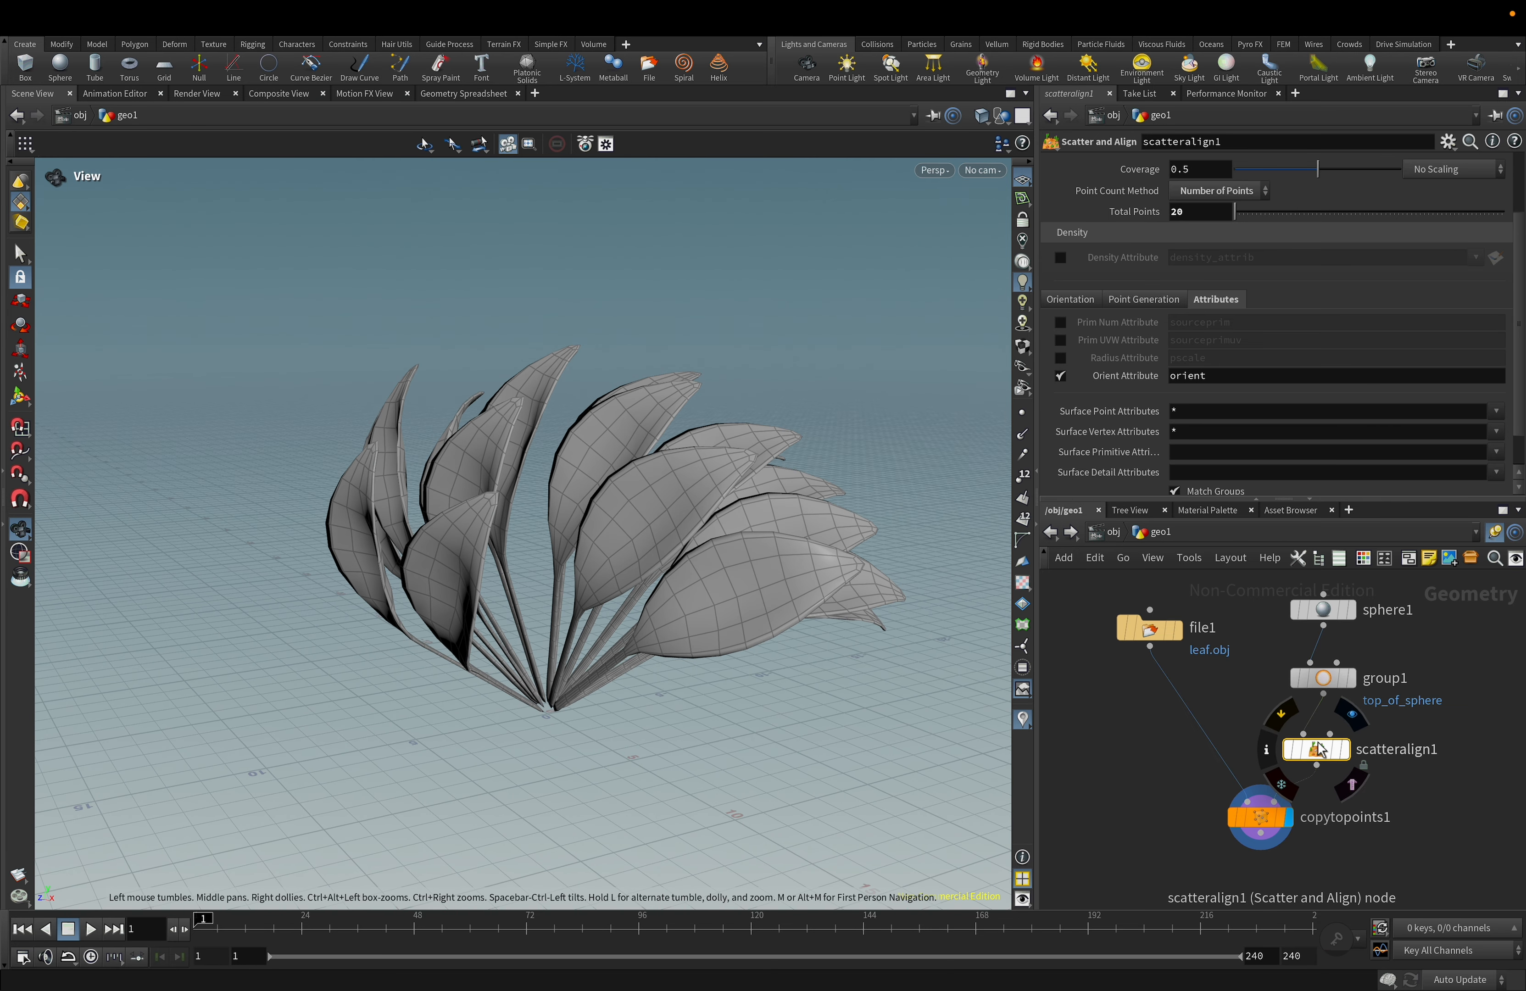
# Open scatteralign1's Orientation settings and turn on point normals to examine their directions on sphere1.
pyautogui.click(1084, 304)
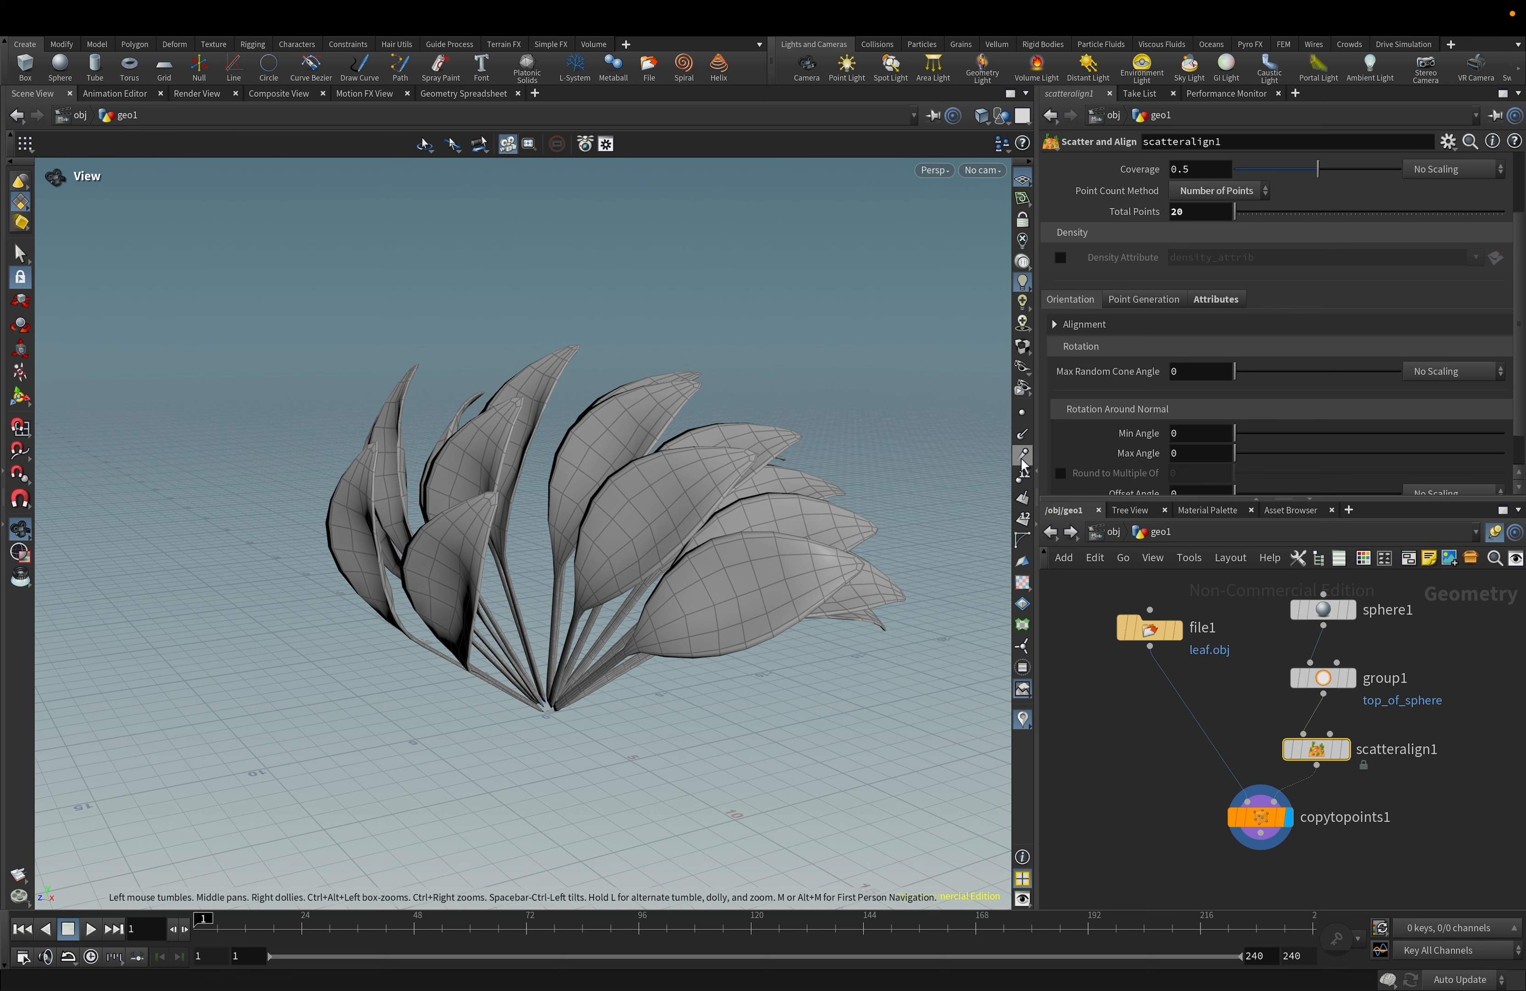
pyautogui.click(1022, 436)
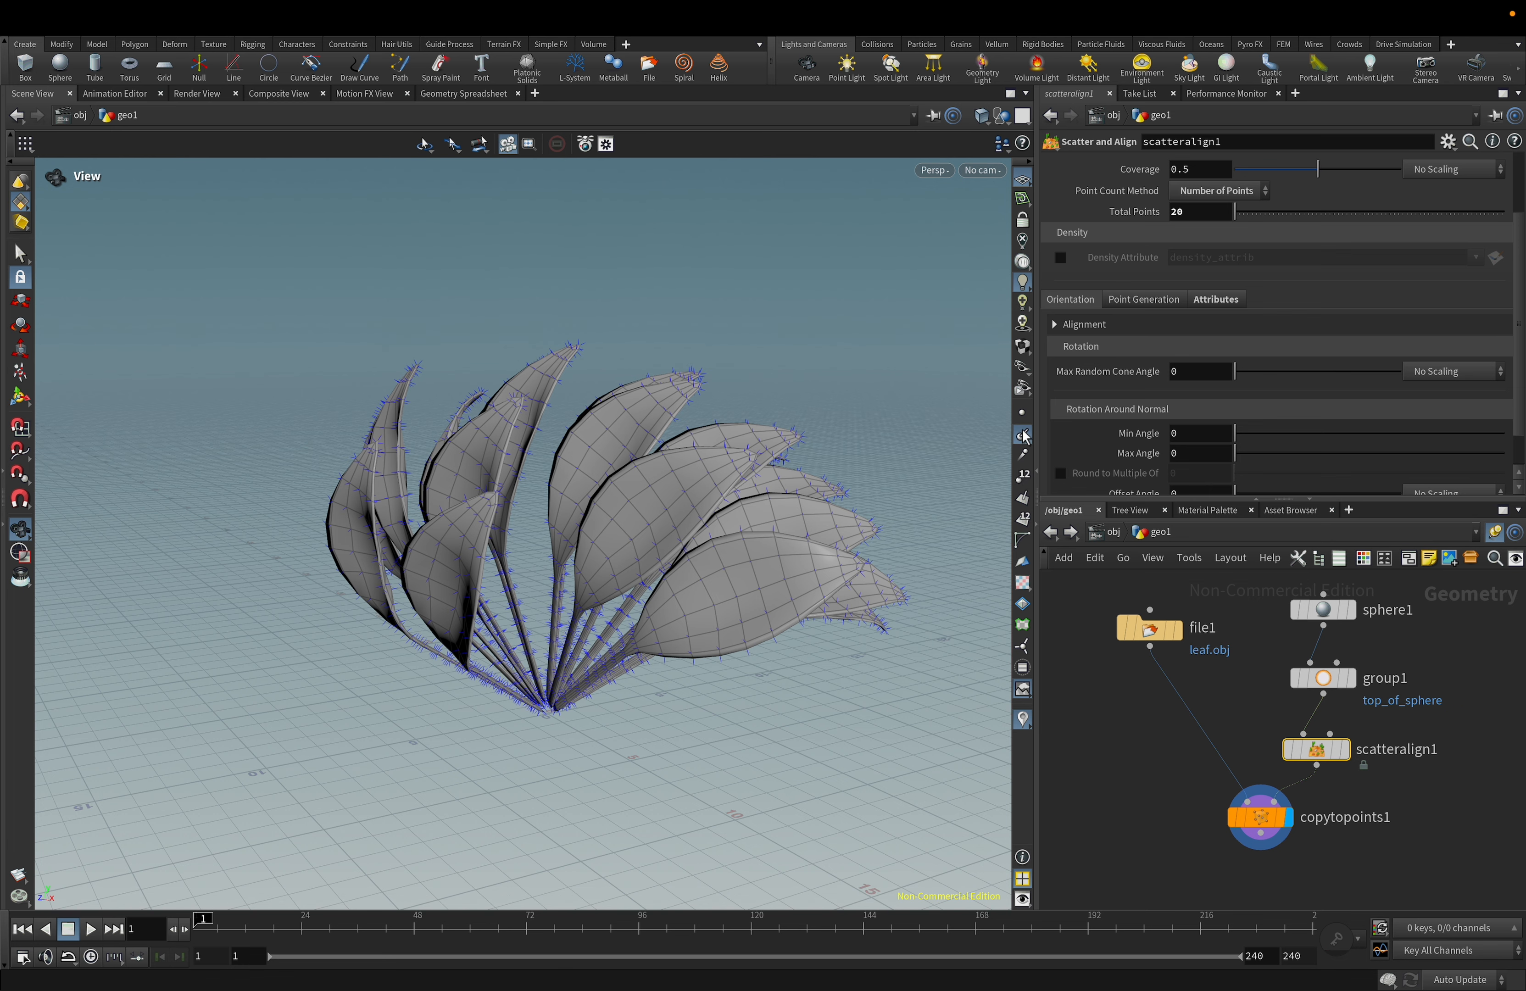
pyautogui.click(1349, 609)
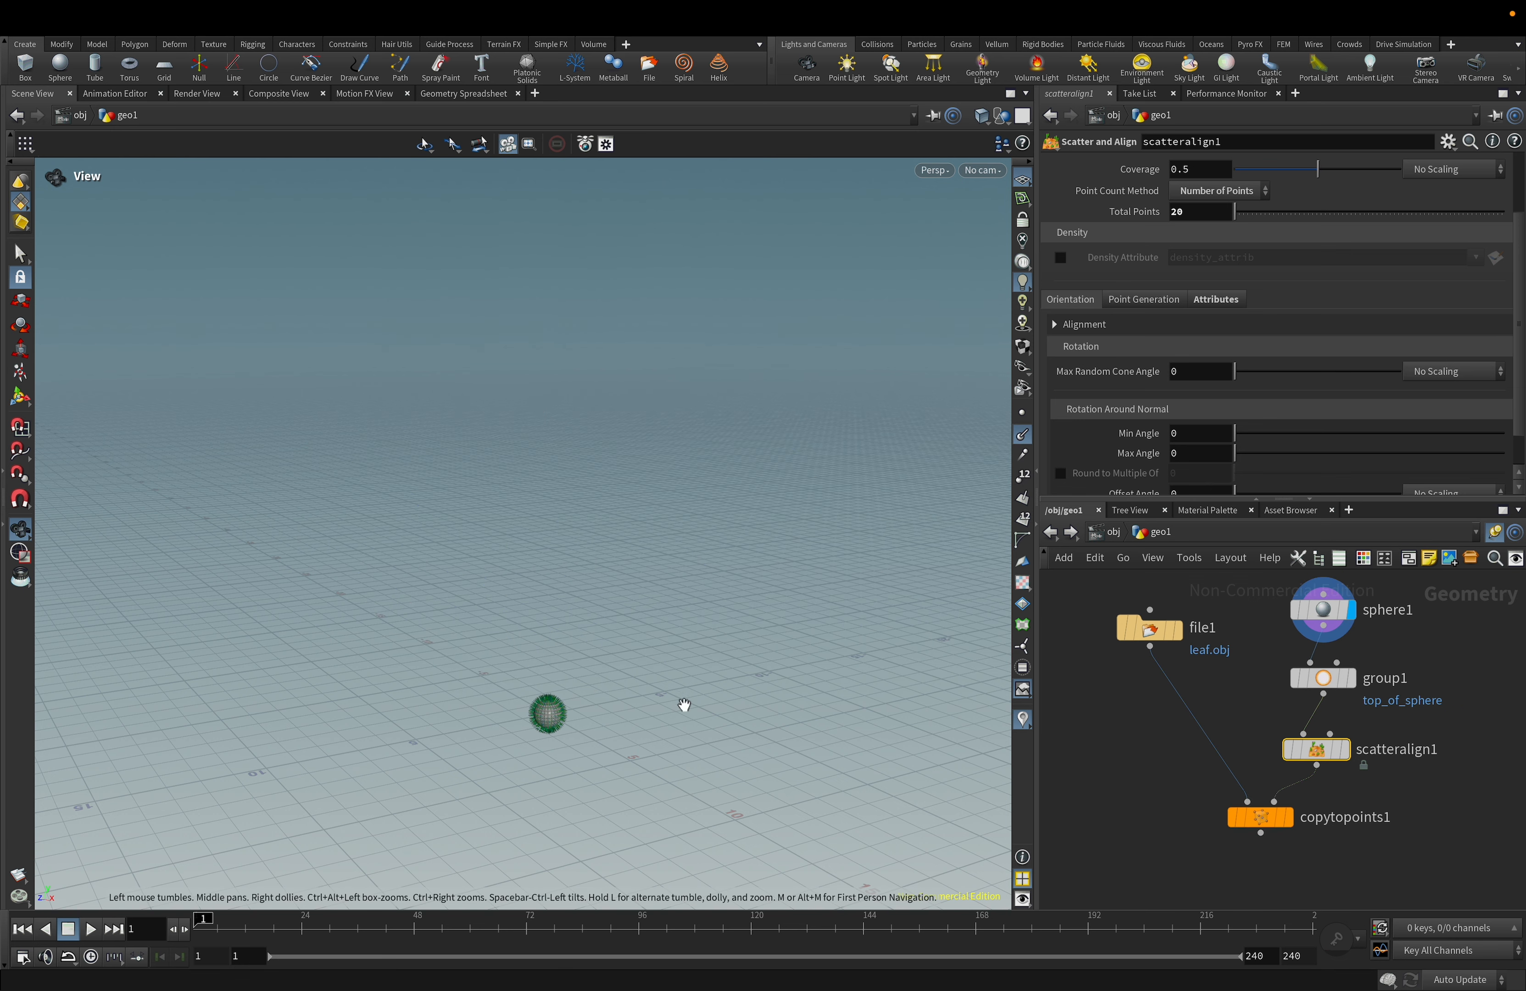
pyautogui.scroll(3, 549, 721)
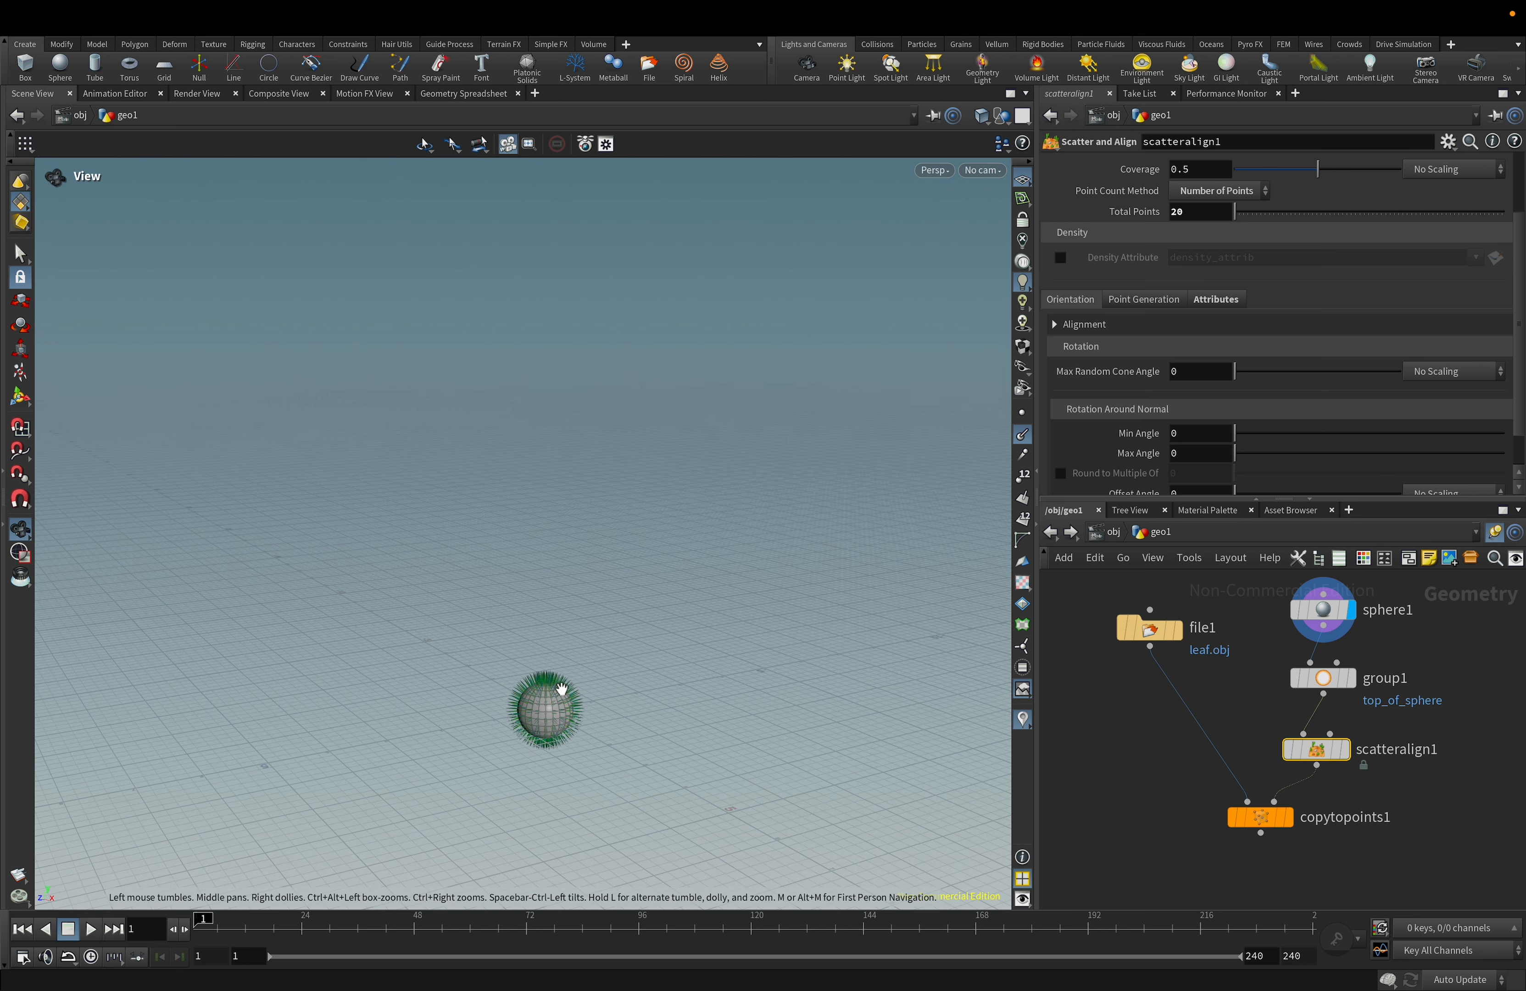
pyautogui.scroll(2, 539, 703)
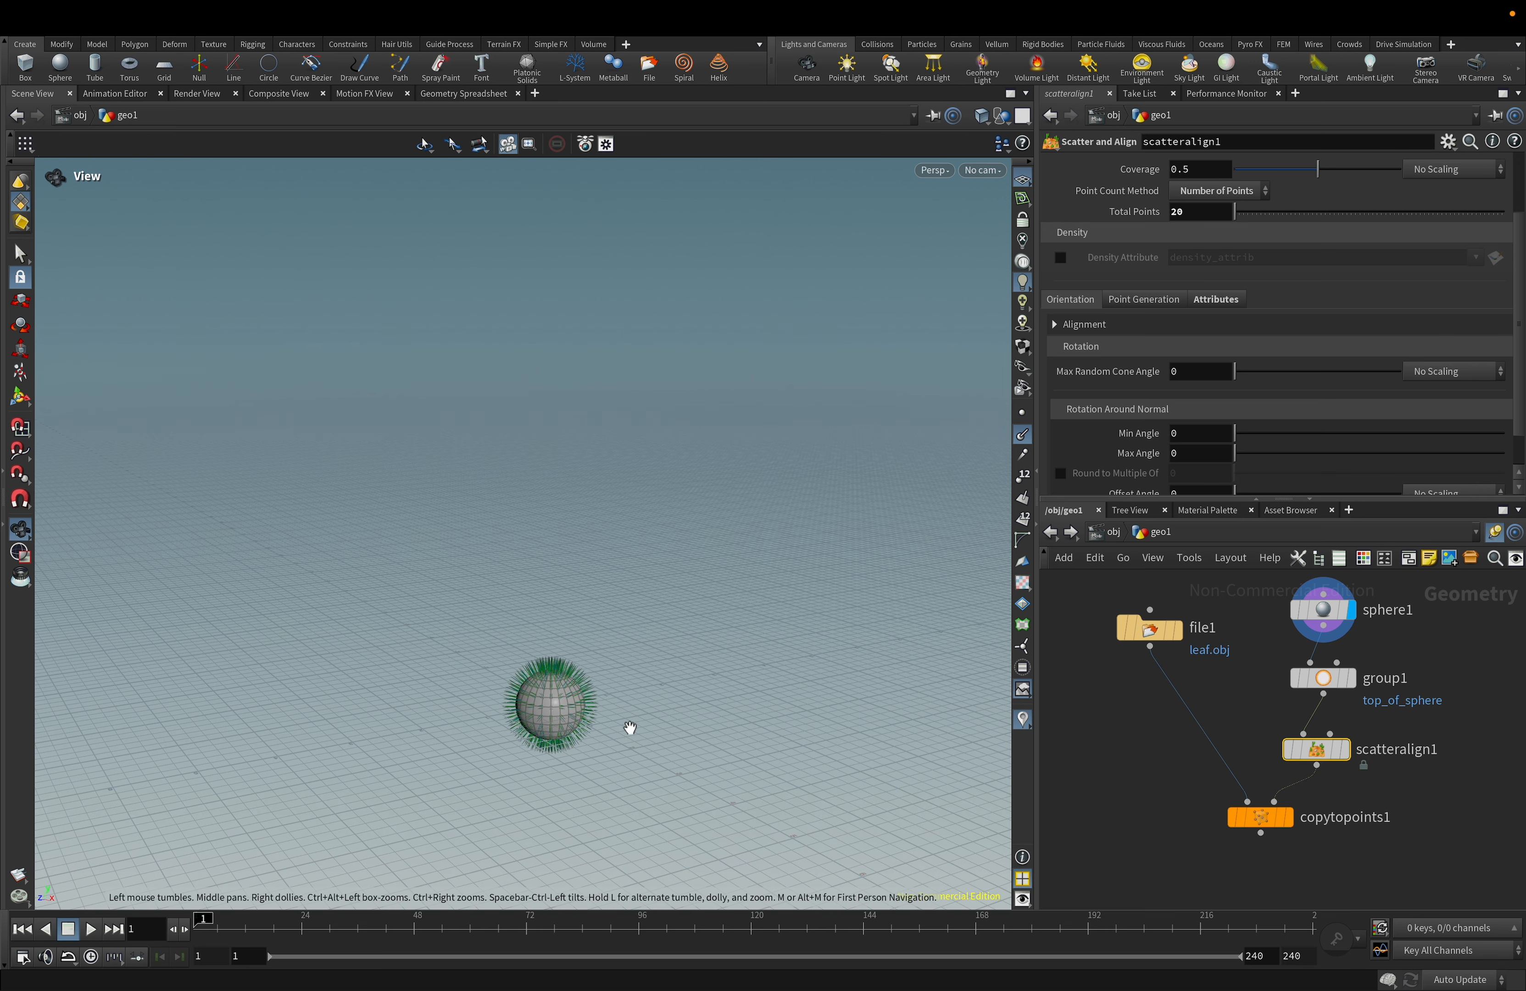
pyautogui.scroll(3, 630, 759)
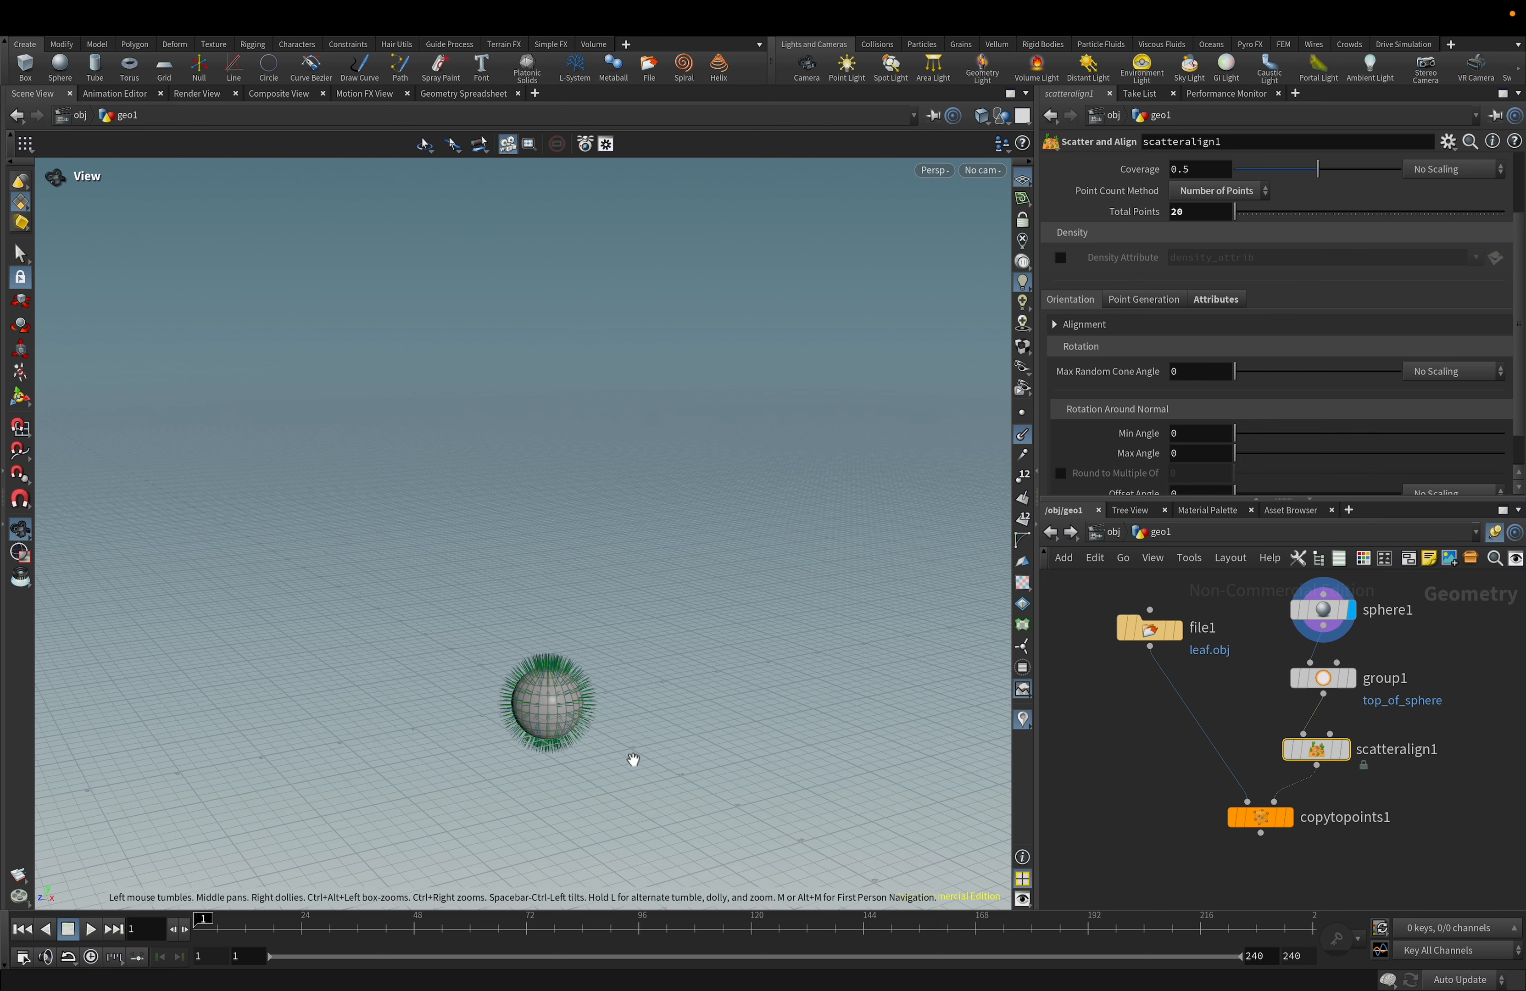
pyautogui.moveTo(589, 774); pyautogui.dragTo(628, 753)
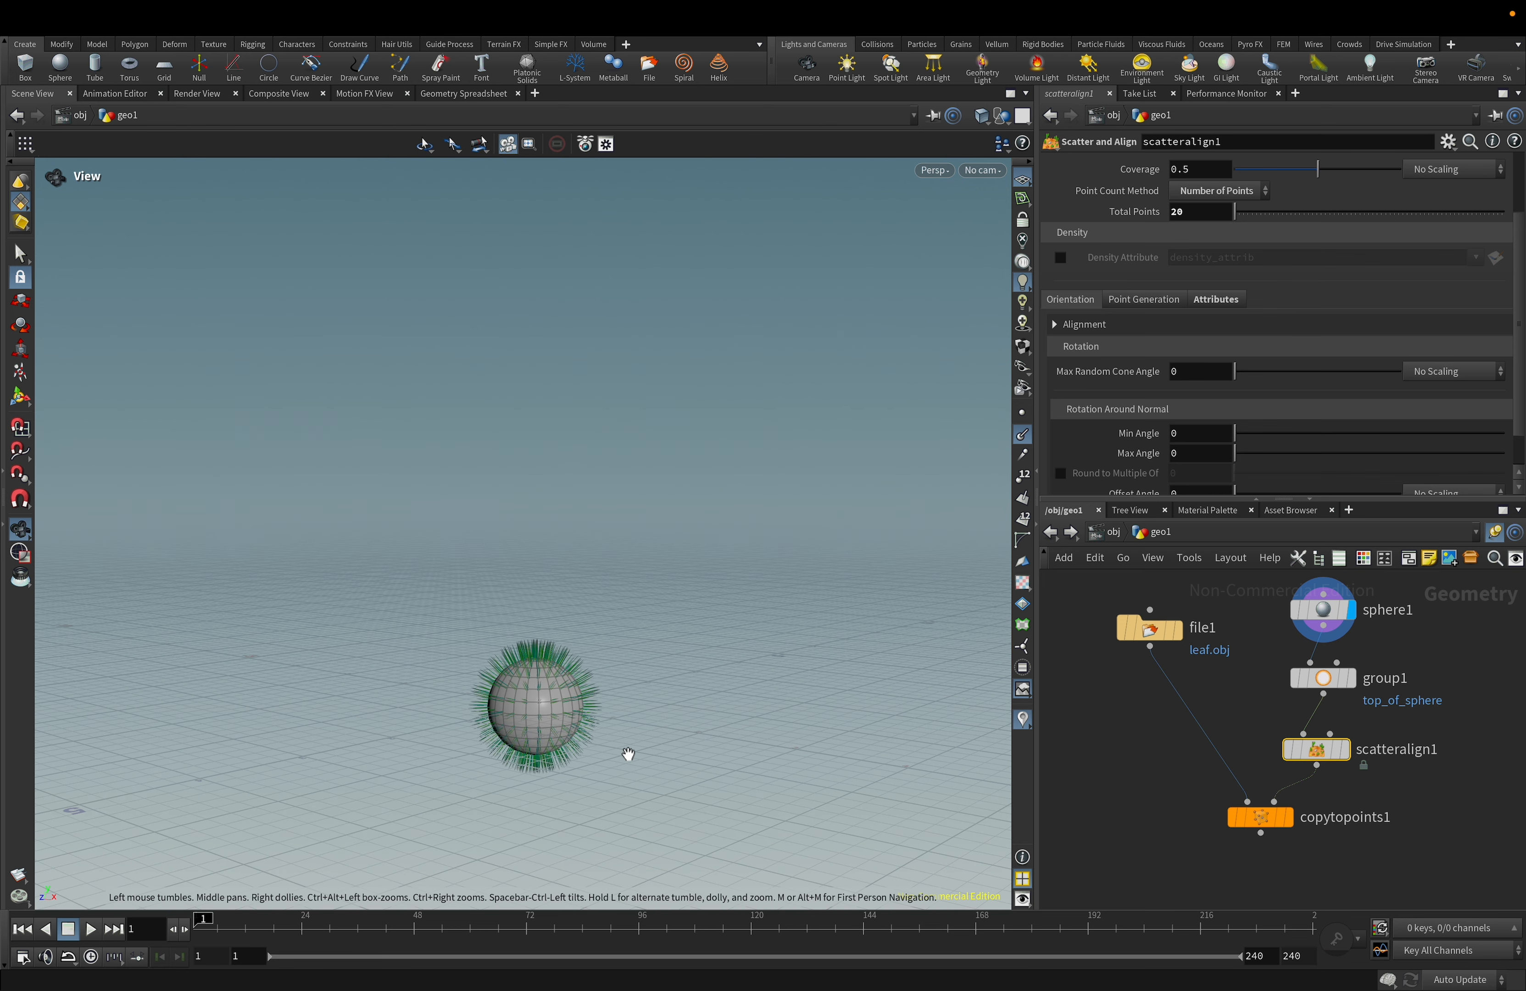
# Display the copytopoints1 output with point normals hidden and inspect the leaf stems and their bases.
pyautogui.click(1287, 816)
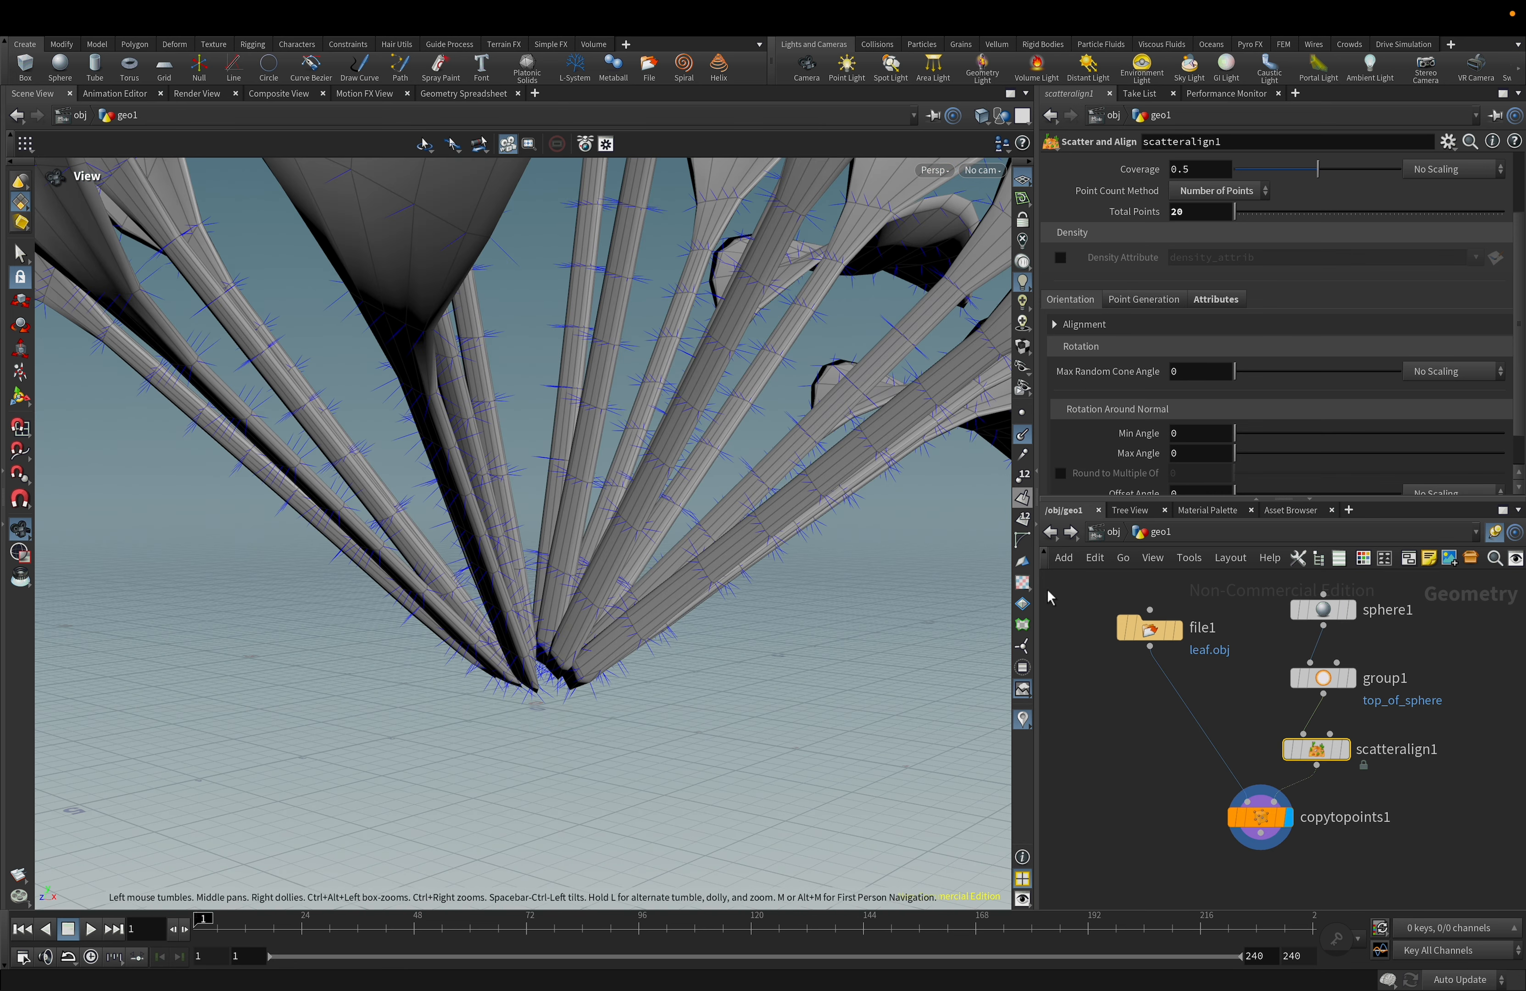
pyautogui.click(1022, 435)
pyautogui.scroll(5, 791, 651)
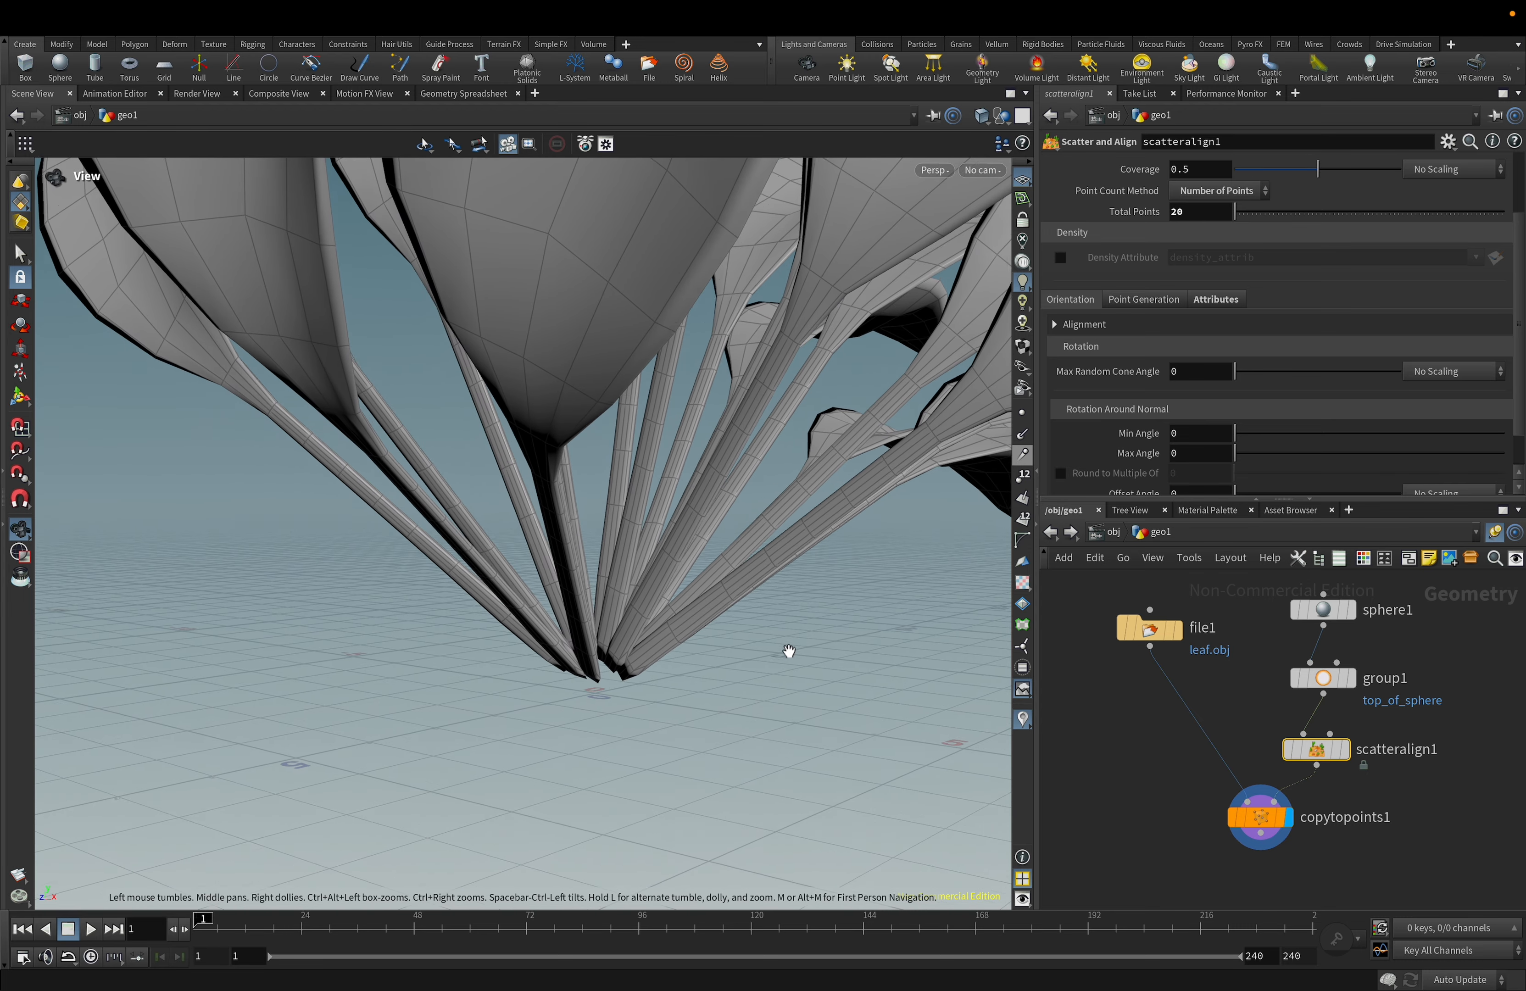
pyautogui.scroll(-3, 1068, 378)
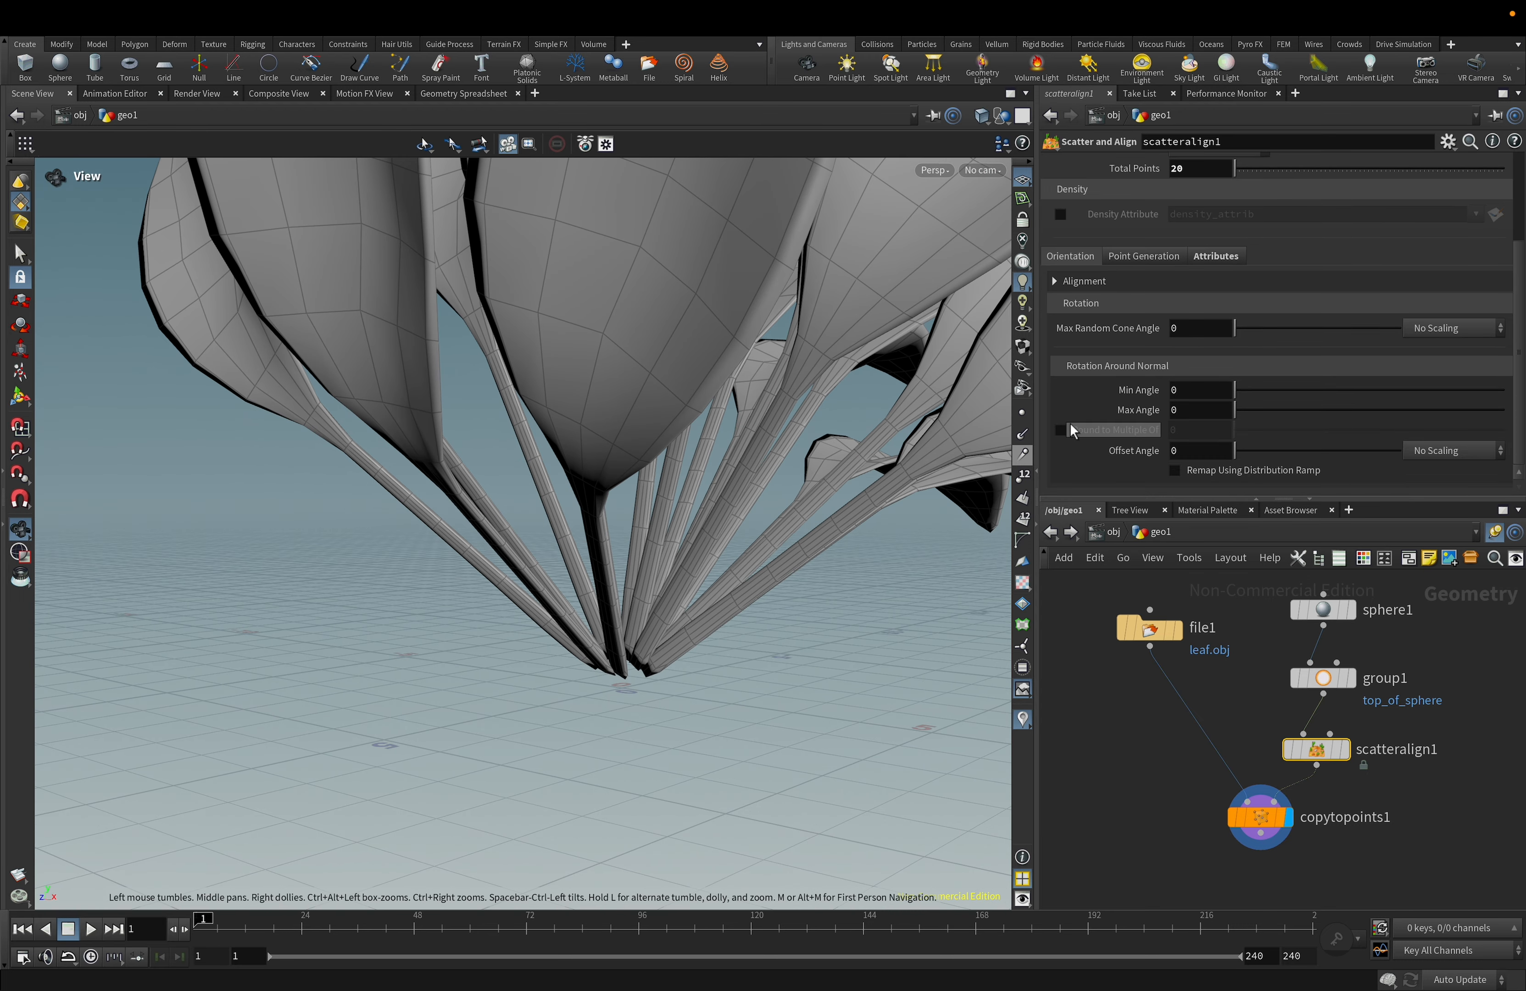
pyautogui.moveTo(616, 500); pyautogui.dragTo(690, 669)
pyautogui.scroll(-6, 689, 499)
pyautogui.moveTo(1286, 826)
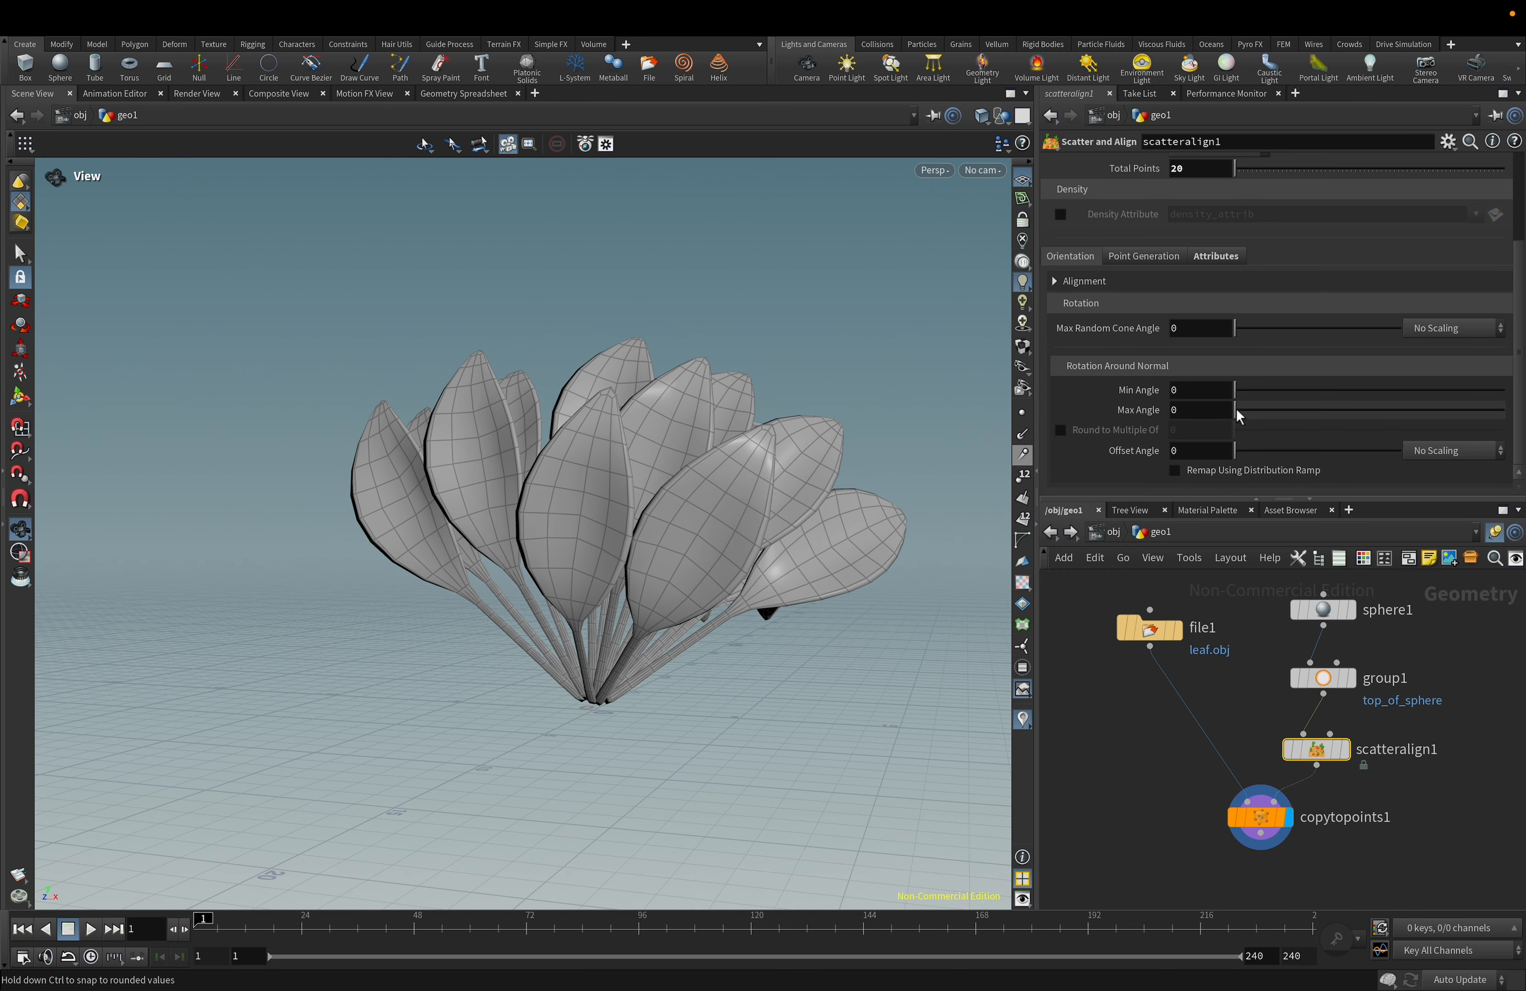
# Set scatteralign1's Max Angle for rotation around the normal to 360 and its Global Seed to 7.
pyautogui.moveTo(1234, 409); pyautogui.dragTo(1504, 410)
pyautogui.moveTo(815, 726); pyautogui.dragTo(971, 716)
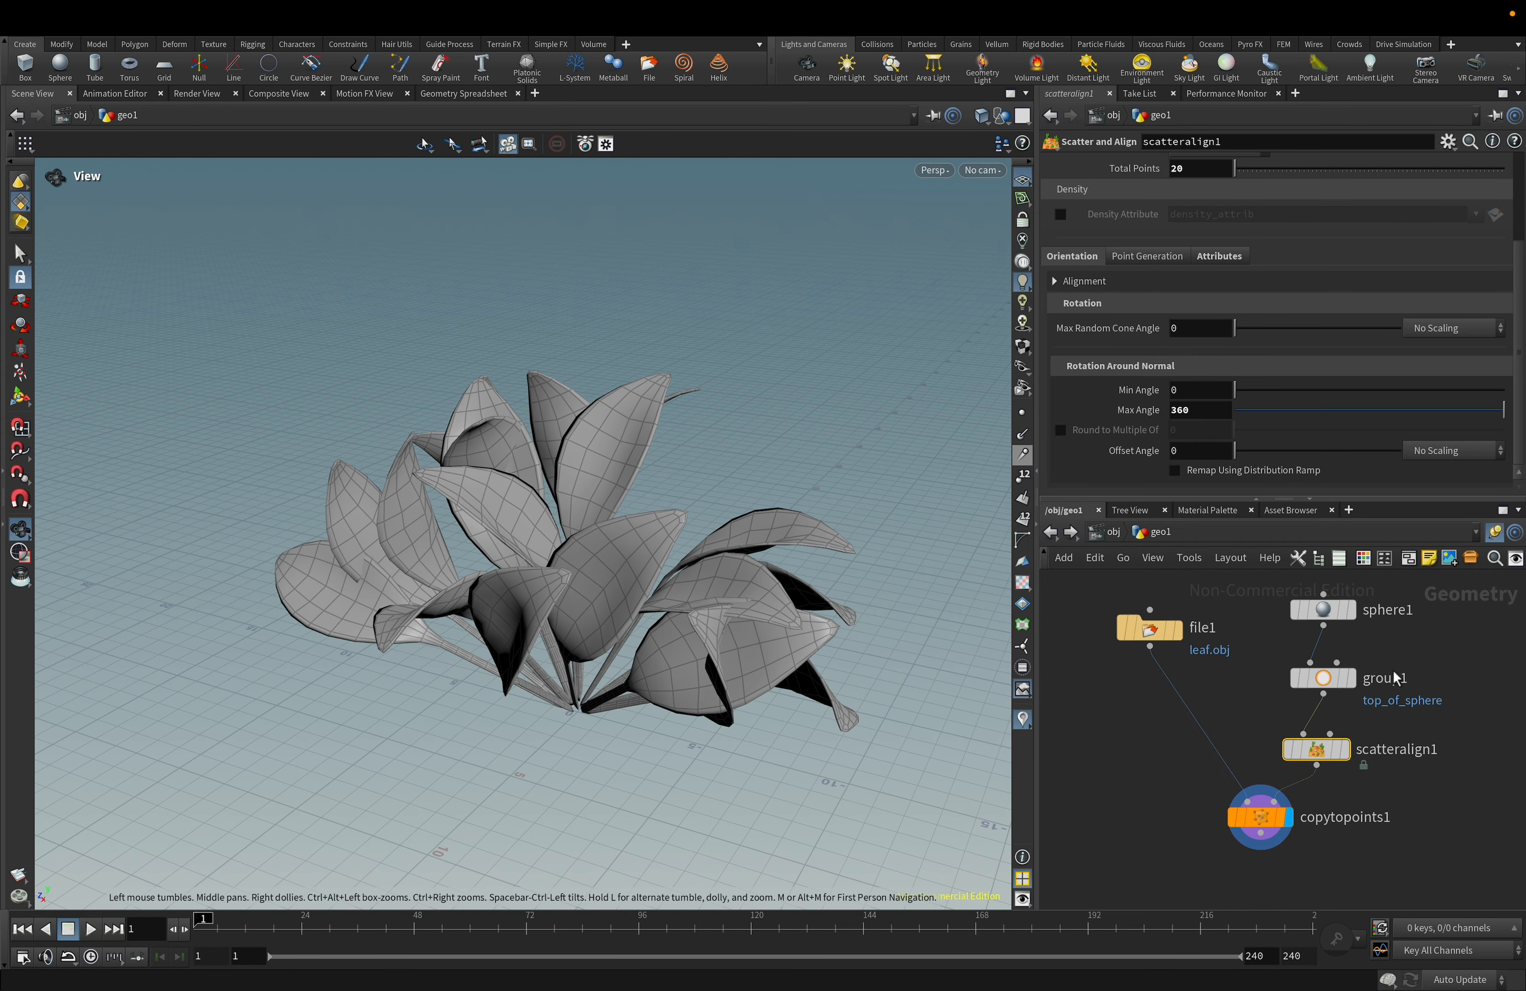
pyautogui.moveTo(1332, 759)
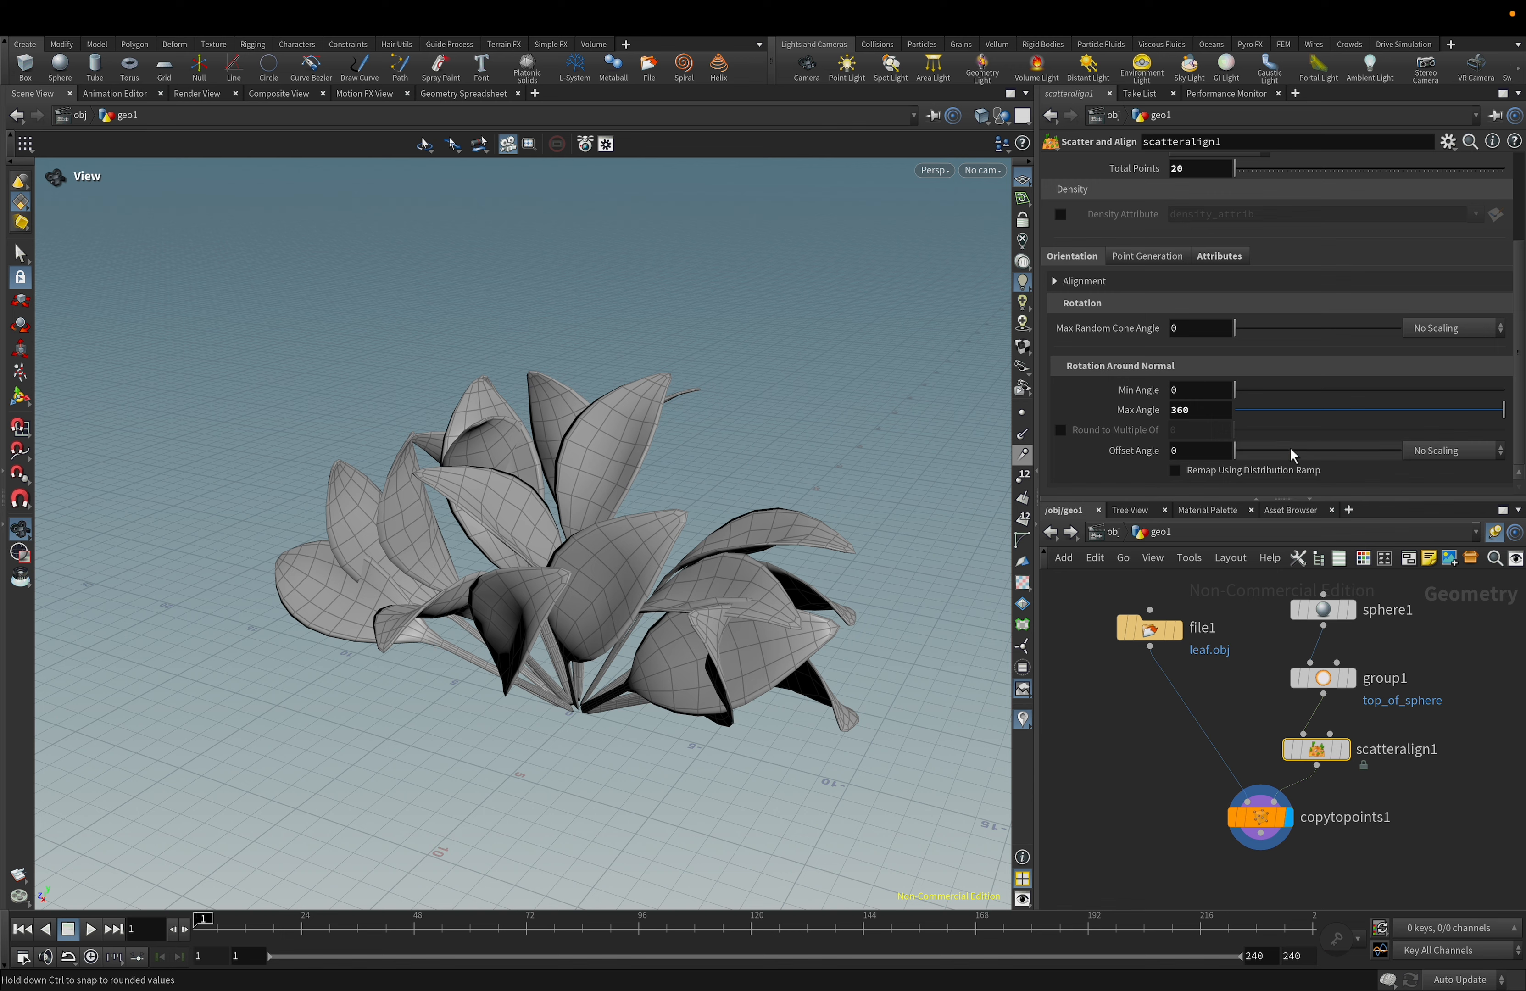
pyautogui.scroll(3, 1290, 447)
pyautogui.moveTo(1343, 224); pyautogui.dragTo(1420, 264)
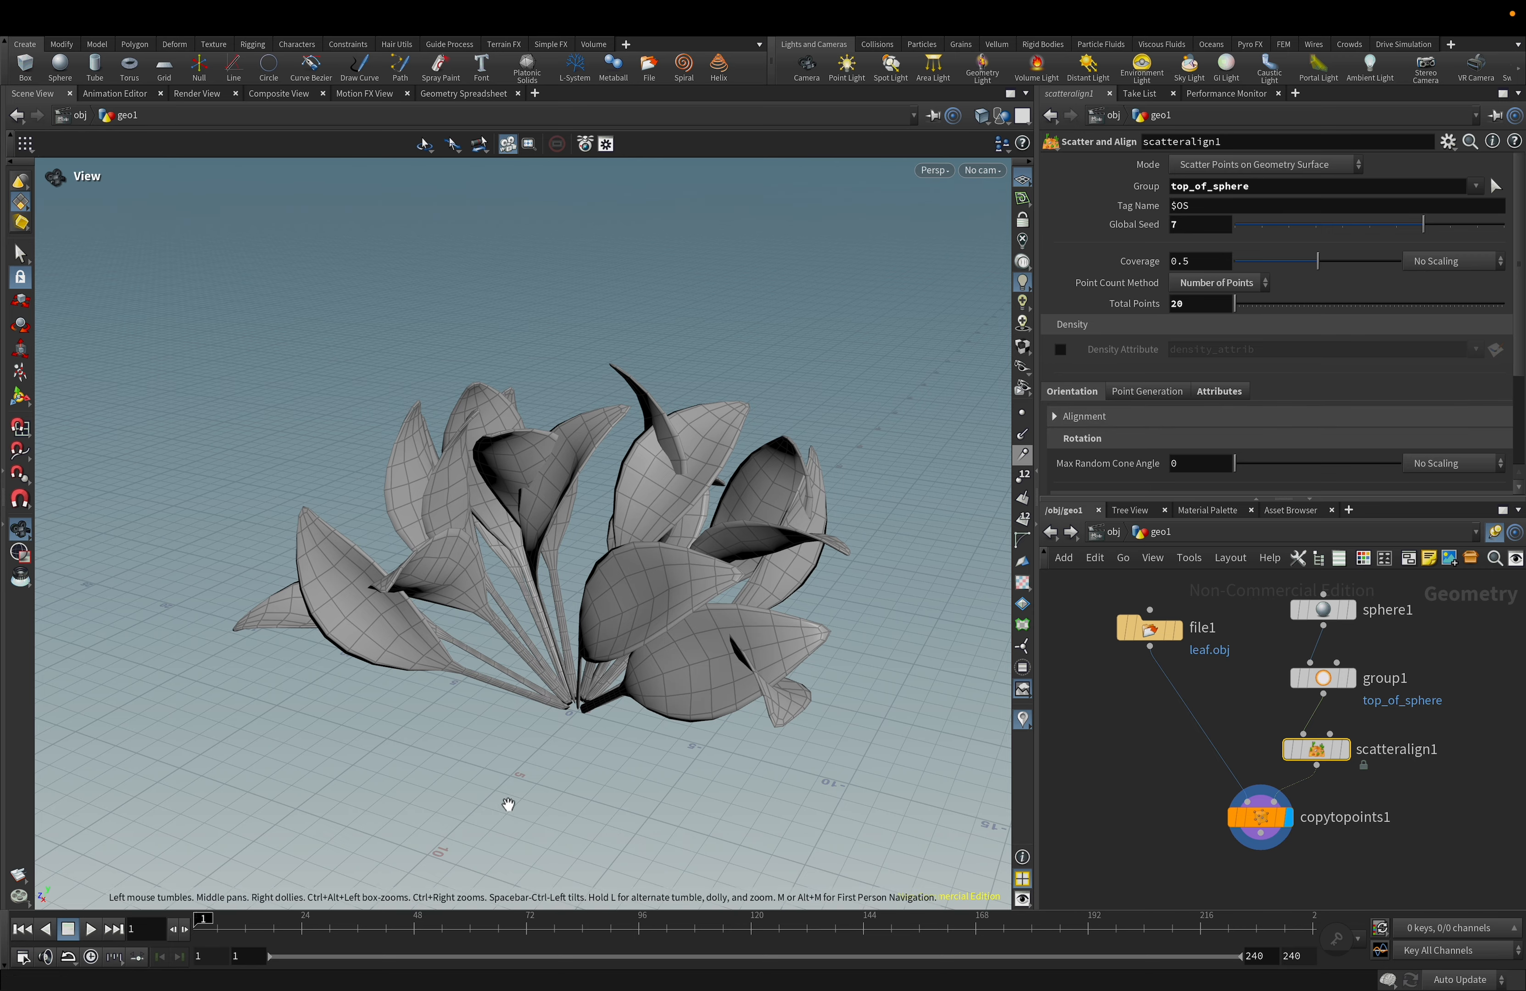
pyautogui.moveTo(504, 805); pyautogui.dragTo(612, 652)
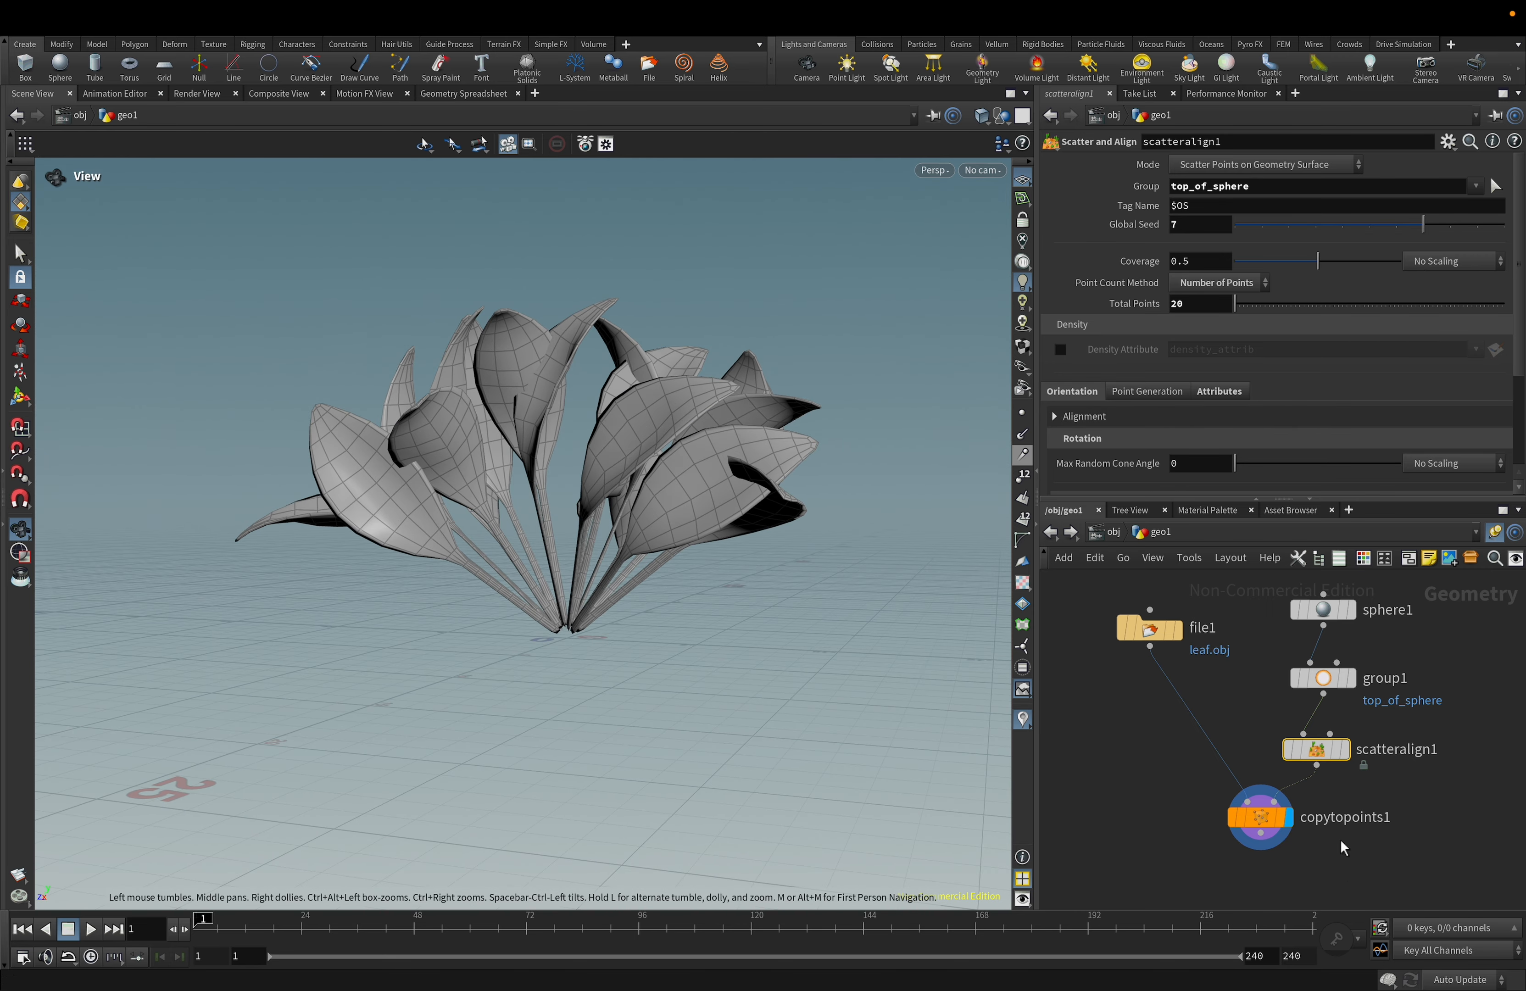
# Add a File node below copytopoints1, leaving room for another node between them.
pyautogui.scroll(-2, 1384, 820)
pyautogui.moveTo(1432, 820); pyautogui.dragTo(1413, 750, button='middle')
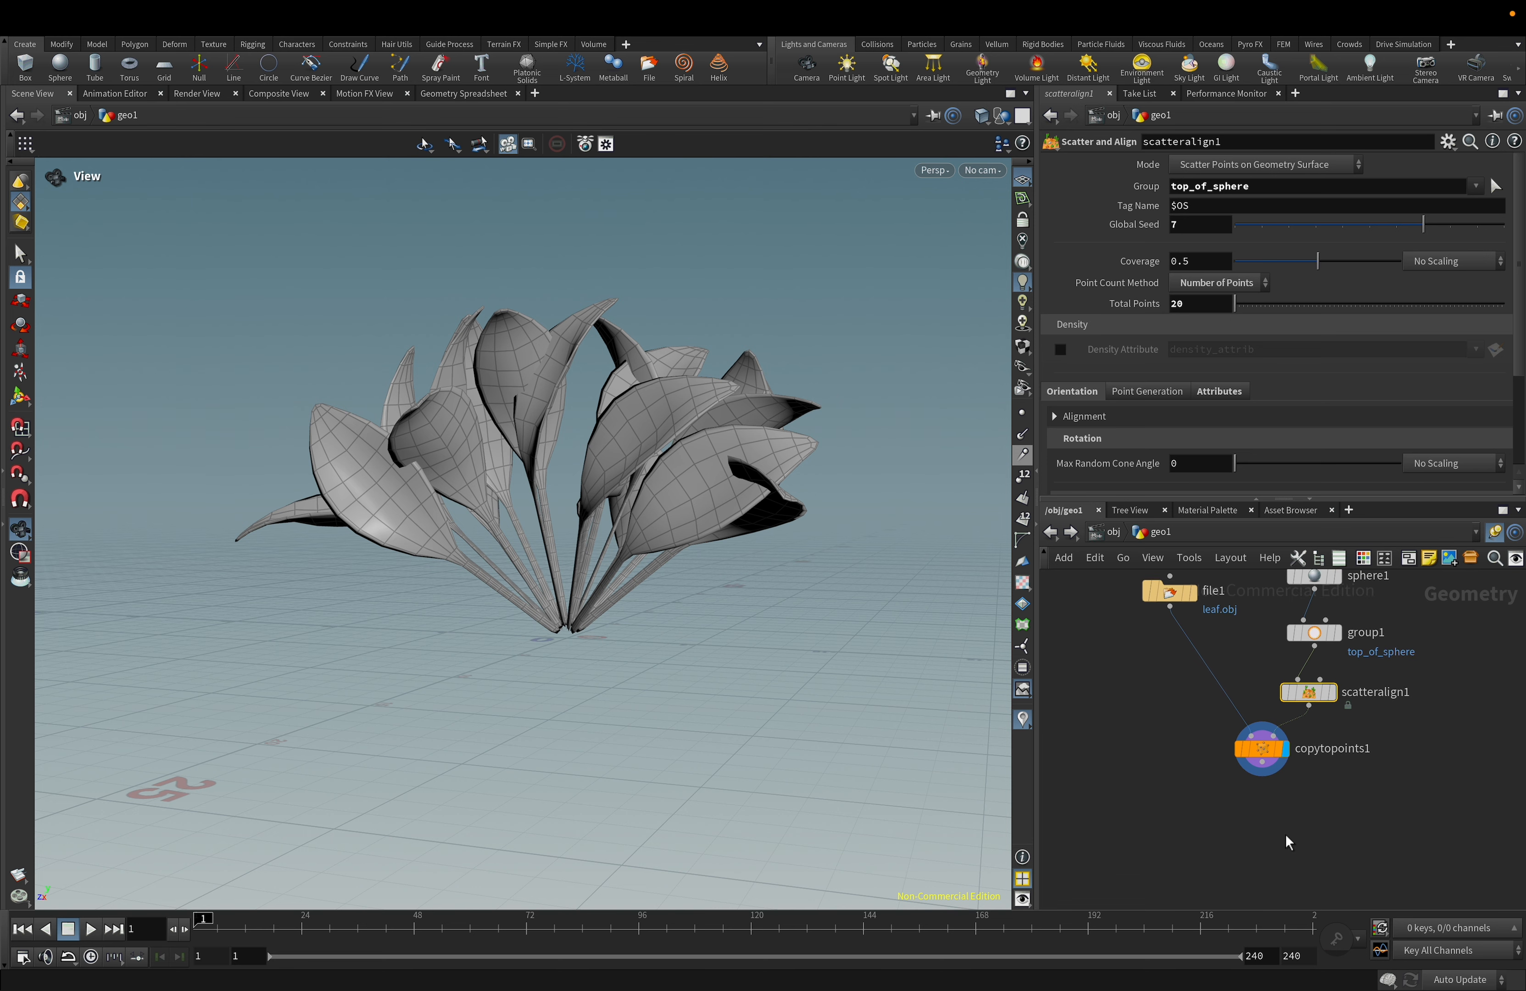
pyautogui.press('Tab')
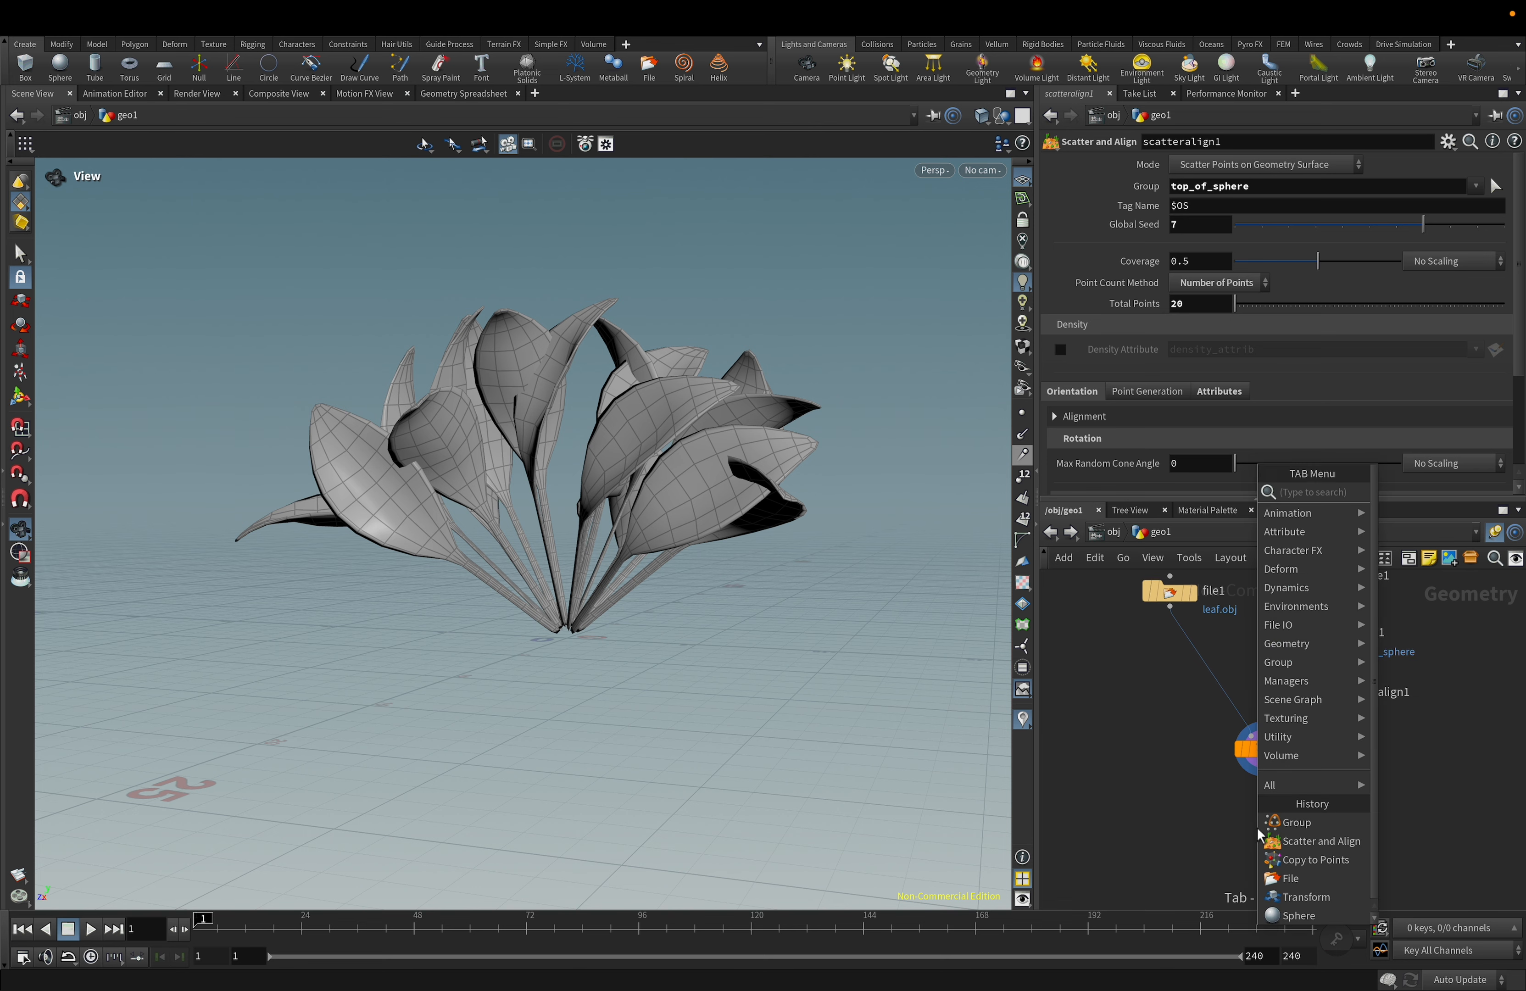
pyautogui.write('file')
pyautogui.press('Return')
pyautogui.click(1258, 828)
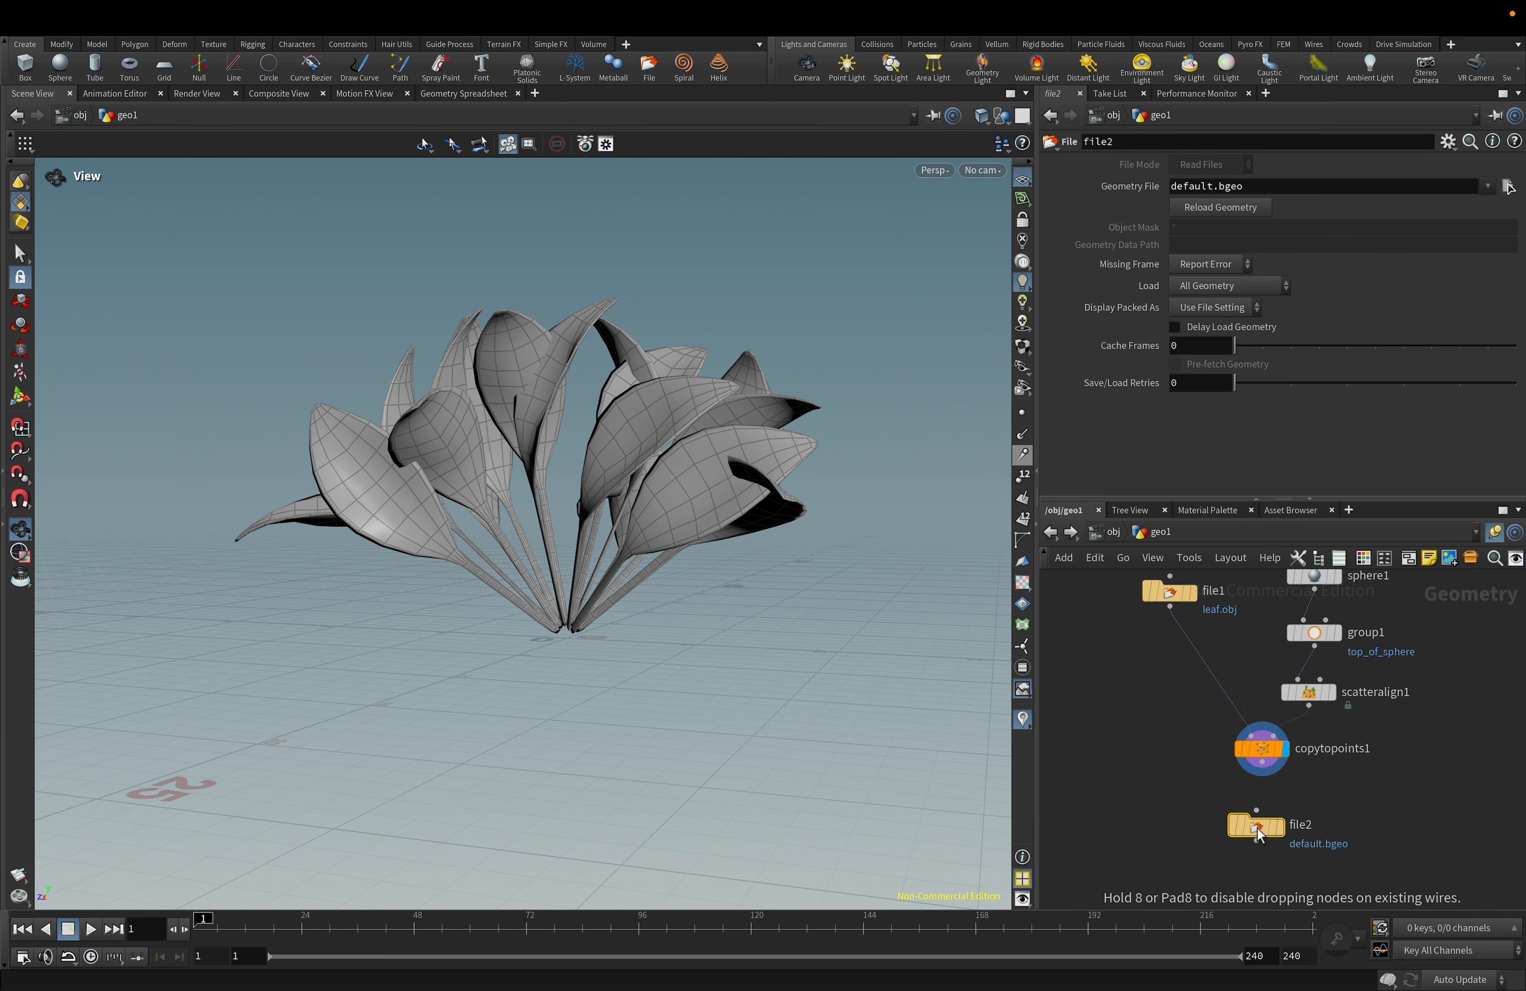
pyautogui.click(1168, 592)
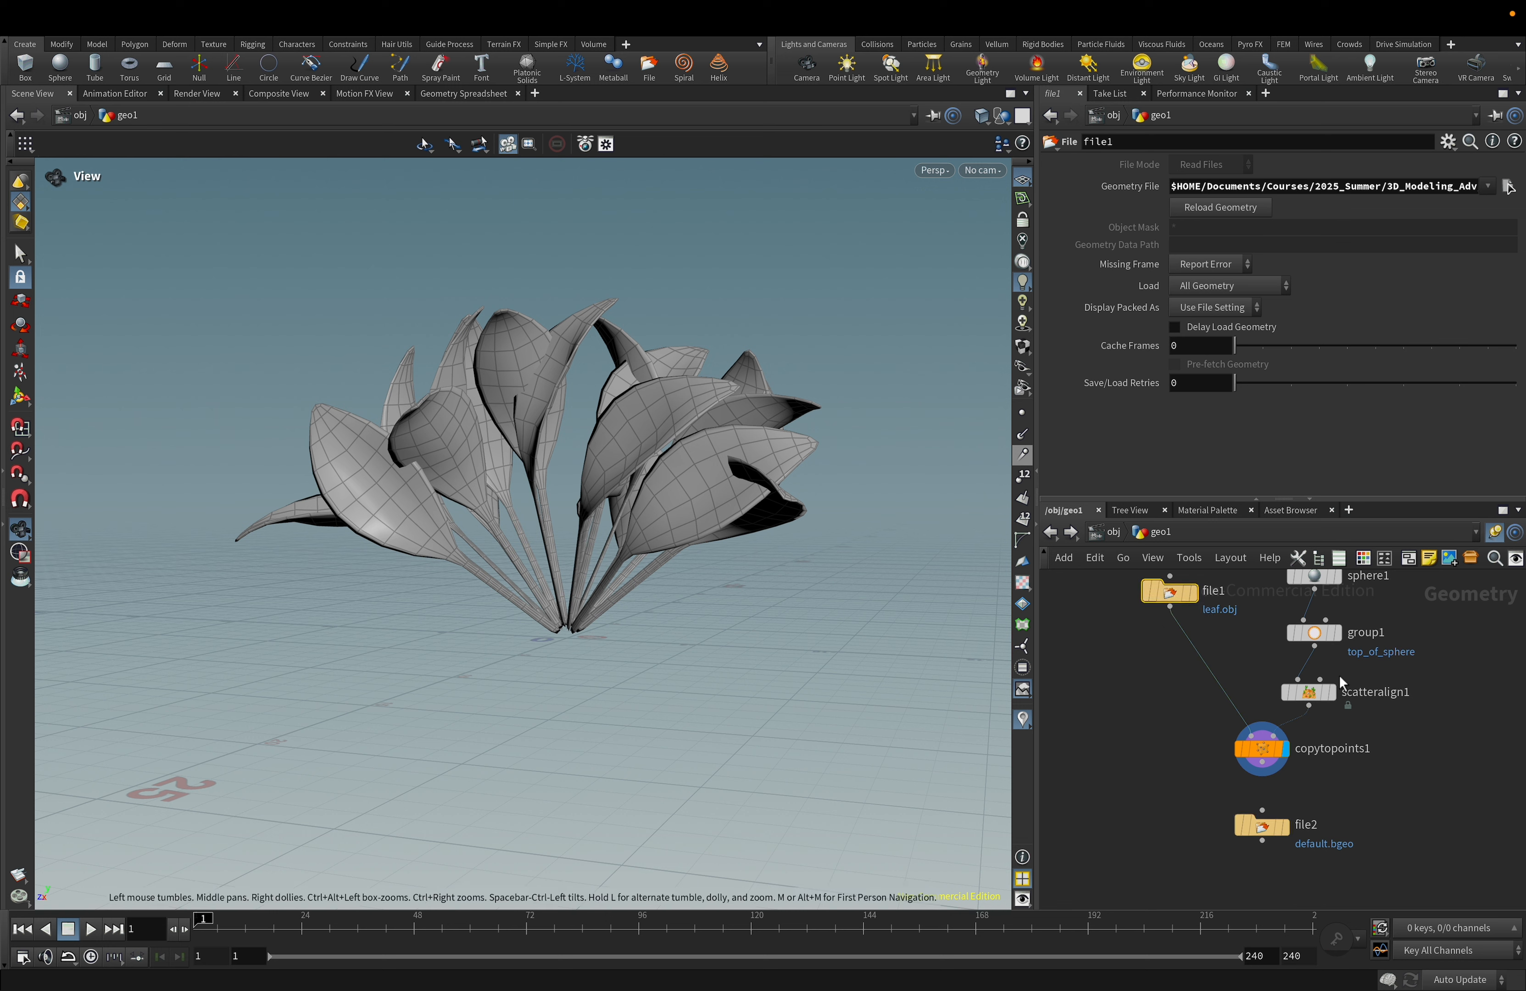
pyautogui.moveTo(1262, 830); pyautogui.dragTo(1262, 869)
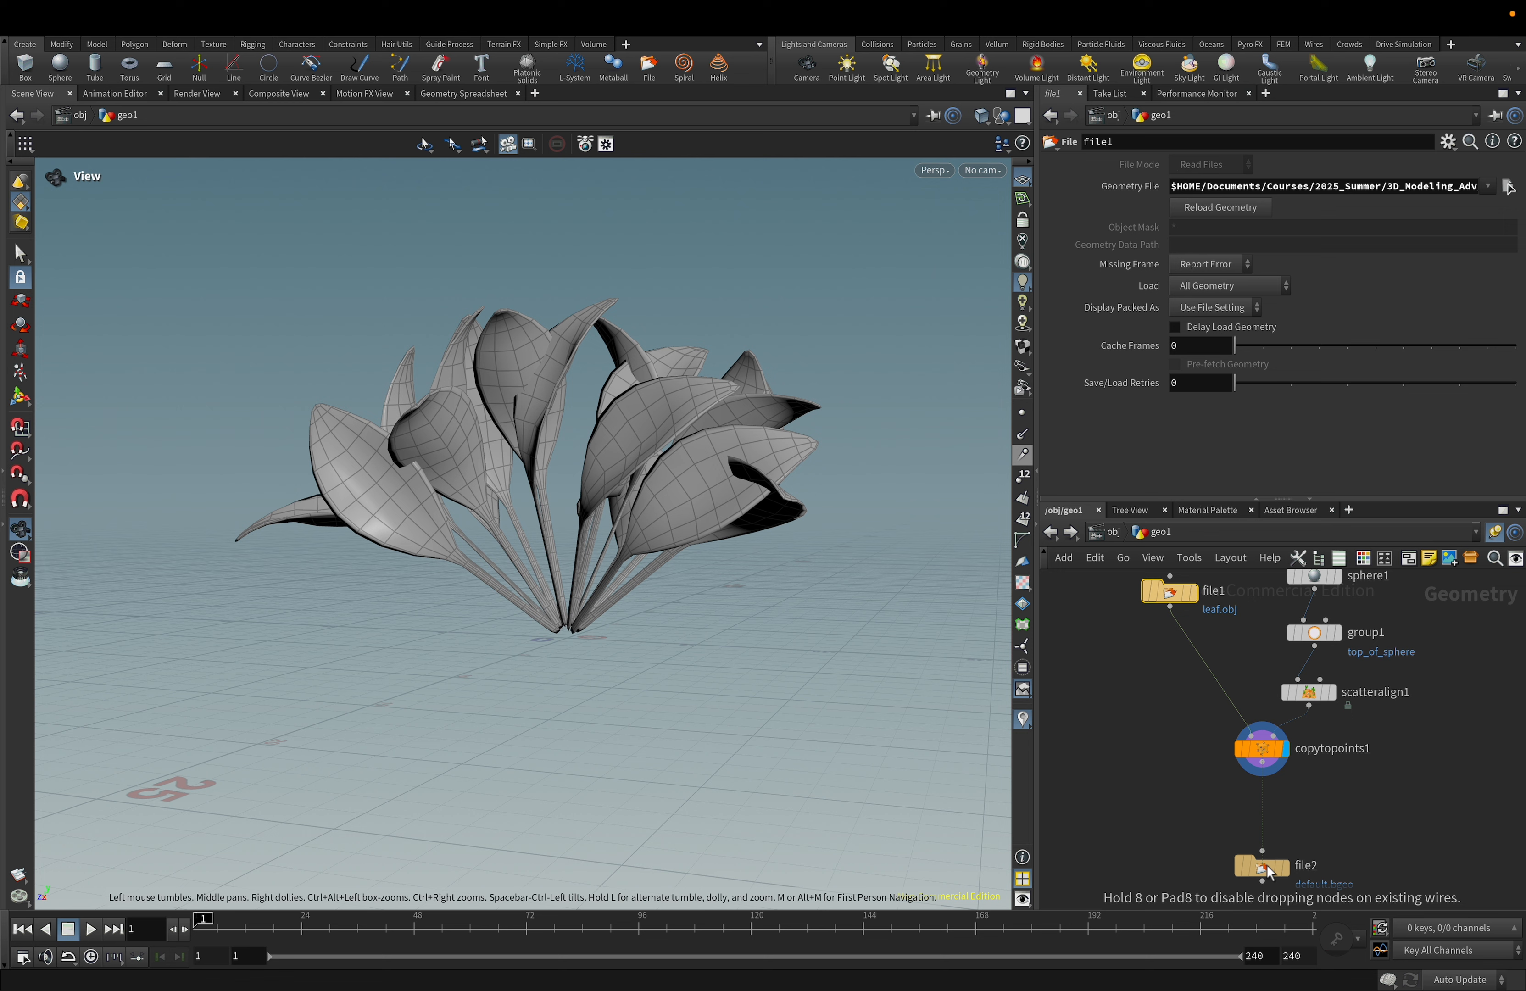
# Add a Null node between copytopoints1 and file2 and wire the three nodes in sequence.
pyautogui.press('Tab')
pyautogui.write('n')
pyautogui.click(1294, 820)
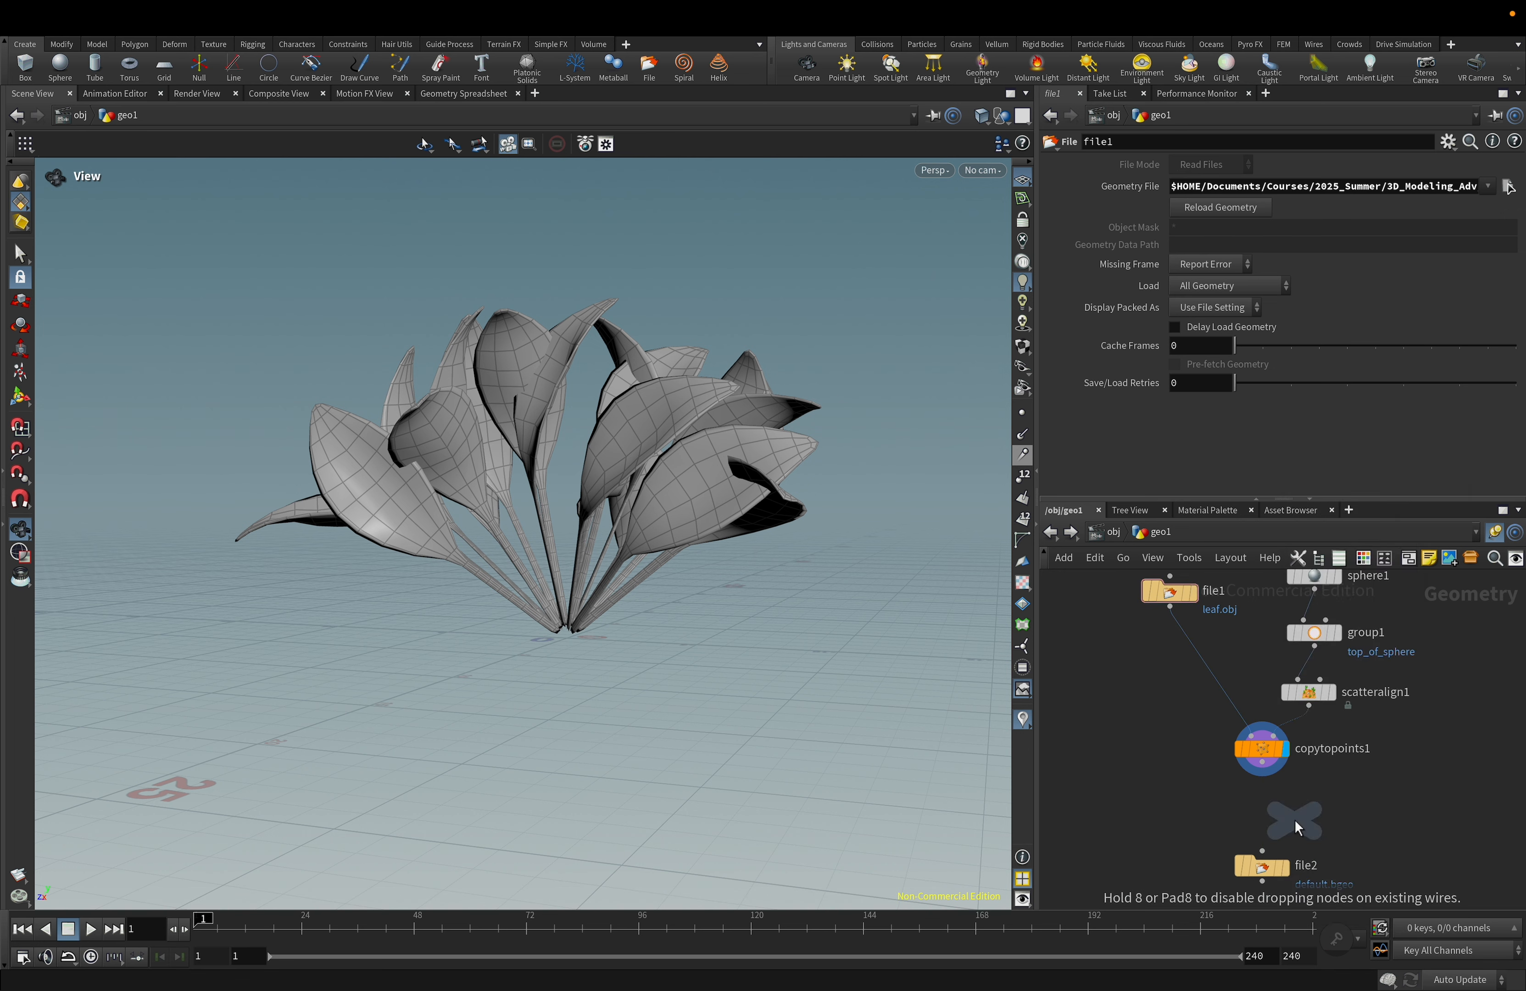
pyautogui.click(1265, 810)
pyautogui.click(1262, 796)
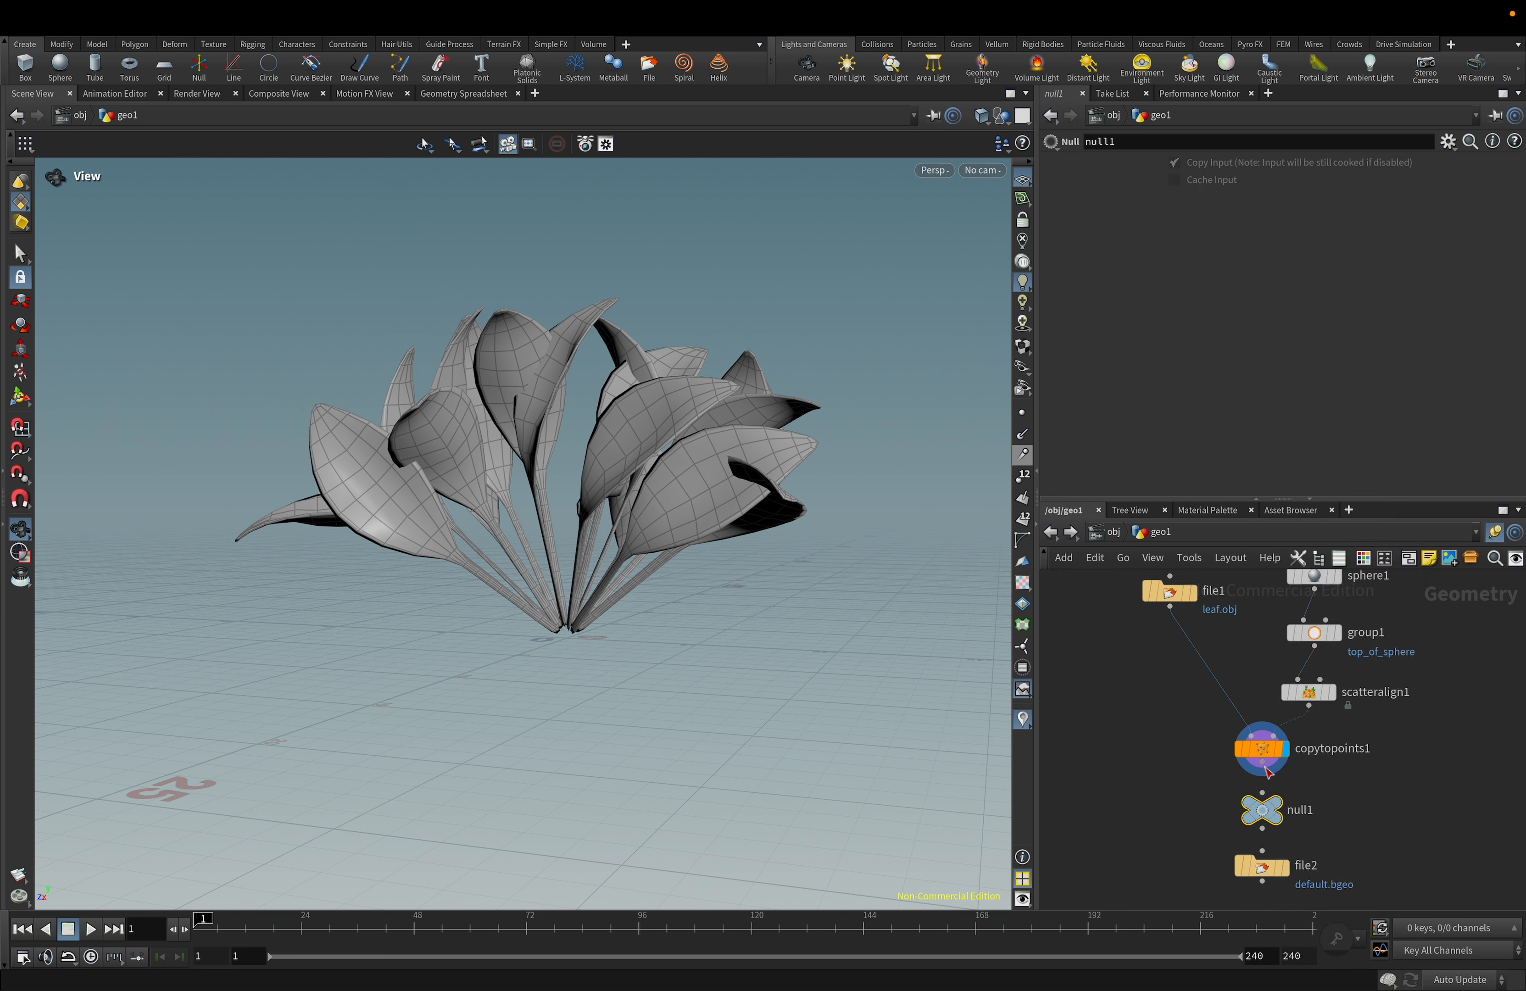
pyautogui.click(1261, 796)
pyautogui.click(1262, 829)
pyautogui.click(1263, 851)
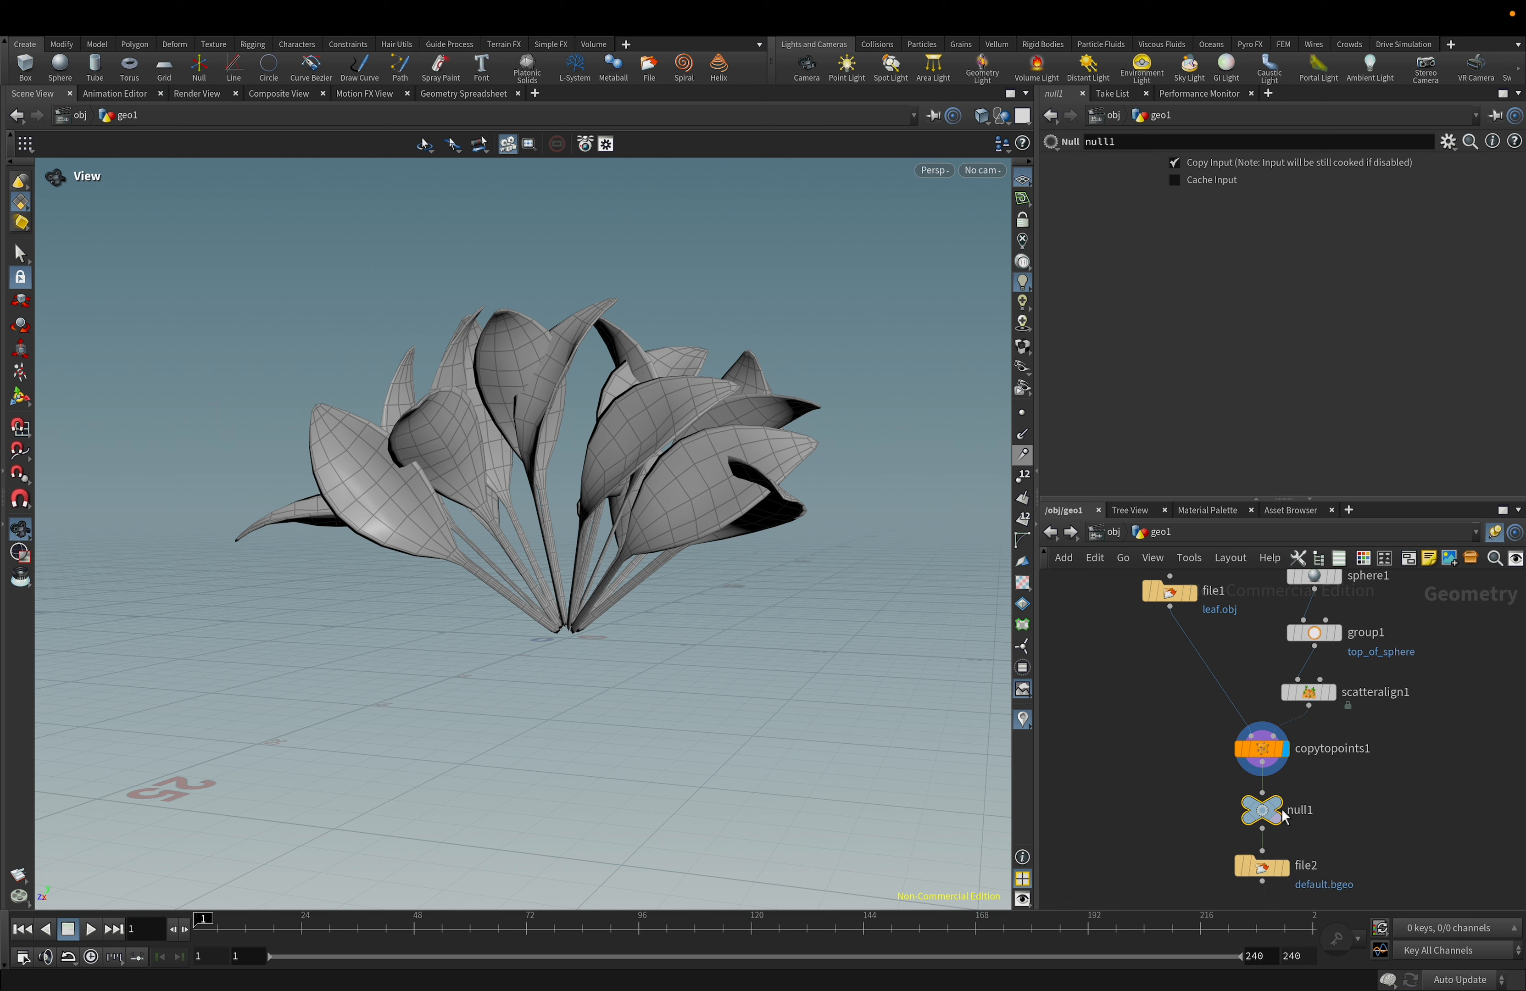
# Display the Null node's output and rename the node OUT.
pyautogui.doubleClick(1298, 812)
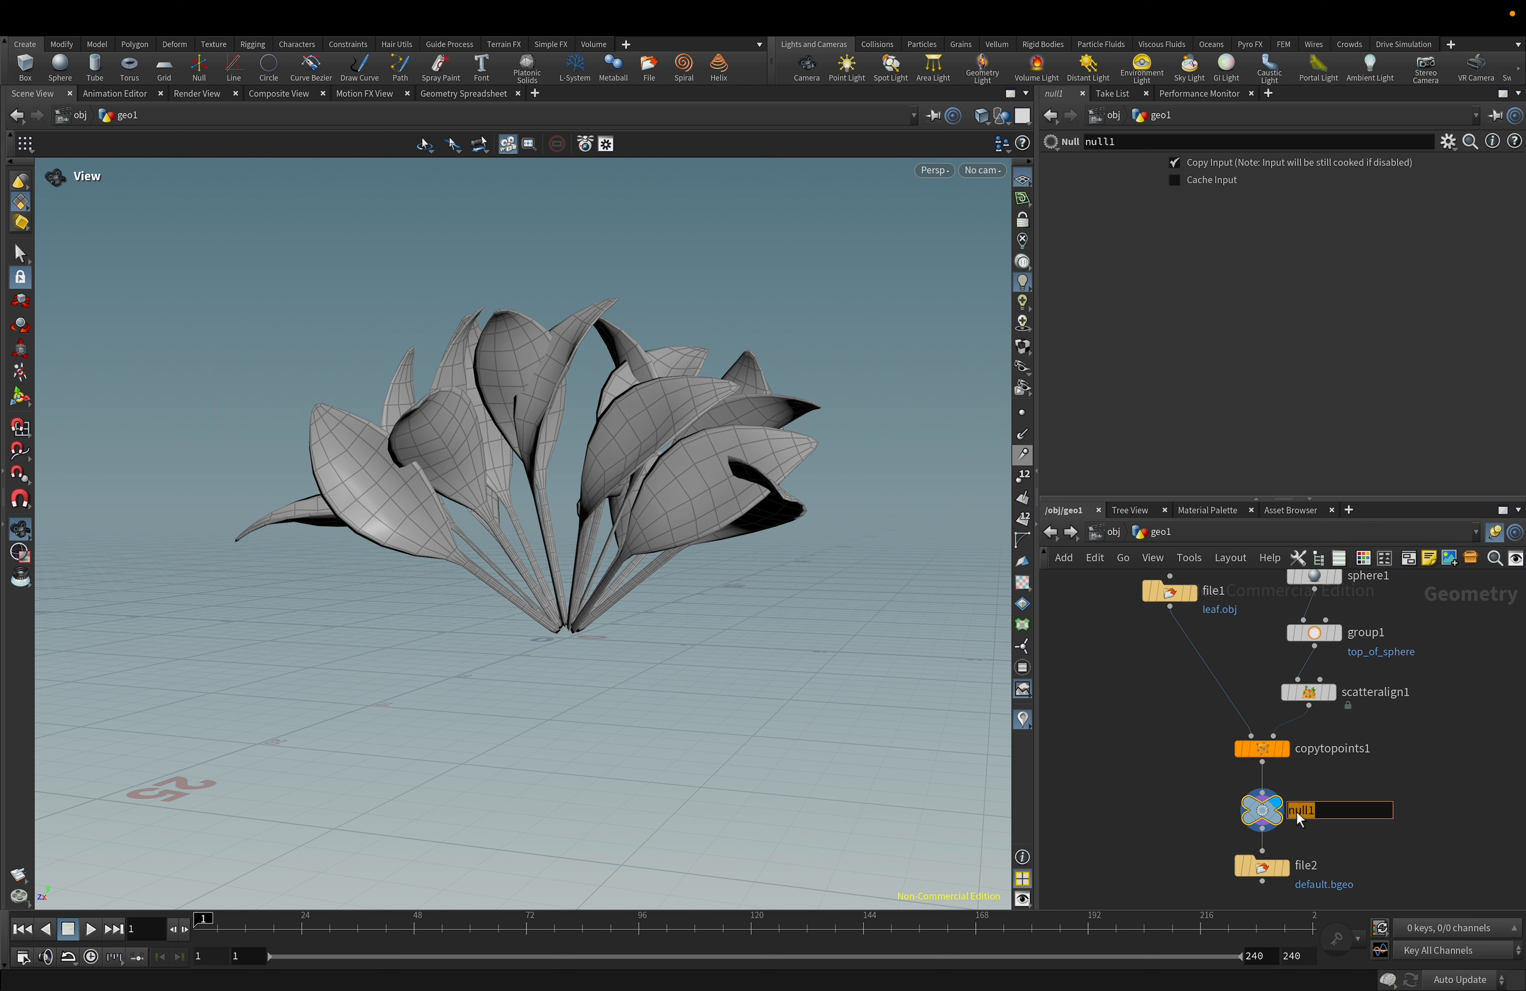
pyautogui.write('OUT')
pyautogui.press('Return')
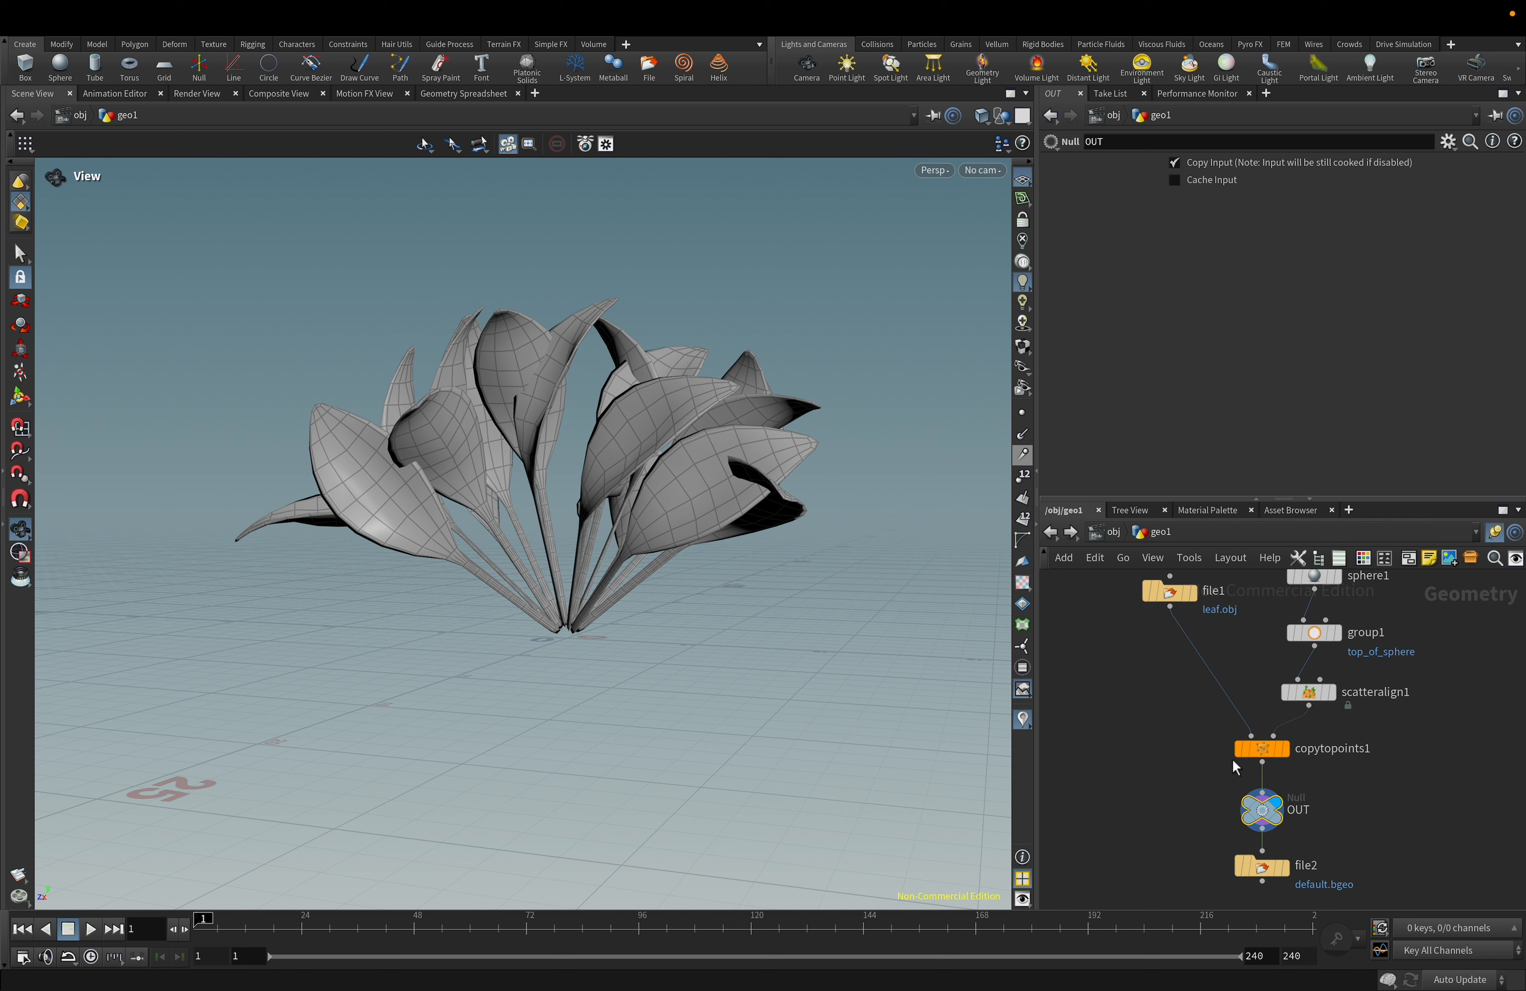
# Examine the node network from the leaf and sphere inputs through copytopoints1 and OUT to file2.
pyautogui.scroll(-3, 1159, 666)
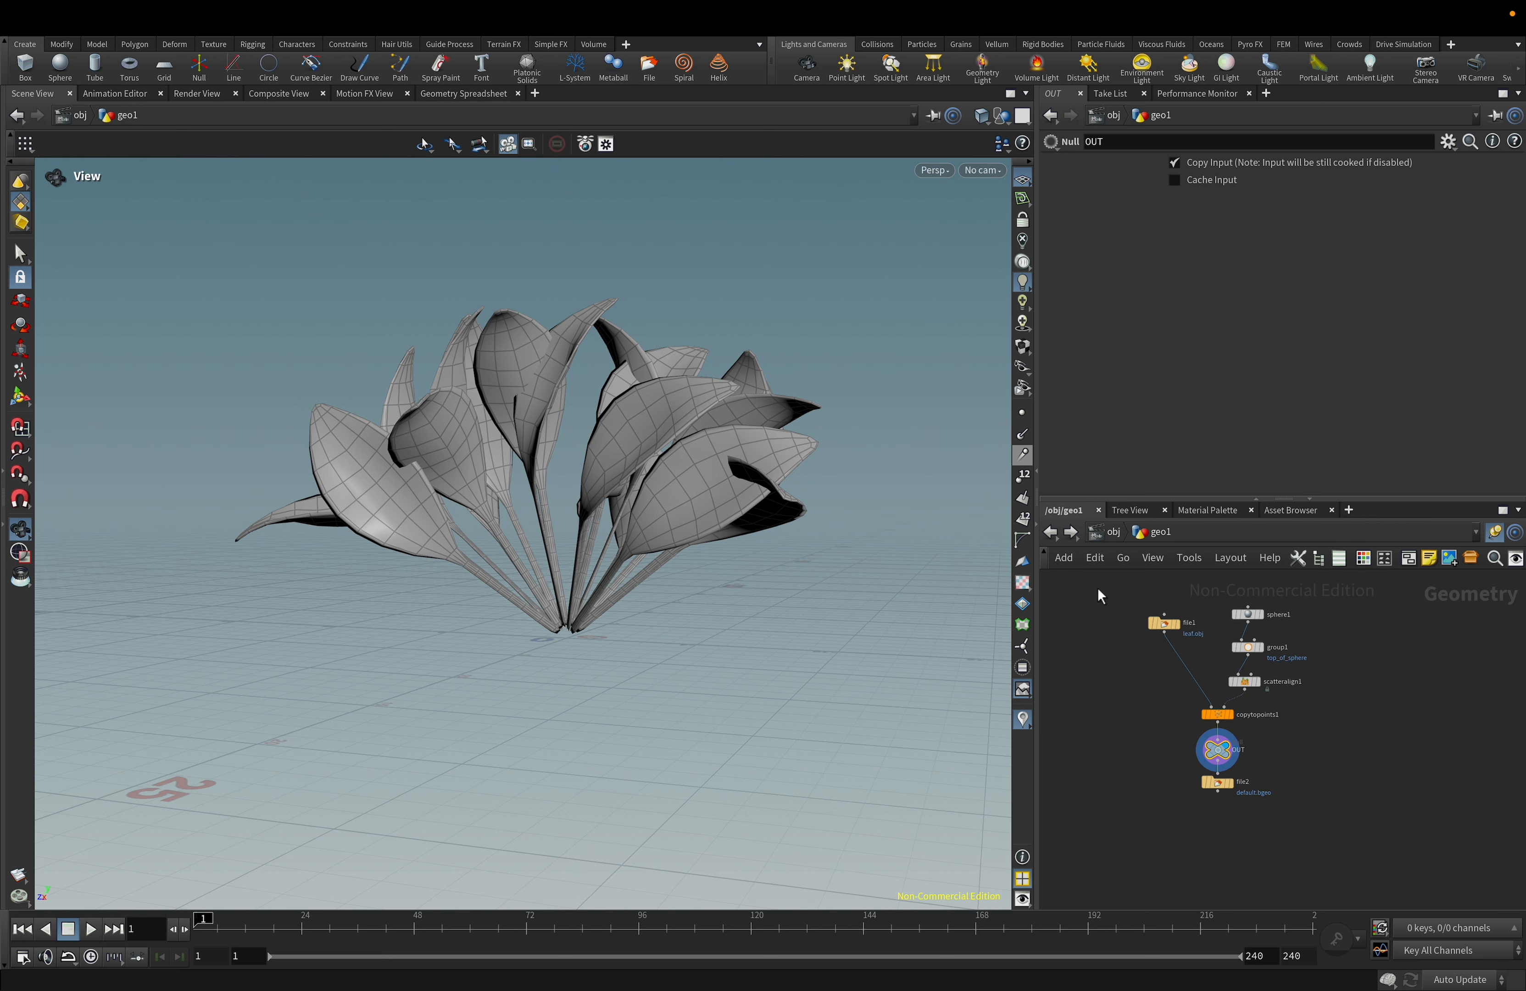
pyautogui.scroll(5, 1254, 830)
pyautogui.moveTo(1314, 698); pyautogui.dragTo(1378, 792, button='middle')
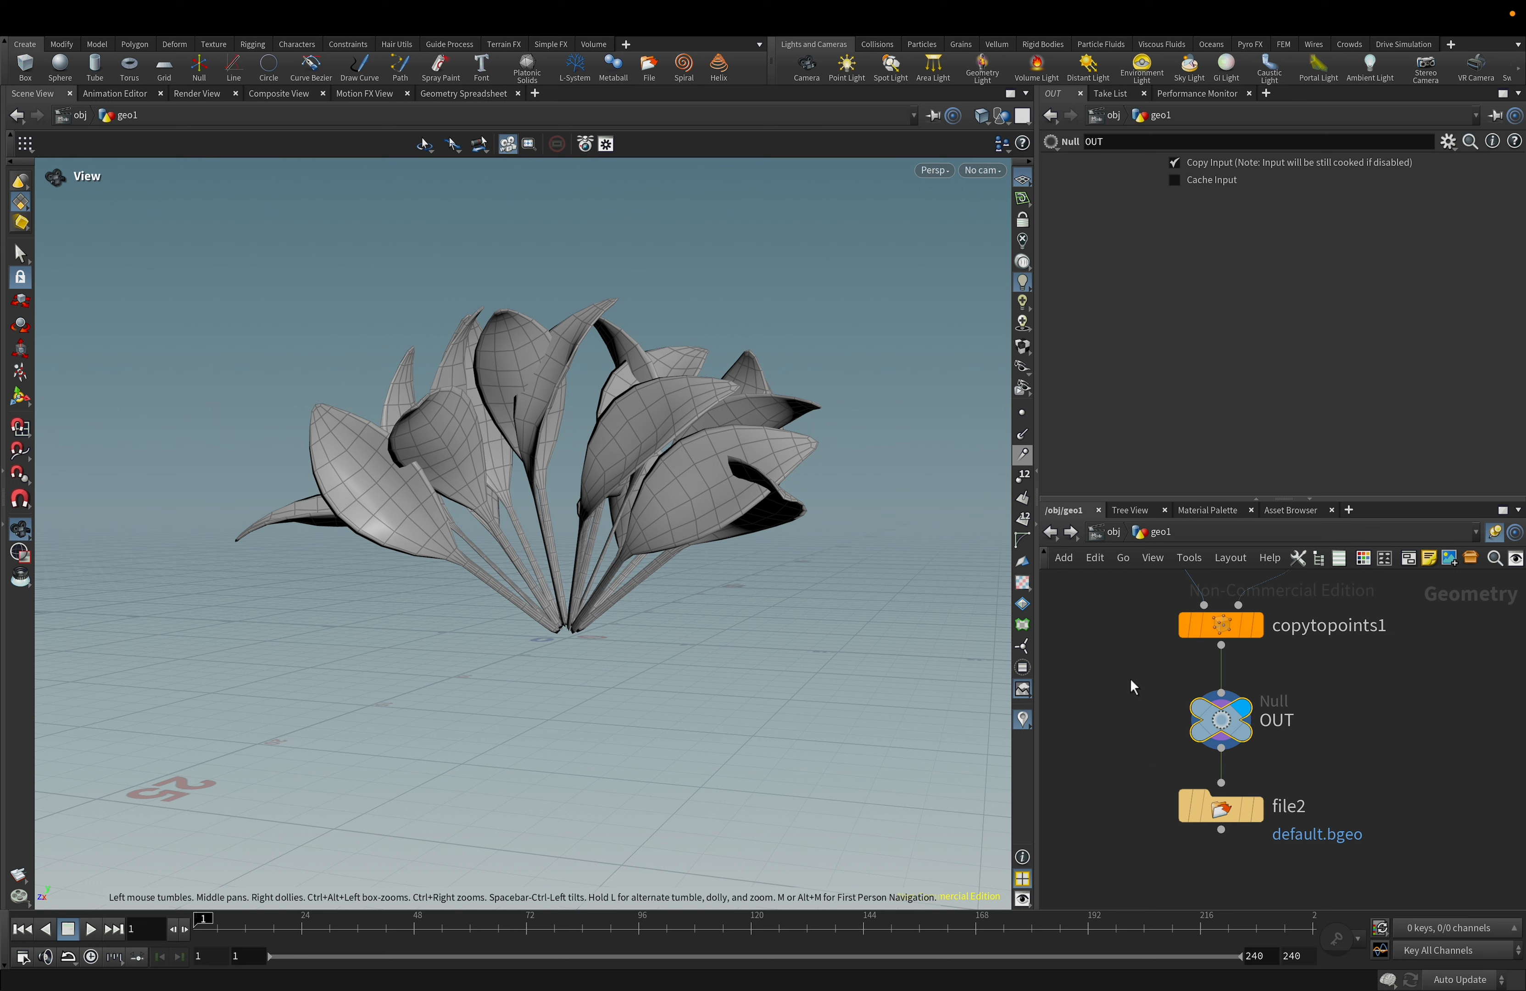
pyautogui.moveTo(1141, 670); pyautogui.dragTo(1171, 700, button='middle')
pyautogui.scroll(-2, 1171, 700)
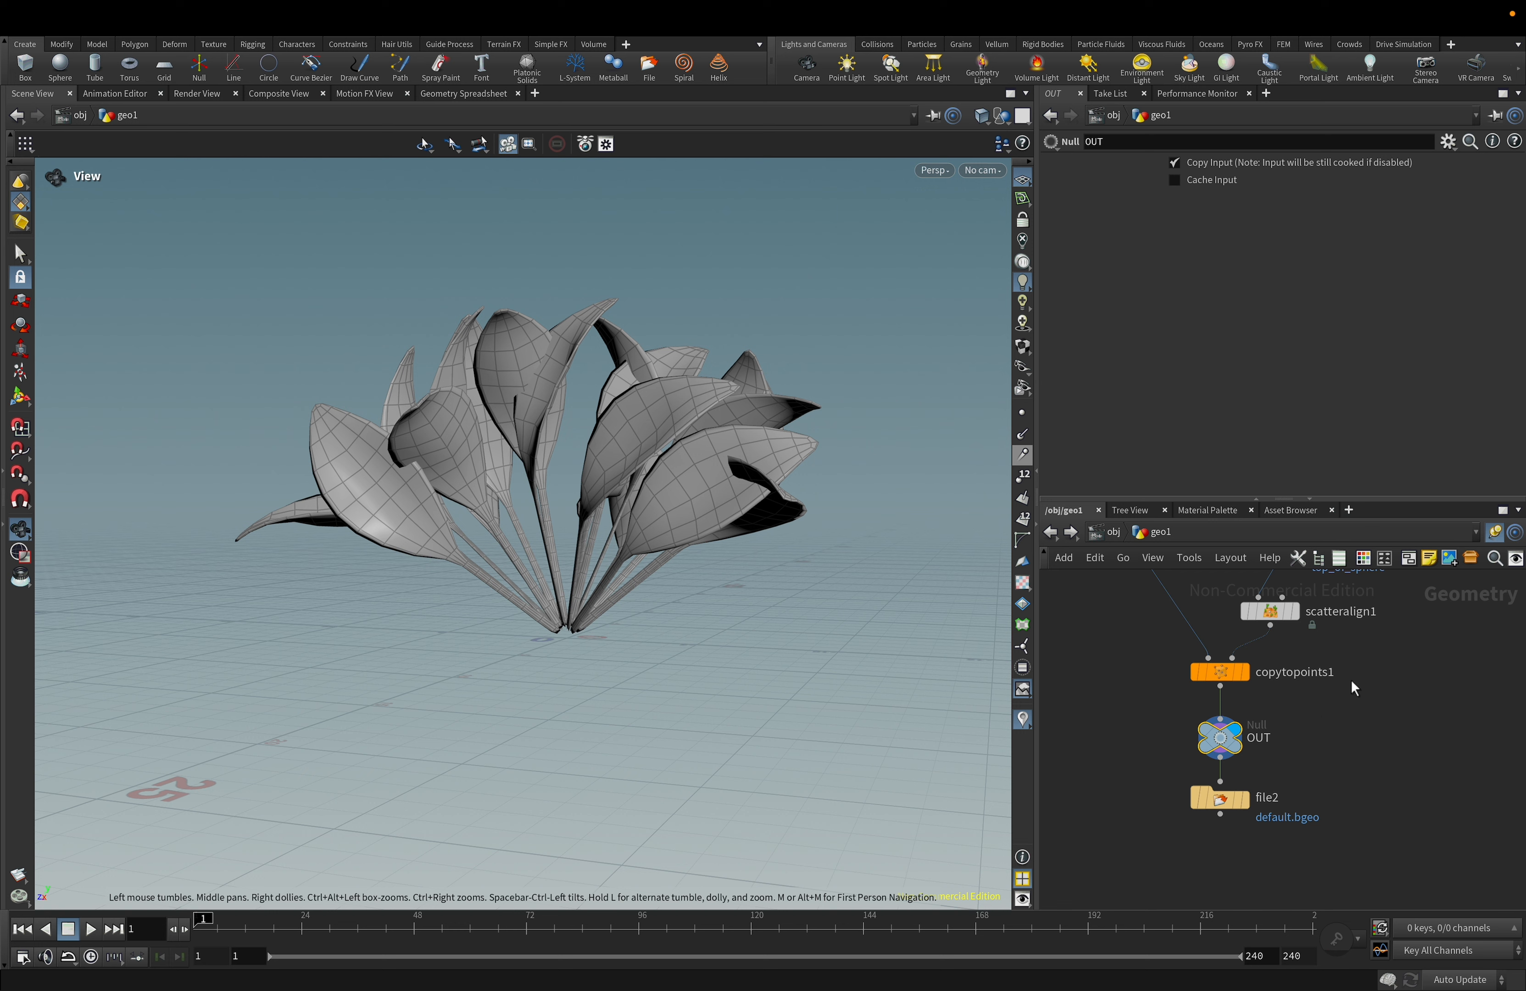
pyautogui.moveTo(1354, 684); pyautogui.dragTo(1399, 730, button='middle')
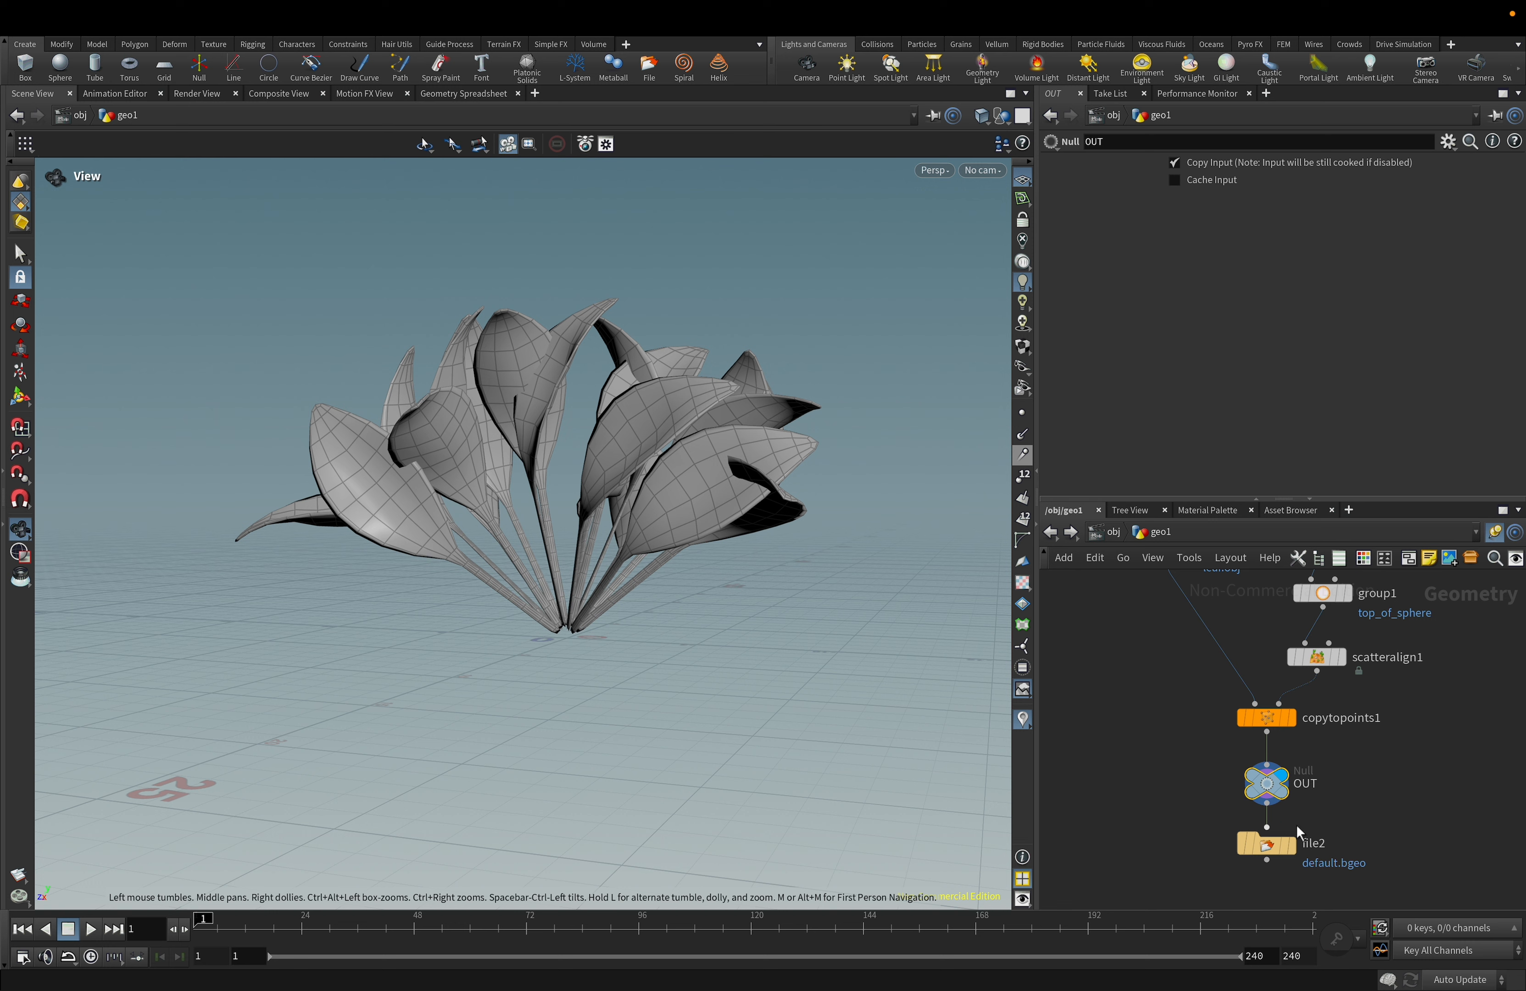
pyautogui.scroll(3, 1378, 808)
pyautogui.moveTo(1248, 764)
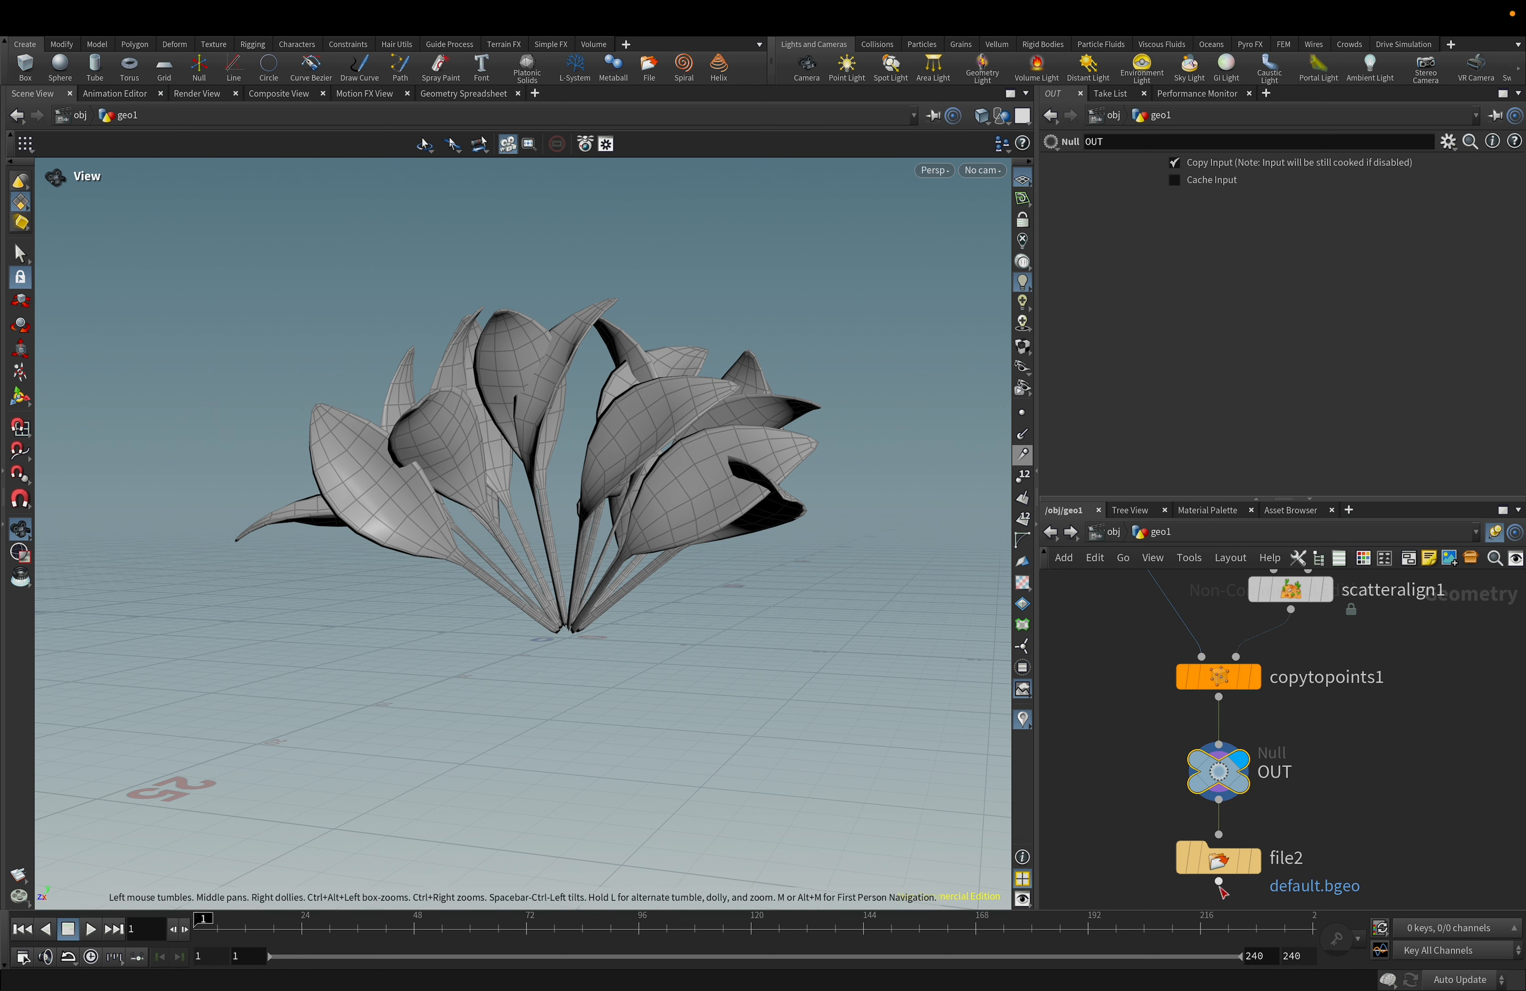
# Set file2's file mode to Write Files and its geometry file to demo_plant_1 in the Maya project folder.
pyautogui.click(1218, 869)
pyautogui.moveTo(1238, 769)
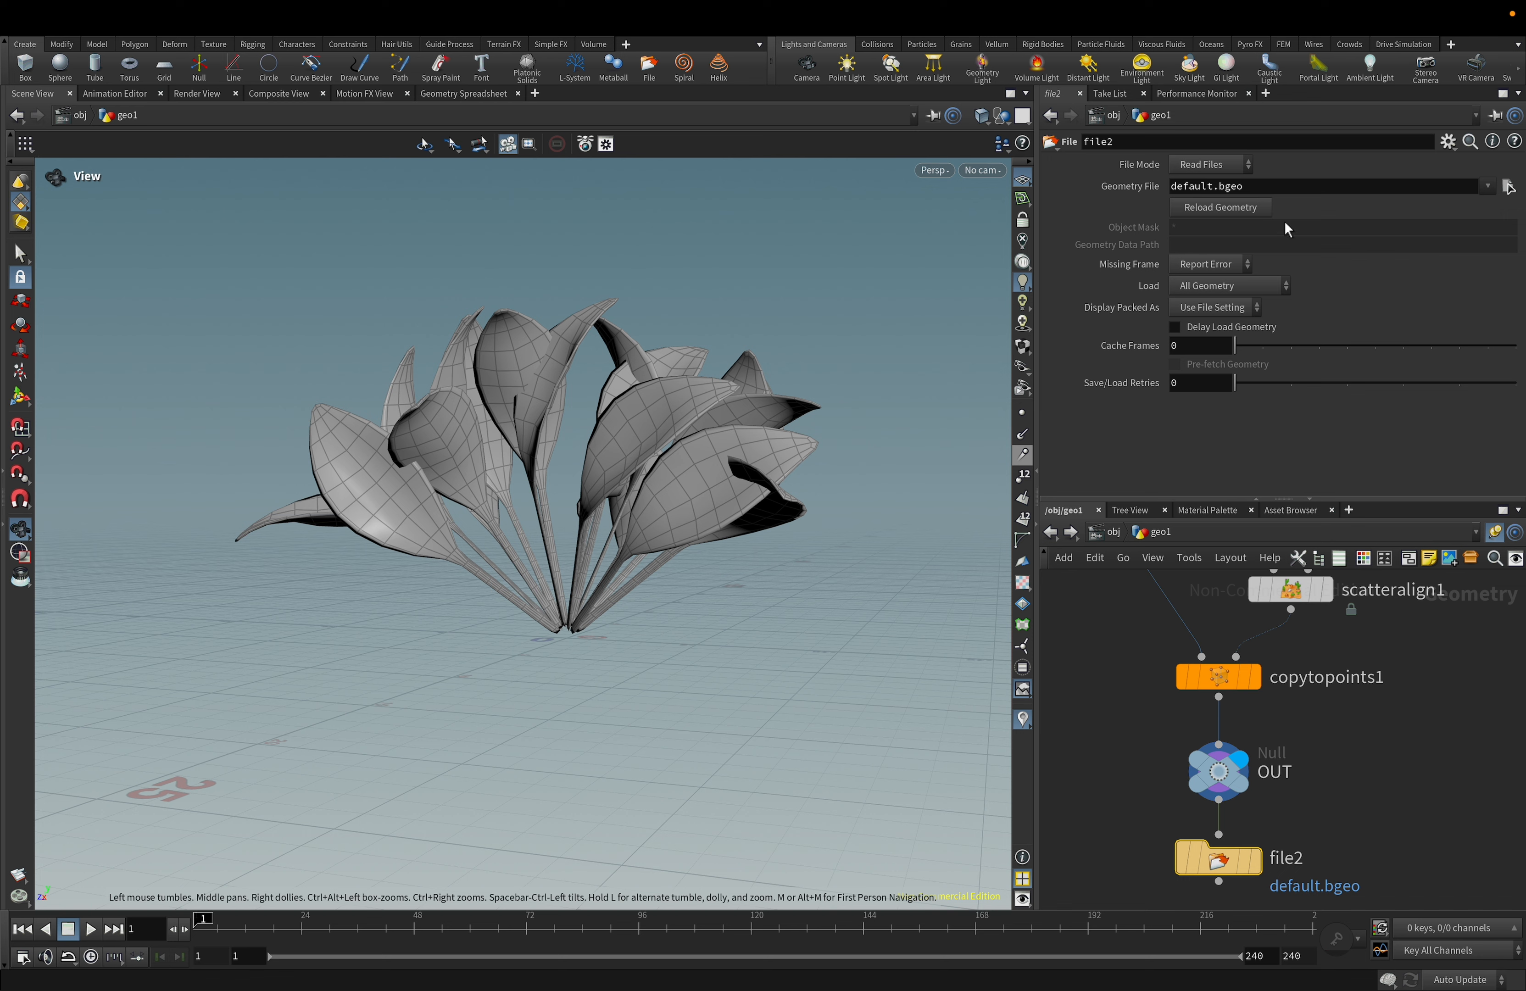
pyautogui.click(1219, 165)
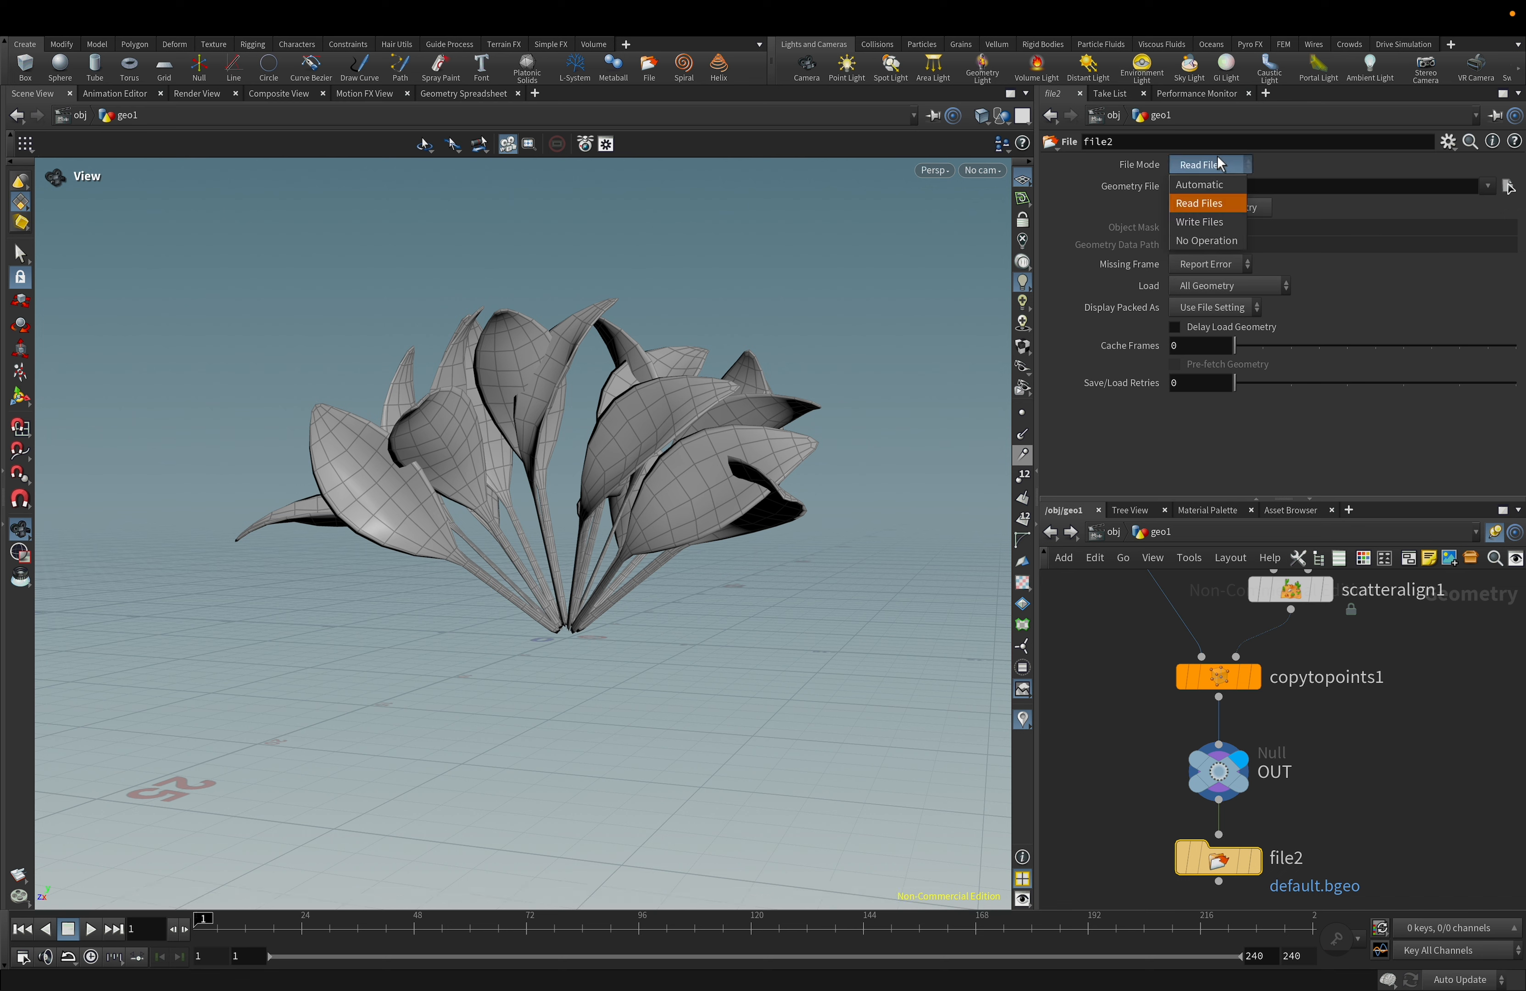
pyautogui.click(1214, 201)
pyautogui.click(1509, 186)
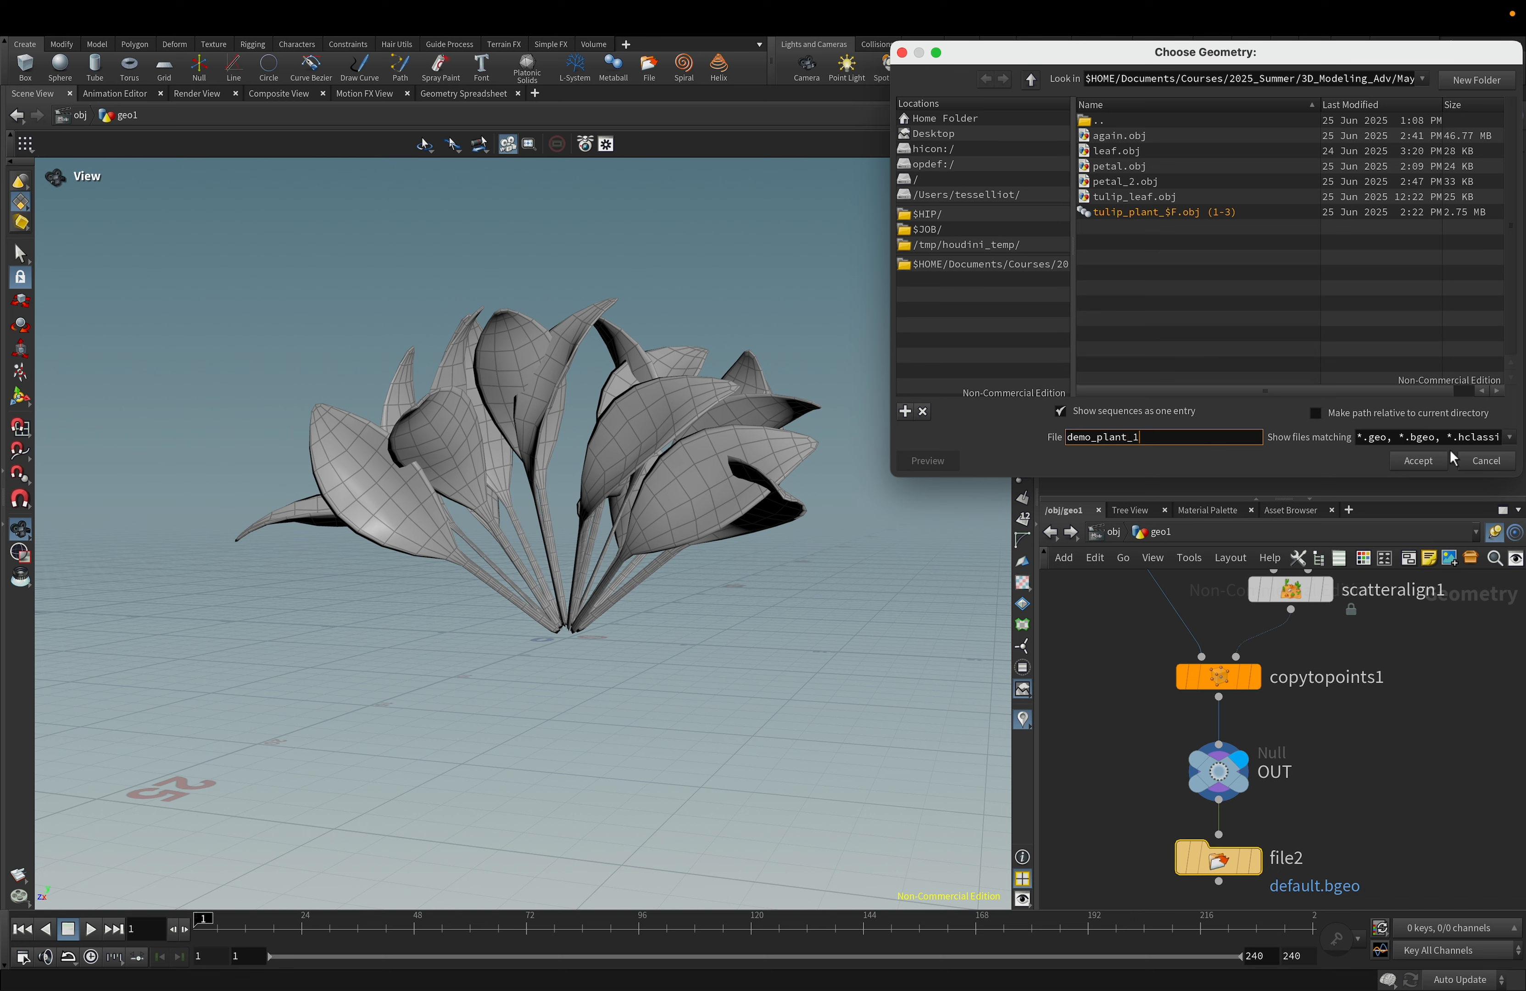
pyautogui.click(1428, 457)
# Append the .obj extension to file2's output path and display file2 to write demo_plant_1.obj.
pyautogui.moveTo(1327, 186); pyautogui.dragTo(1517, 200)
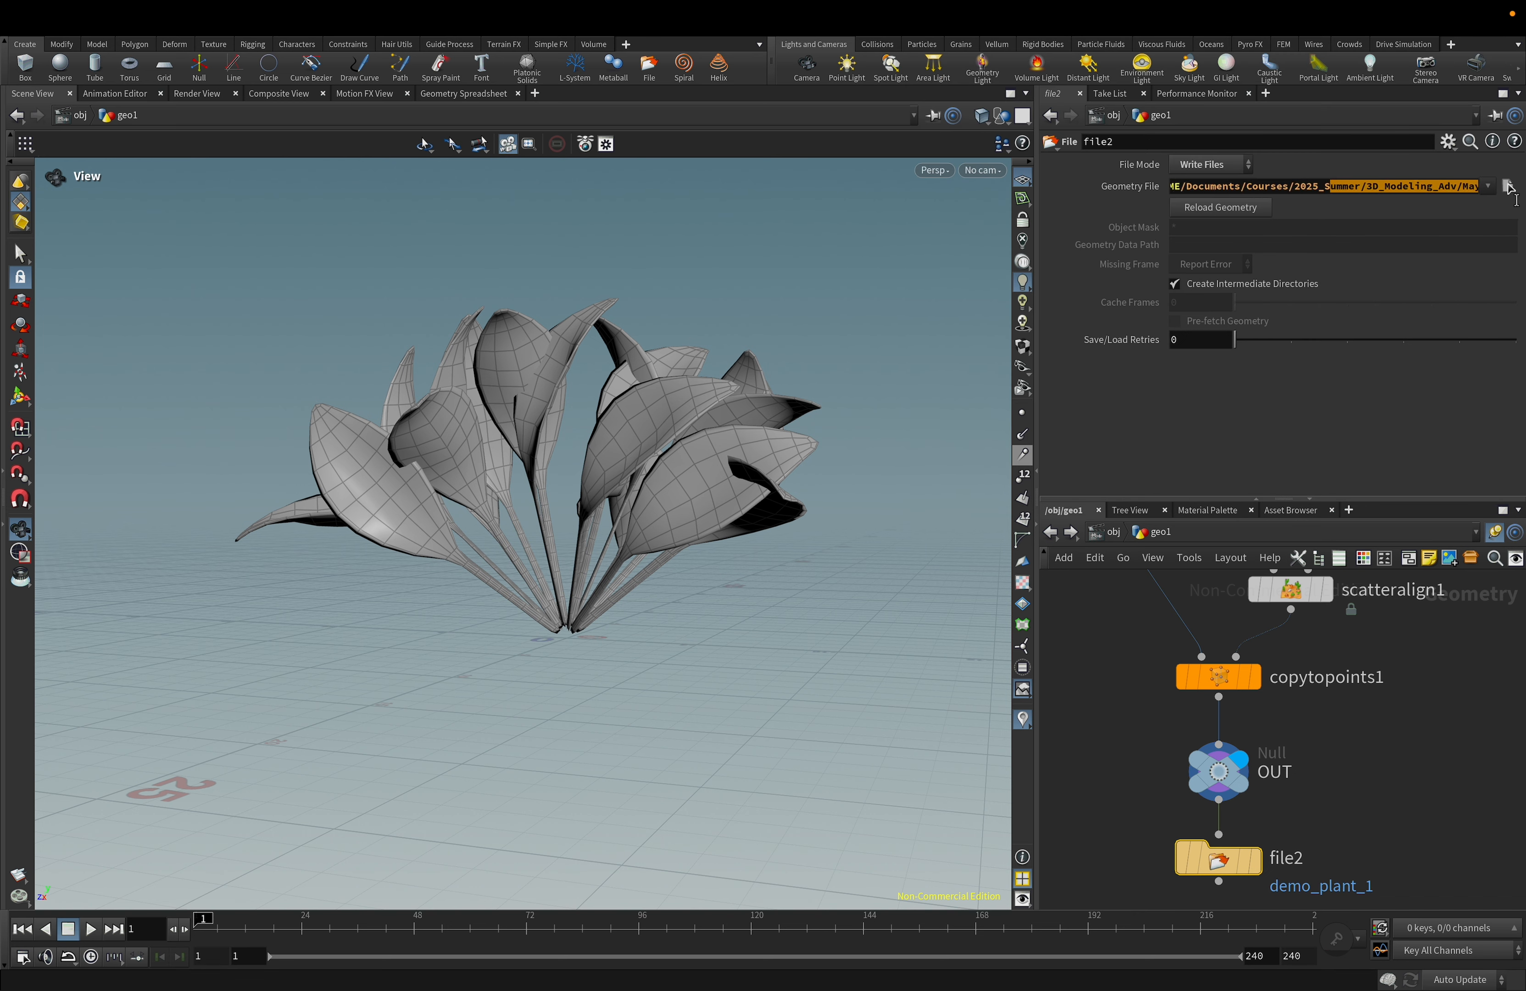
pyautogui.click(1488, 187)
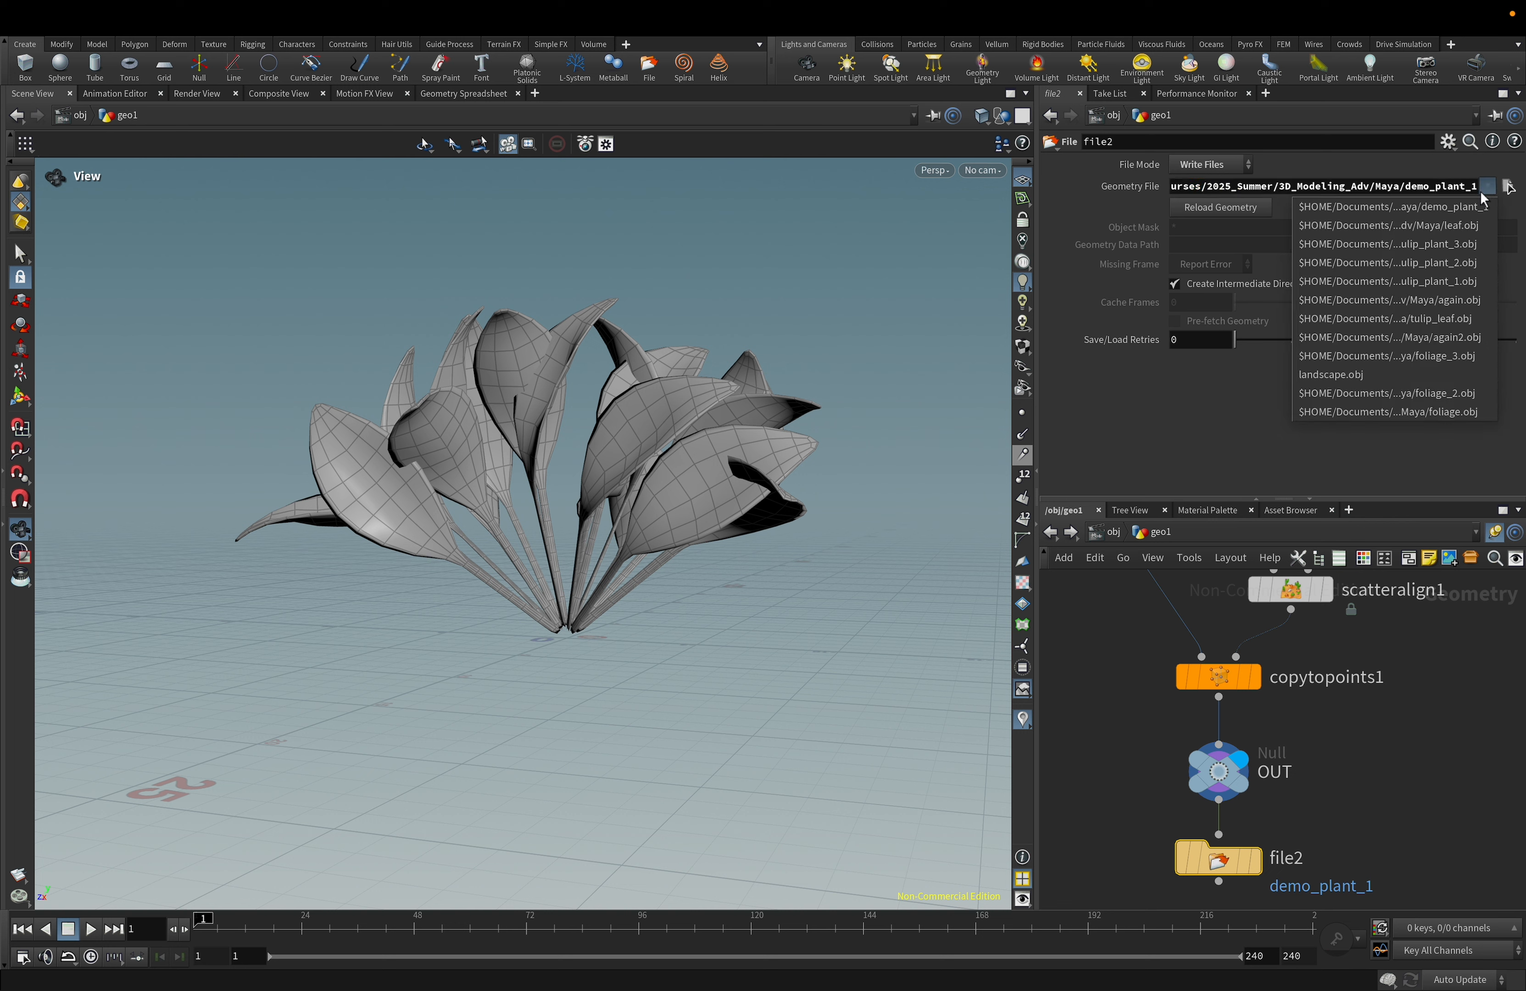
pyautogui.click(1482, 195)
pyautogui.click(1473, 188)
pyautogui.write('.obj')
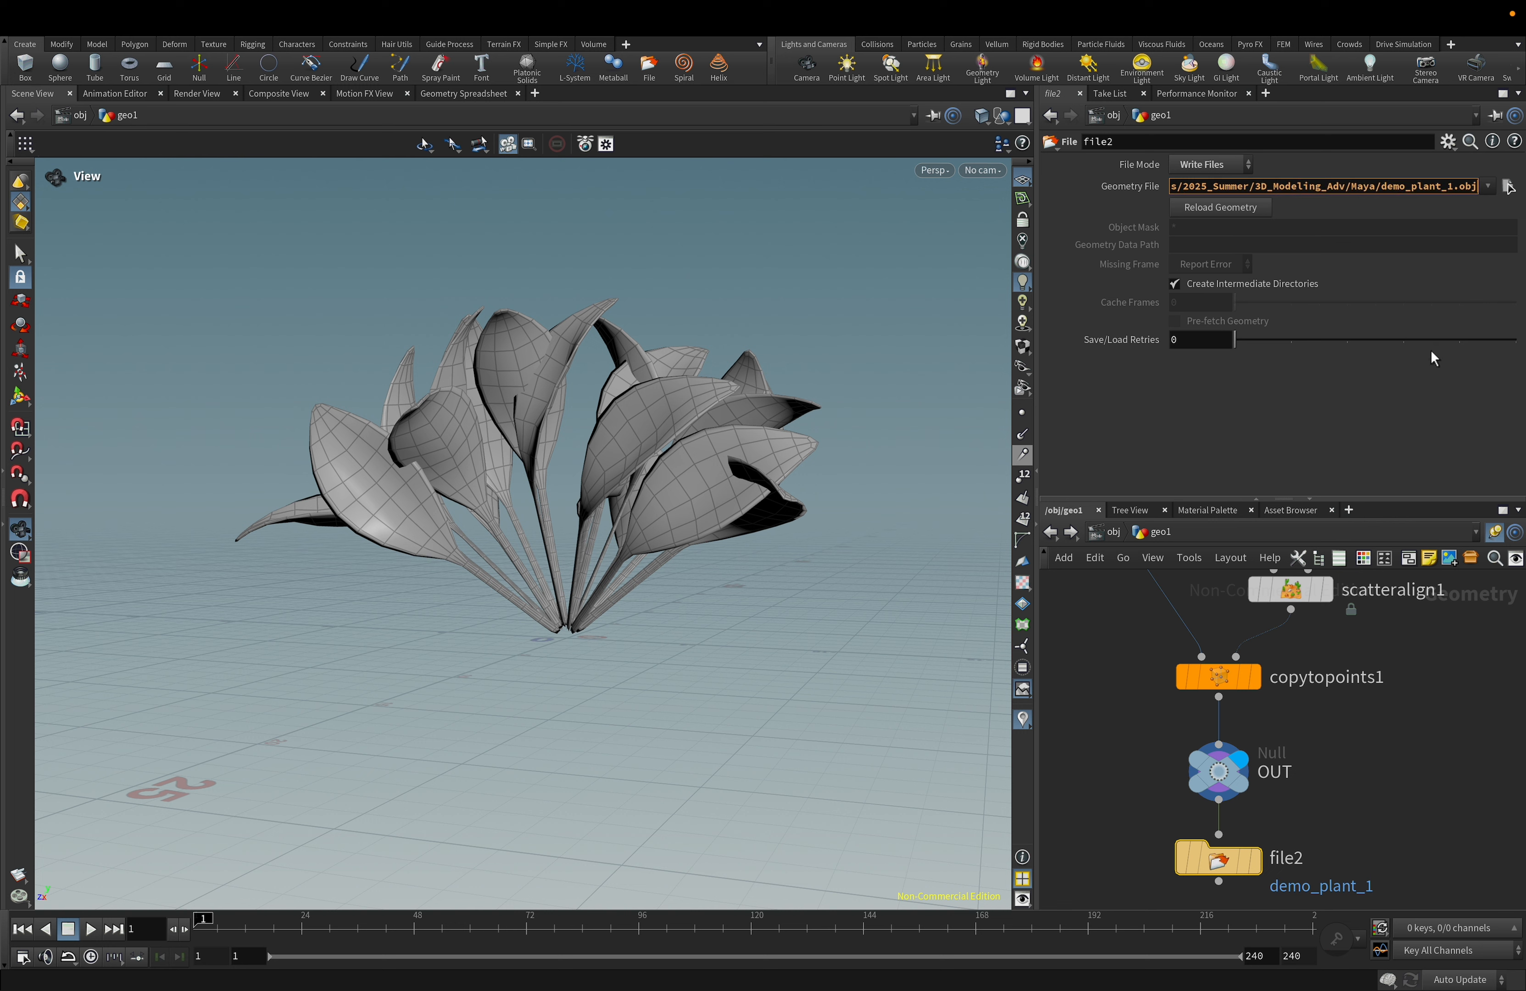
pyautogui.press('Return')
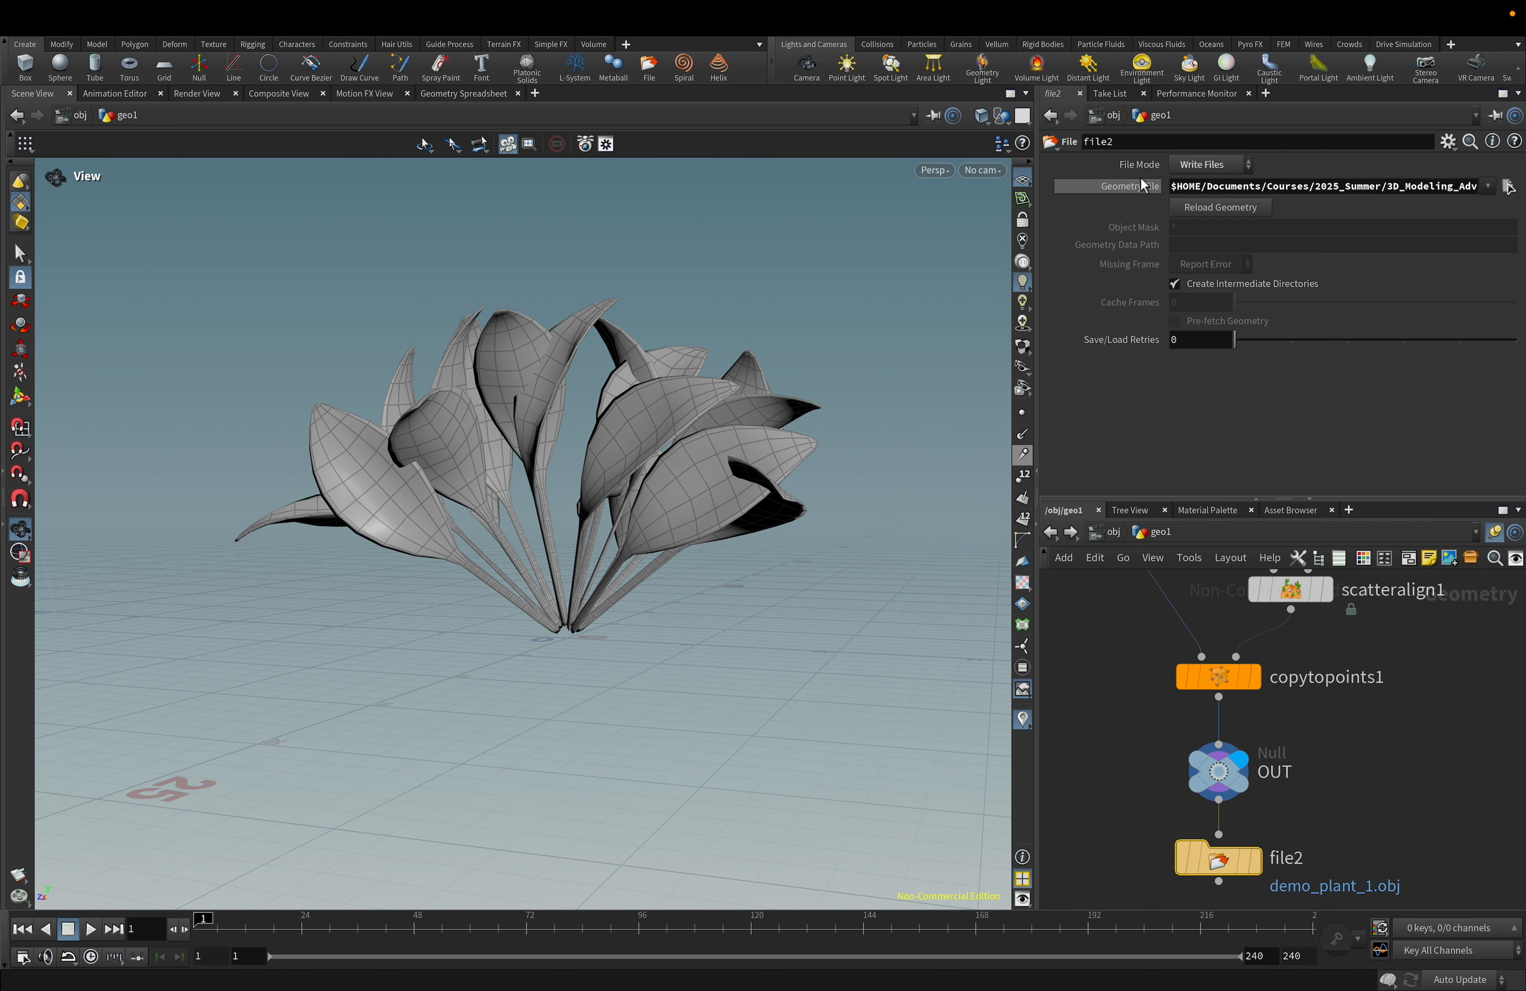
pyautogui.moveTo(1173, 186); pyautogui.dragTo(1522, 187)
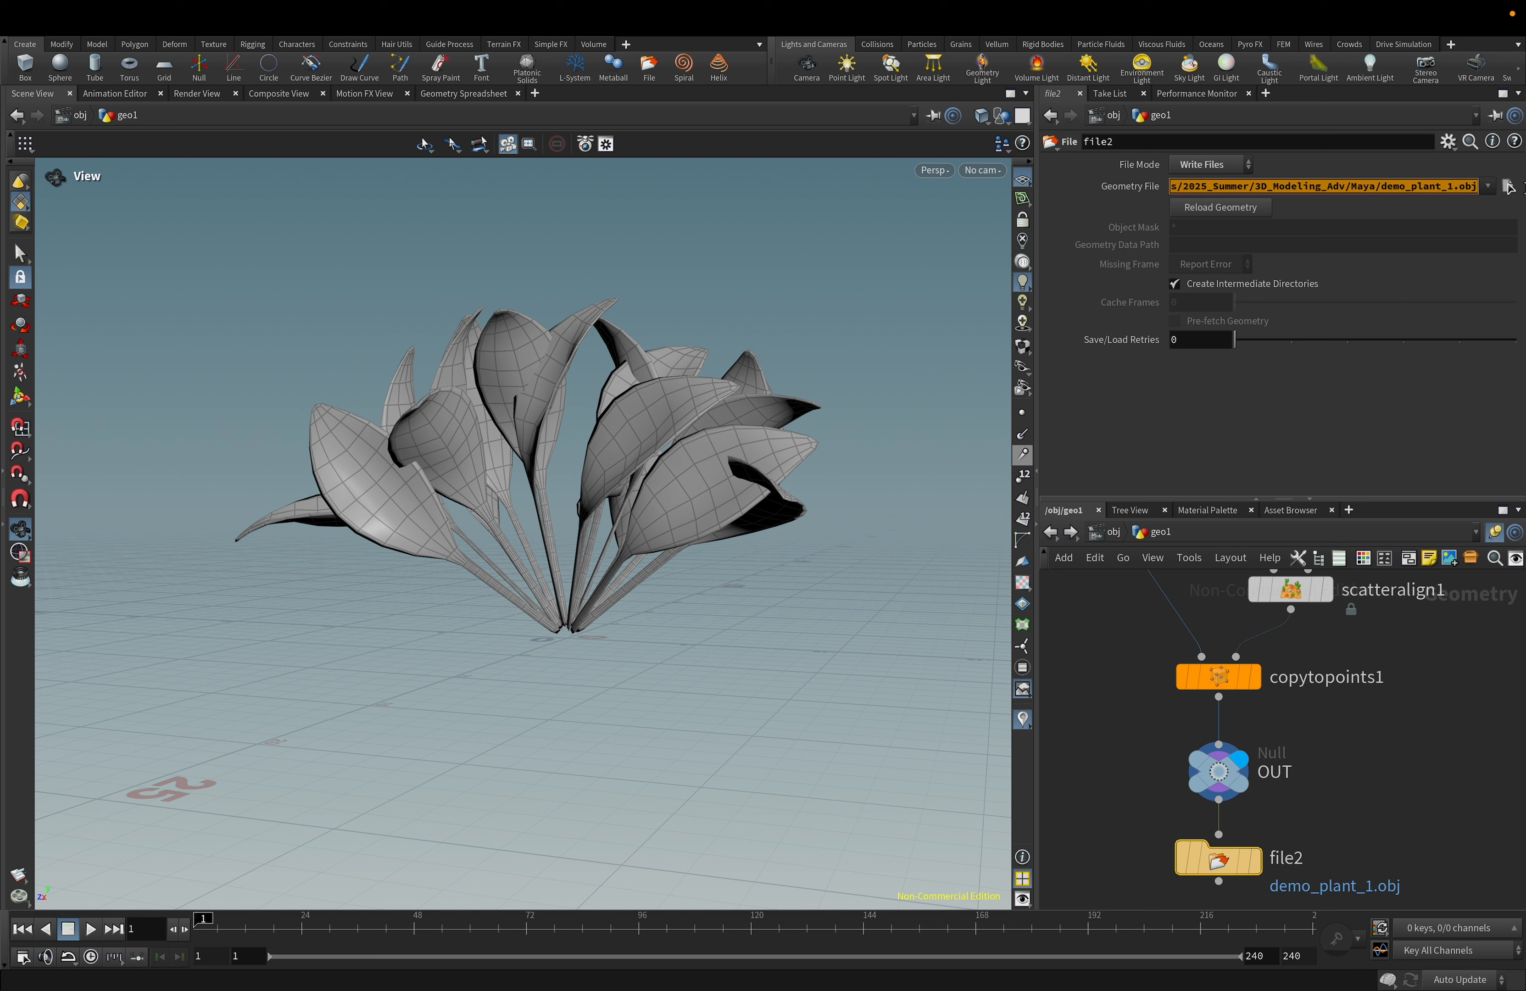
pyautogui.click(1258, 862)
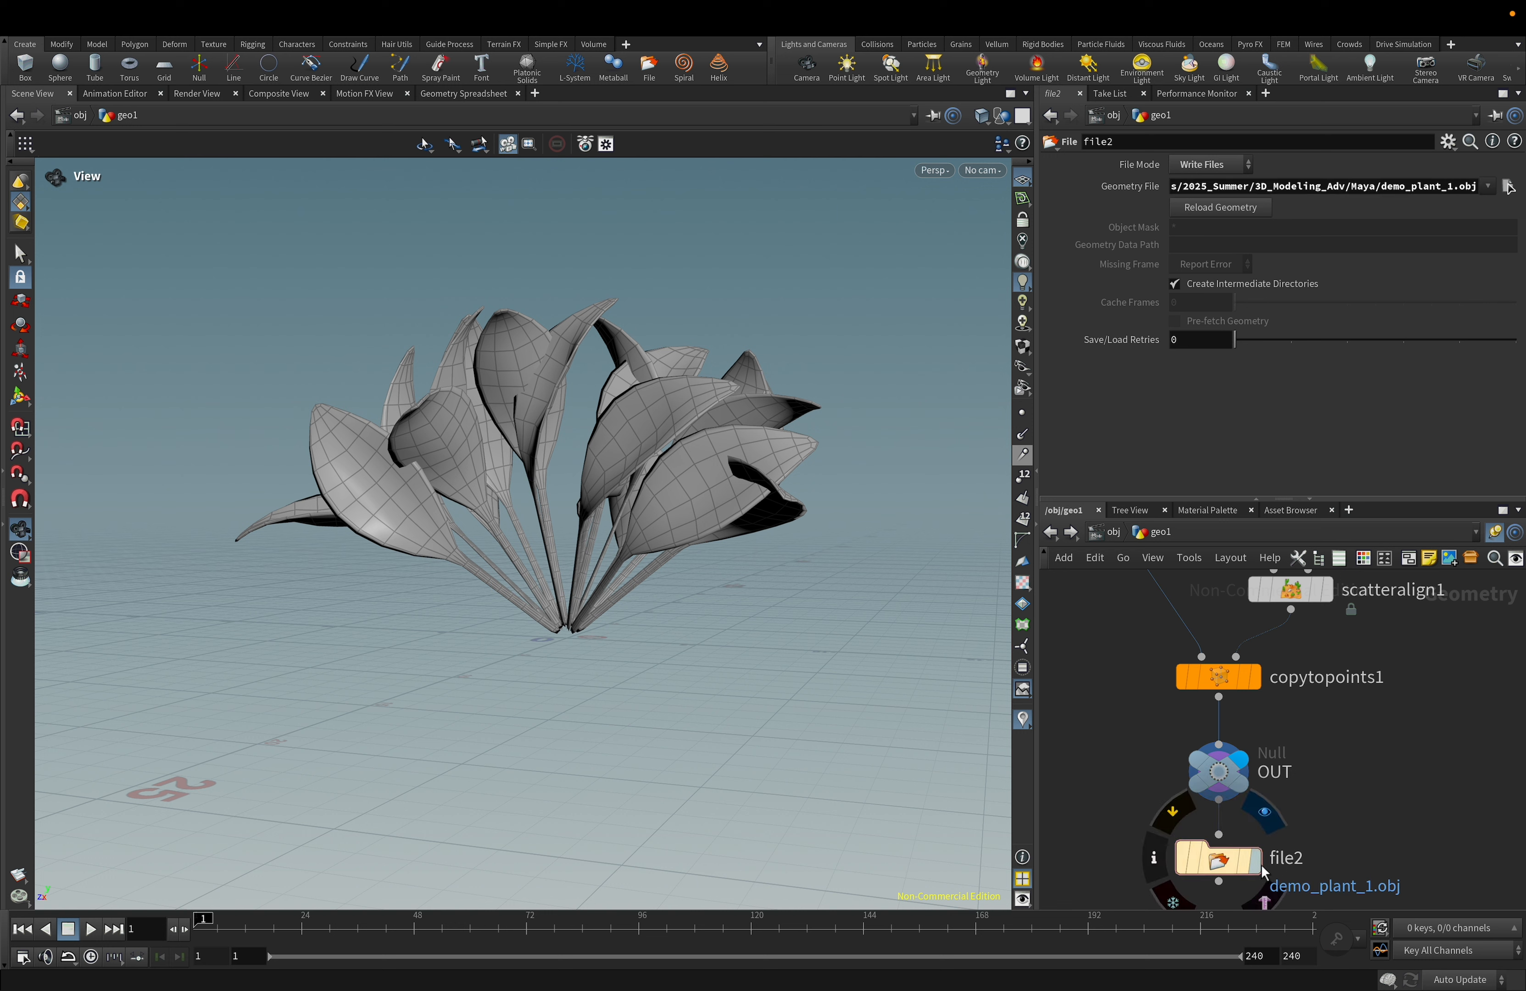
# Switch to Maya and create a new empty scene.
pyautogui.moveTo(982, 981)
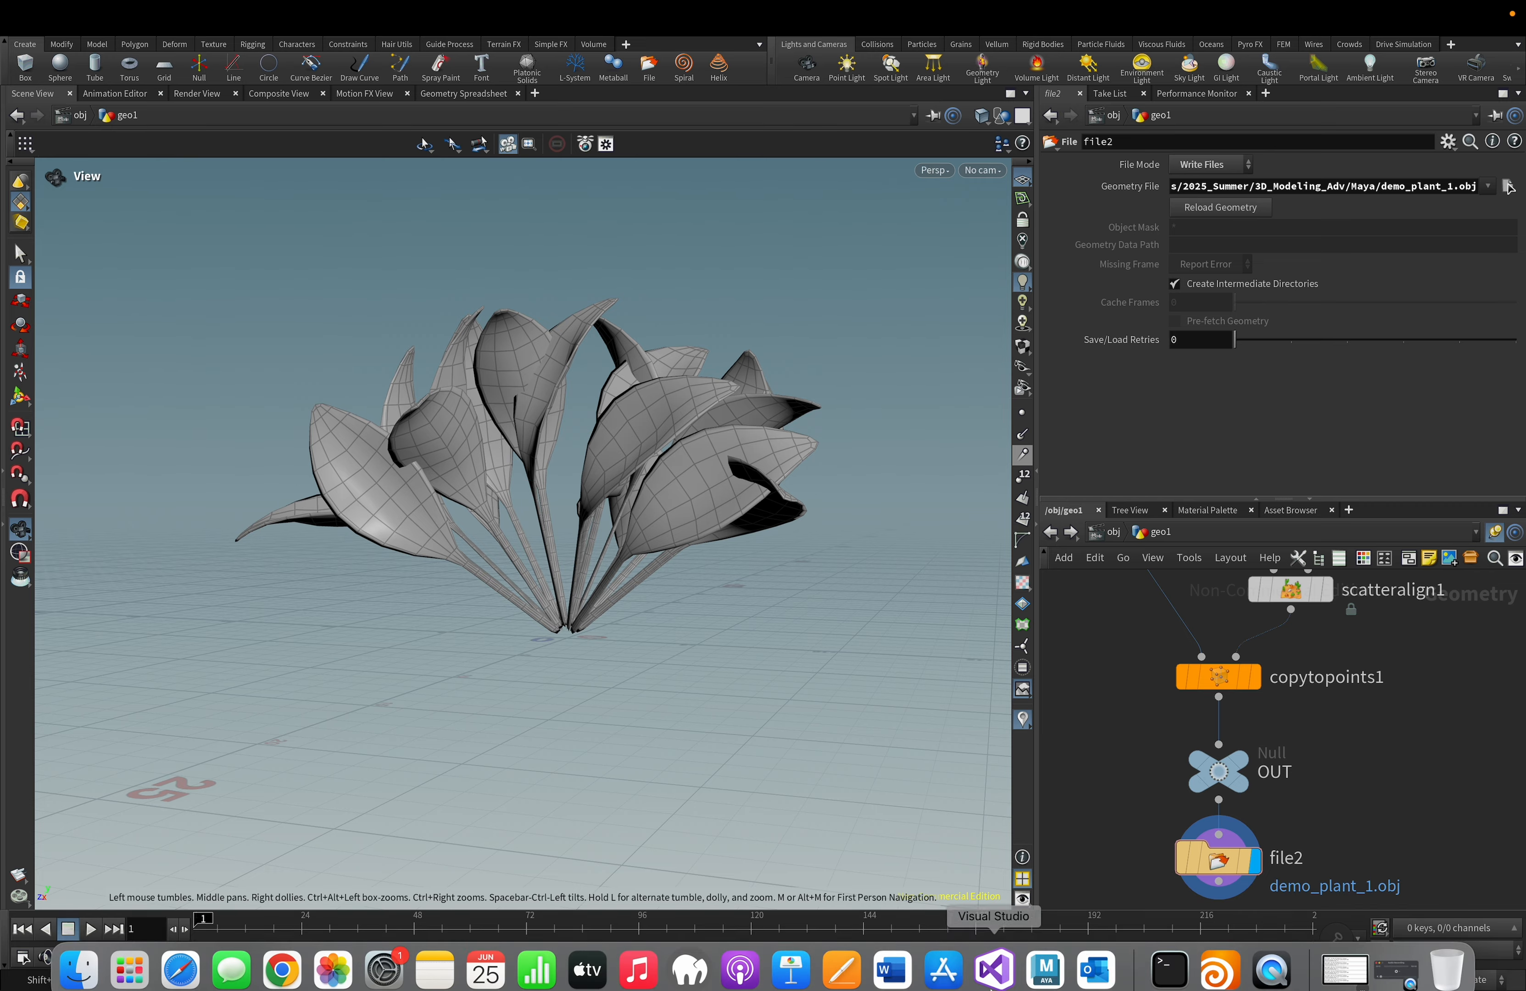
pyautogui.click(1037, 971)
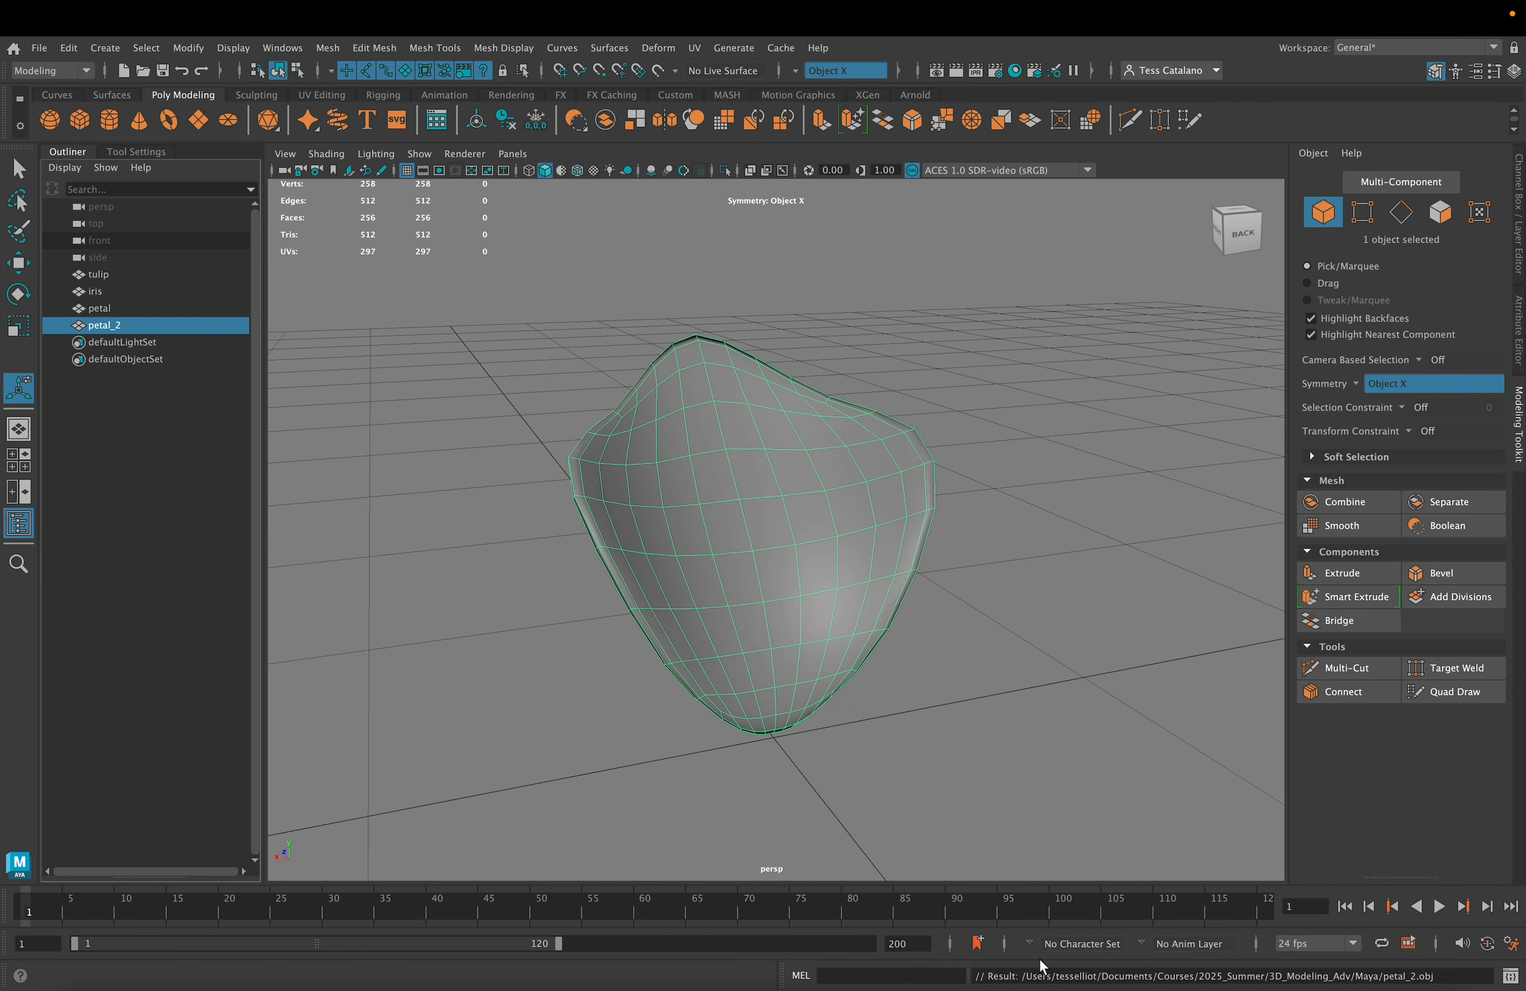
pyautogui.click(39, 47)
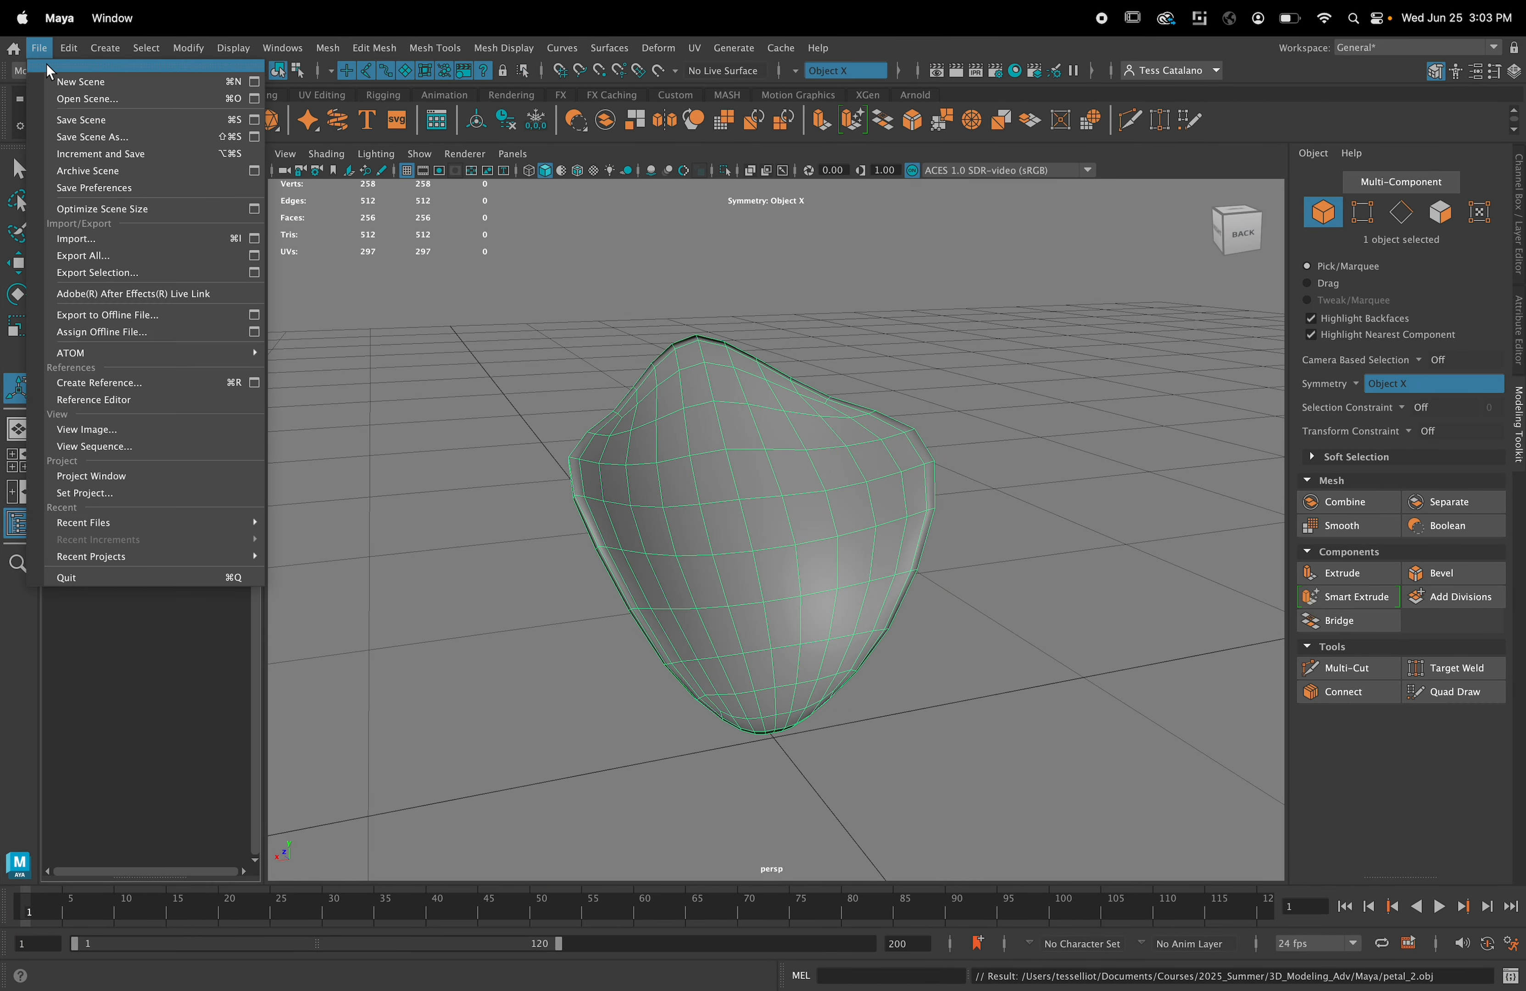
pyautogui.click(55, 83)
pyautogui.click(712, 527)
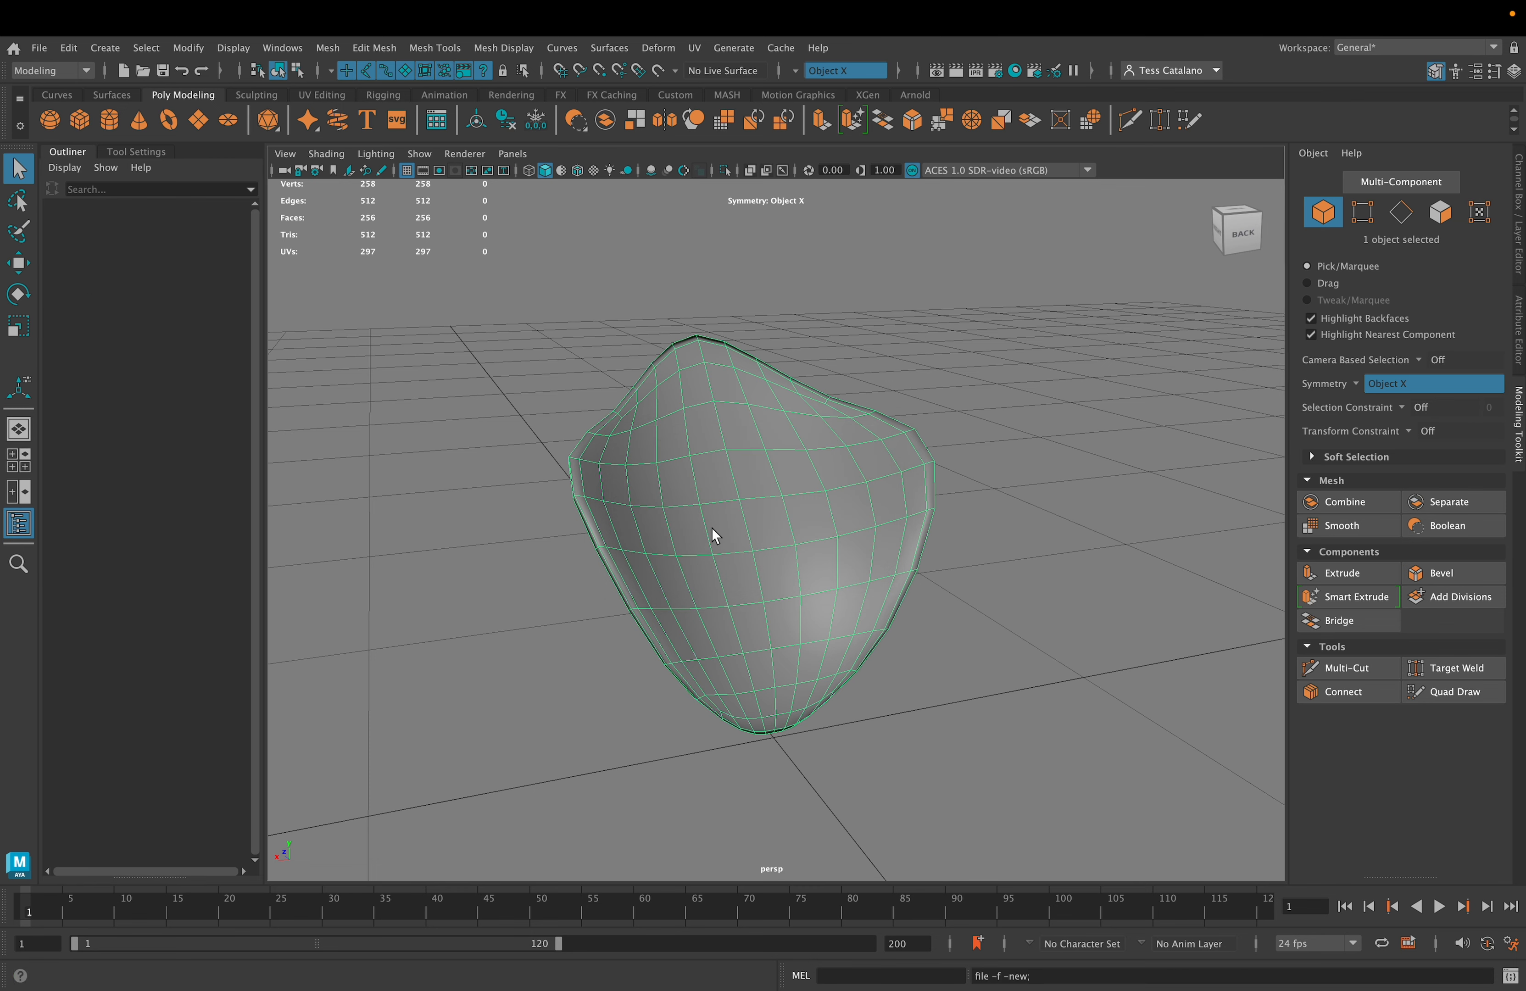
# Import demo_plant_1.obj into the empty scene and view the plant from several sides.
pyautogui.click(39, 48)
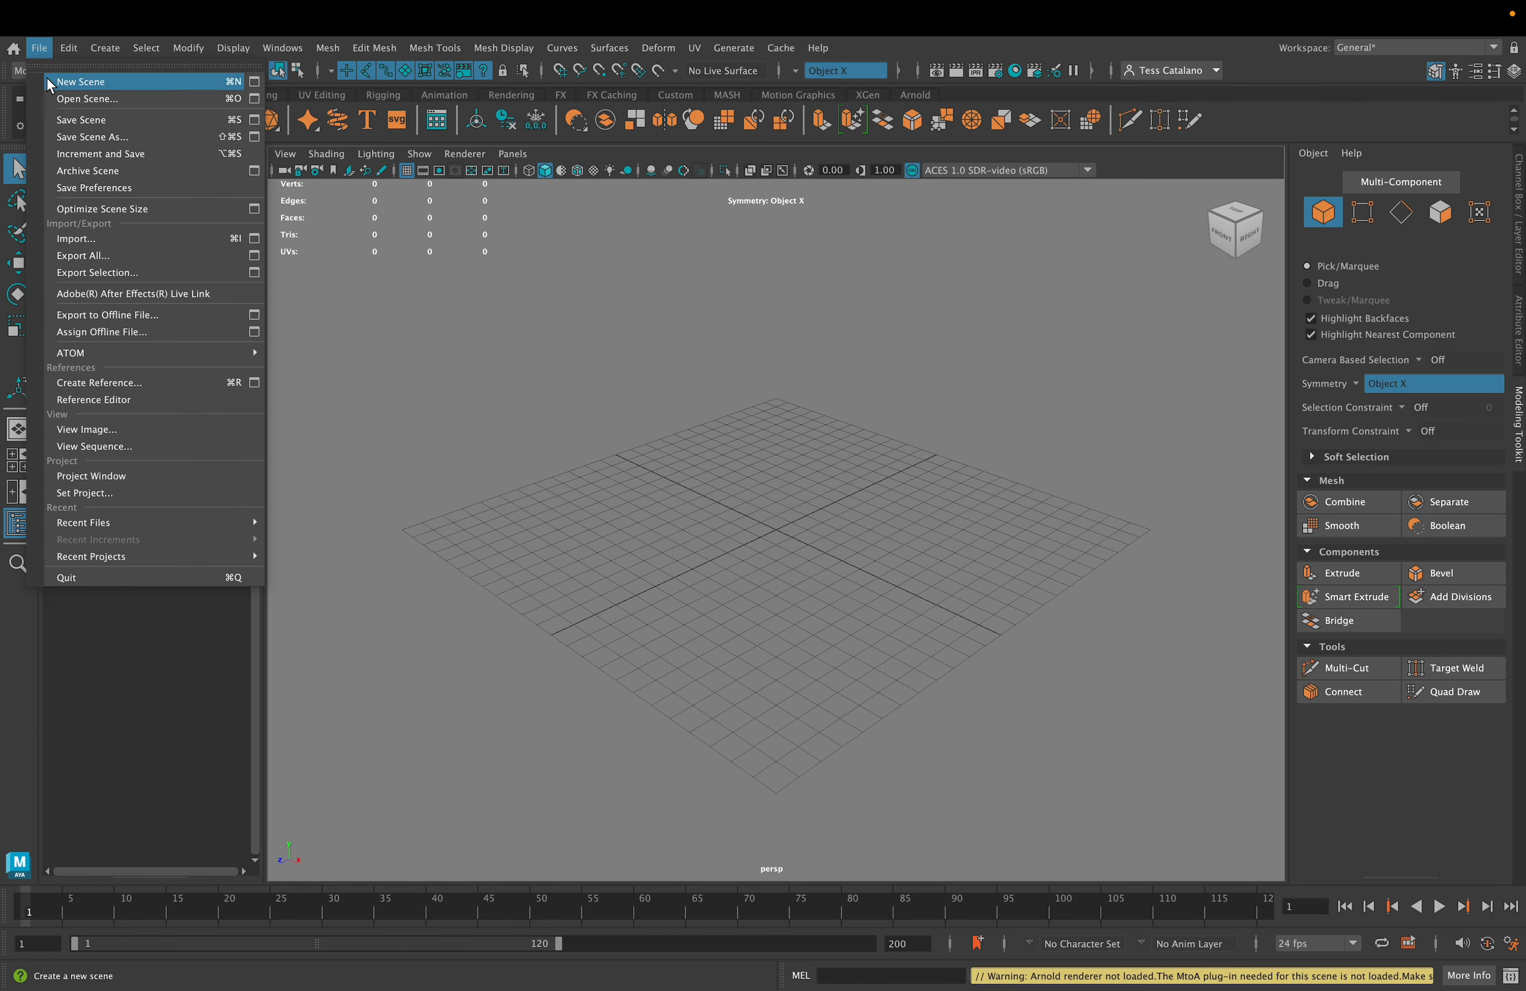
pyautogui.click(95, 238)
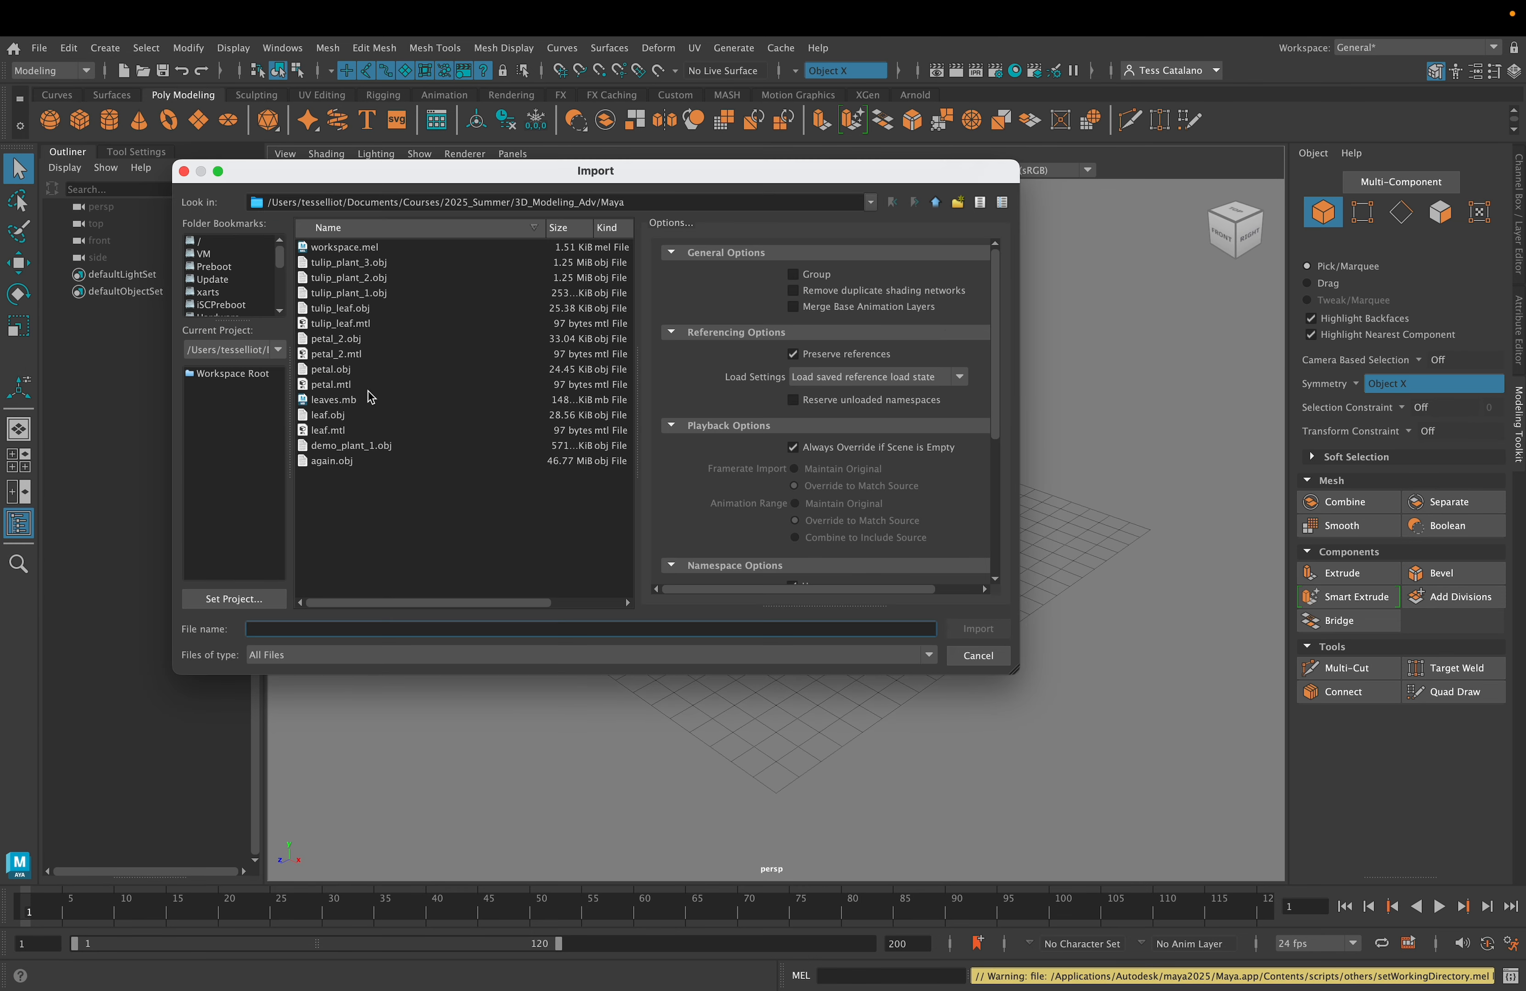
pyautogui.click(370, 451)
pyautogui.click(977, 628)
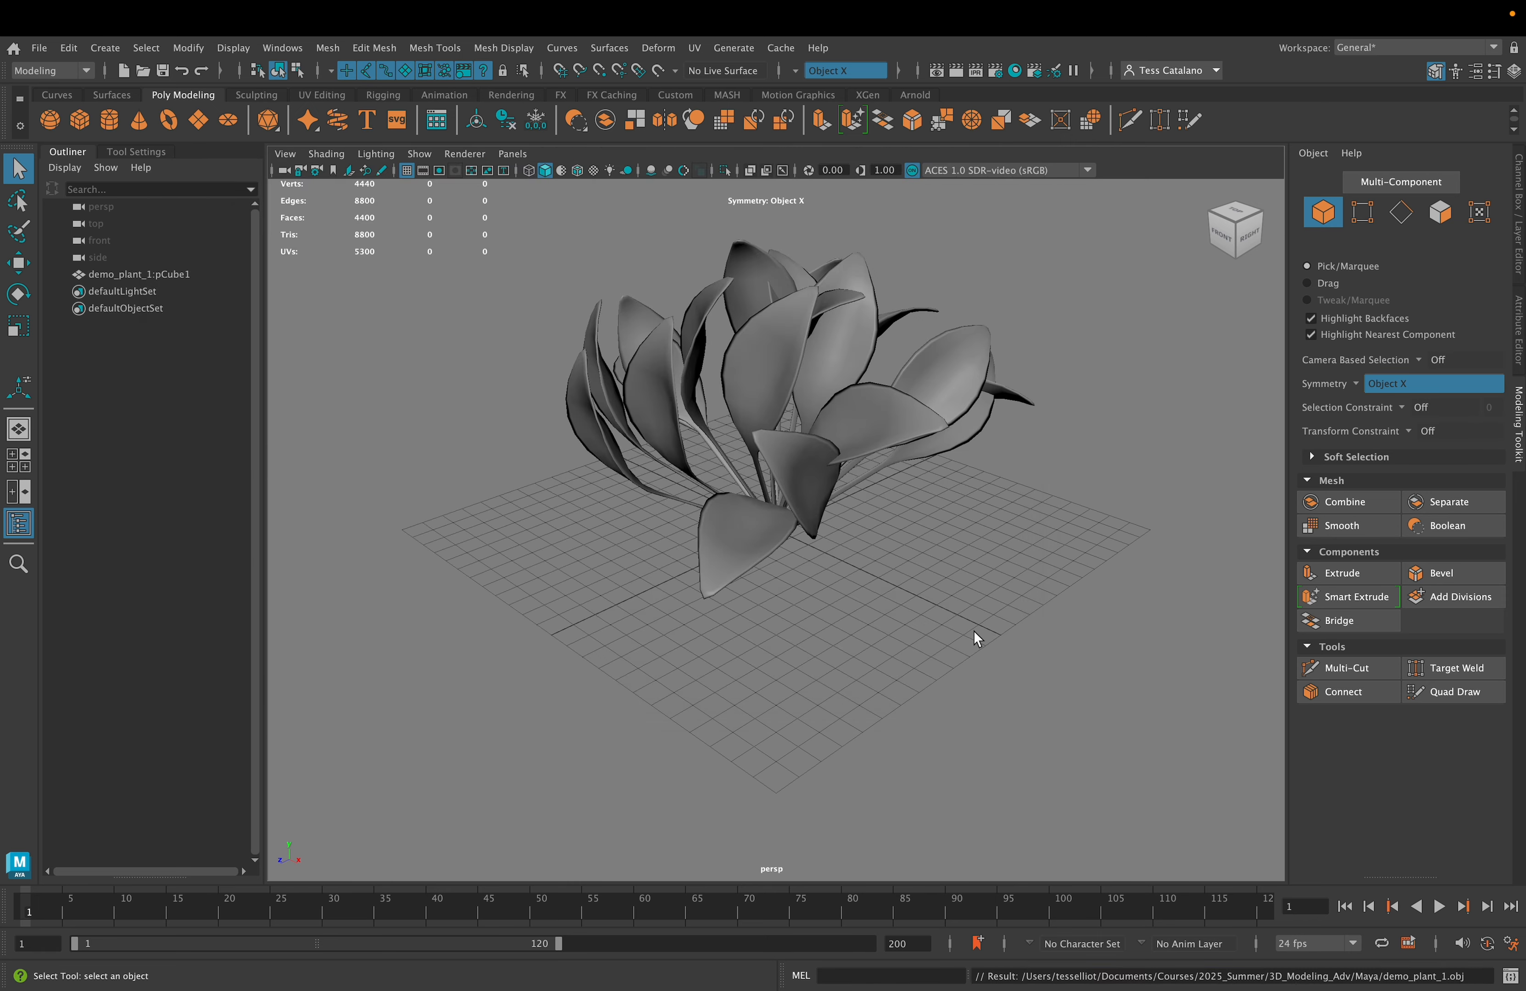
pyautogui.keyDown('alt'); pyautogui.moveTo(845, 622); pyautogui.dragTo(703, 593); pyautogui.keyUp('alt')
pyautogui.keyDown('alt'); pyautogui.moveTo(616, 573); pyautogui.dragTo(804, 644); pyautogui.keyUp('alt')
# Switch to Houdini and set scatteralign1's Global Seed to 4 and Total Points to 10.
pyautogui.moveTo(1030, 984)
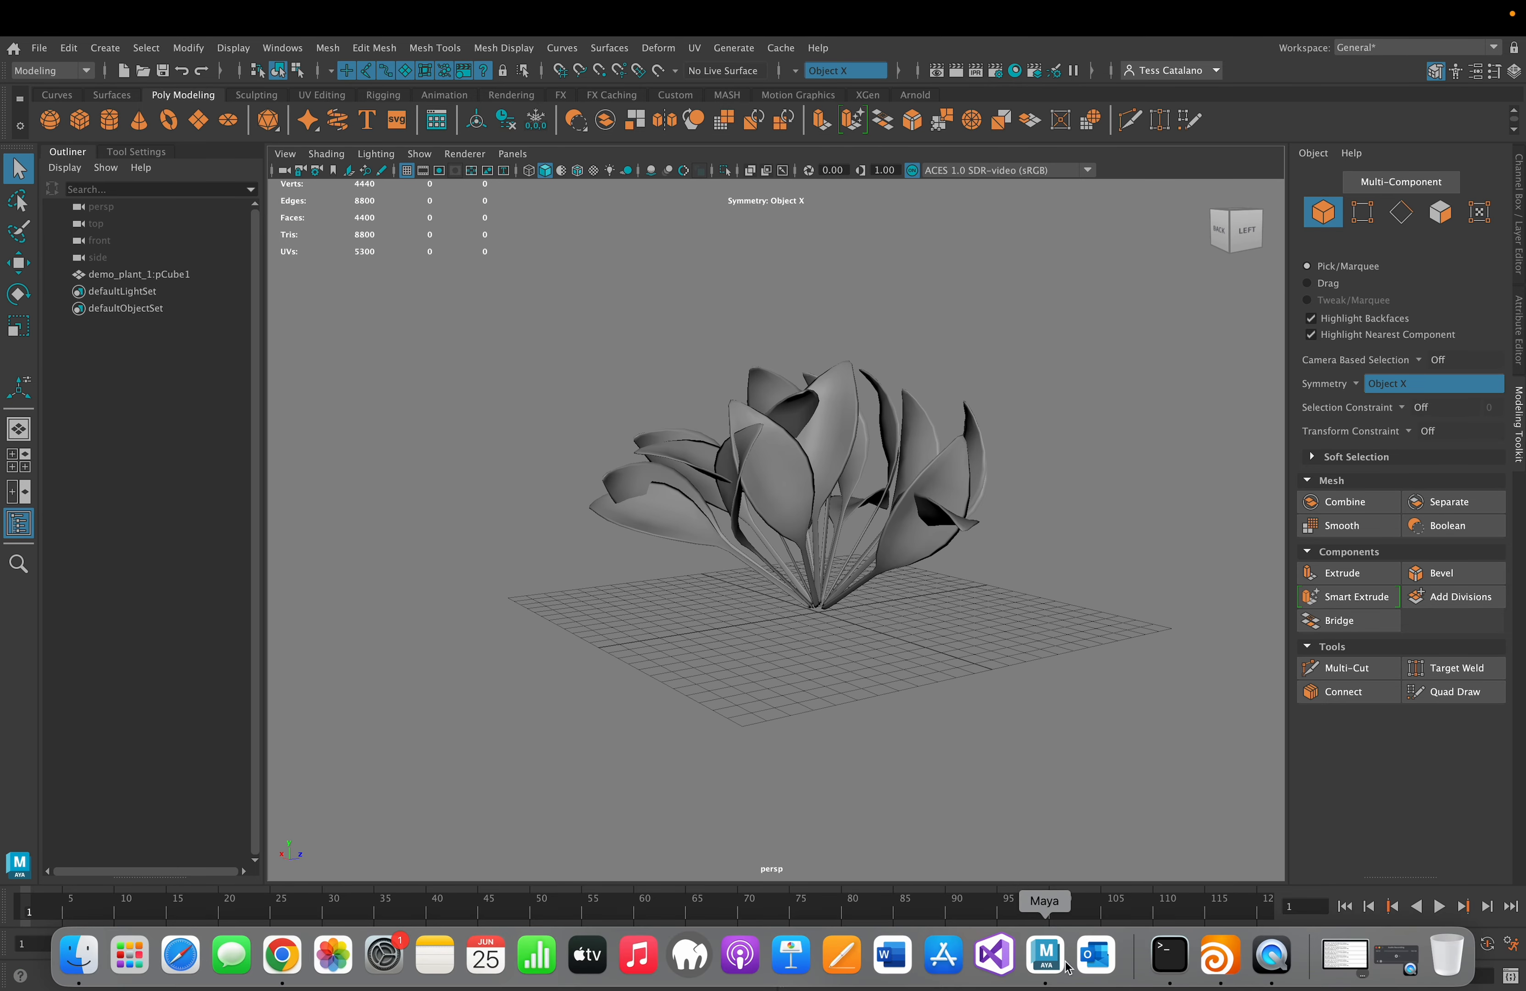
pyautogui.click(1220, 956)
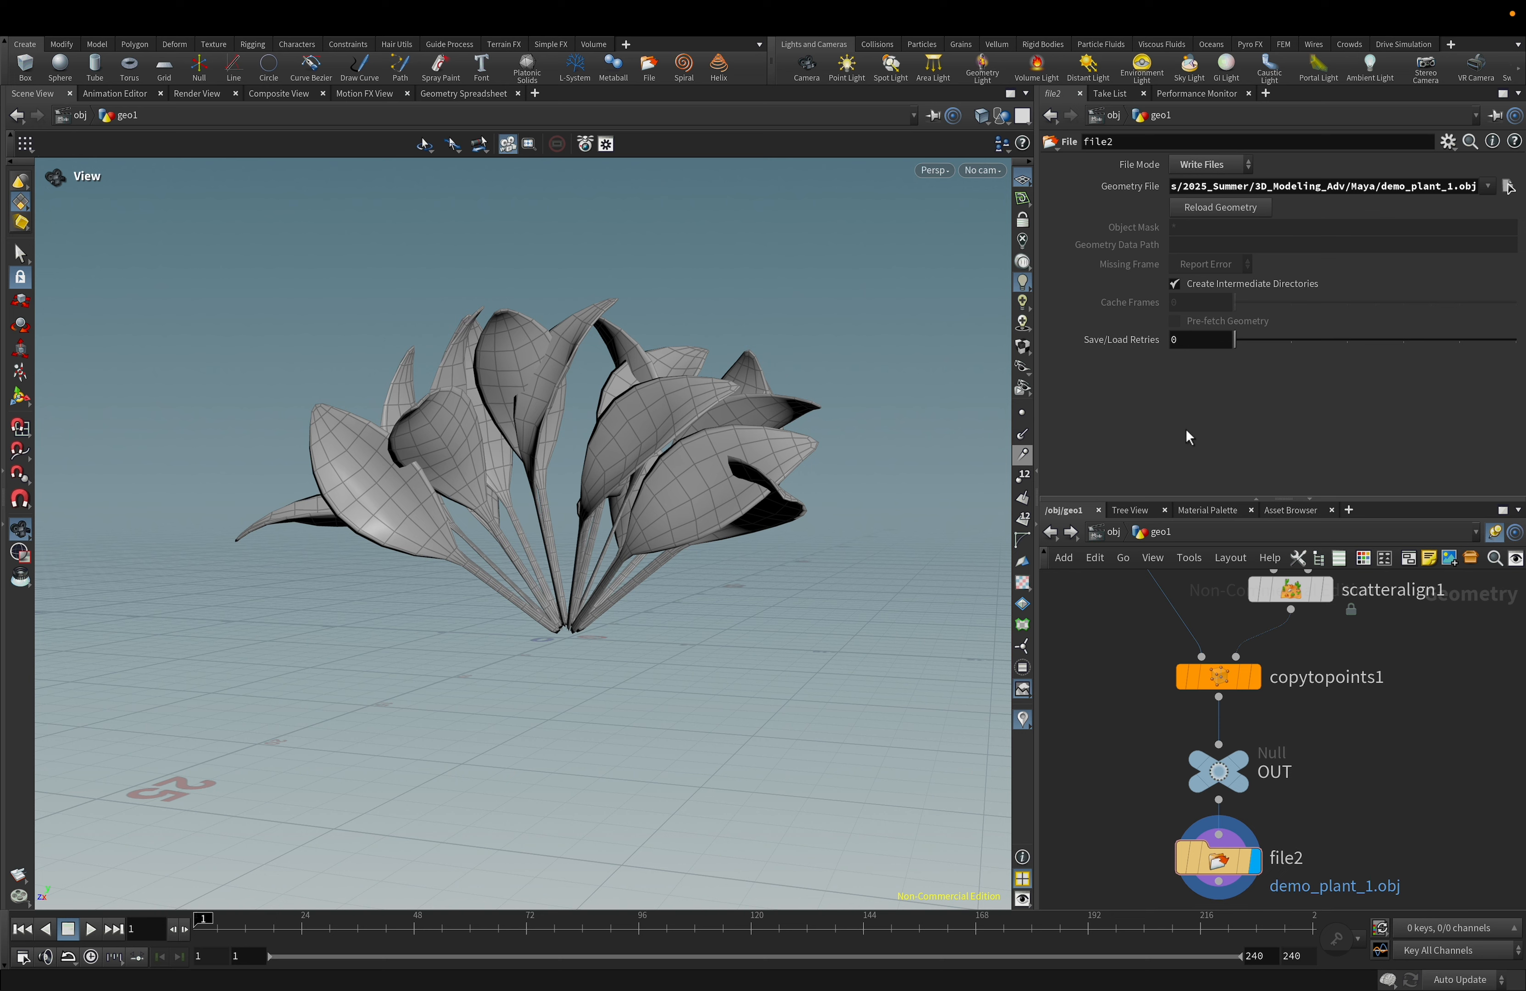
pyautogui.click(1290, 589)
pyautogui.click(1342, 225)
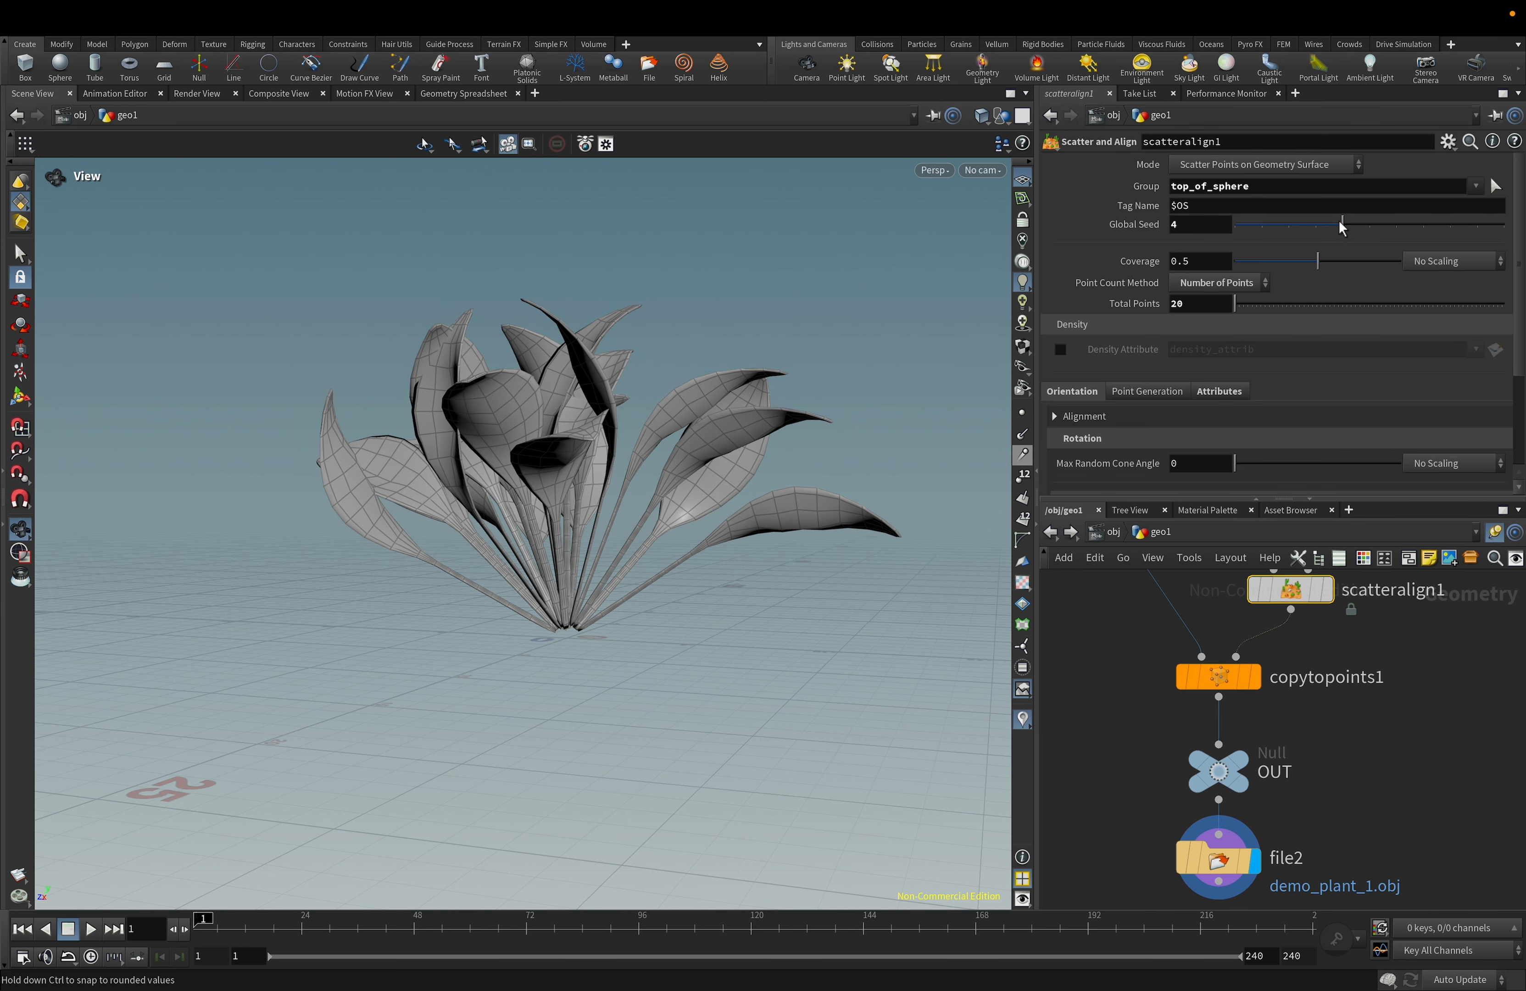
pyautogui.click(1212, 301)
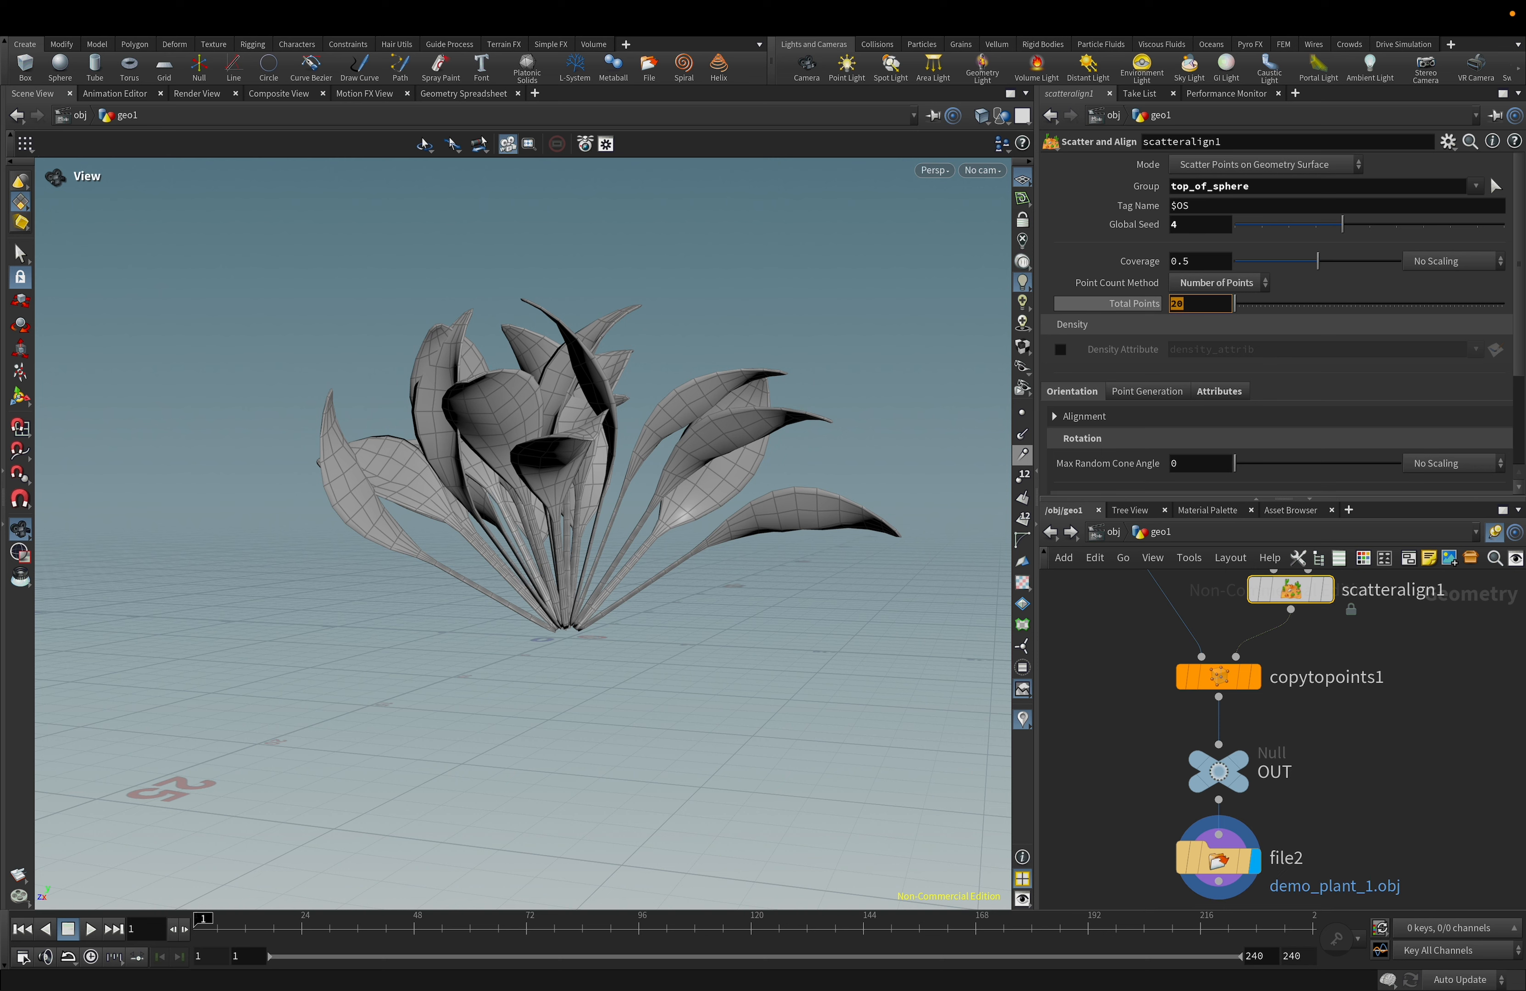
pyautogui.write('10')
pyautogui.press('Return')
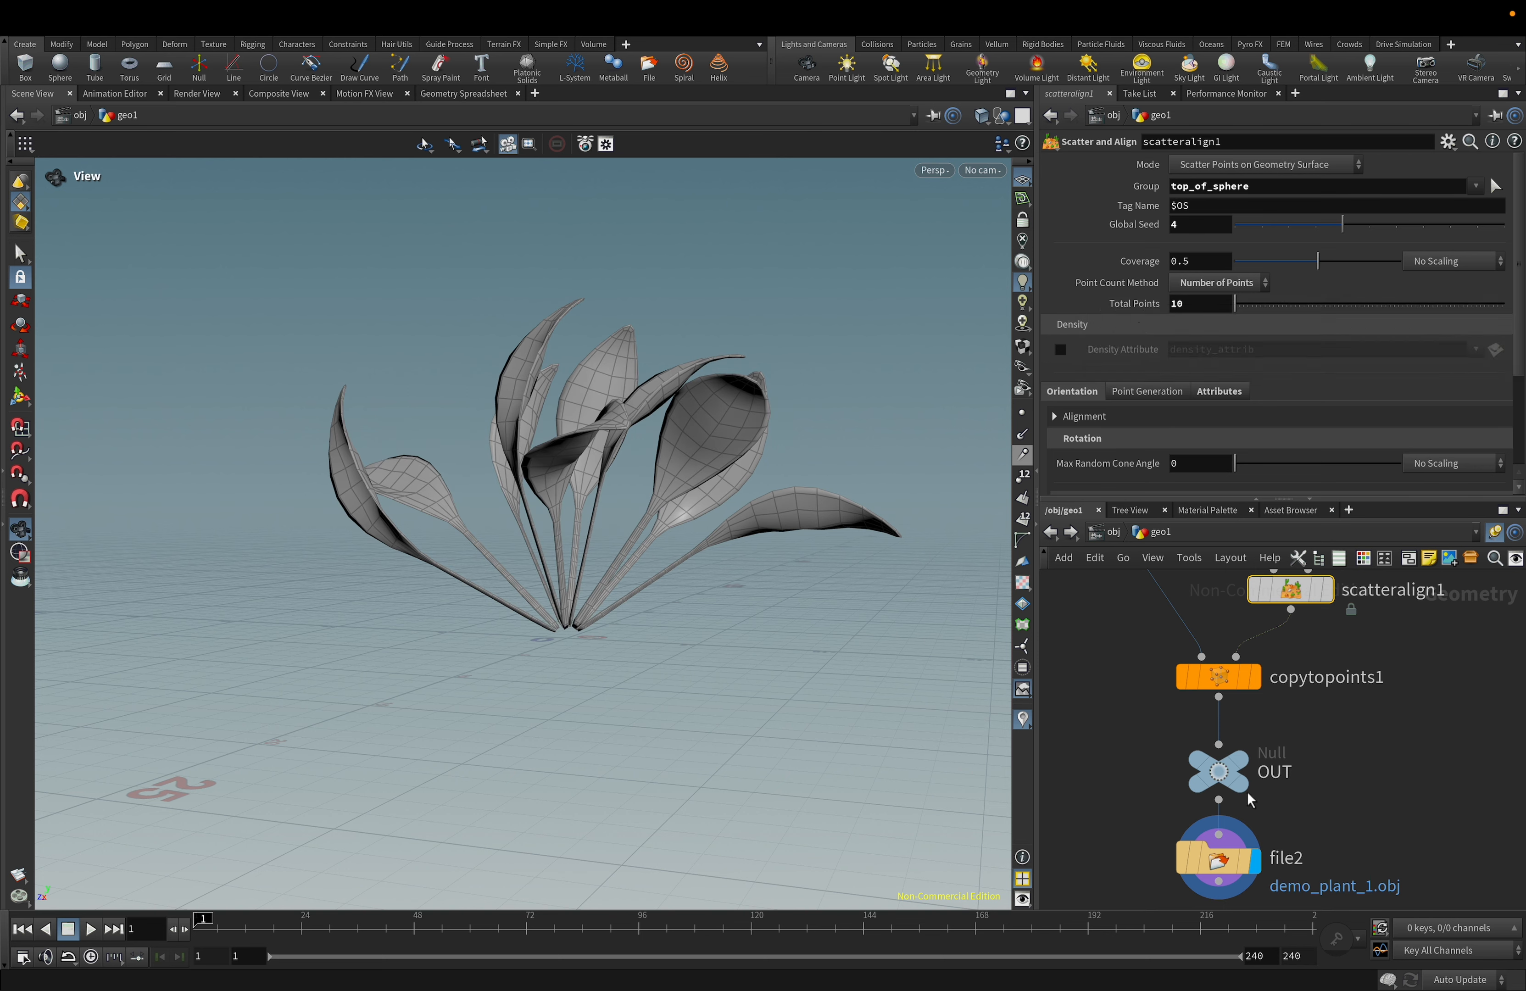
# Display OUT, rename file2's output file to demo_plant_2.obj, and display file2 again to write the second plant.
pyautogui.click(1240, 761)
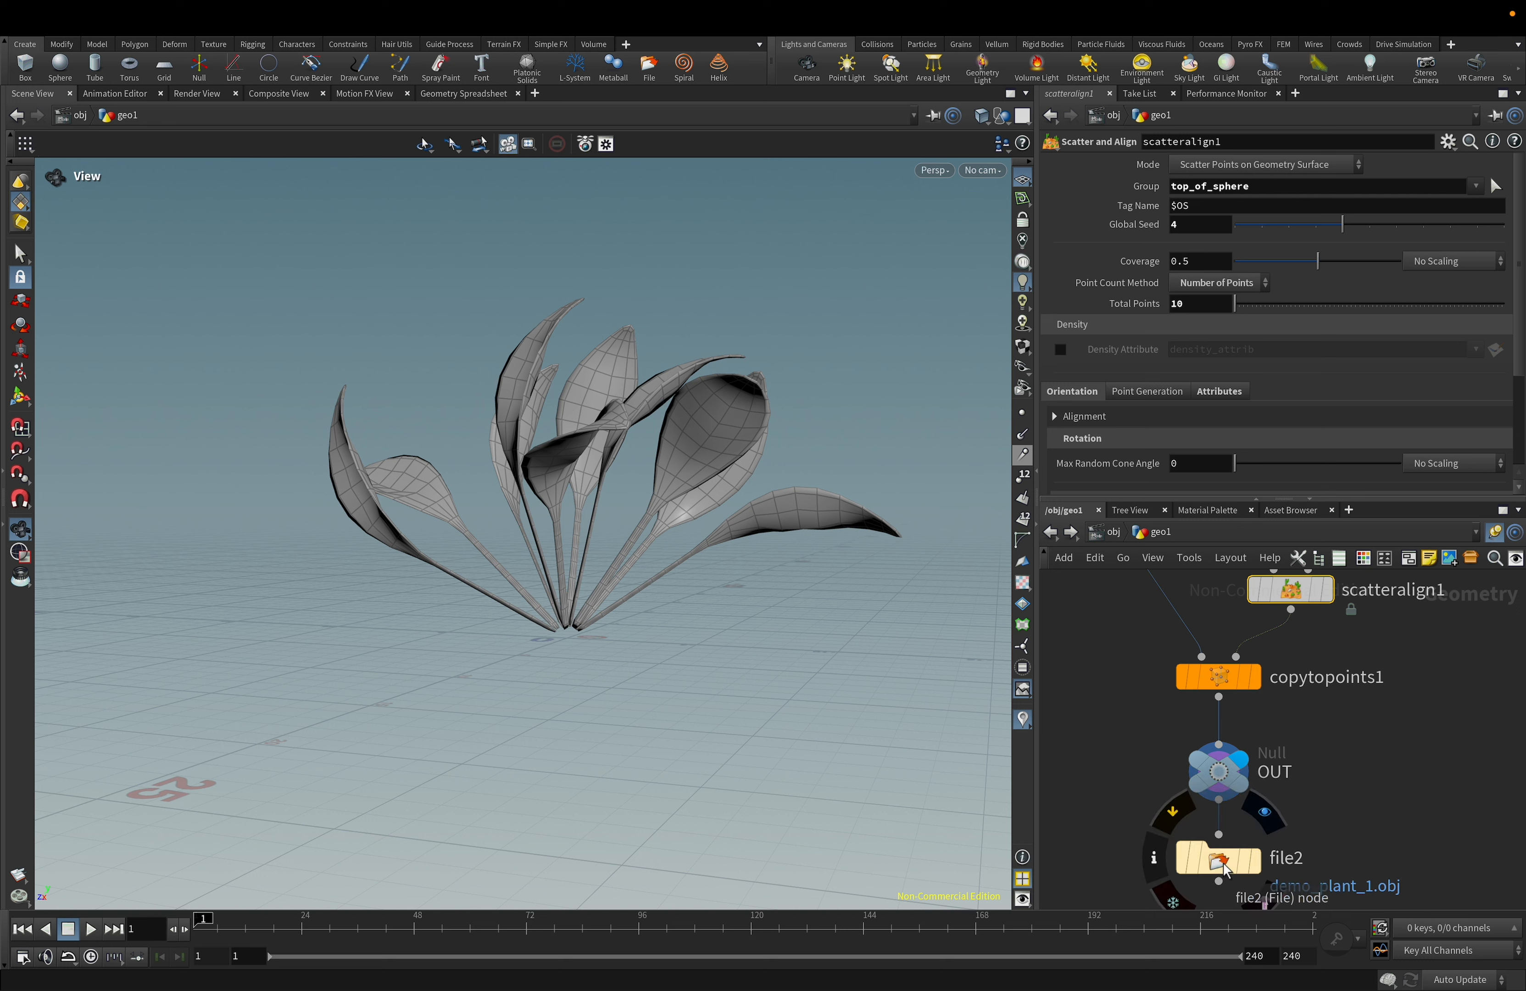
pyautogui.click(1220, 864)
pyautogui.click(1461, 185)
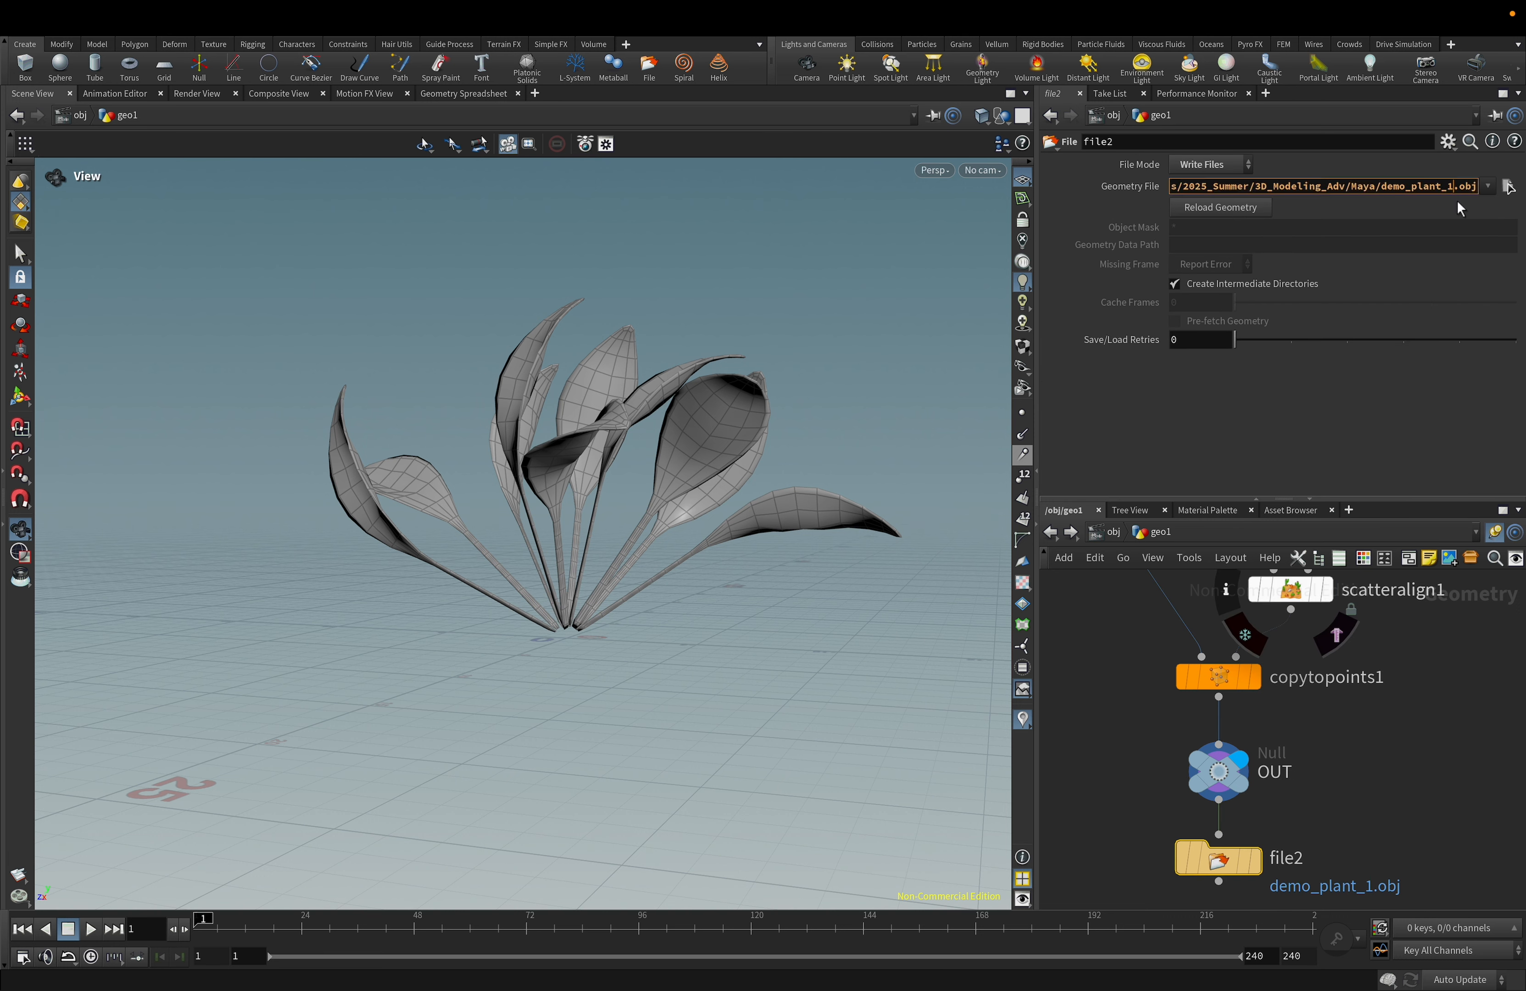
pyautogui.press('BackSpace')
pyautogui.write('2')
pyautogui.press('Return')
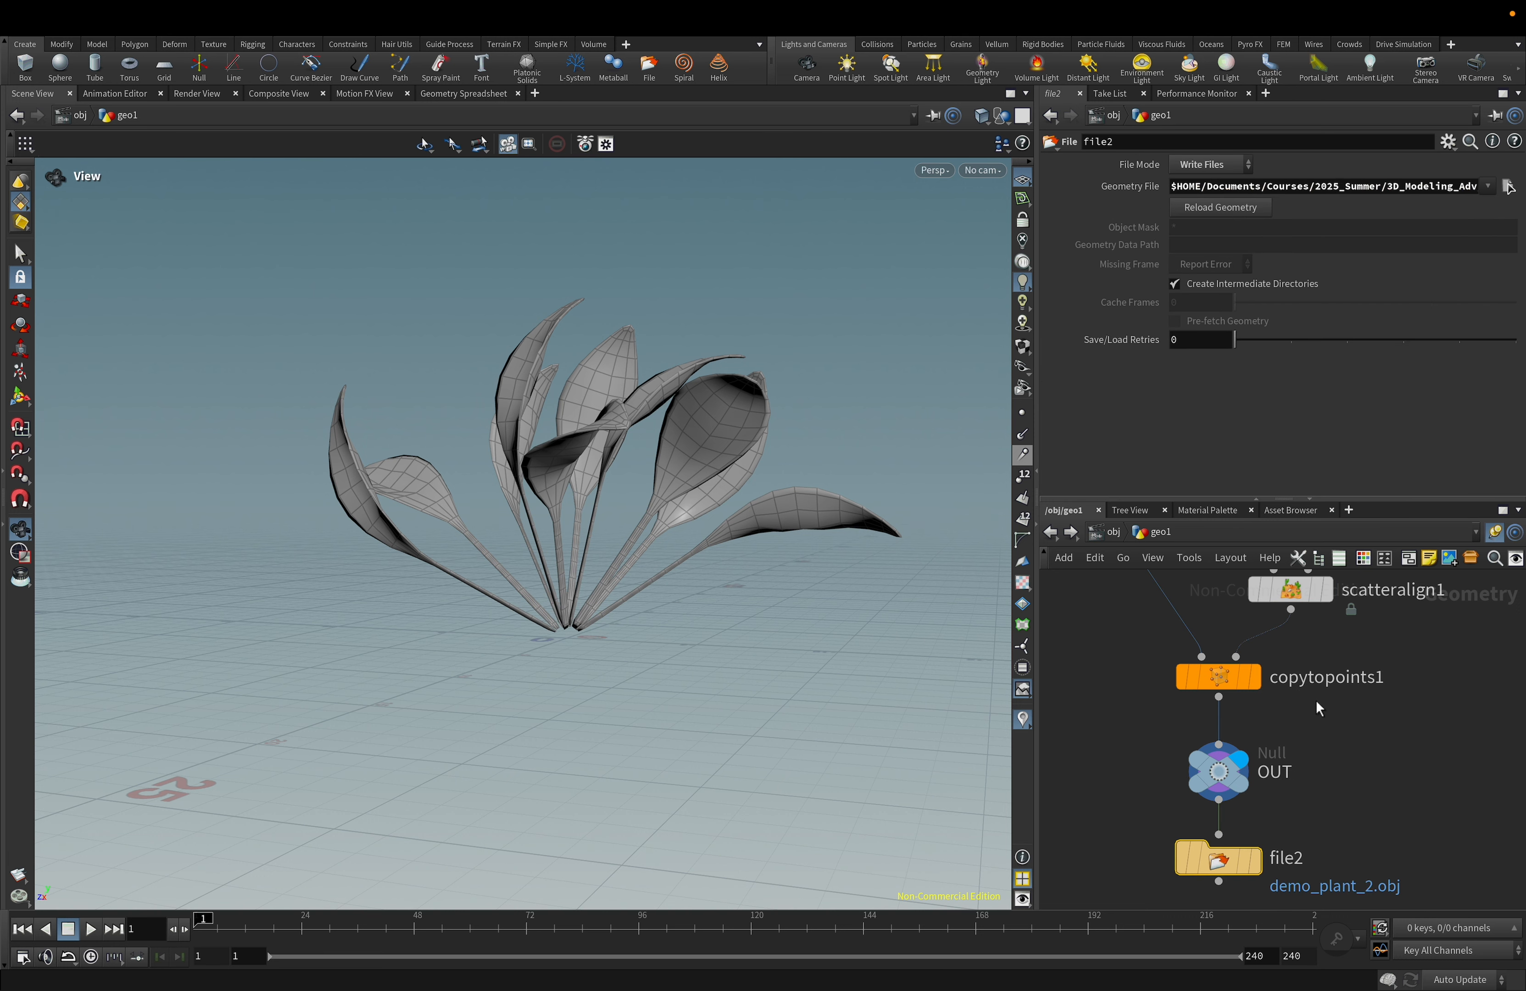
pyautogui.click(1253, 870)
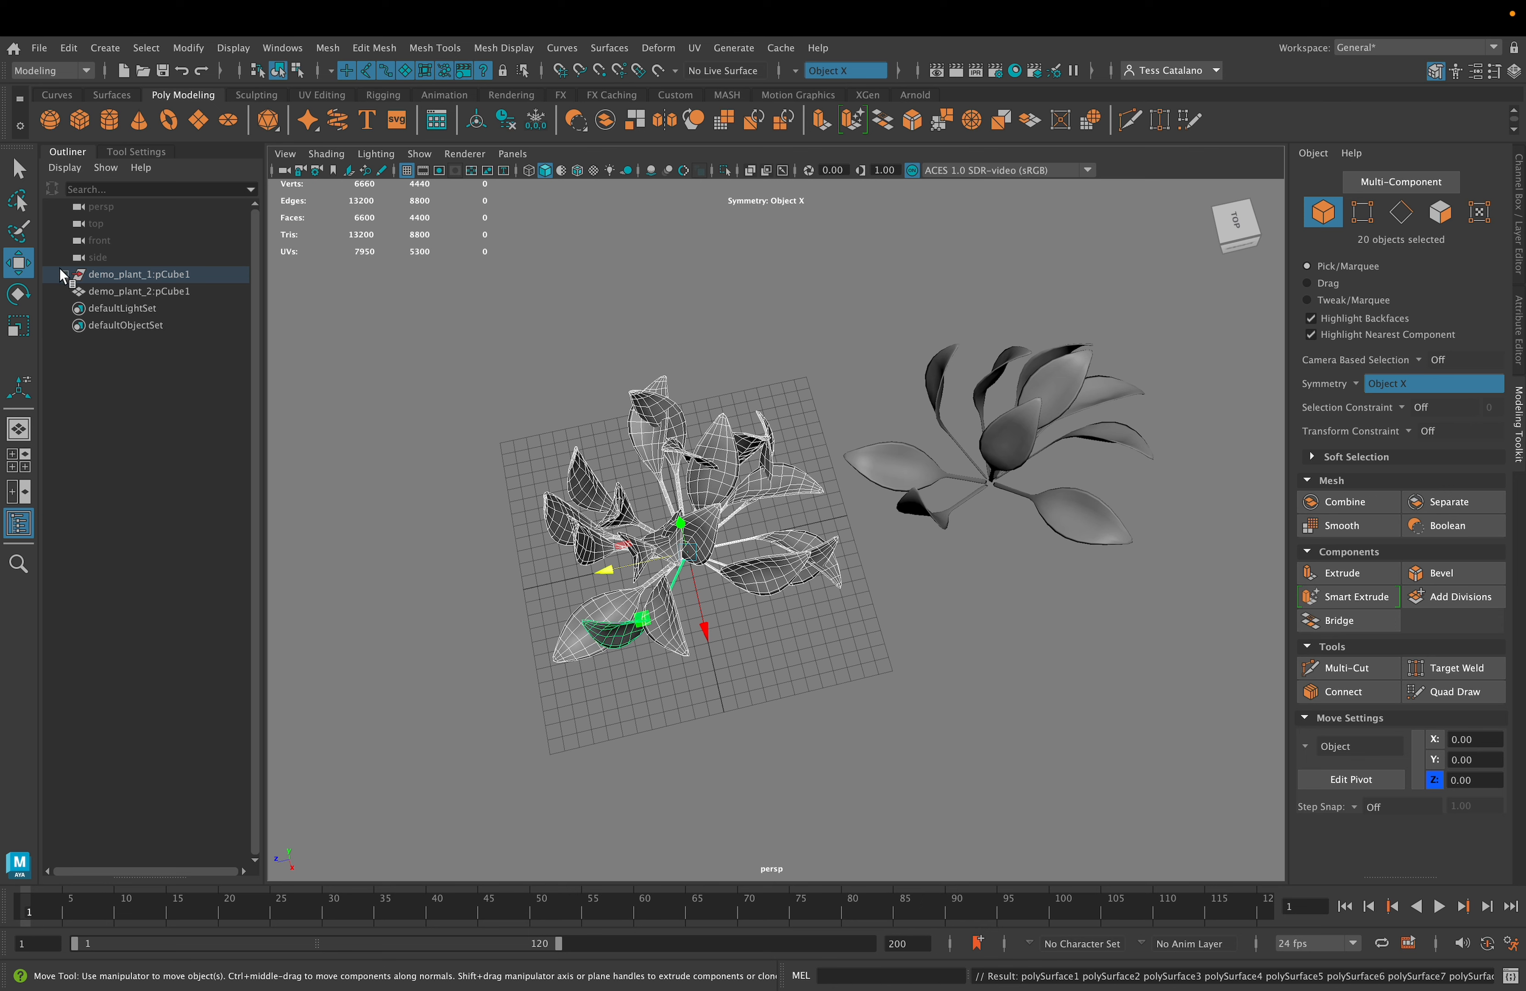
# In Maya, expand the demo_plant_1 group and select its separated leaf surfaces individually to examine them.
pyautogui.click(65, 274)
pyautogui.click(122, 291)
pyautogui.click(120, 309)
pyautogui.click(125, 342)
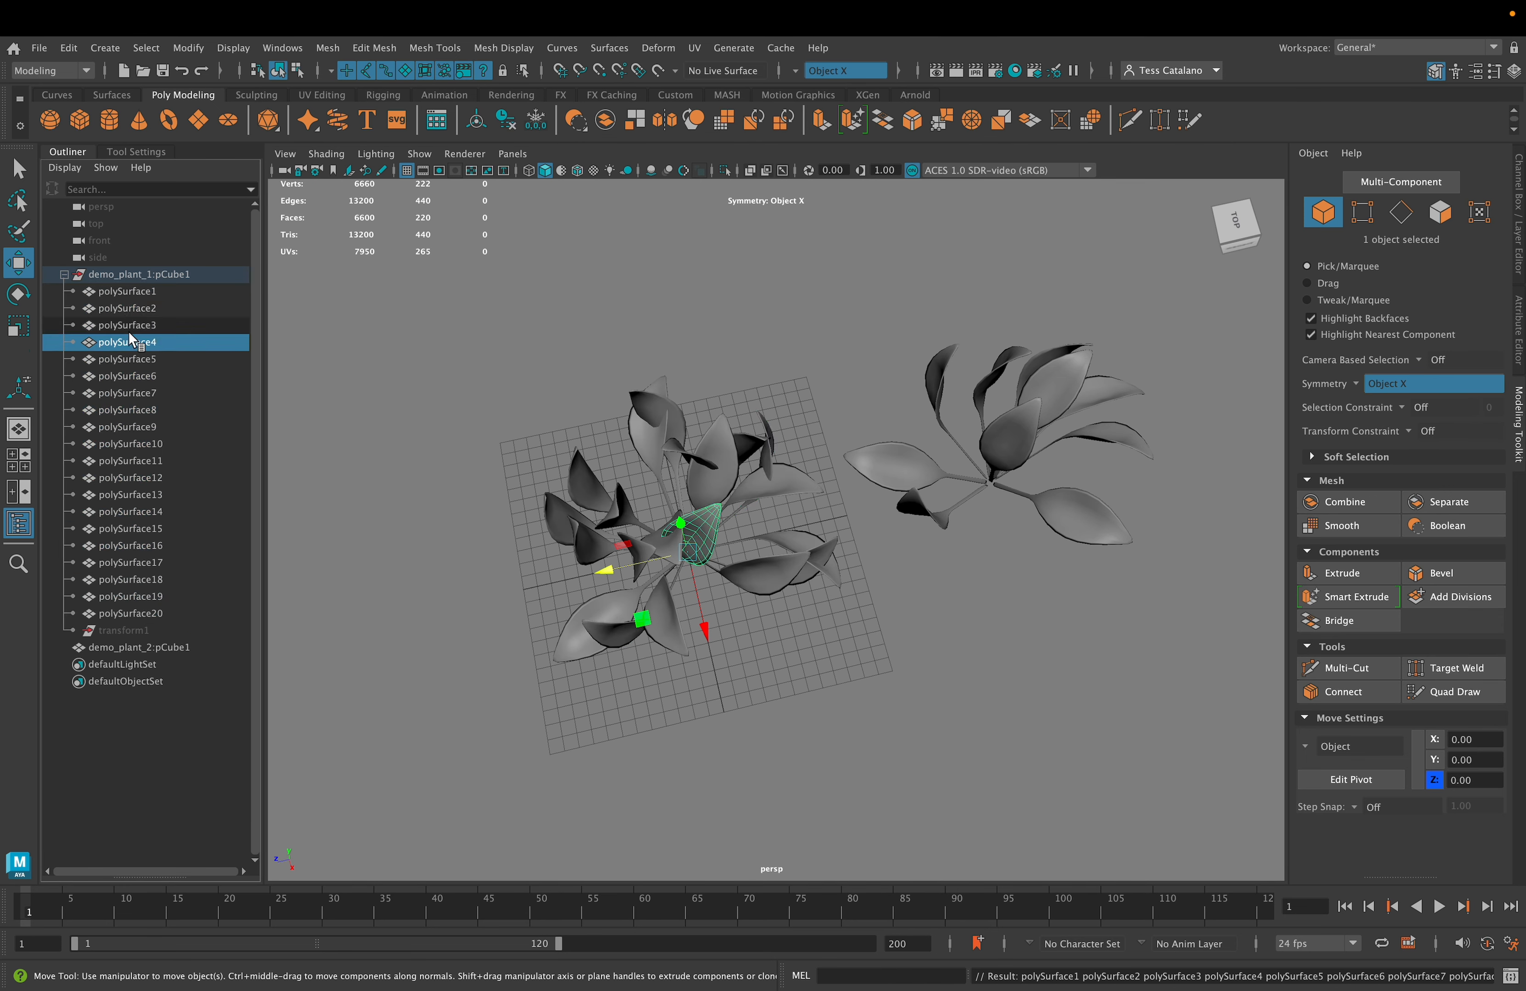
pyautogui.click(129, 325)
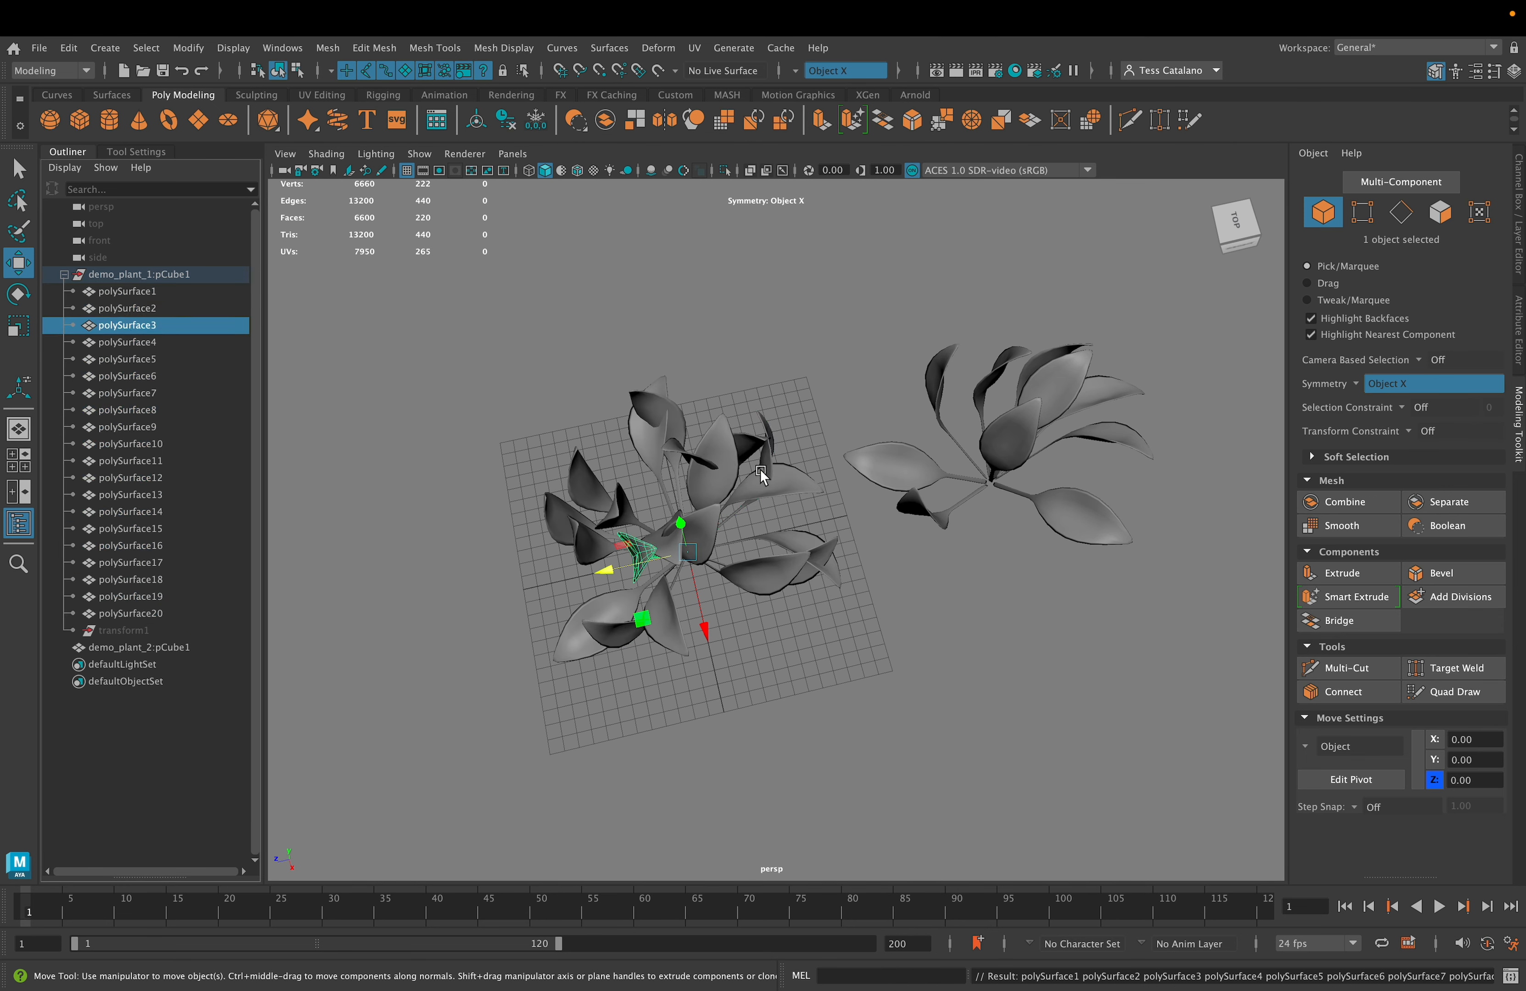
# Delete the leaves polySurface14, polySurface1 and polySurface4 from the demo_plant_1 group.
pyautogui.click(686, 471)
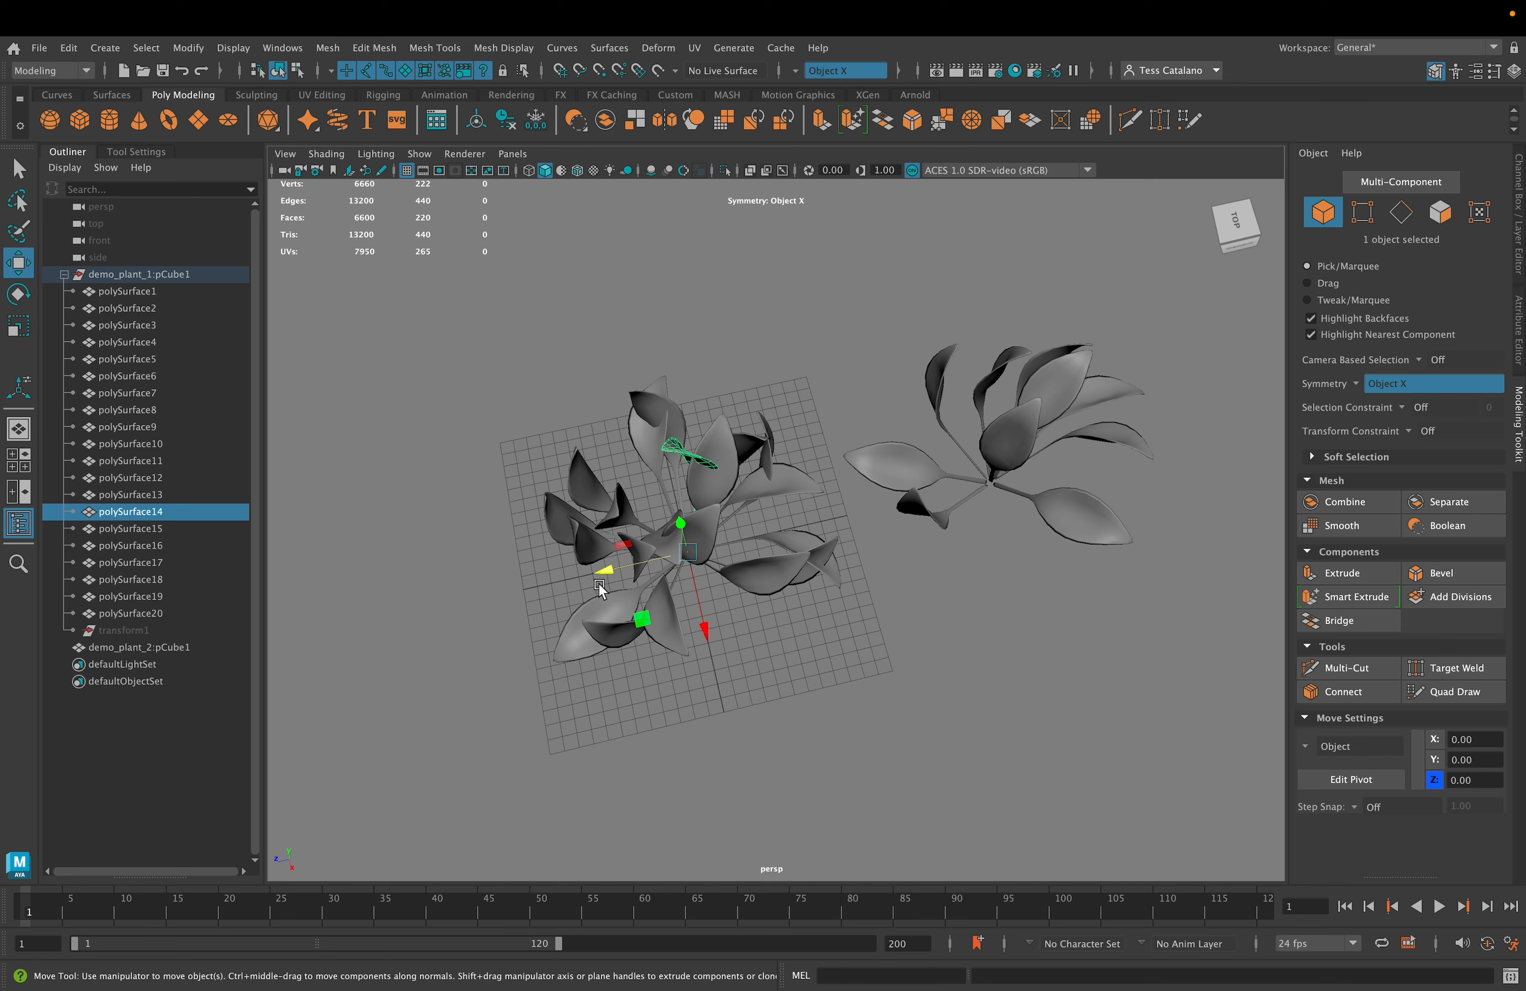
pyautogui.keyDown('alt'); pyautogui.moveTo(596, 582); pyautogui.dragTo(768, 561); pyautogui.keyUp('alt')
pyautogui.press('Delete')
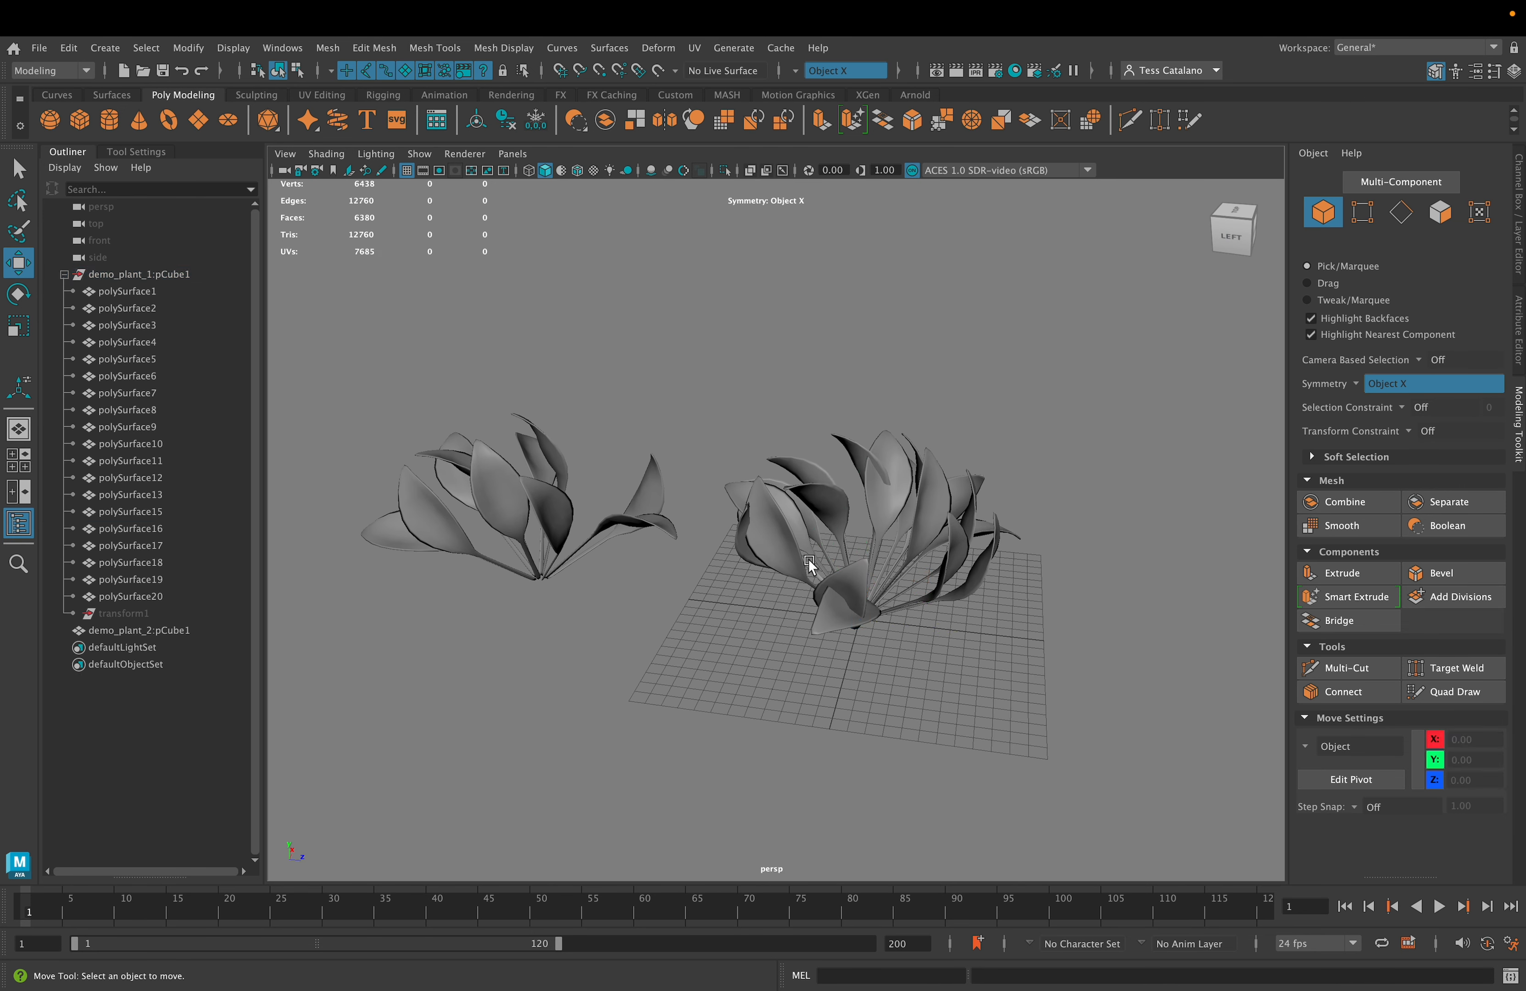
pyautogui.click(740, 561)
pyautogui.click(742, 545)
pyautogui.press('Delete')
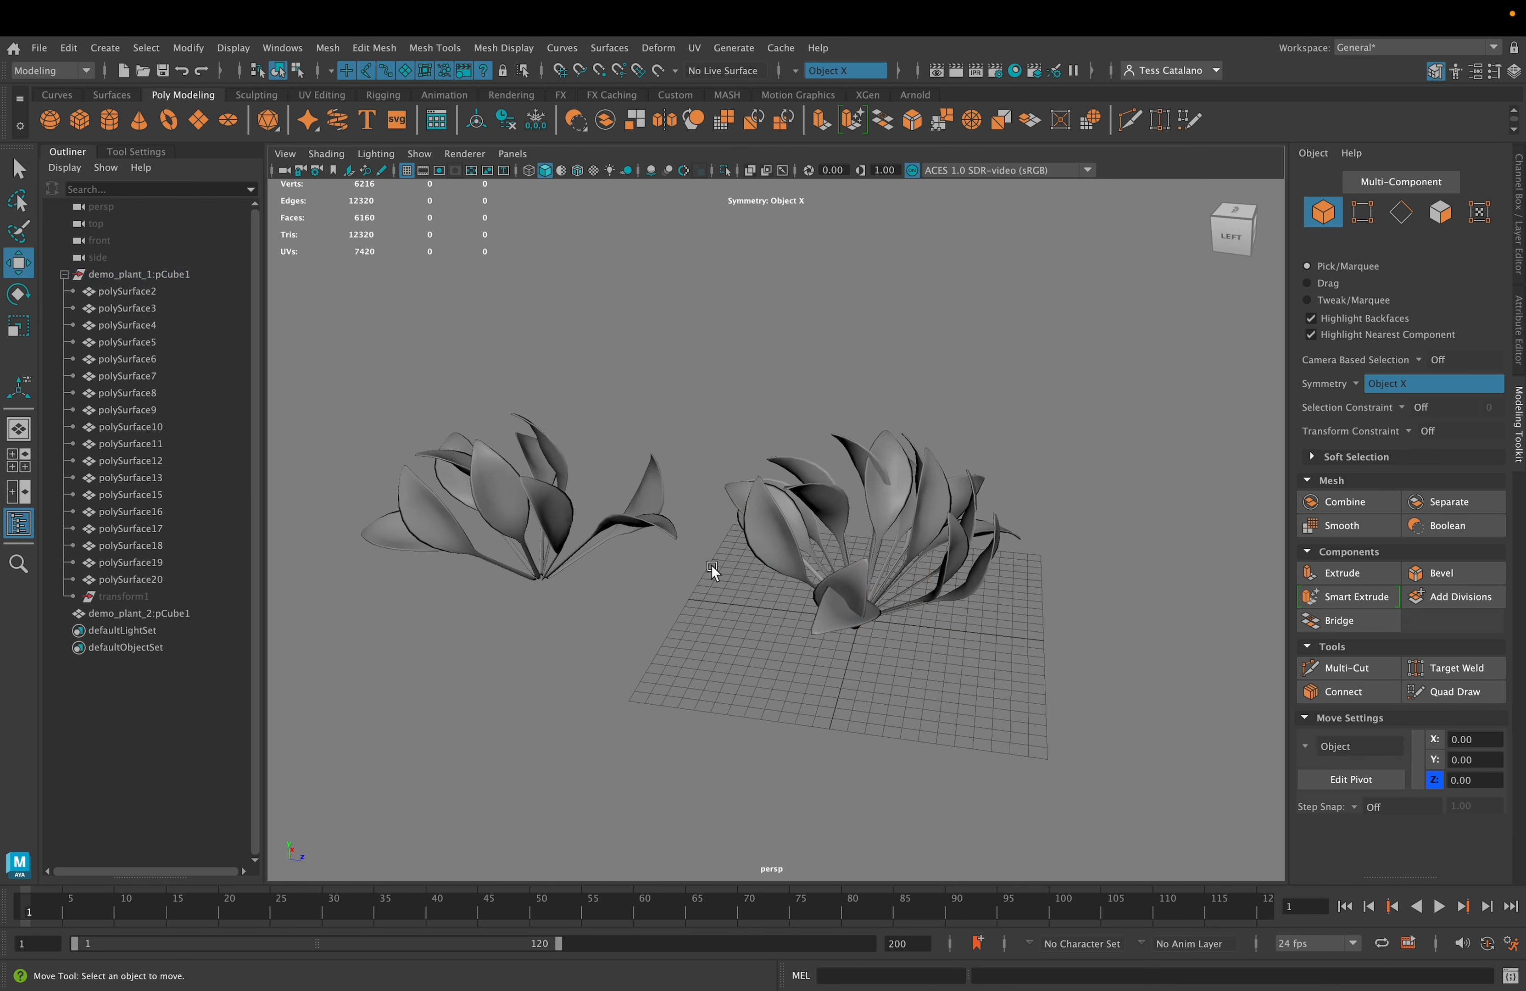
pyautogui.click(853, 453)
pyautogui.press('Delete')
# Switch to Houdini, display the OUT node, and set scatteralign1's Global Seed to 1.
pyautogui.moveTo(837, 985)
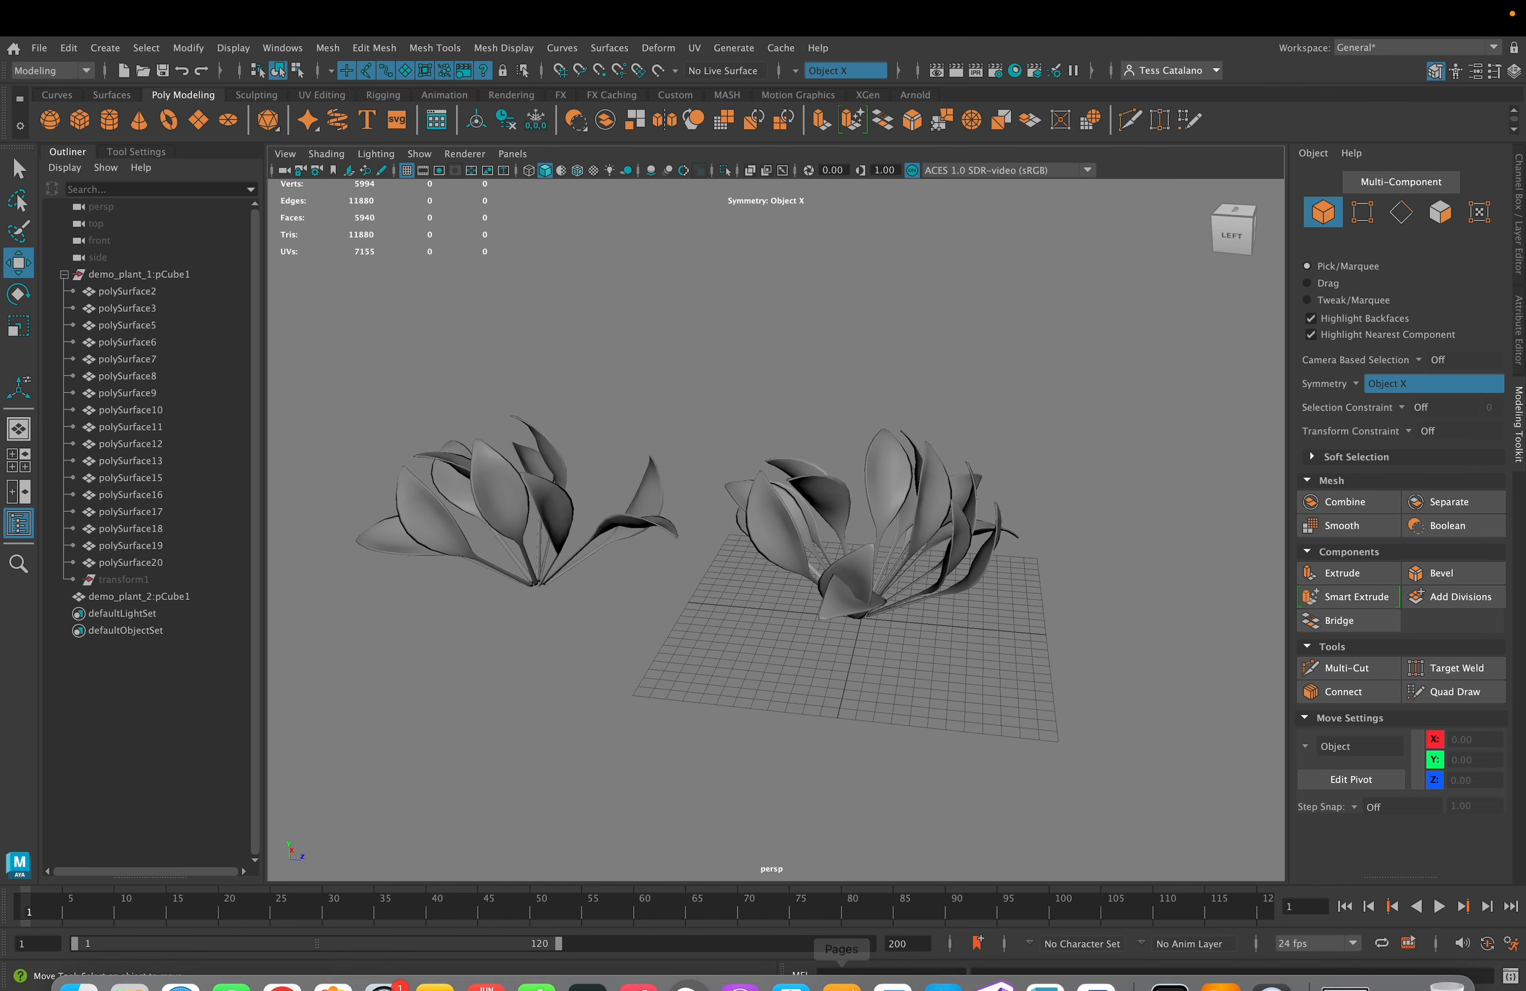
pyautogui.click(1220, 955)
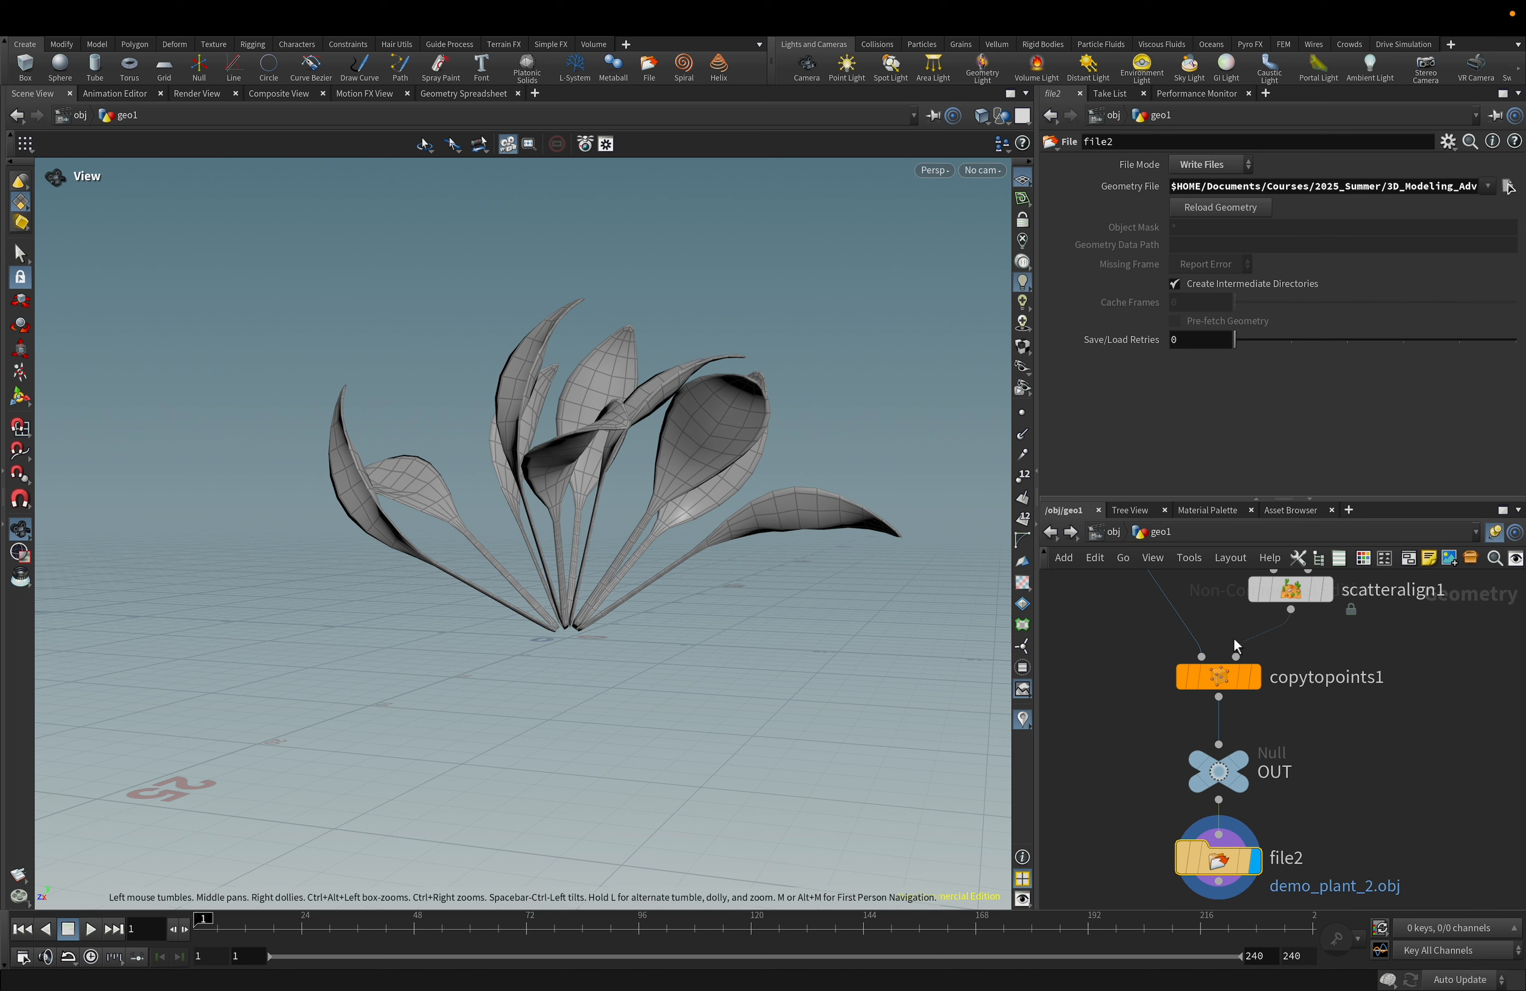
pyautogui.click(1242, 770)
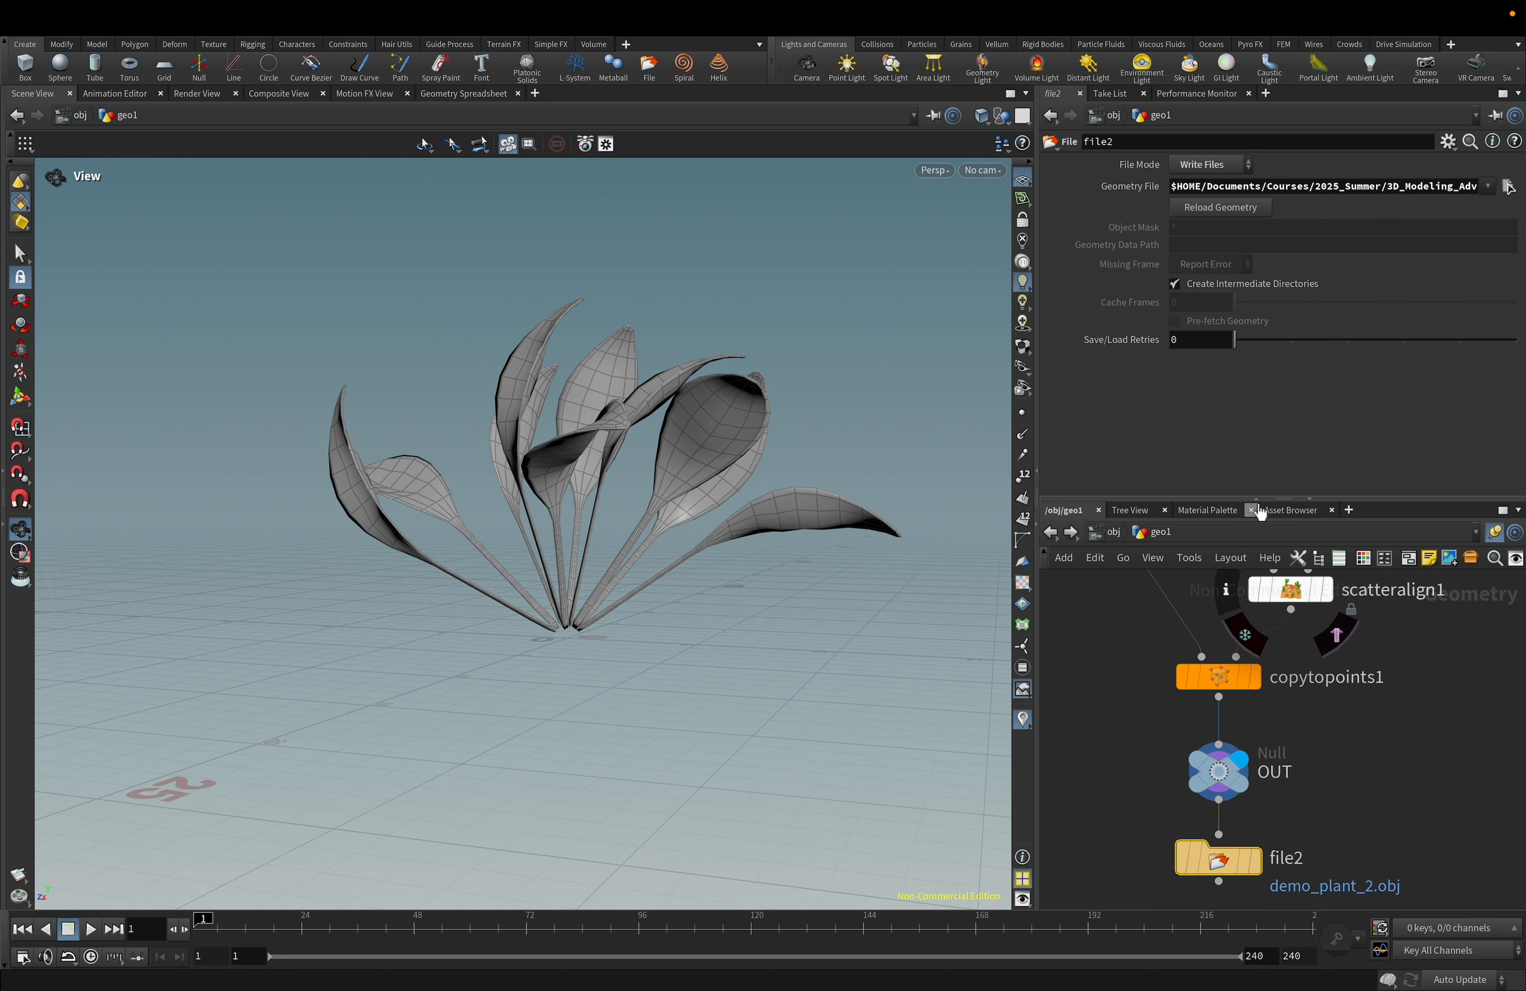
pyautogui.click(1290, 591)
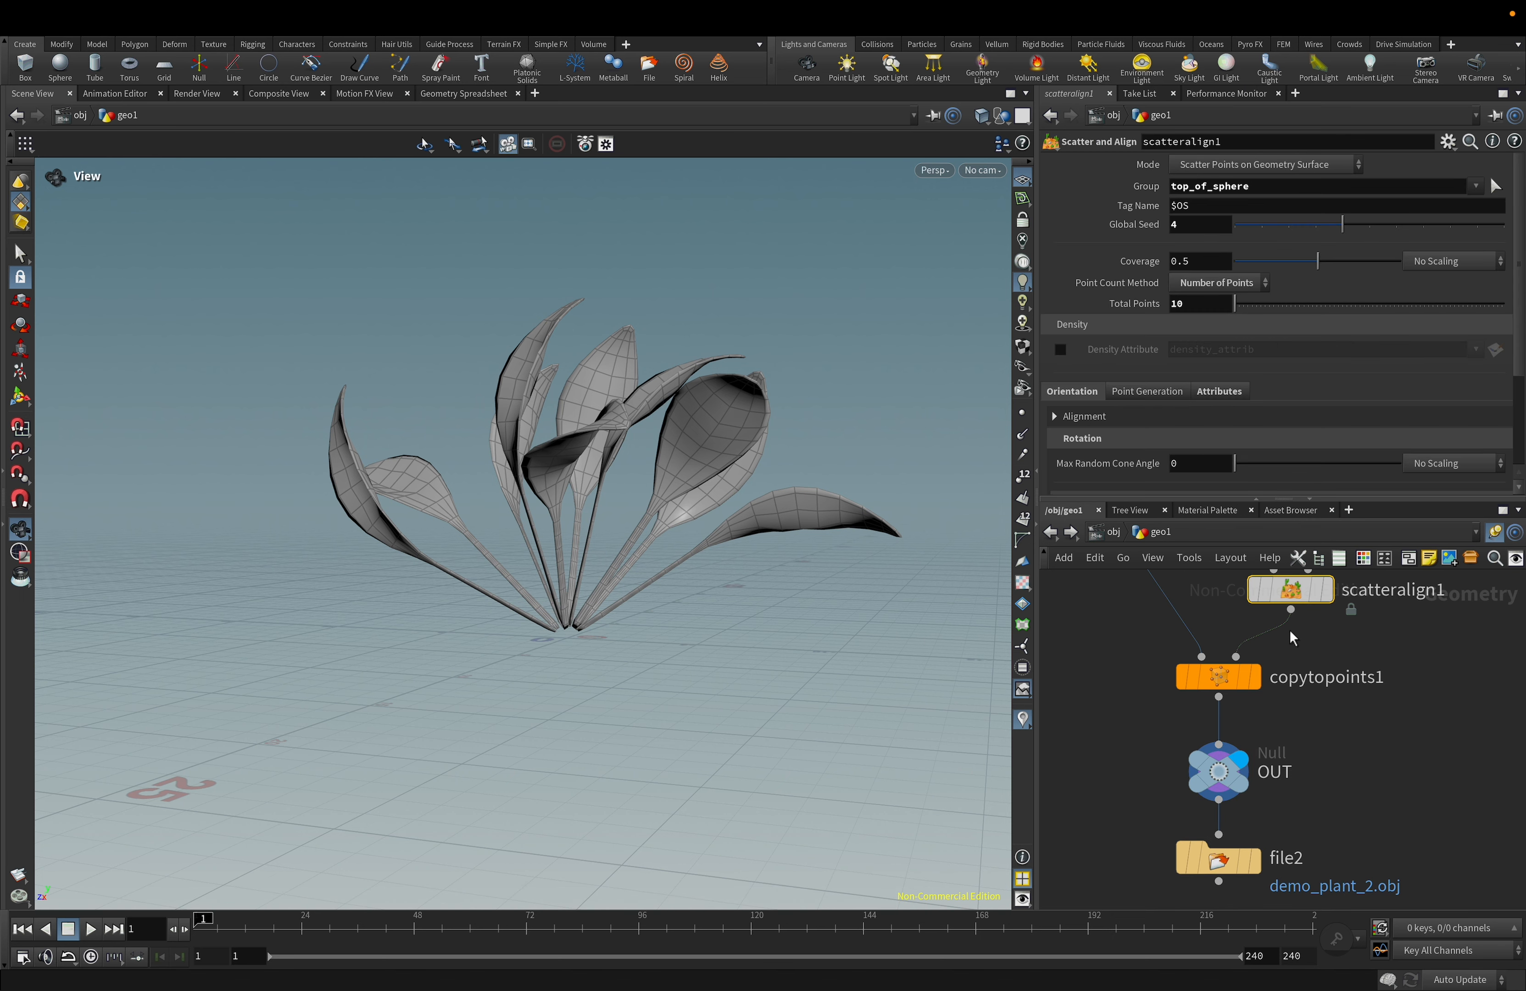
pyautogui.click(1268, 225)
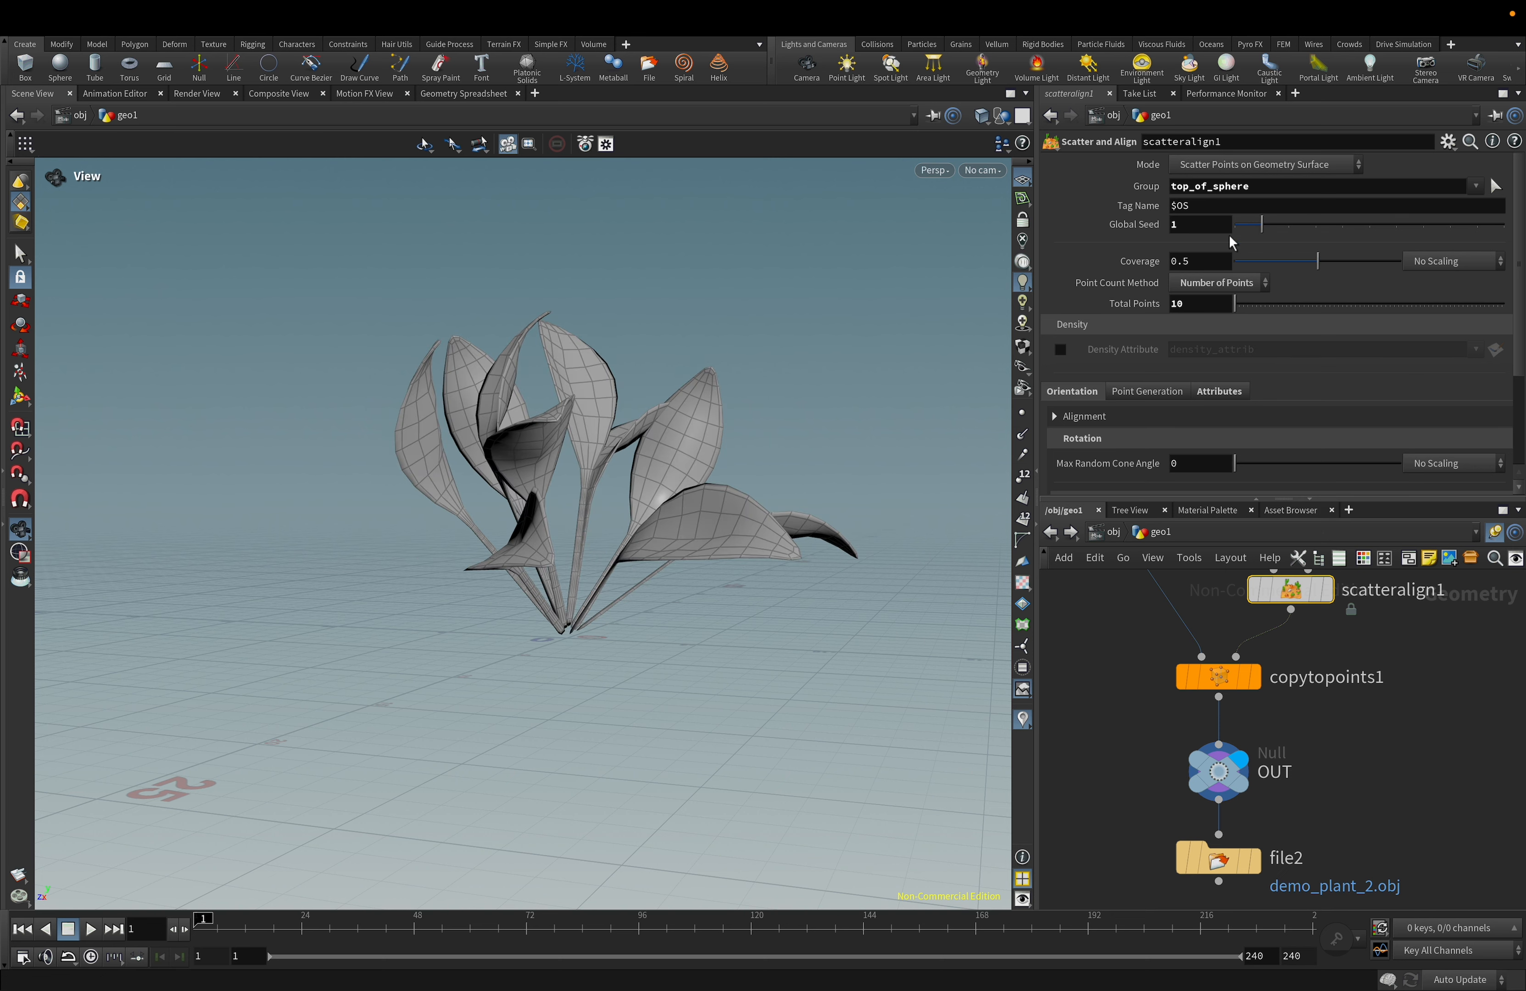
# Add a Transform node on the connection between file1 and copytopoints1.
pyautogui.moveTo(1188, 304); pyautogui.dragTo(1122, 302)
pyautogui.moveTo(1357, 736); pyautogui.dragTo(1420, 832, button='middle')
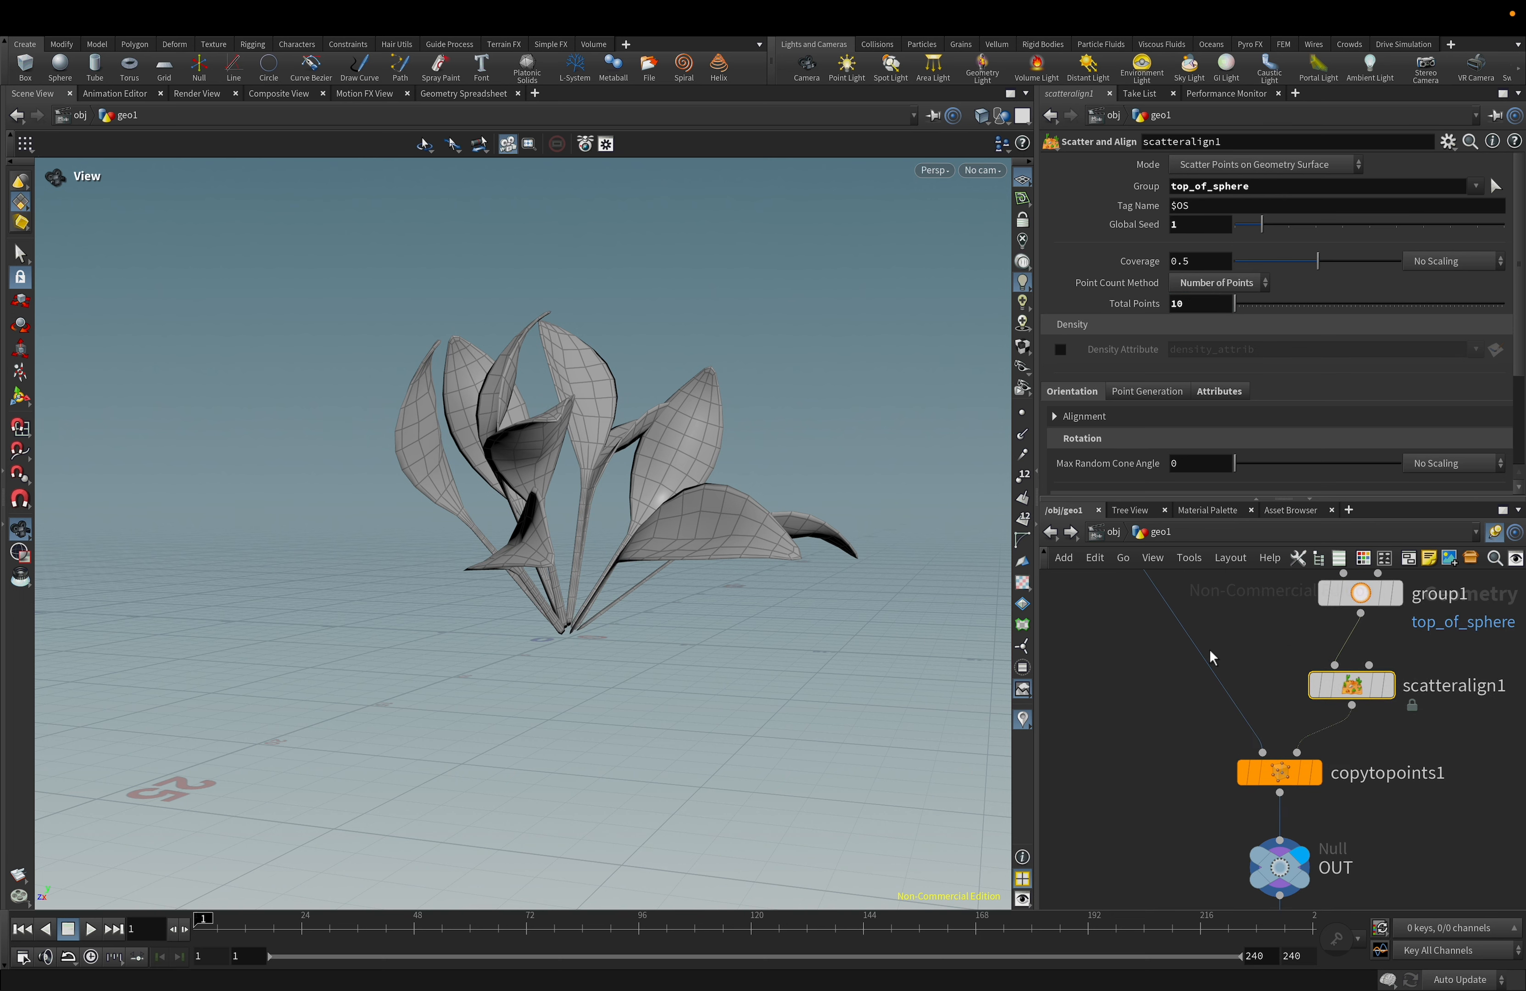
pyautogui.moveTo(1210, 649); pyautogui.dragTo(1329, 817, button='middle')
pyautogui.press('Tab')
pyautogui.write('tra')
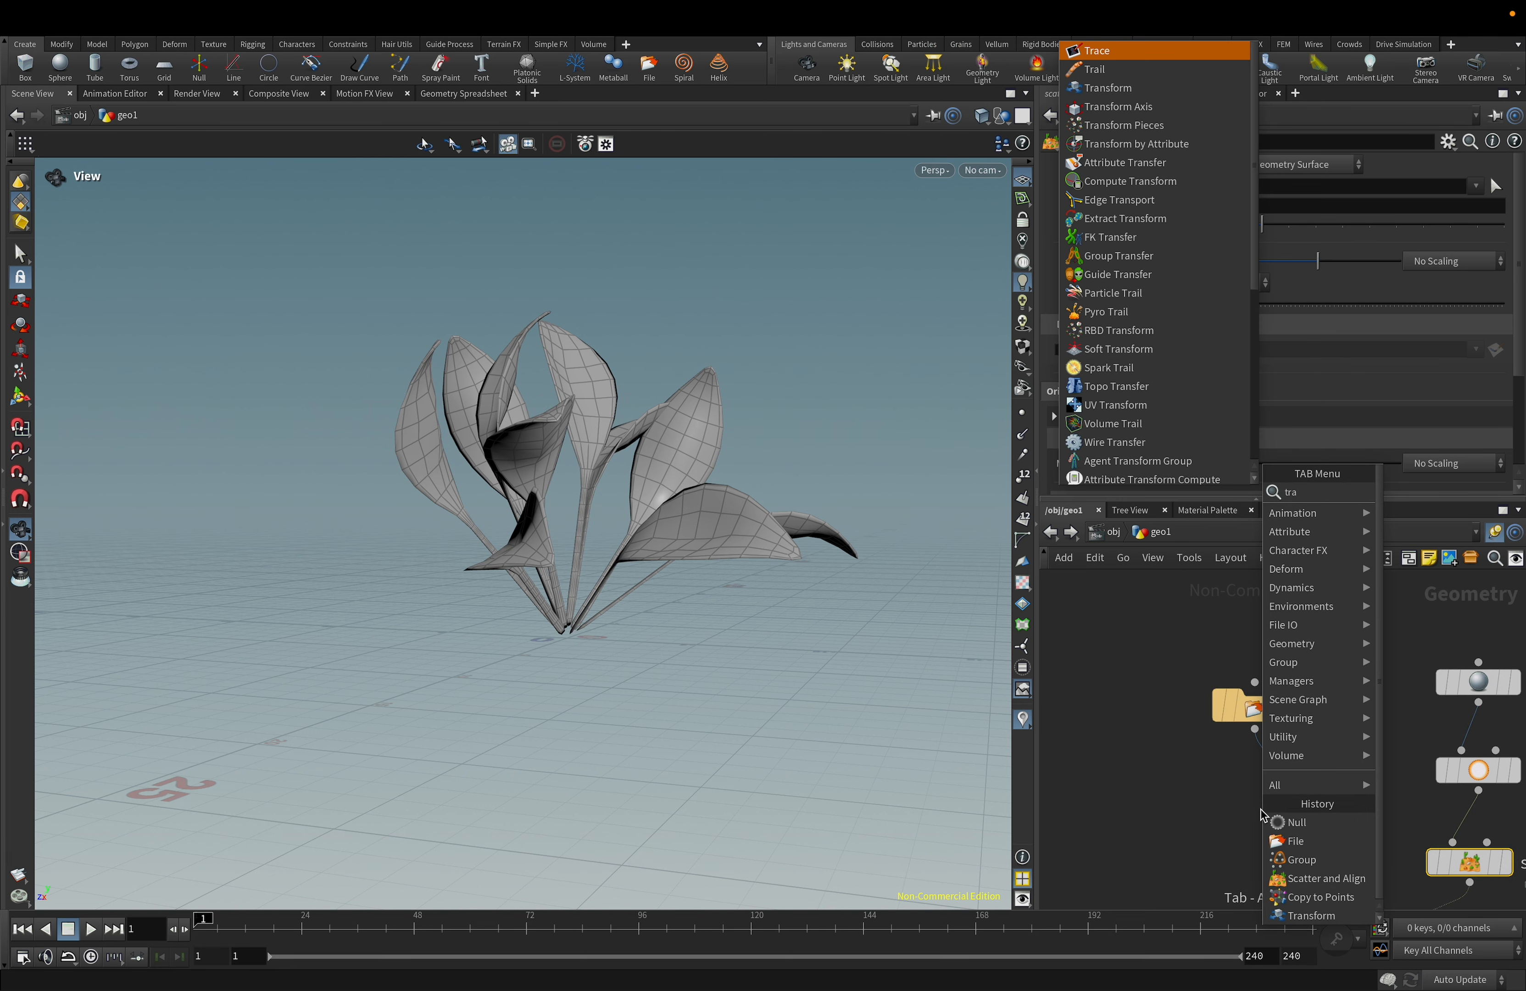
pyautogui.click(1102, 89)
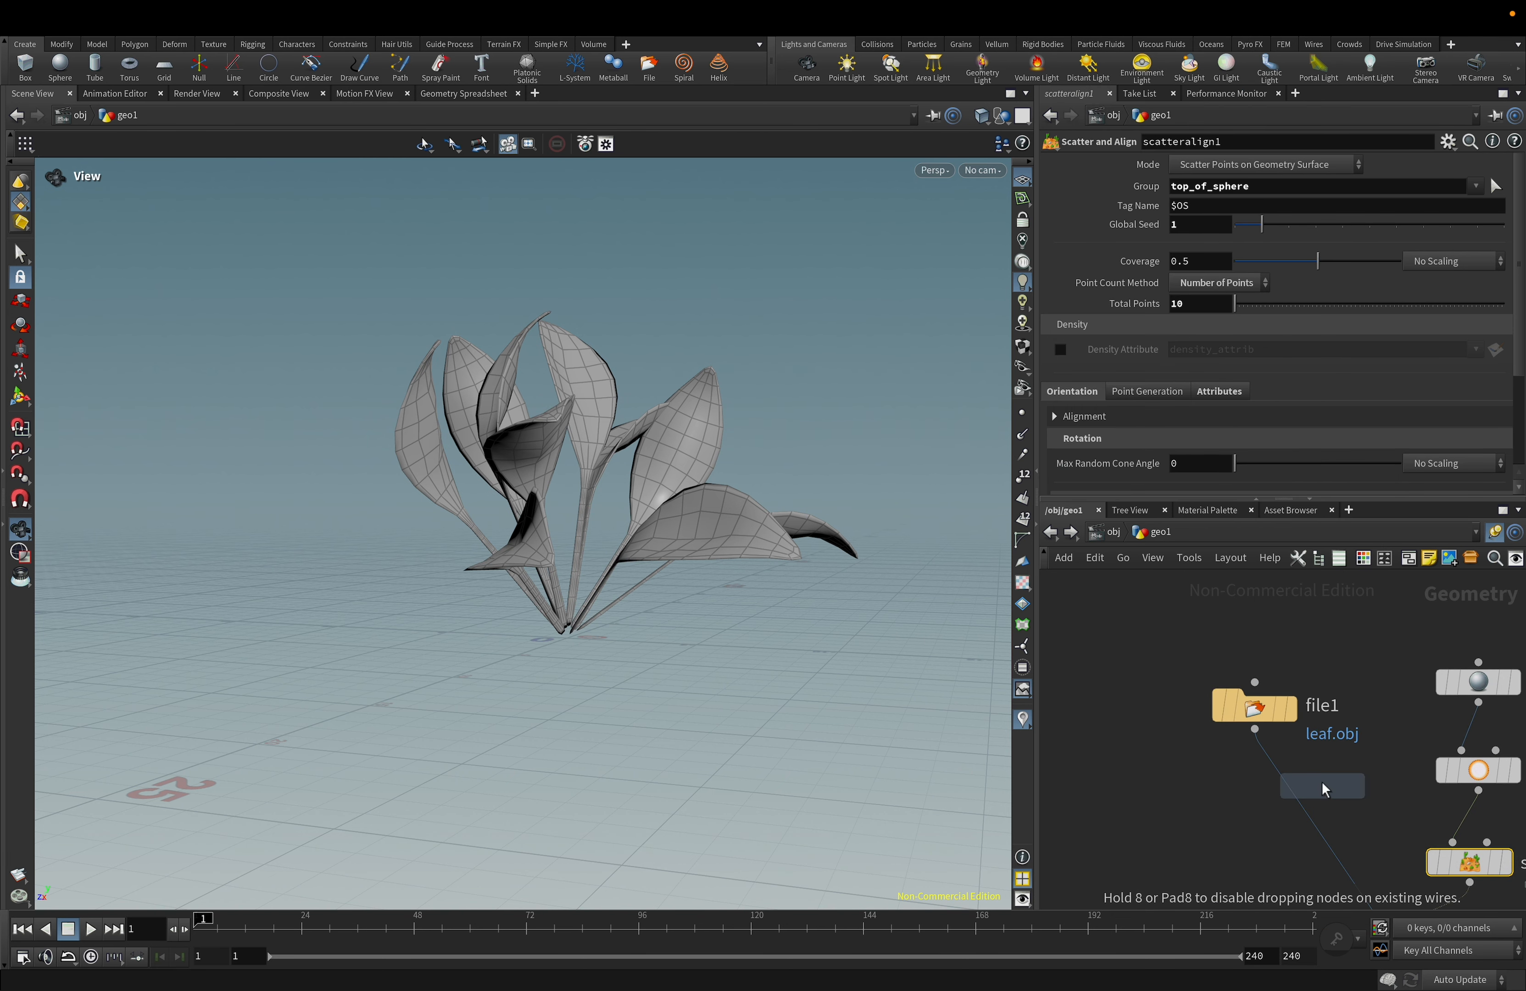
pyautogui.click(1259, 801)
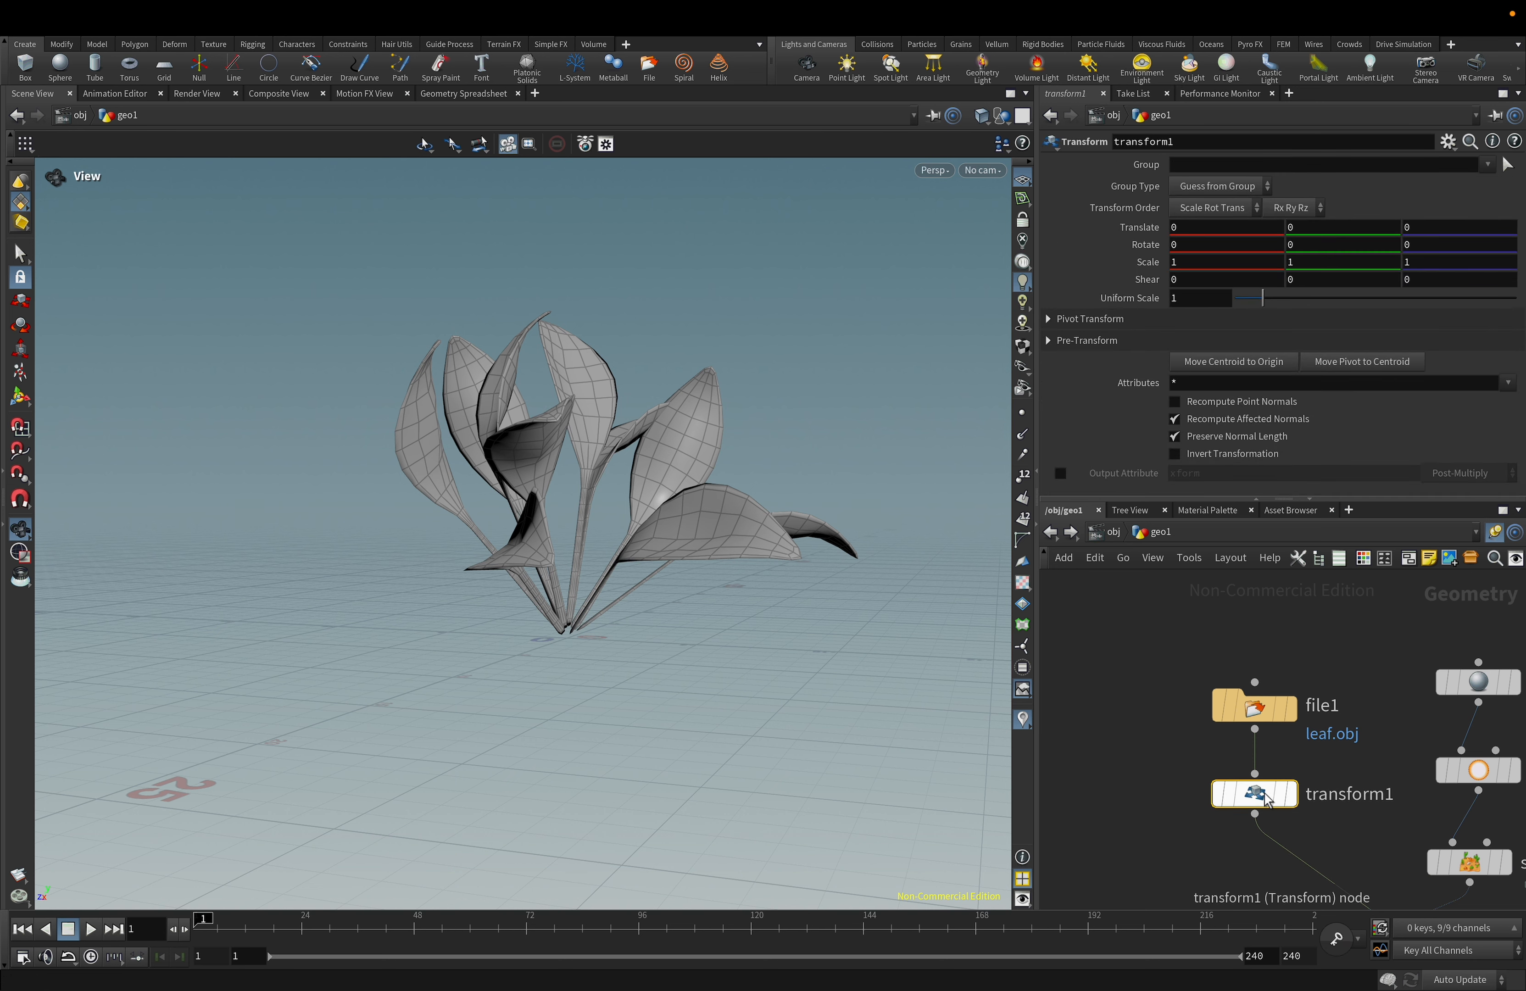
# Display file1's leaf, set transform1's Y scale to 2, and display transform1 to view the stretched leaf.
pyautogui.click(1300, 662)
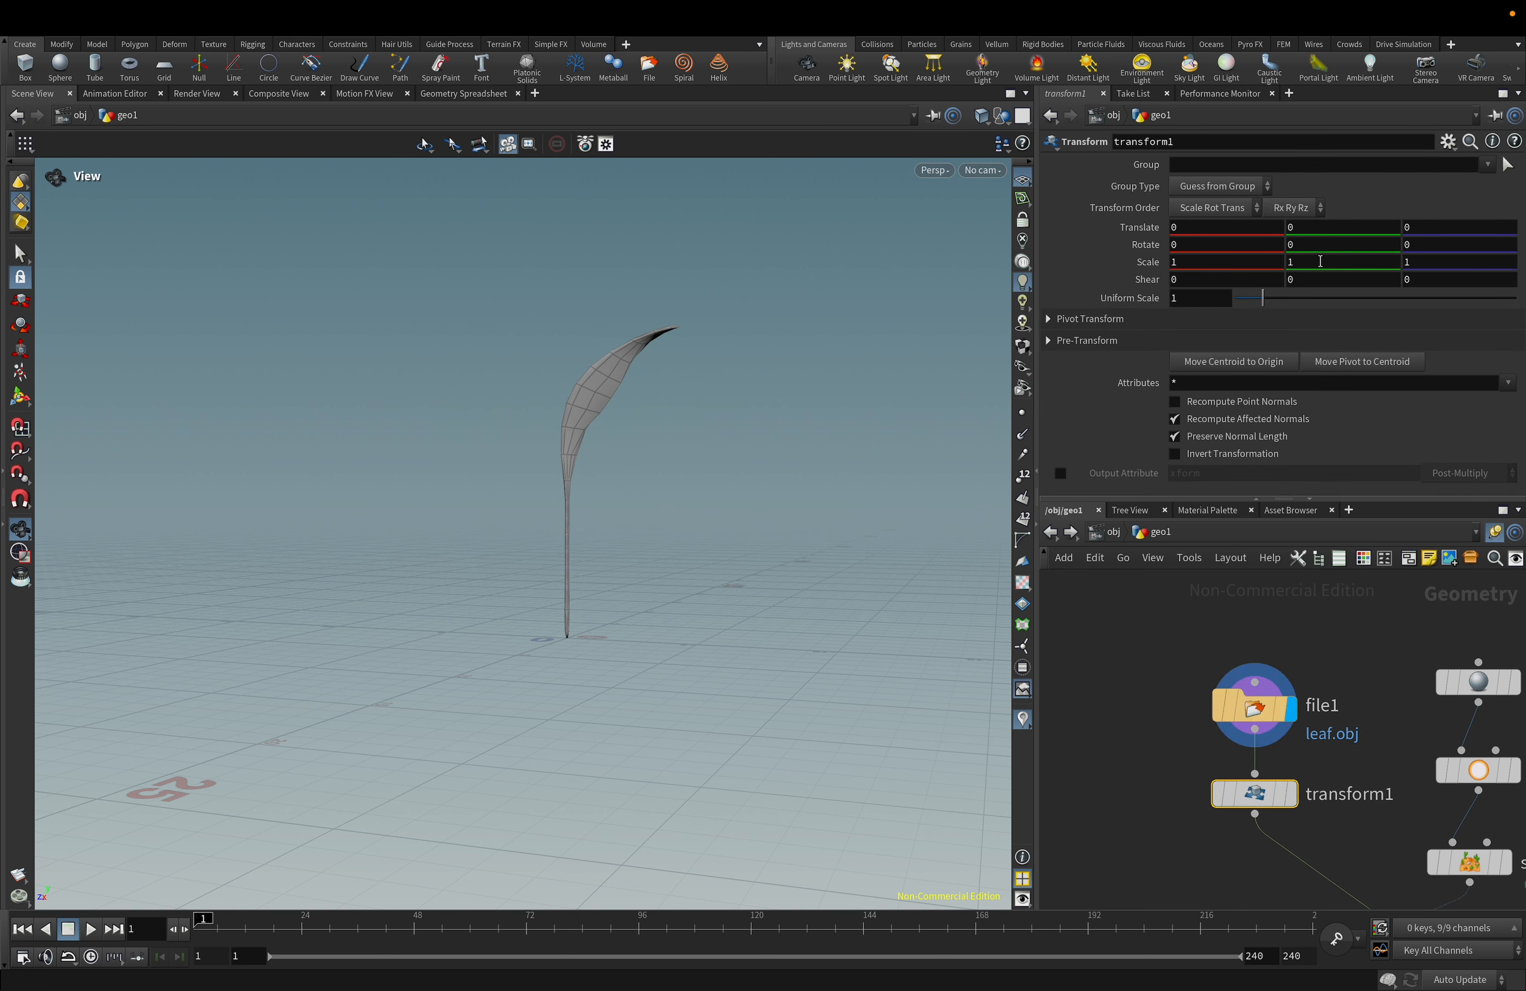
pyautogui.moveTo(1321, 262); pyautogui.dragTo(1242, 265)
pyautogui.write('2')
pyautogui.press('Return')
pyautogui.click(1292, 793)
pyautogui.moveTo(562, 426); pyautogui.dragTo(698, 593)
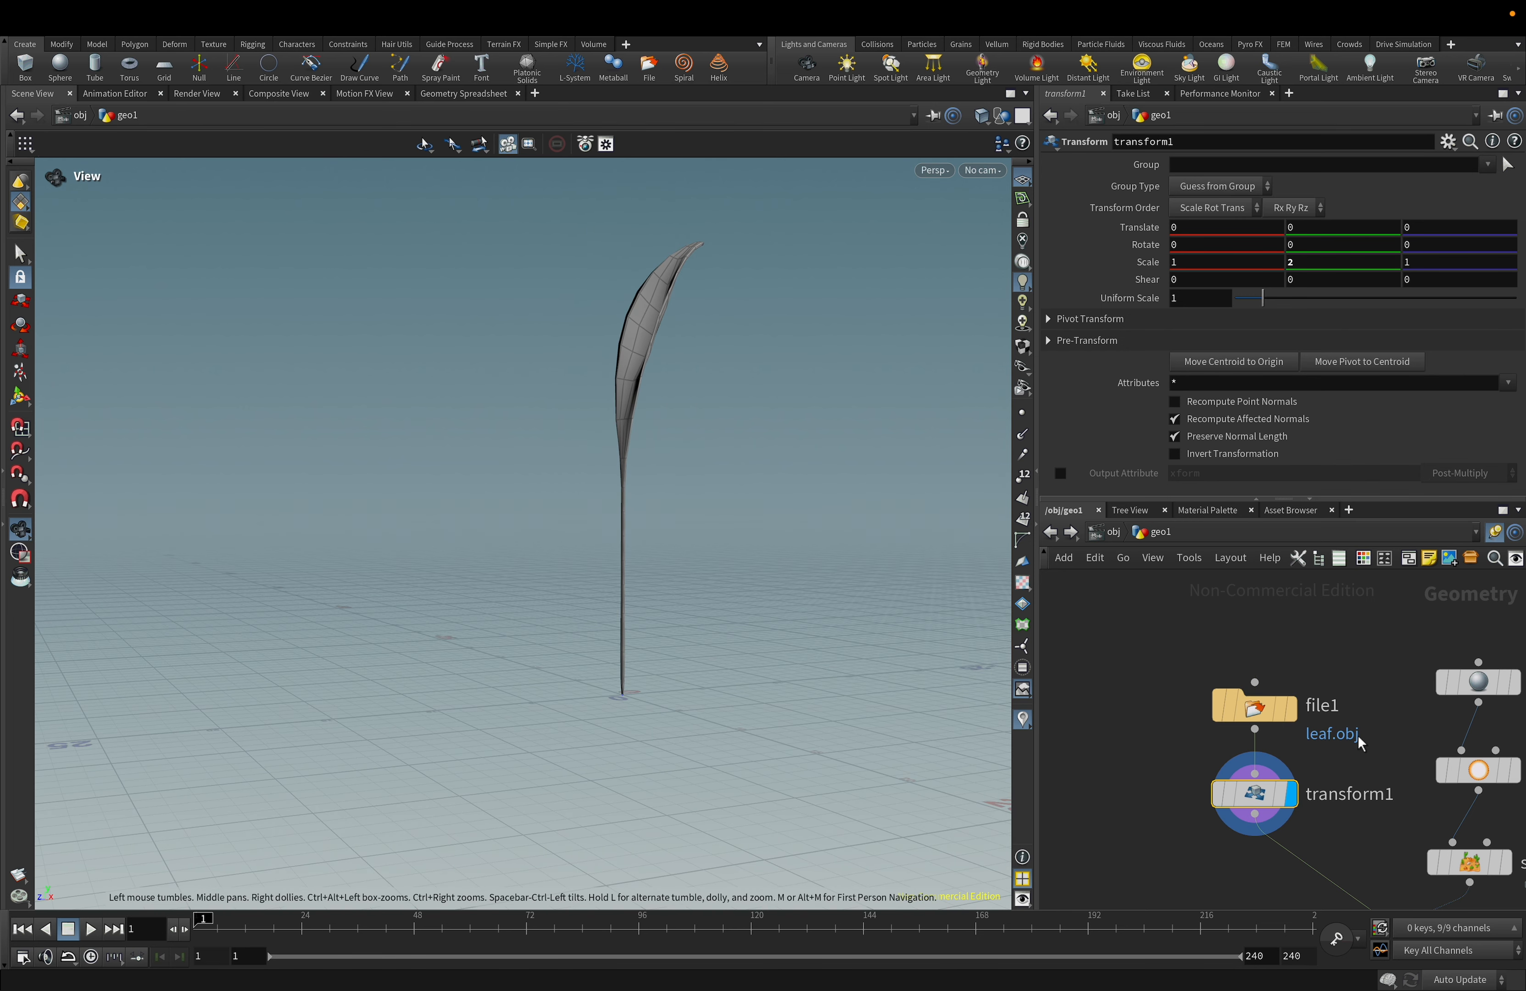
# Display copytopoints1 and set scatteralign1's Total Points to 30.
pyautogui.moveTo(1376, 746); pyautogui.dragTo(1216, 550, button='middle')
pyautogui.click(1280, 761)
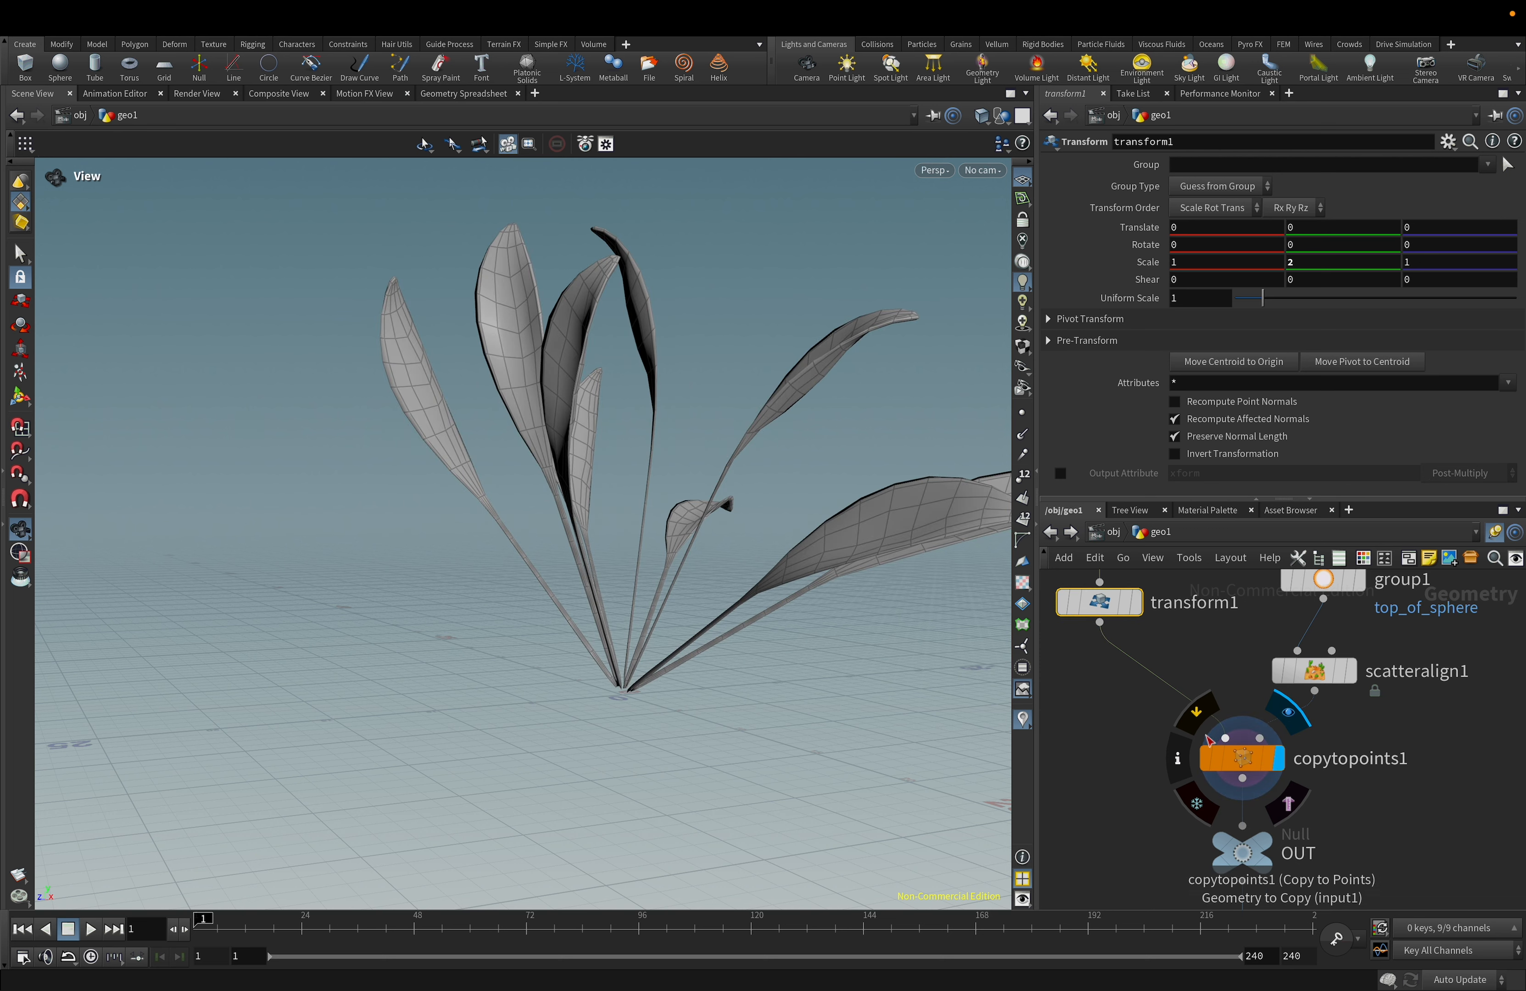
pyautogui.click(1321, 669)
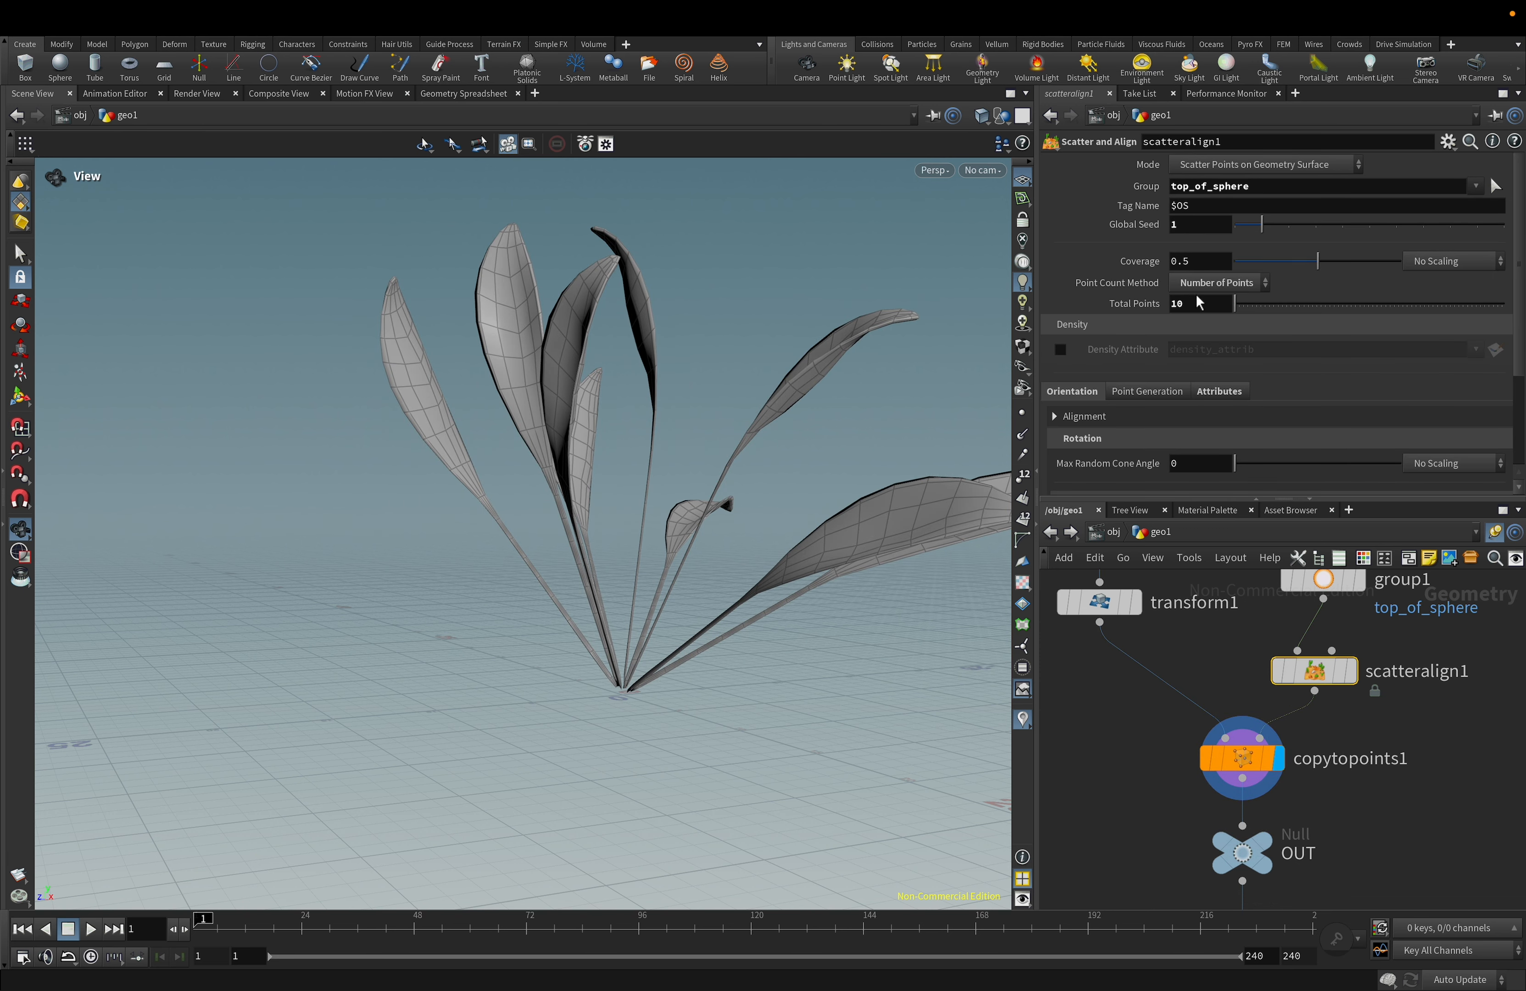
pyautogui.doubleClick(1176, 304)
pyautogui.write('30')
pyautogui.press('Return')
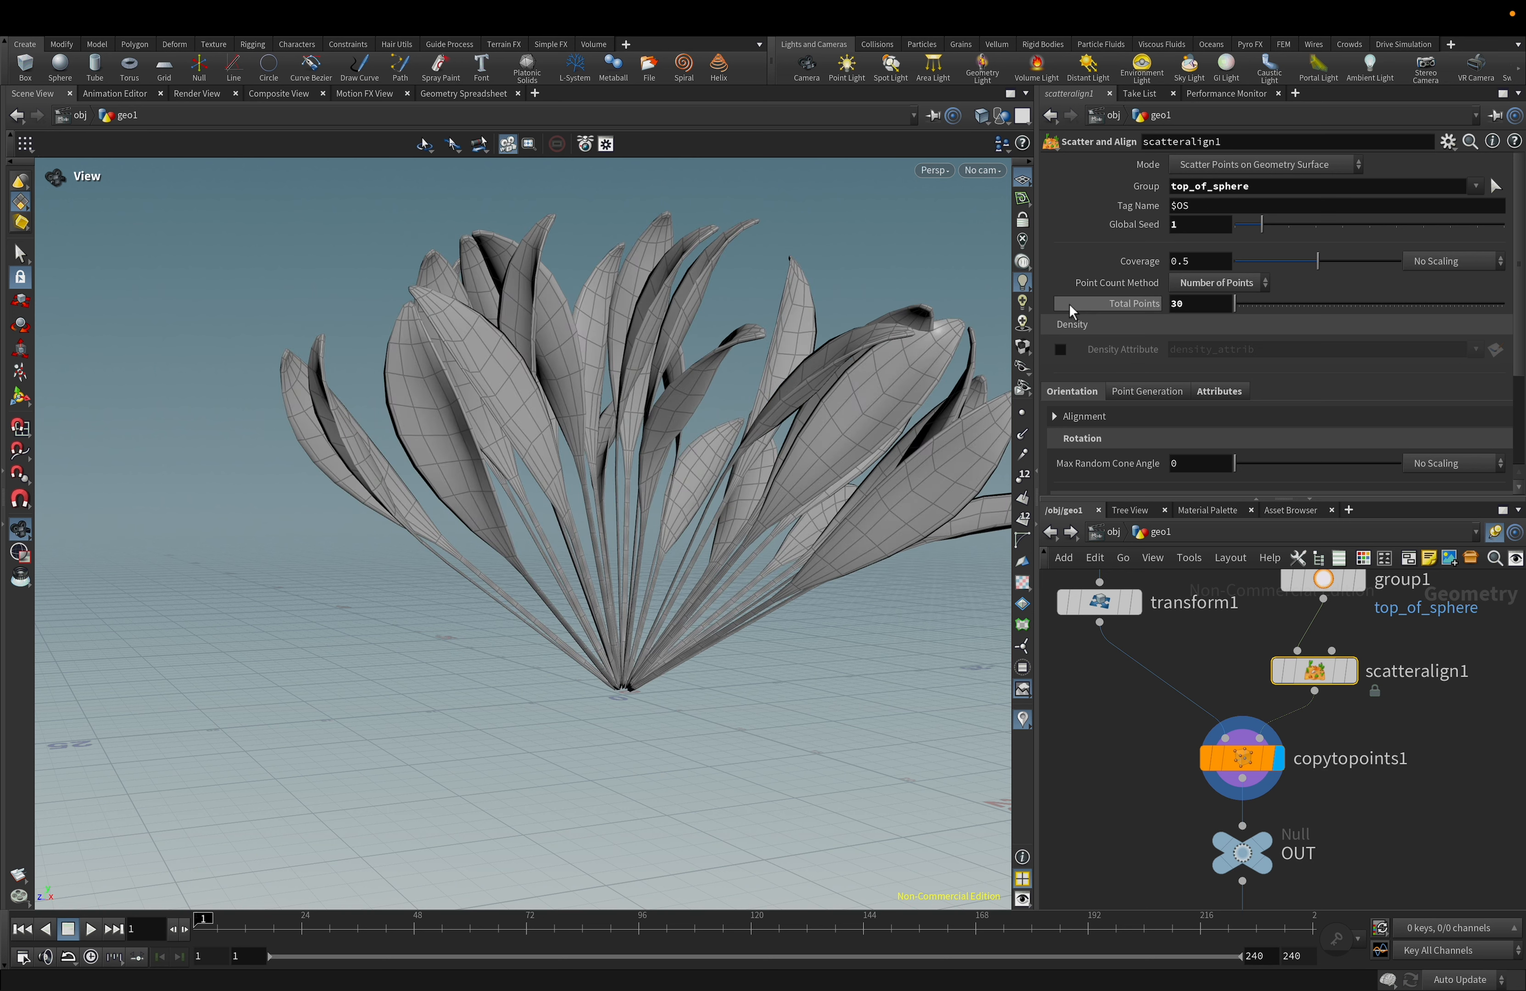
pyautogui.moveTo(709, 735); pyautogui.dragTo(930, 599)
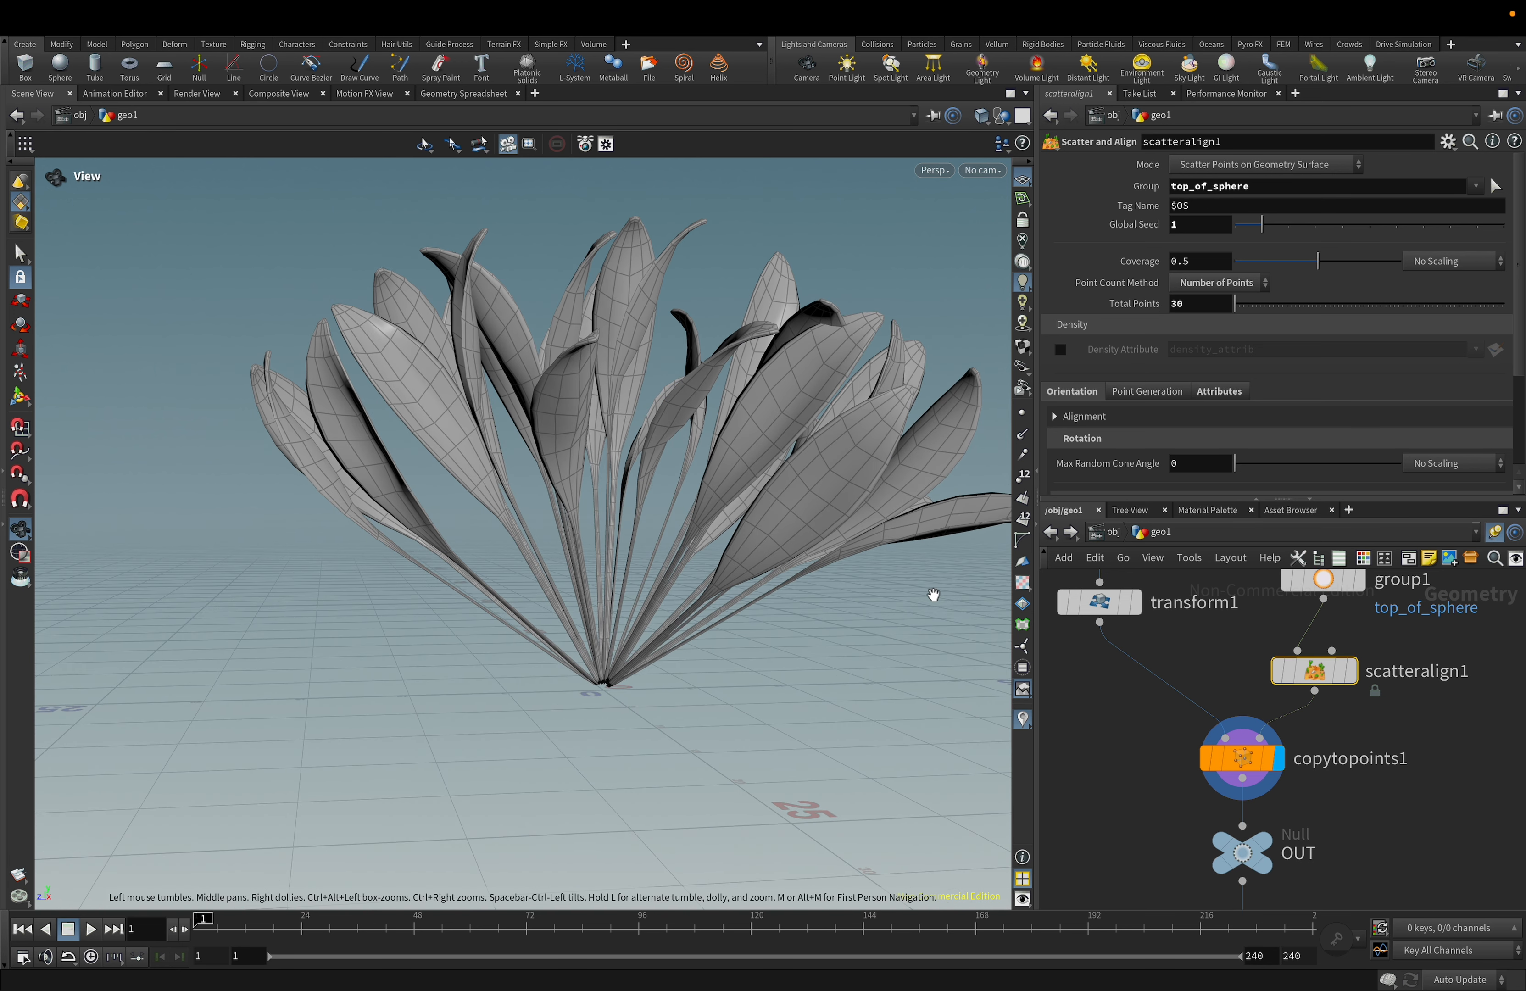
# Set the Y center of group1's bounding box to .3 to change where leaves scatter on the sphere.
pyautogui.click(1327, 593)
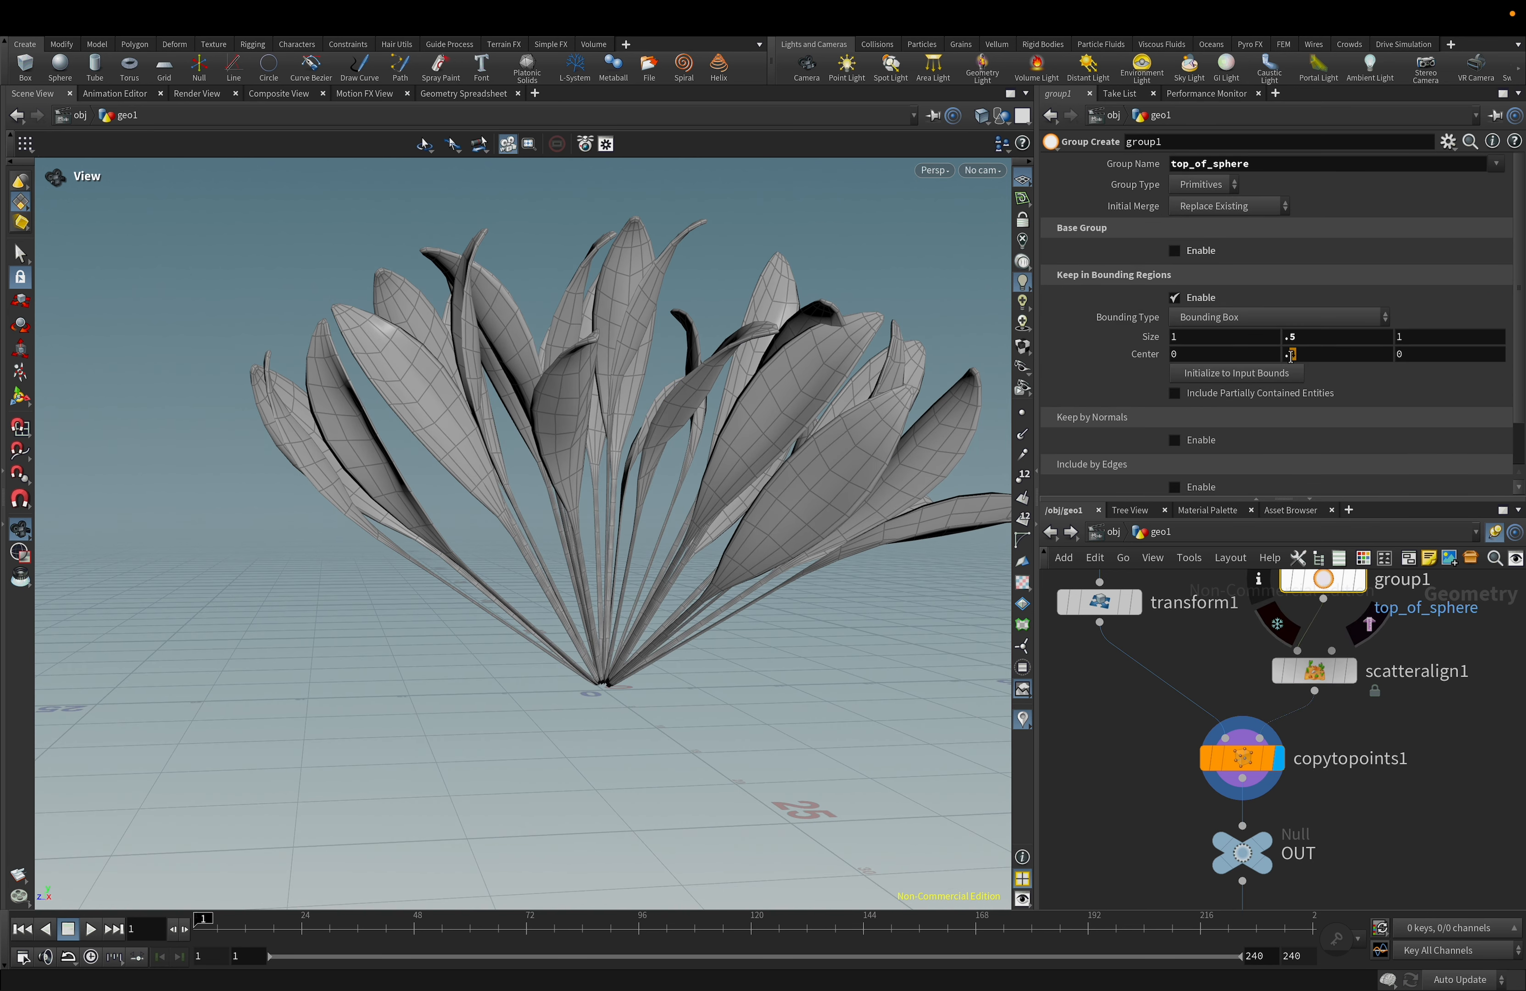
pyautogui.press('Return')
pyautogui.moveTo(515, 698); pyautogui.dragTo(631, 709)
pyautogui.scroll(-4, 630, 709)
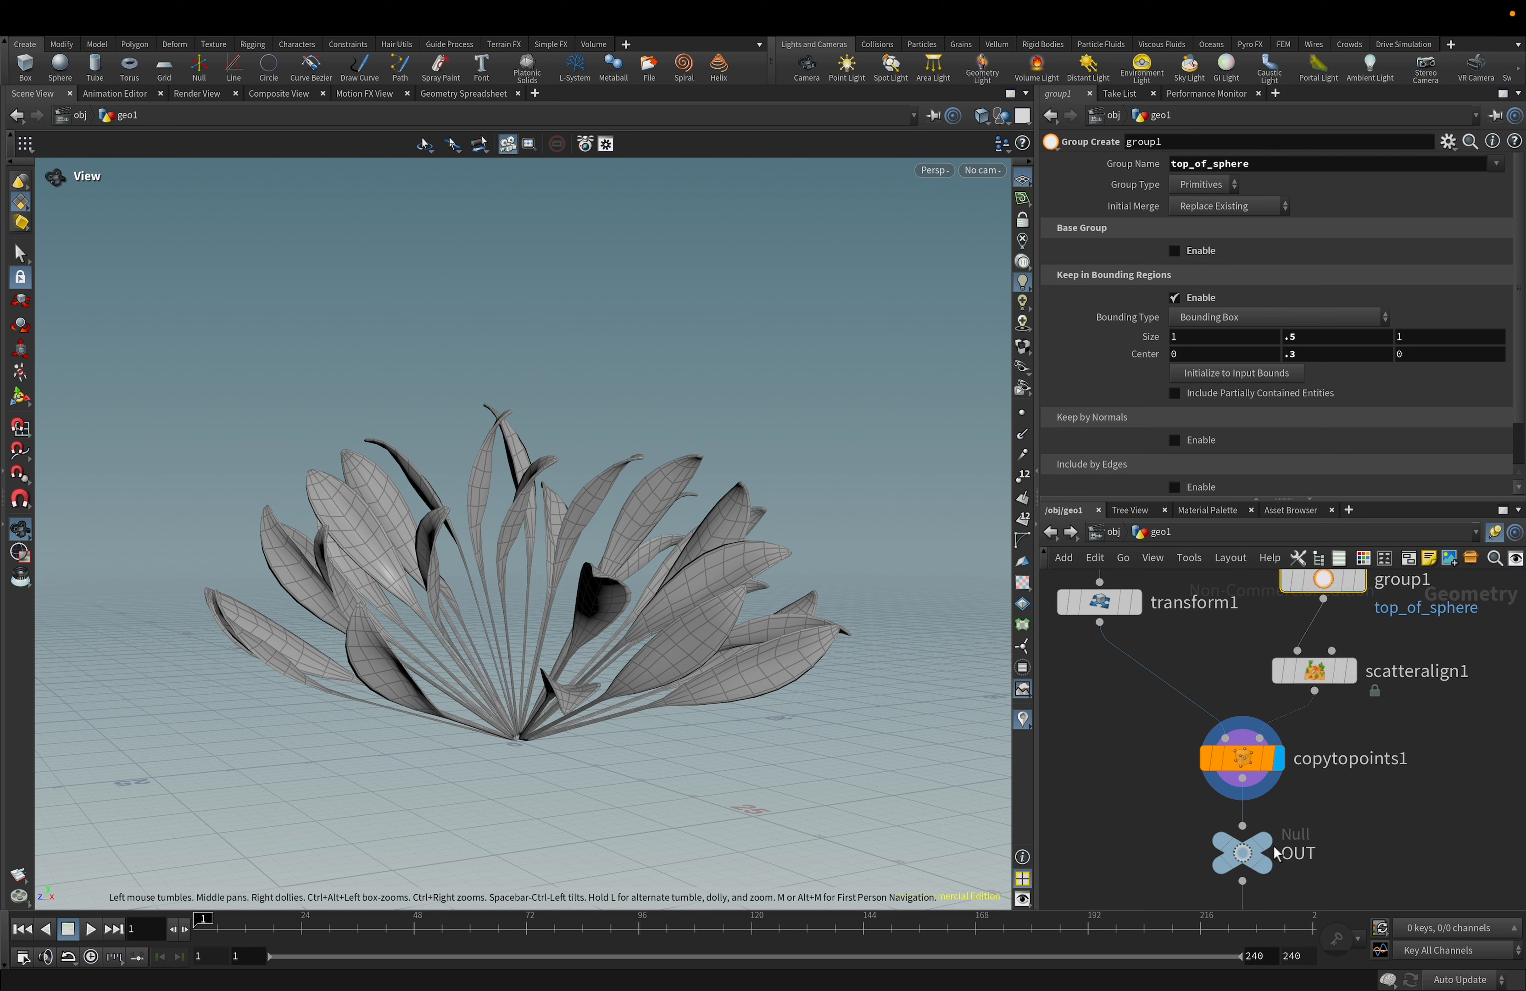
# Display OUT, rename file2's output file to demo_plant_3.obj, and display file2 to write the third plant.
pyautogui.click(1288, 807)
pyautogui.moveTo(1393, 836); pyautogui.dragTo(1400, 684, button='middle')
pyautogui.click(1256, 784)
pyautogui.moveTo(1452, 186); pyautogui.dragTo(1509, 186)
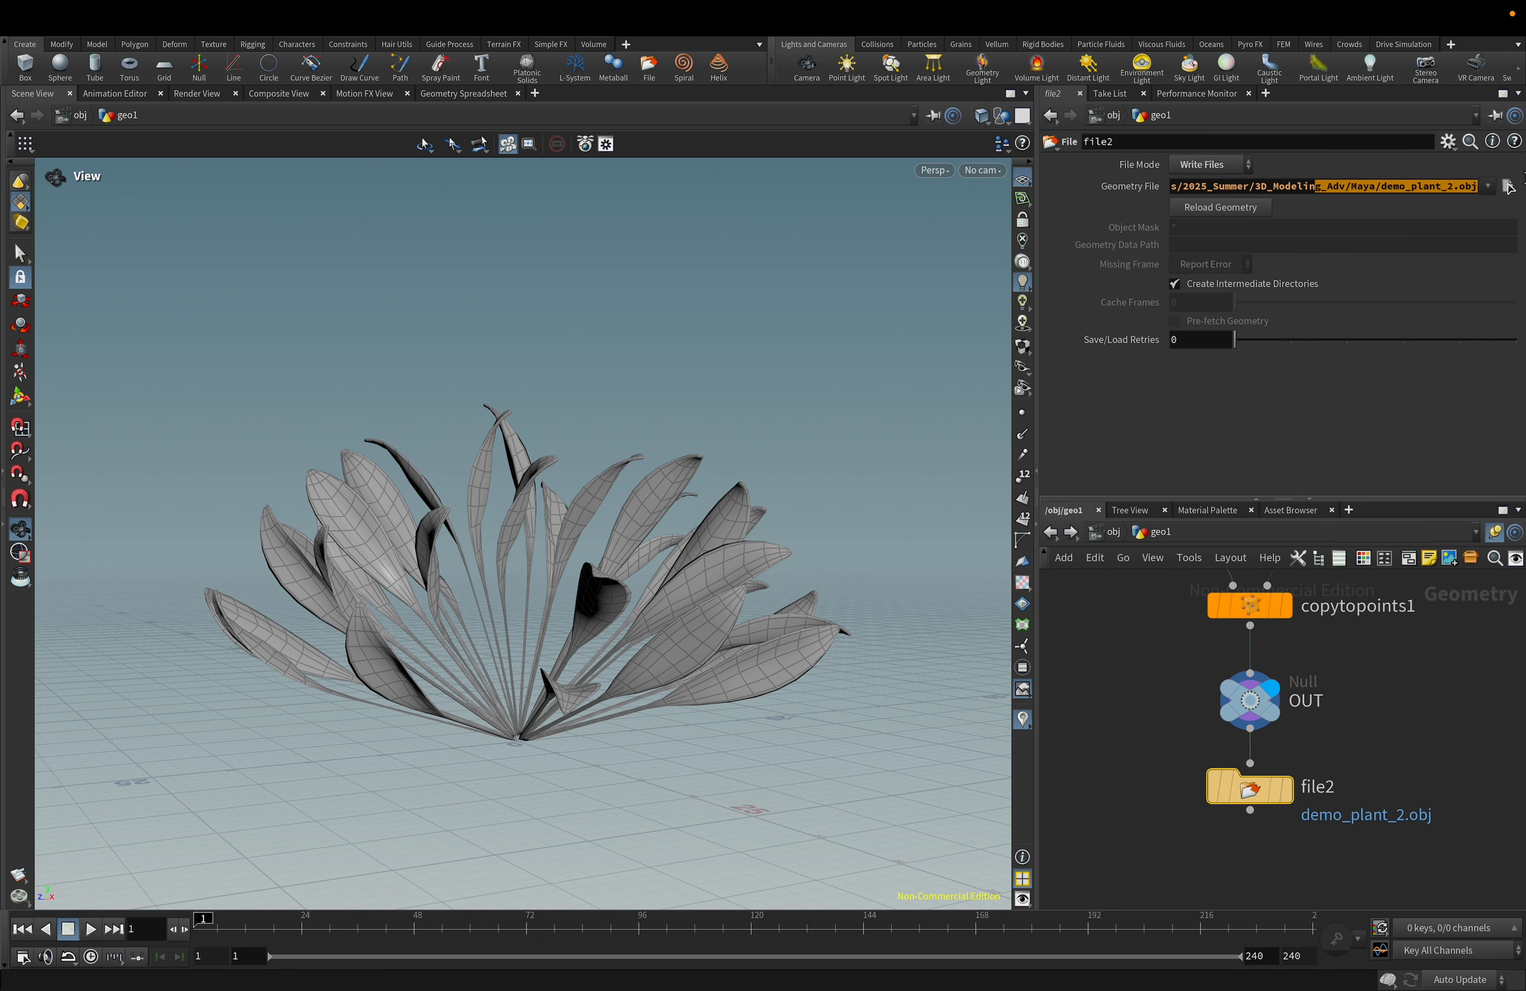
pyautogui.click(1455, 185)
pyautogui.press('BackSpace')
pyautogui.write('3')
pyautogui.press('Return')
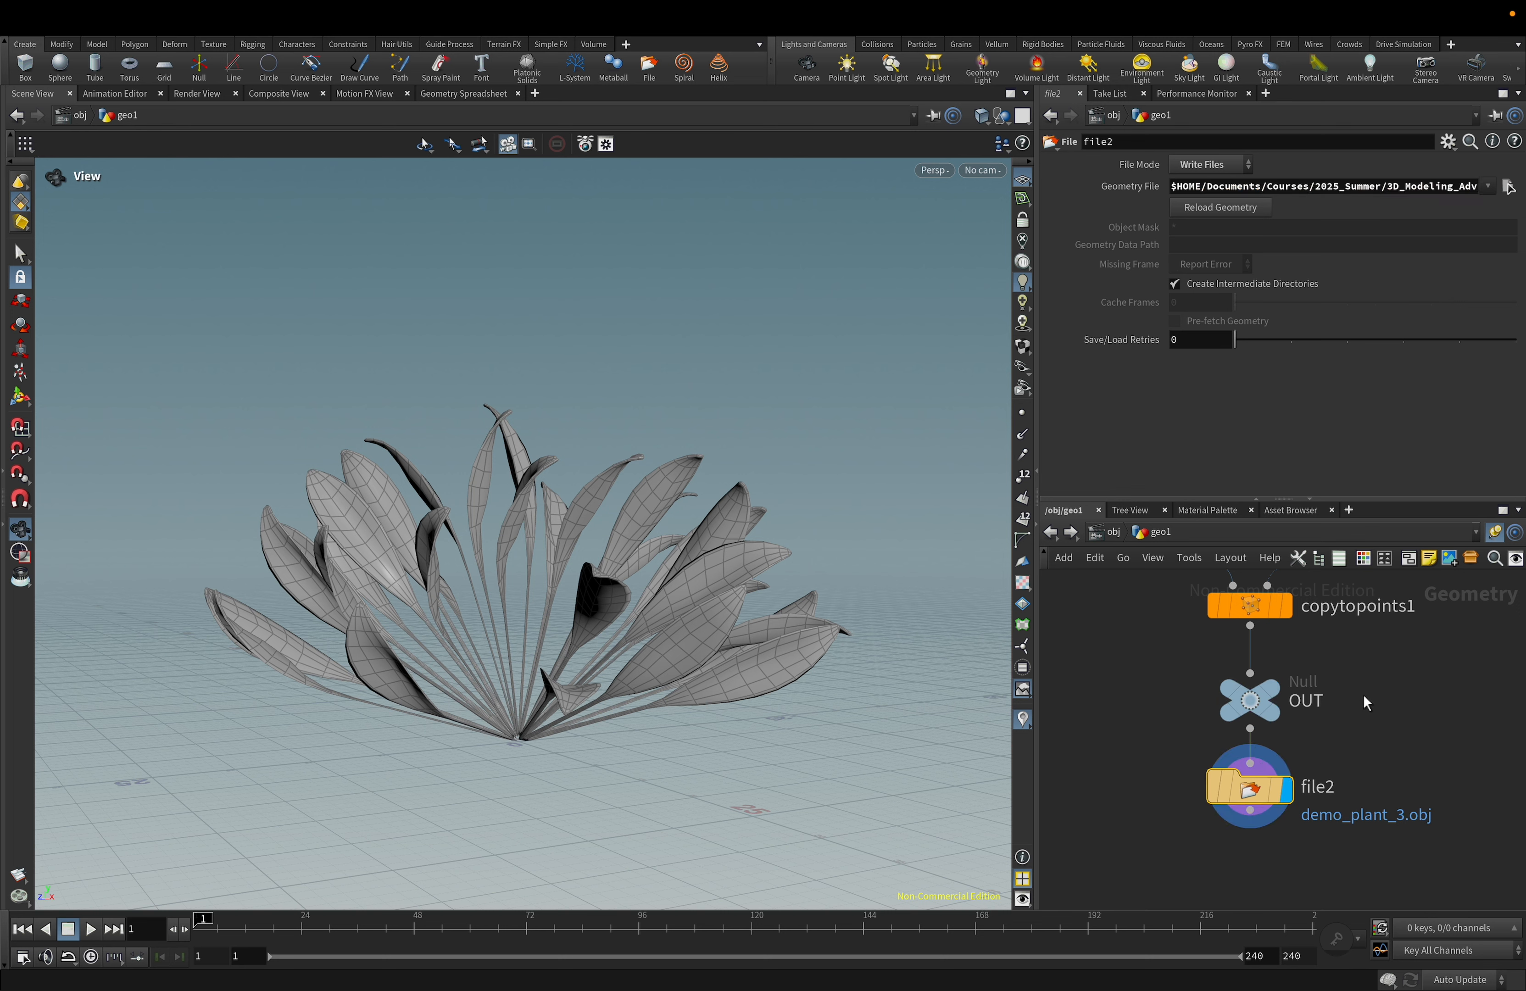
# Switch to Maya and start importing a file into the plant scene.
pyautogui.moveTo(740, 986)
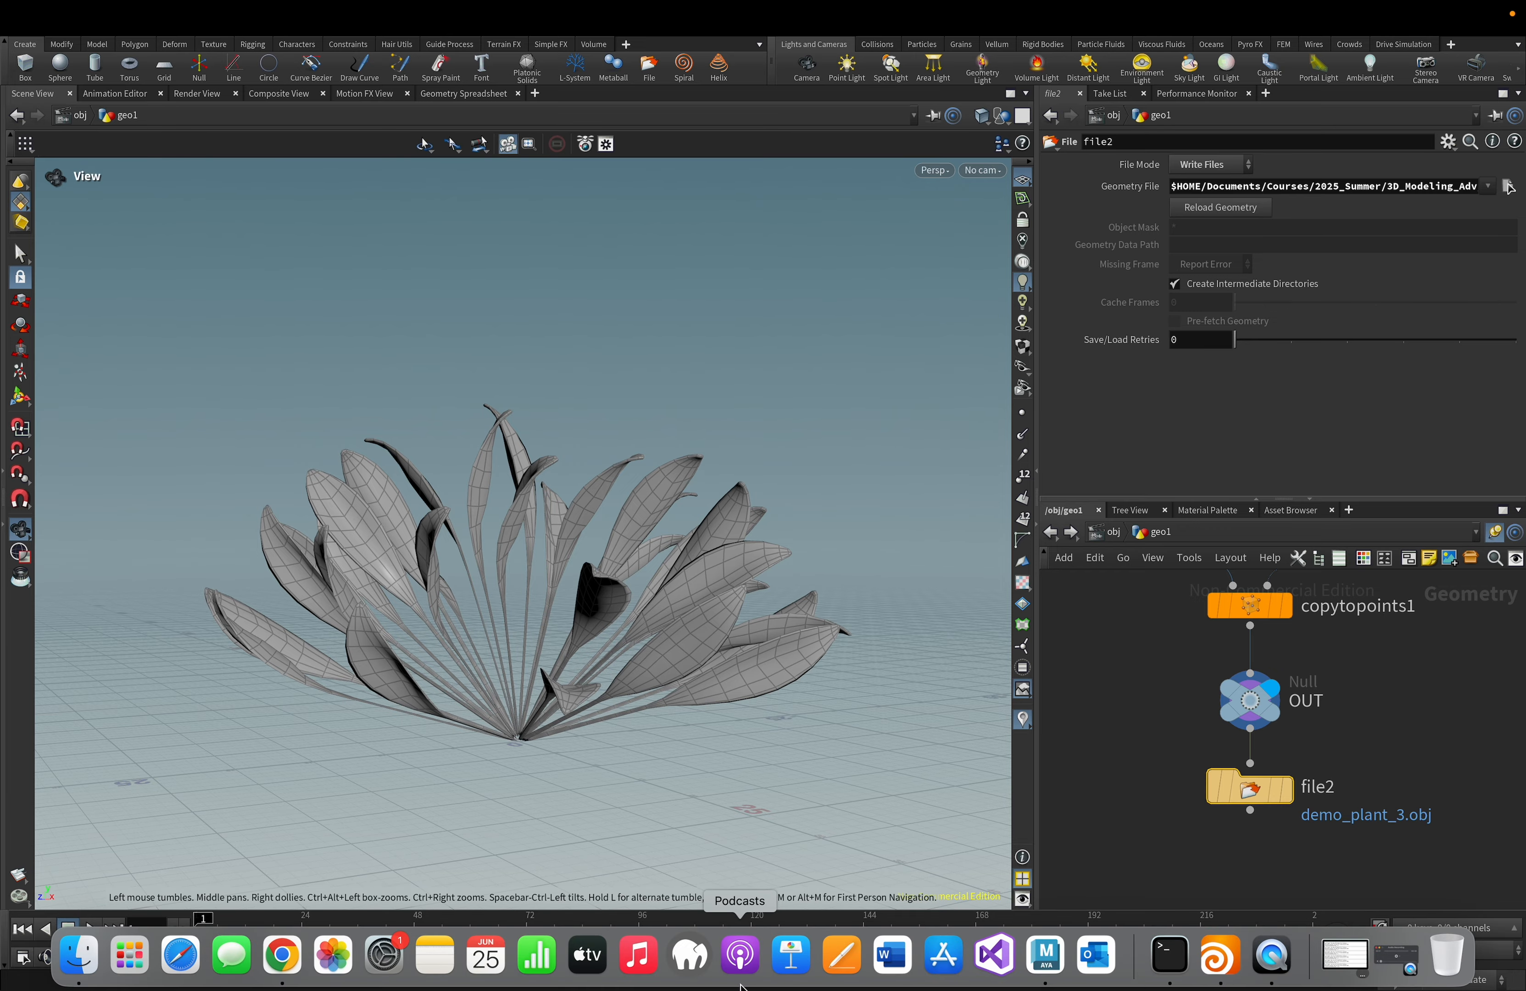
pyautogui.click(1045, 958)
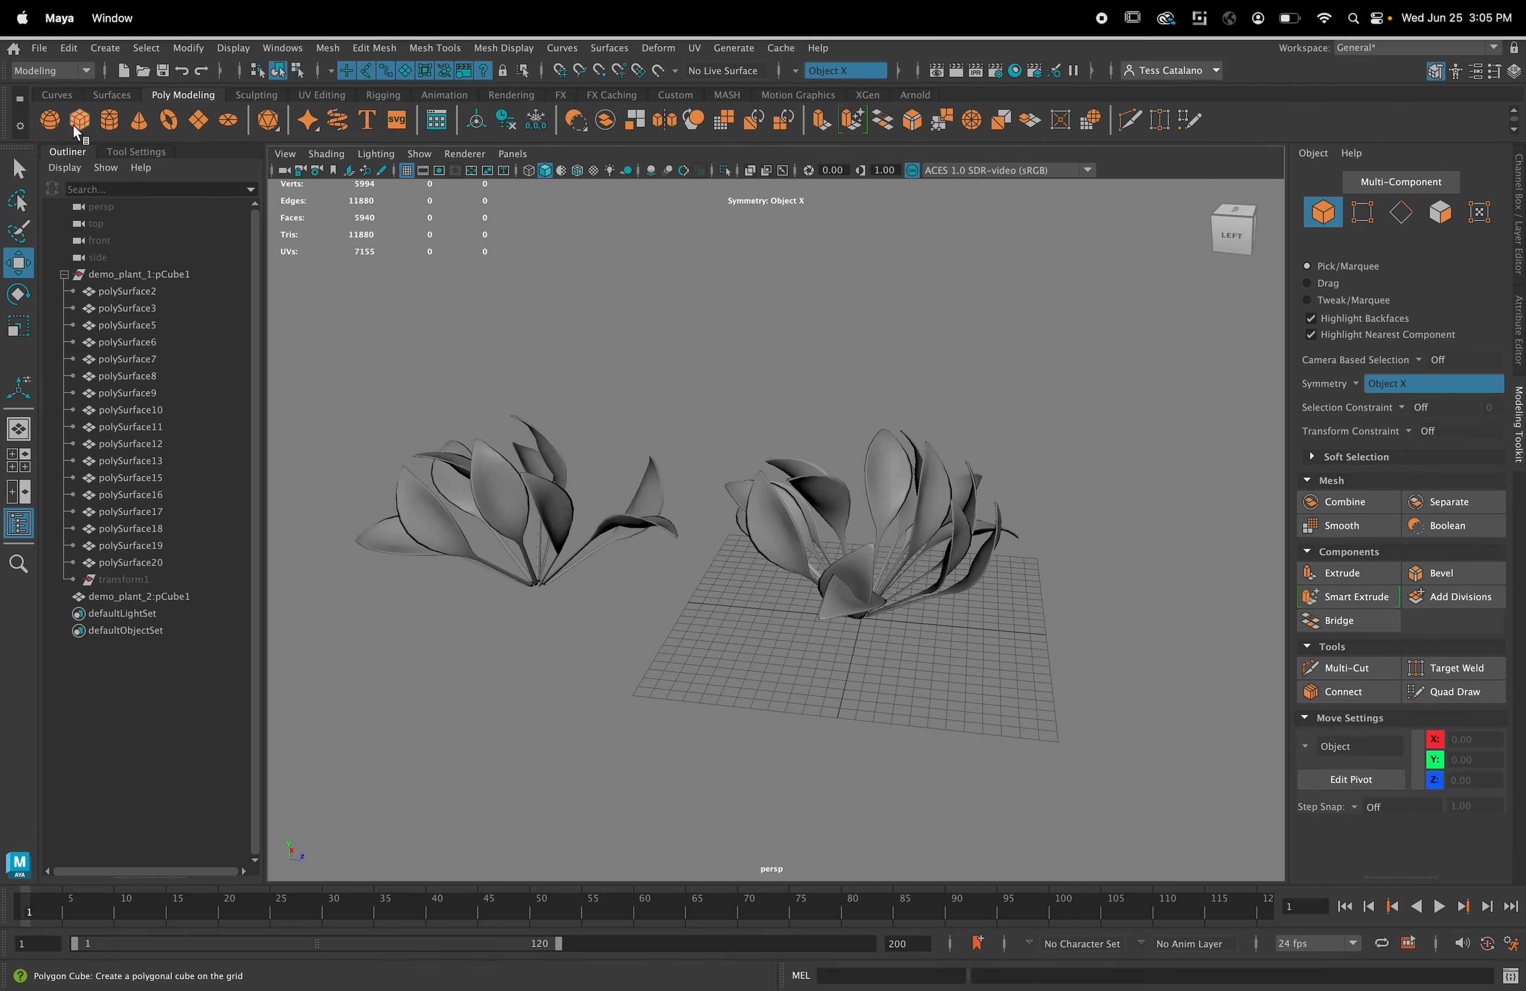
pyautogui.click(40, 54)
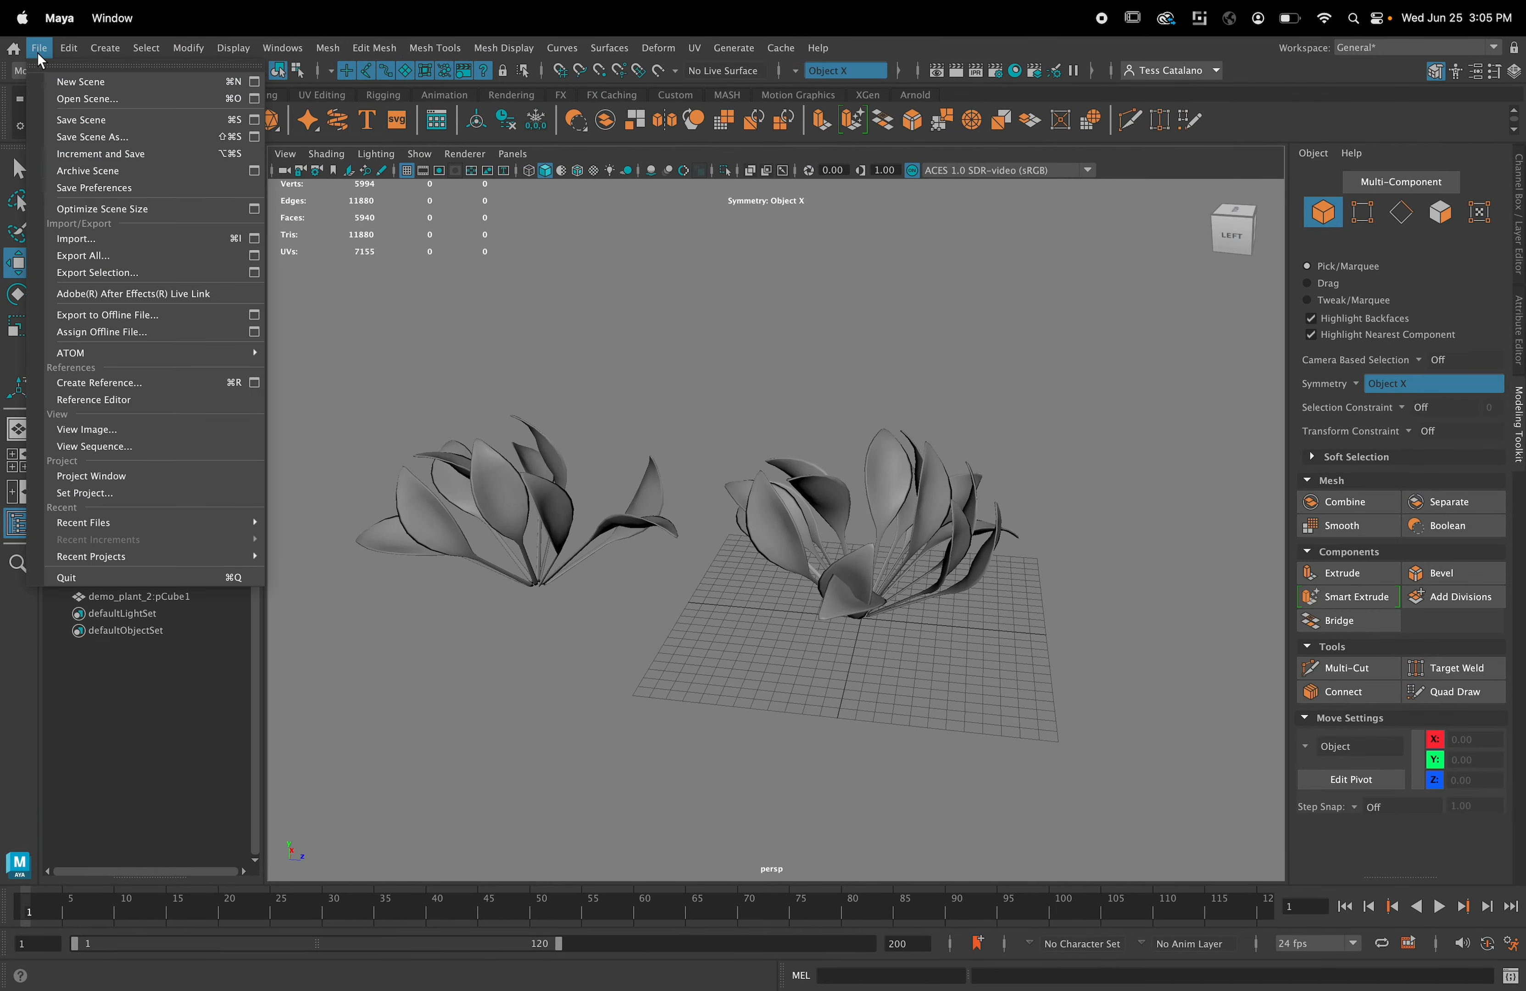
pyautogui.click(84, 239)
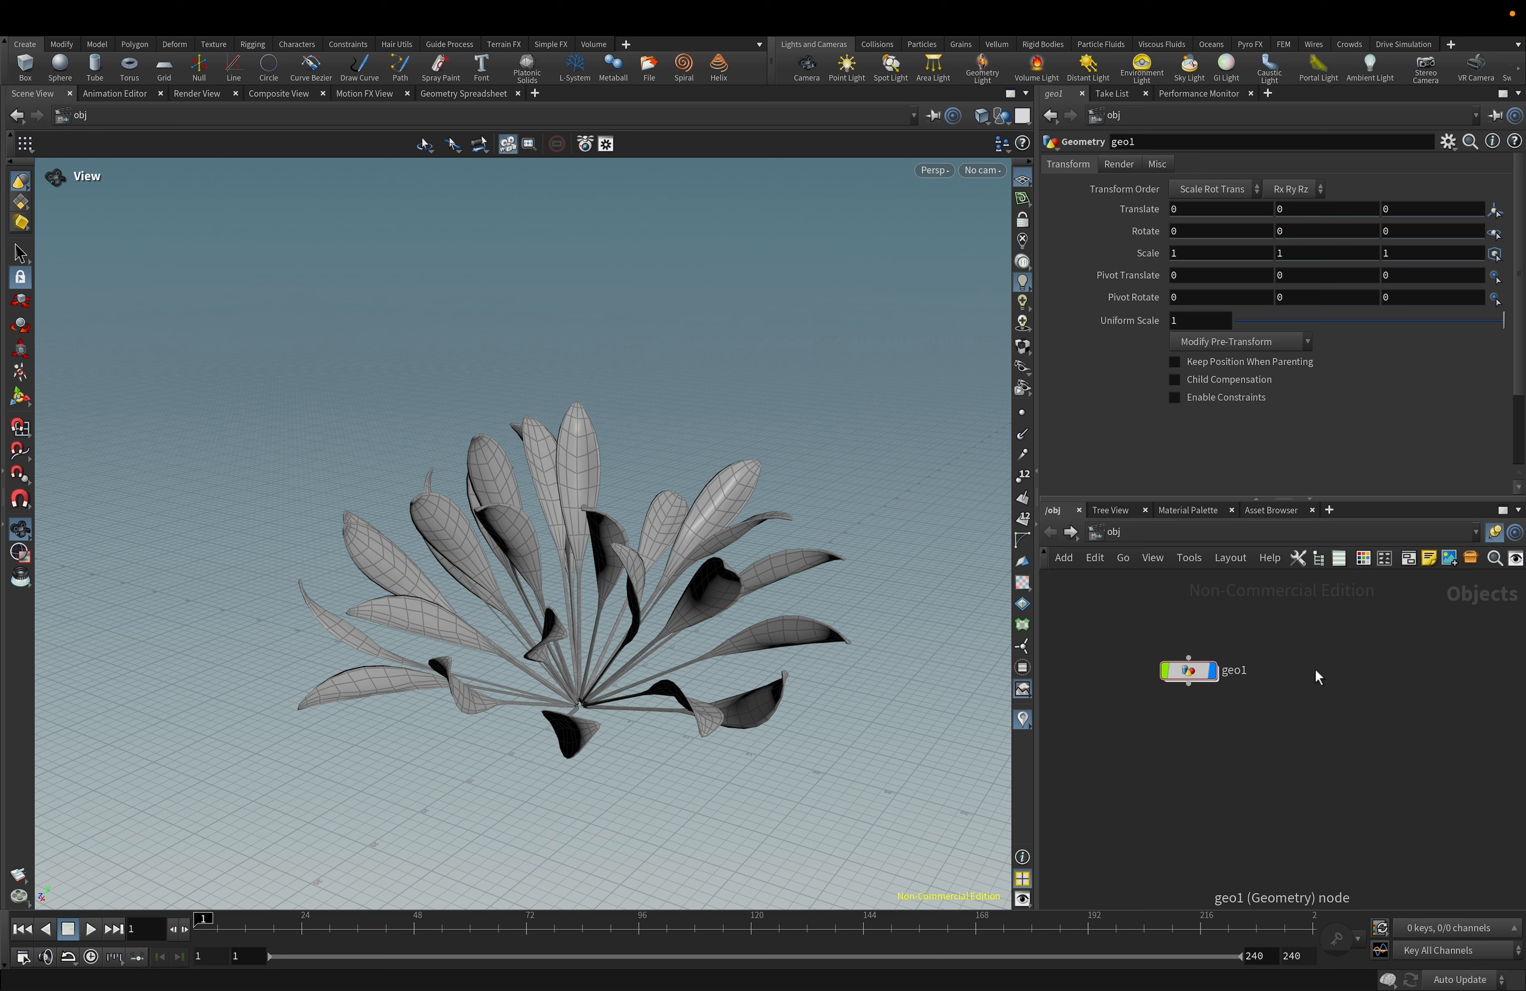
# In Houdini's object network, duplicate the geo1 object and place the copy beside the original.
pyautogui.press('super+v')
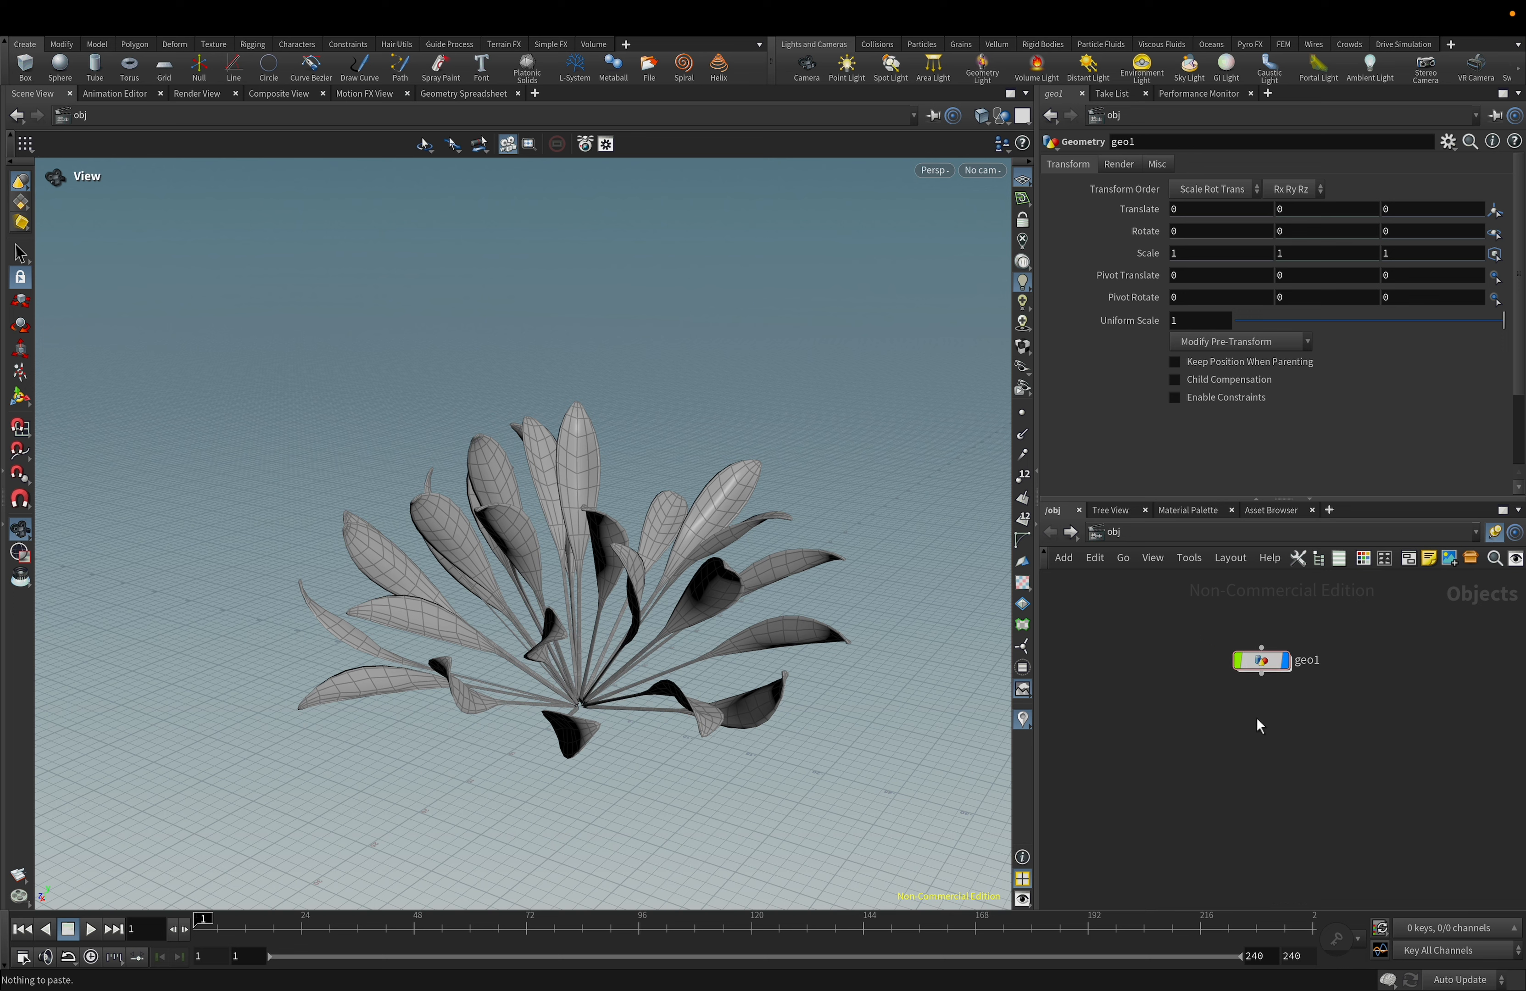
pyautogui.click(1254, 673)
pyautogui.hotkey('ctrl', 'c')
pyautogui.click(1198, 691)
pyautogui.press('super+v')
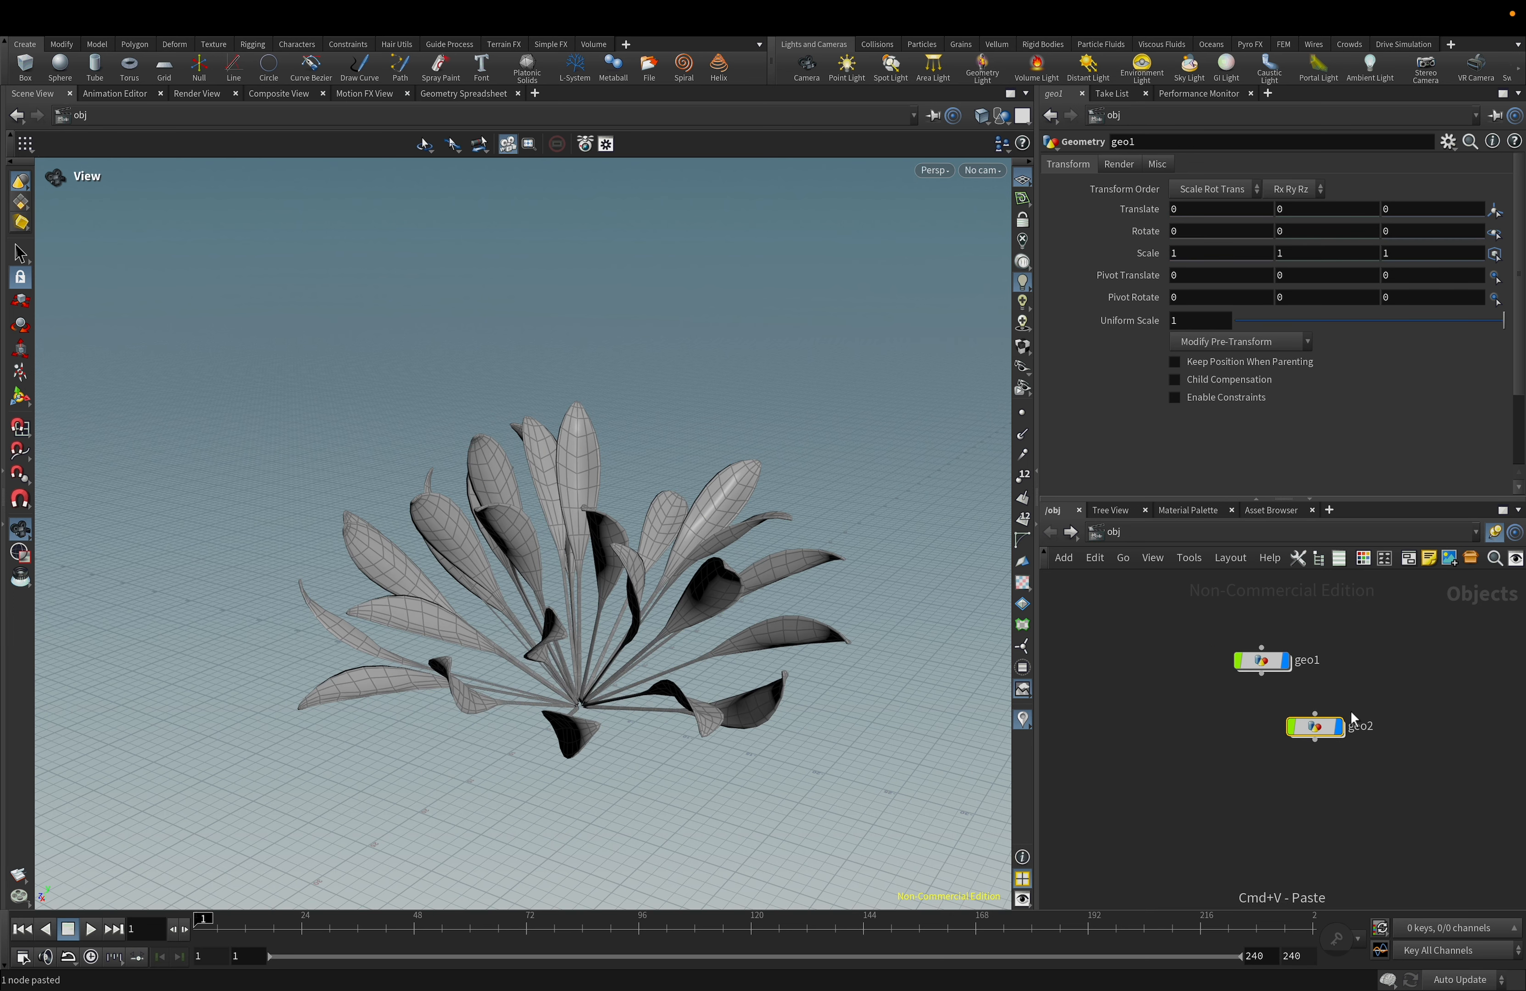
pyautogui.moveTo(1311, 729); pyautogui.dragTo(1375, 671)
# Rename the original geometry object plant_1 and its copy plant_2, and space the two nodes apart in a row.
pyautogui.click(1307, 662)
pyautogui.write('plant_1')
pyautogui.press('Return')
pyautogui.click(1418, 662)
pyautogui.write('plant_2')
pyautogui.press('Return')
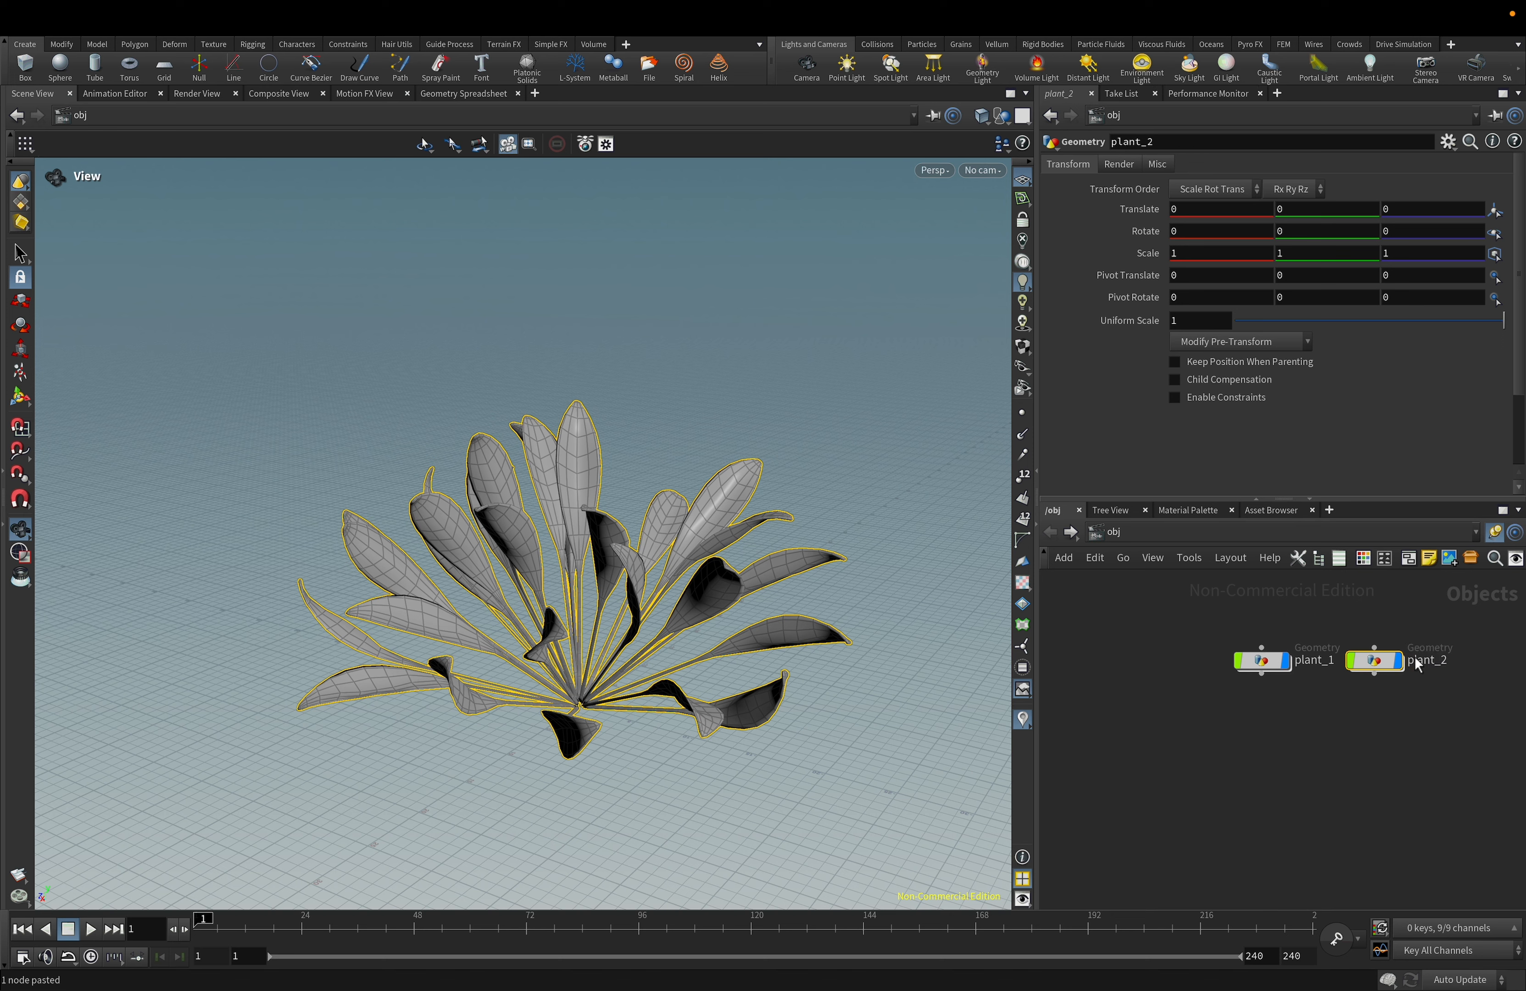
pyautogui.moveTo(1365, 667); pyautogui.dragTo(1399, 667)
pyautogui.moveTo(1261, 663); pyautogui.dragTo(1175, 663)
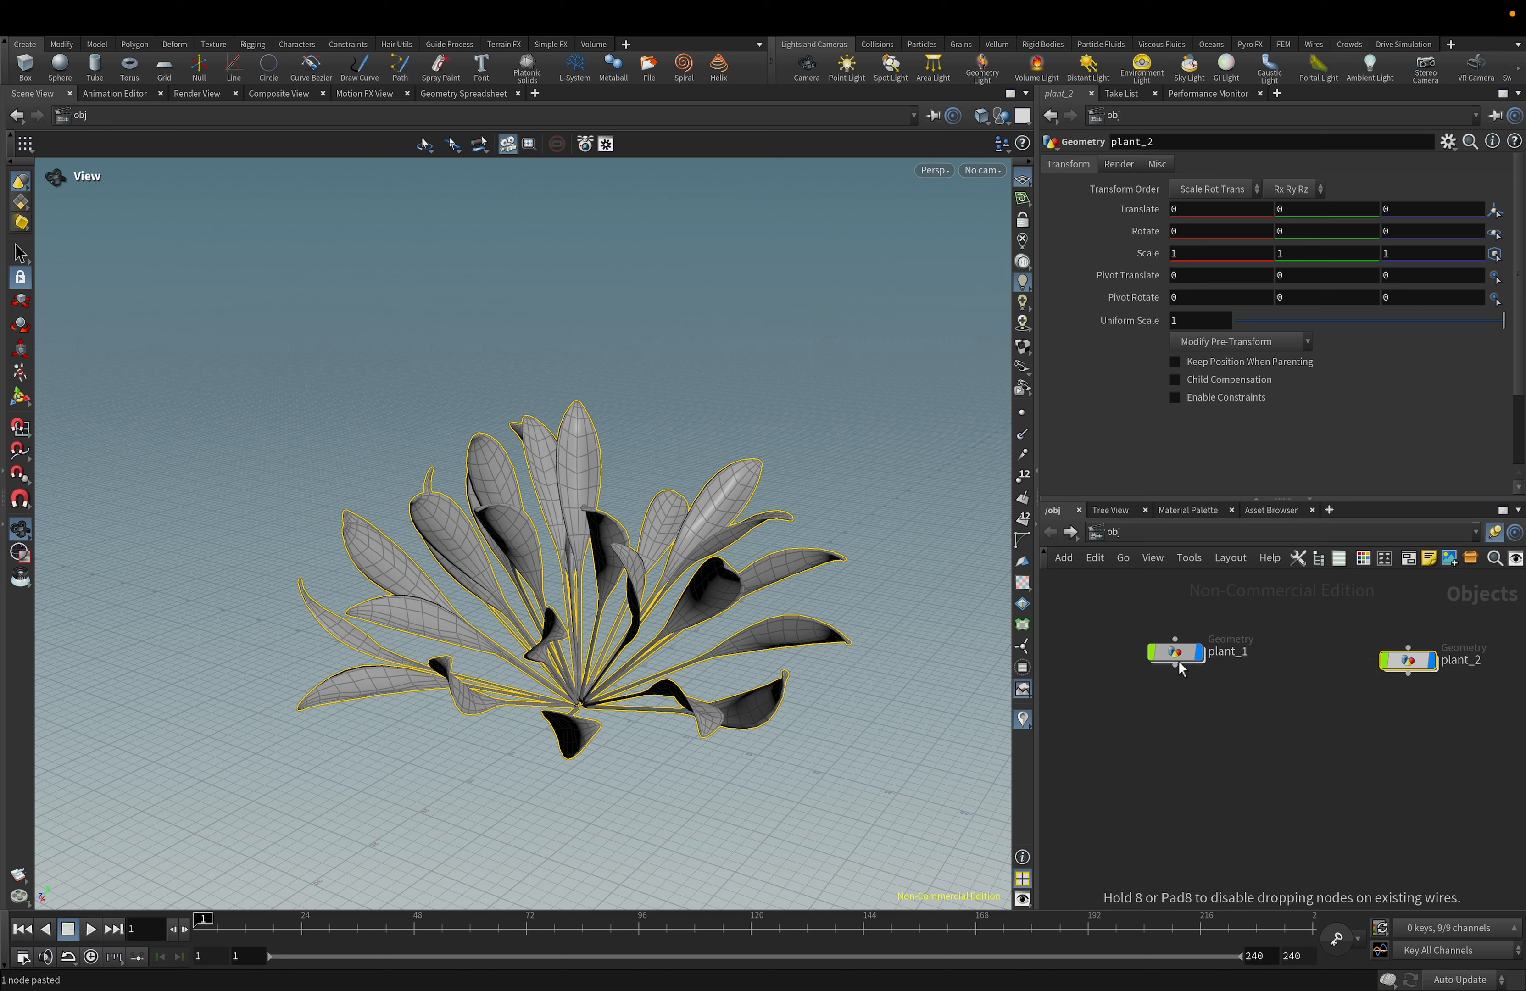
pyautogui.click(1403, 664)
pyautogui.moveTo(1409, 667); pyautogui.dragTo(1327, 666)
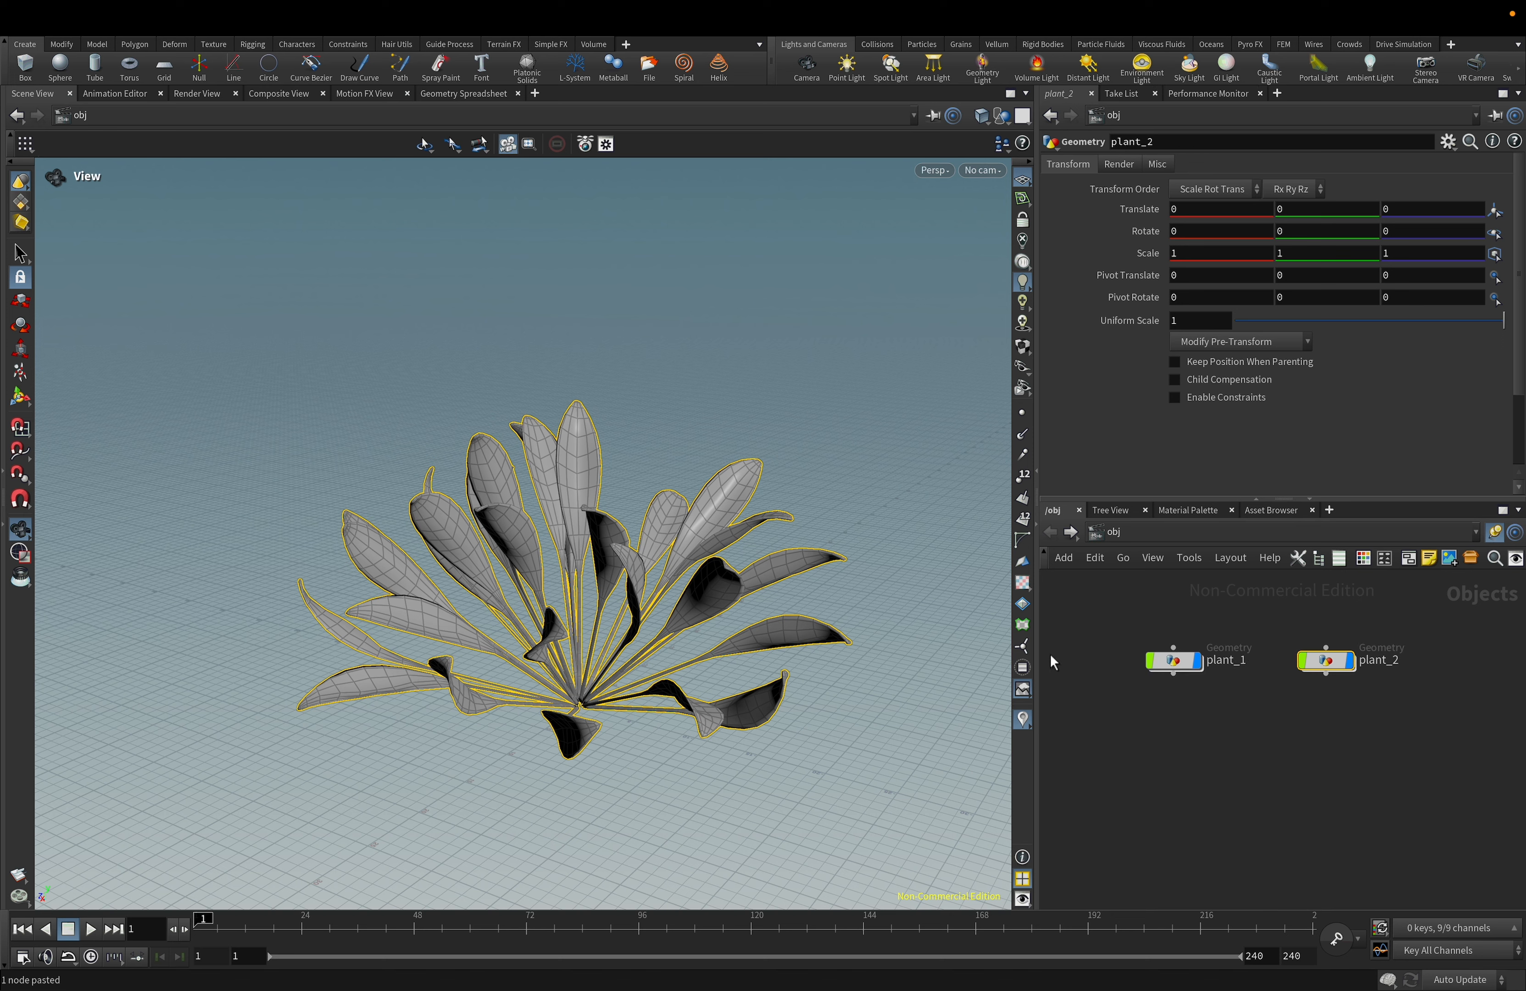
# Enter the plant_2 network, select the file1 node, and open its Geometry File path for editing.
pyautogui.doubleClick(1331, 673)
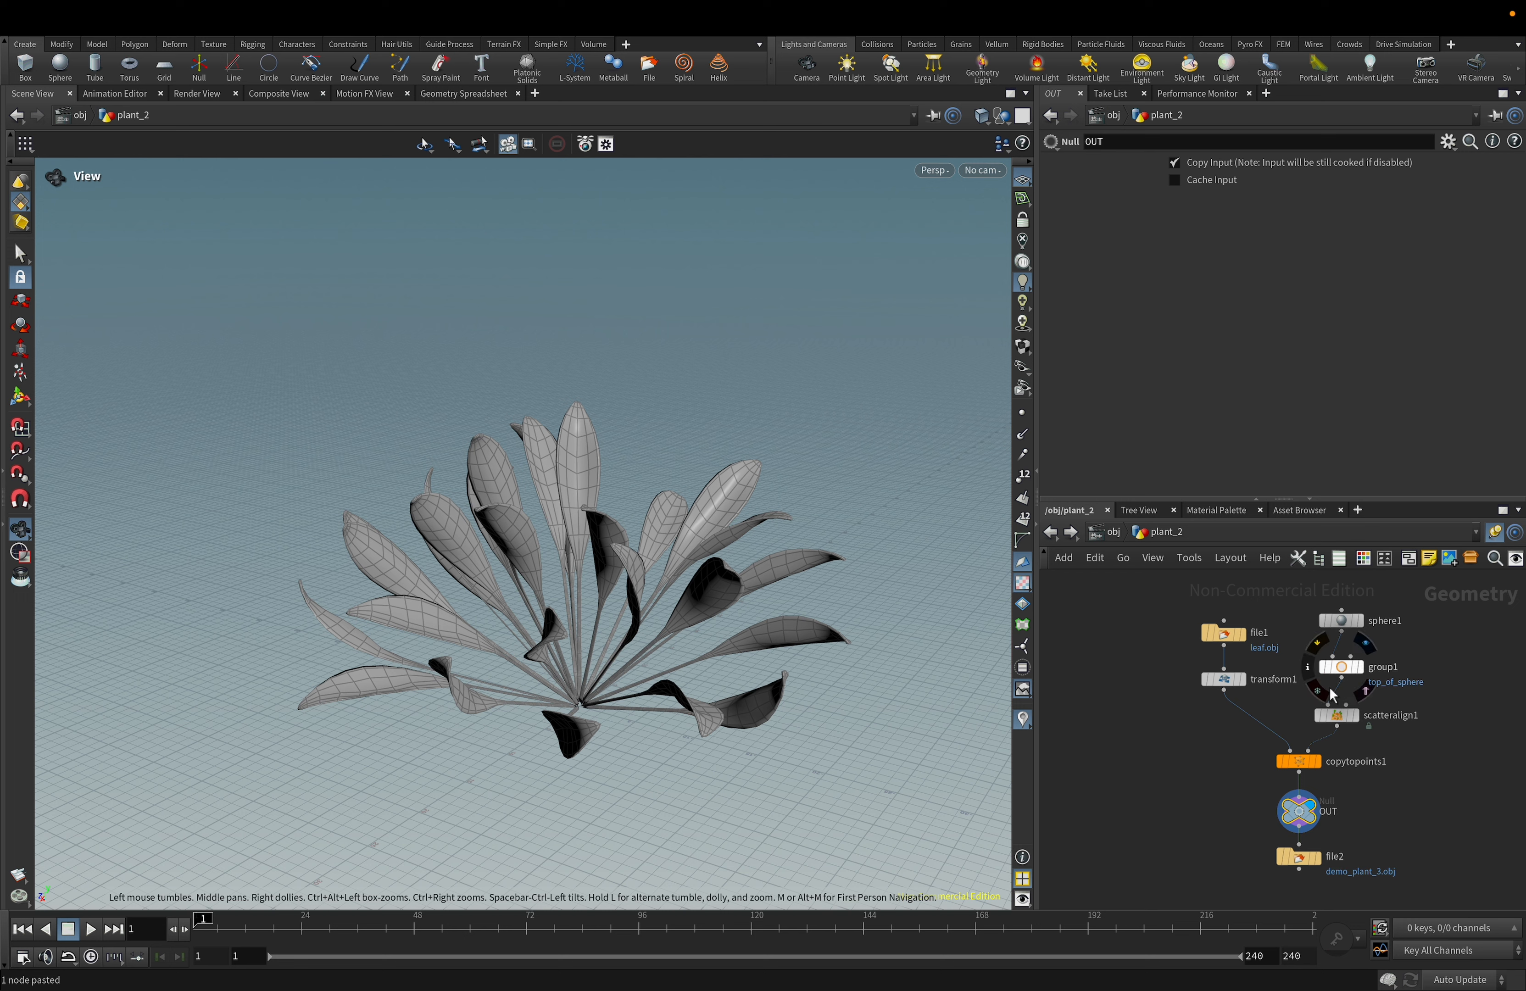
pyautogui.click(1227, 638)
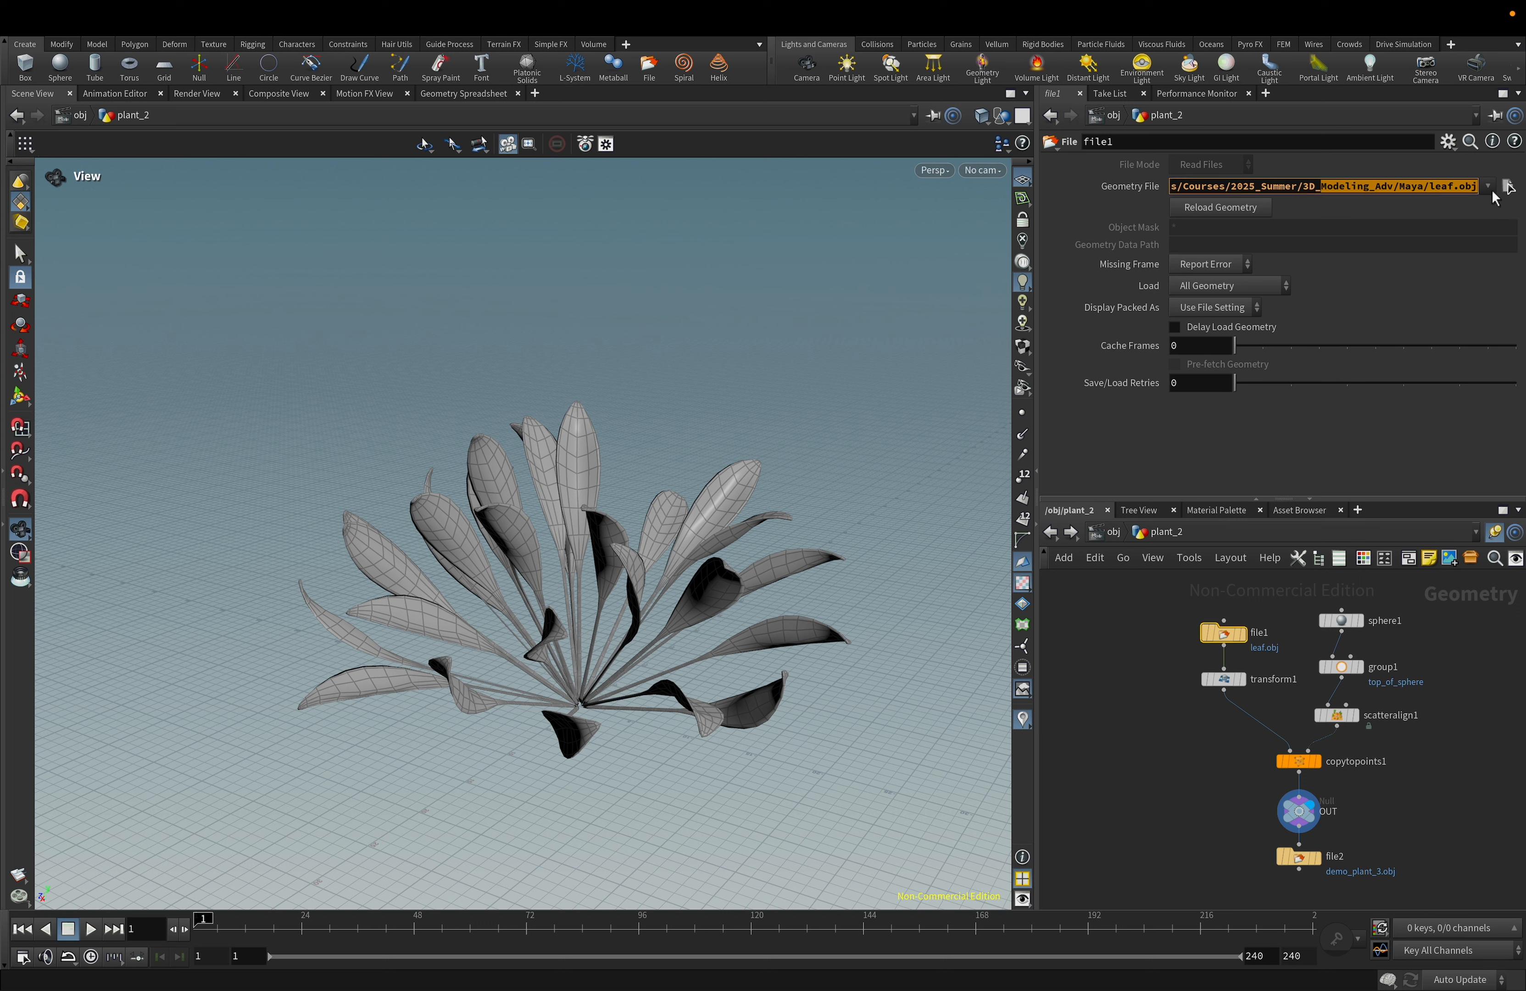
pyautogui.click(1490, 188)
pyautogui.click(1433, 187)
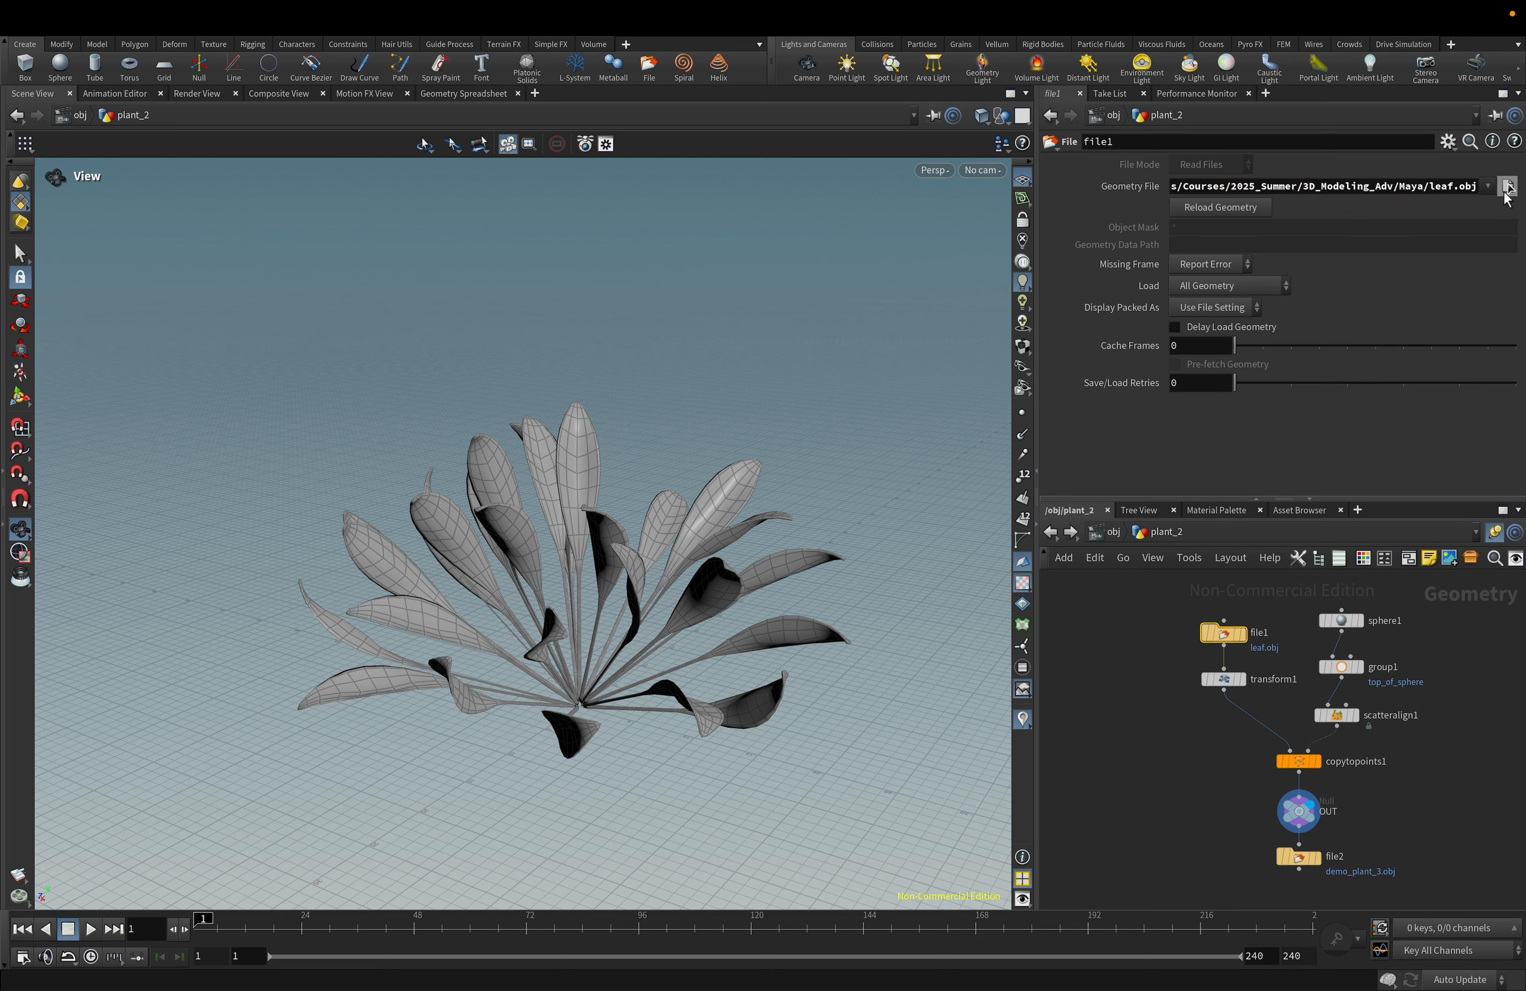
pyautogui.click(1410, 186)
pyautogui.click(1489, 187)
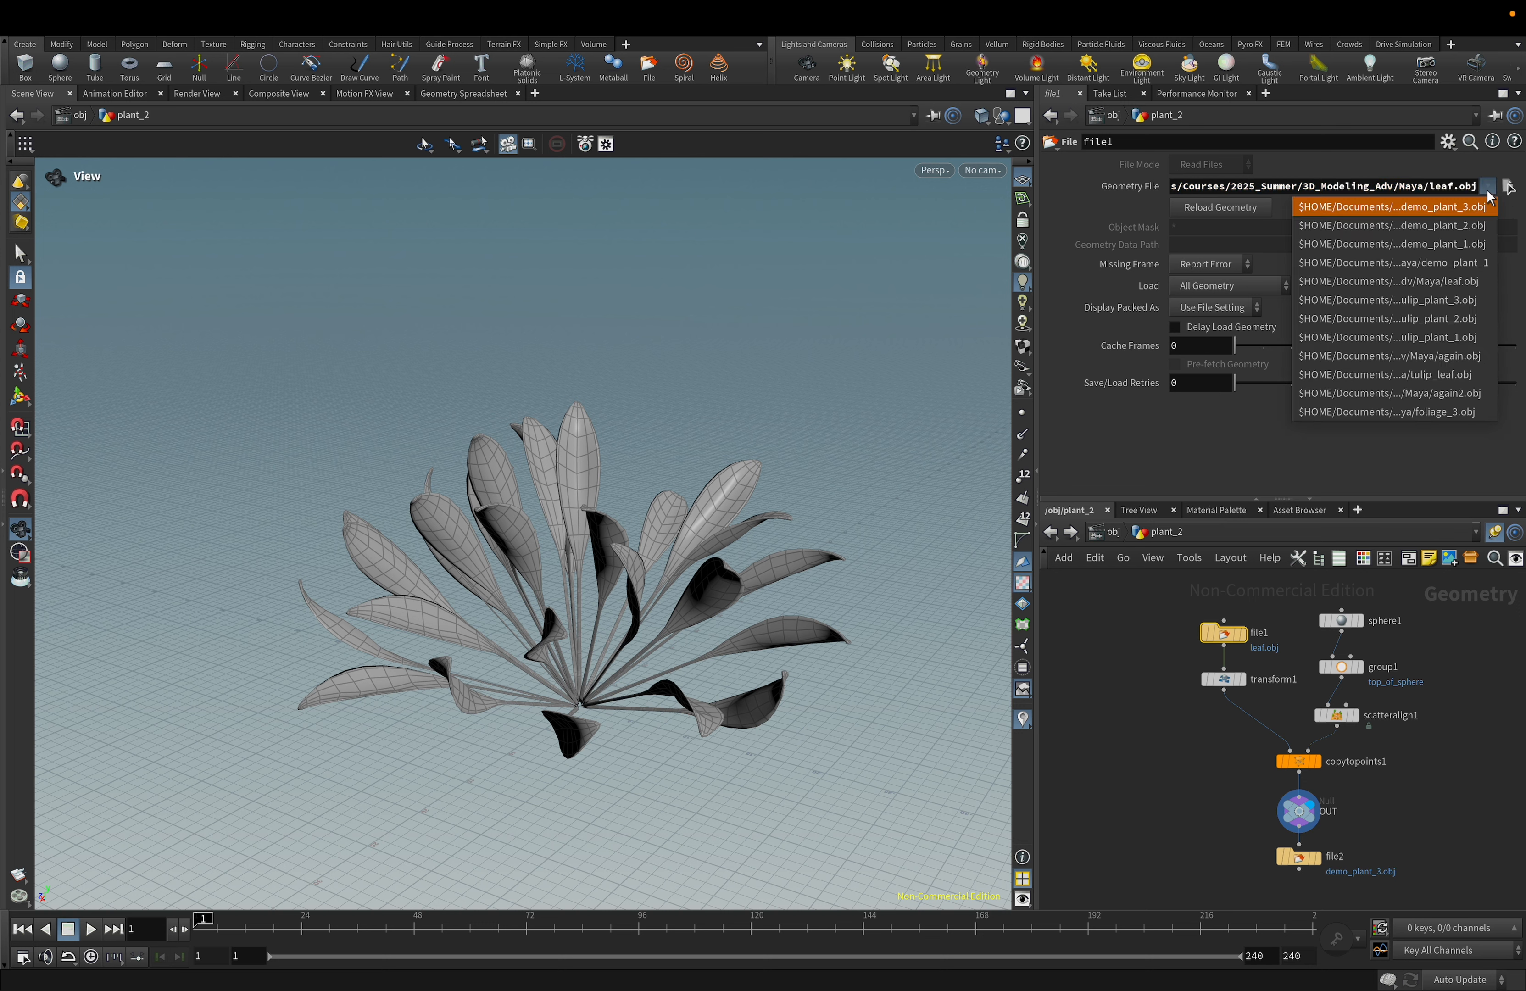
pyautogui.click(1373, 187)
pyautogui.doubleClick(1373, 186)
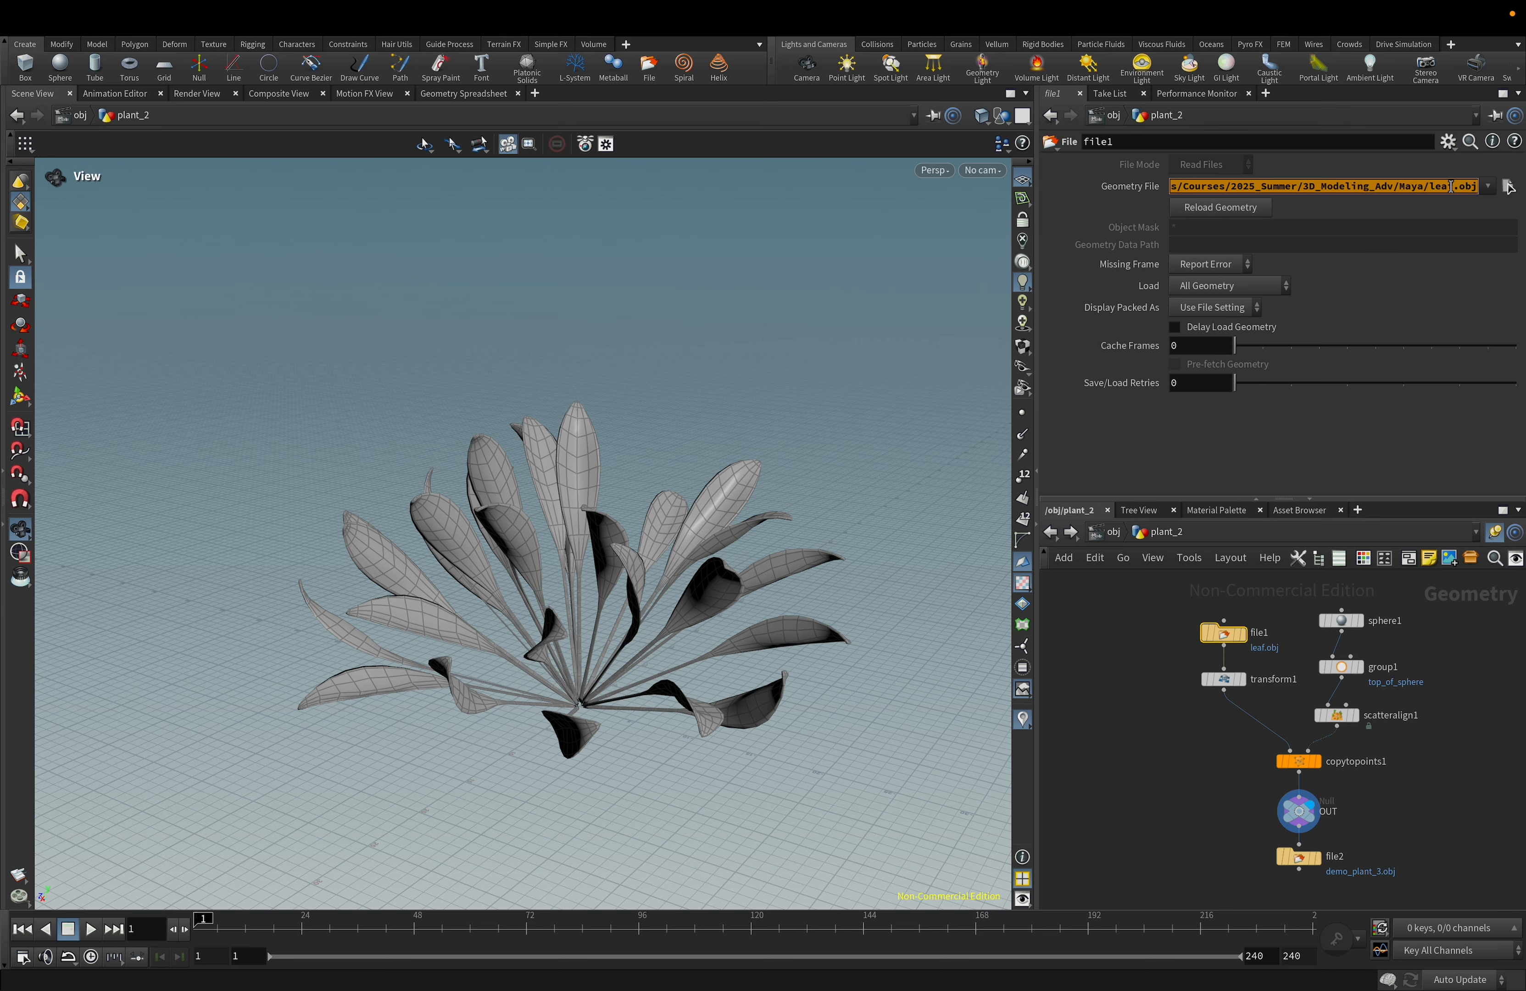
pyautogui.click(1451, 187)
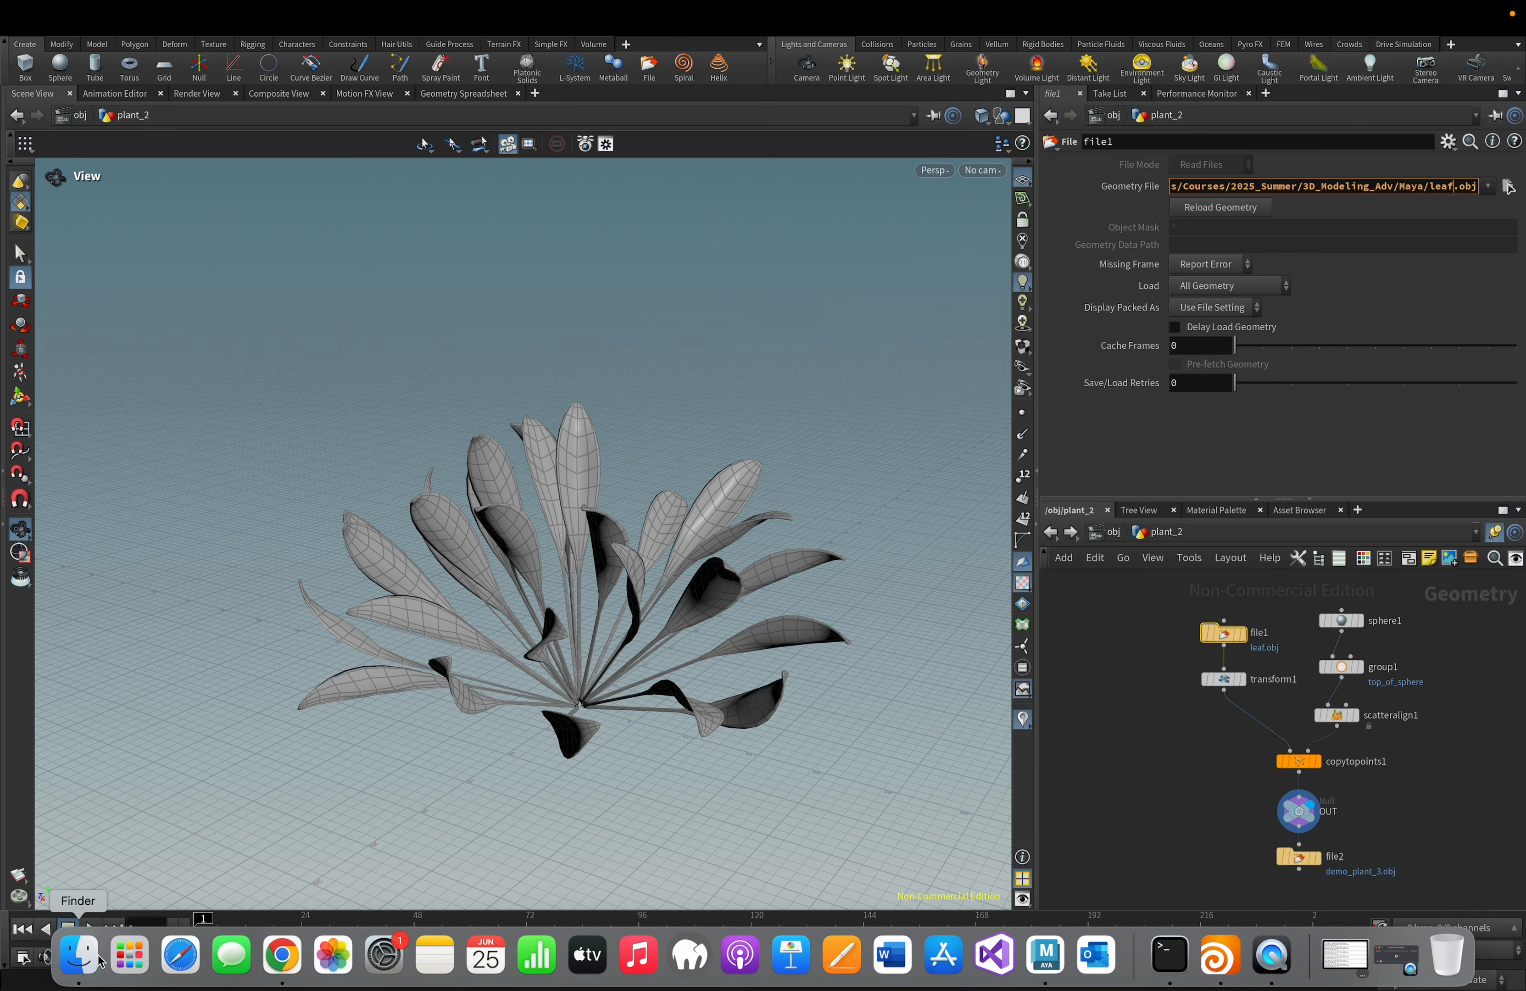
# Switch to Finder and browse Courses, 2025_Summer, 3D_Modeling_Adv, Maya for the available OBJ file names.
pyautogui.click(78, 956)
pyautogui.click(399, 489)
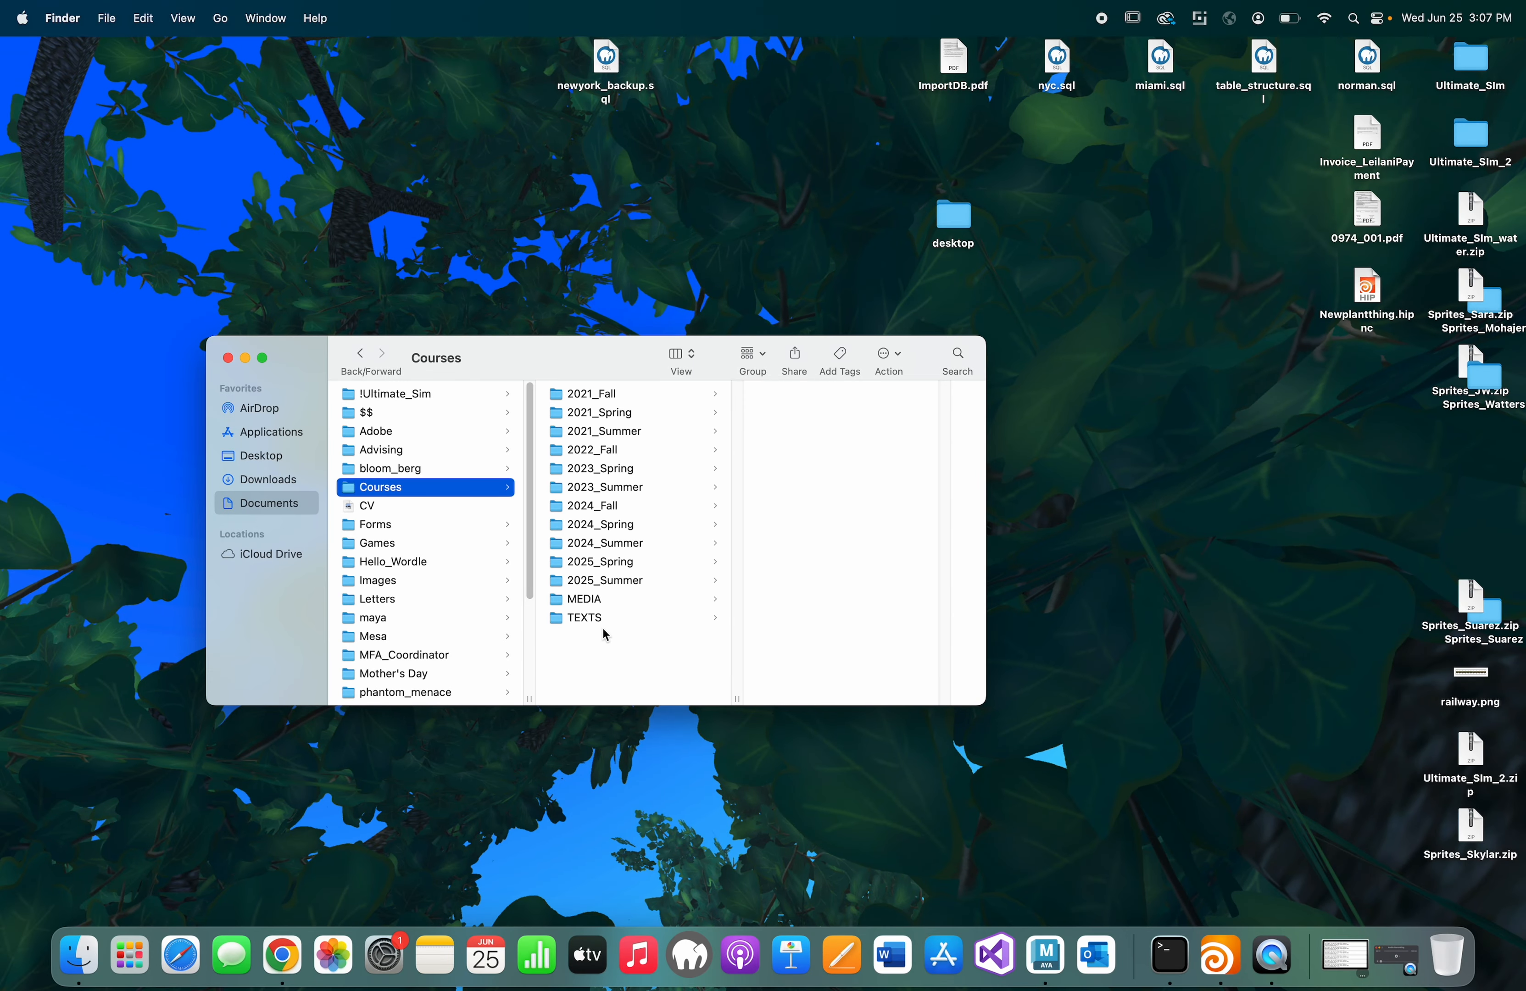
pyautogui.click(601, 581)
pyautogui.click(834, 394)
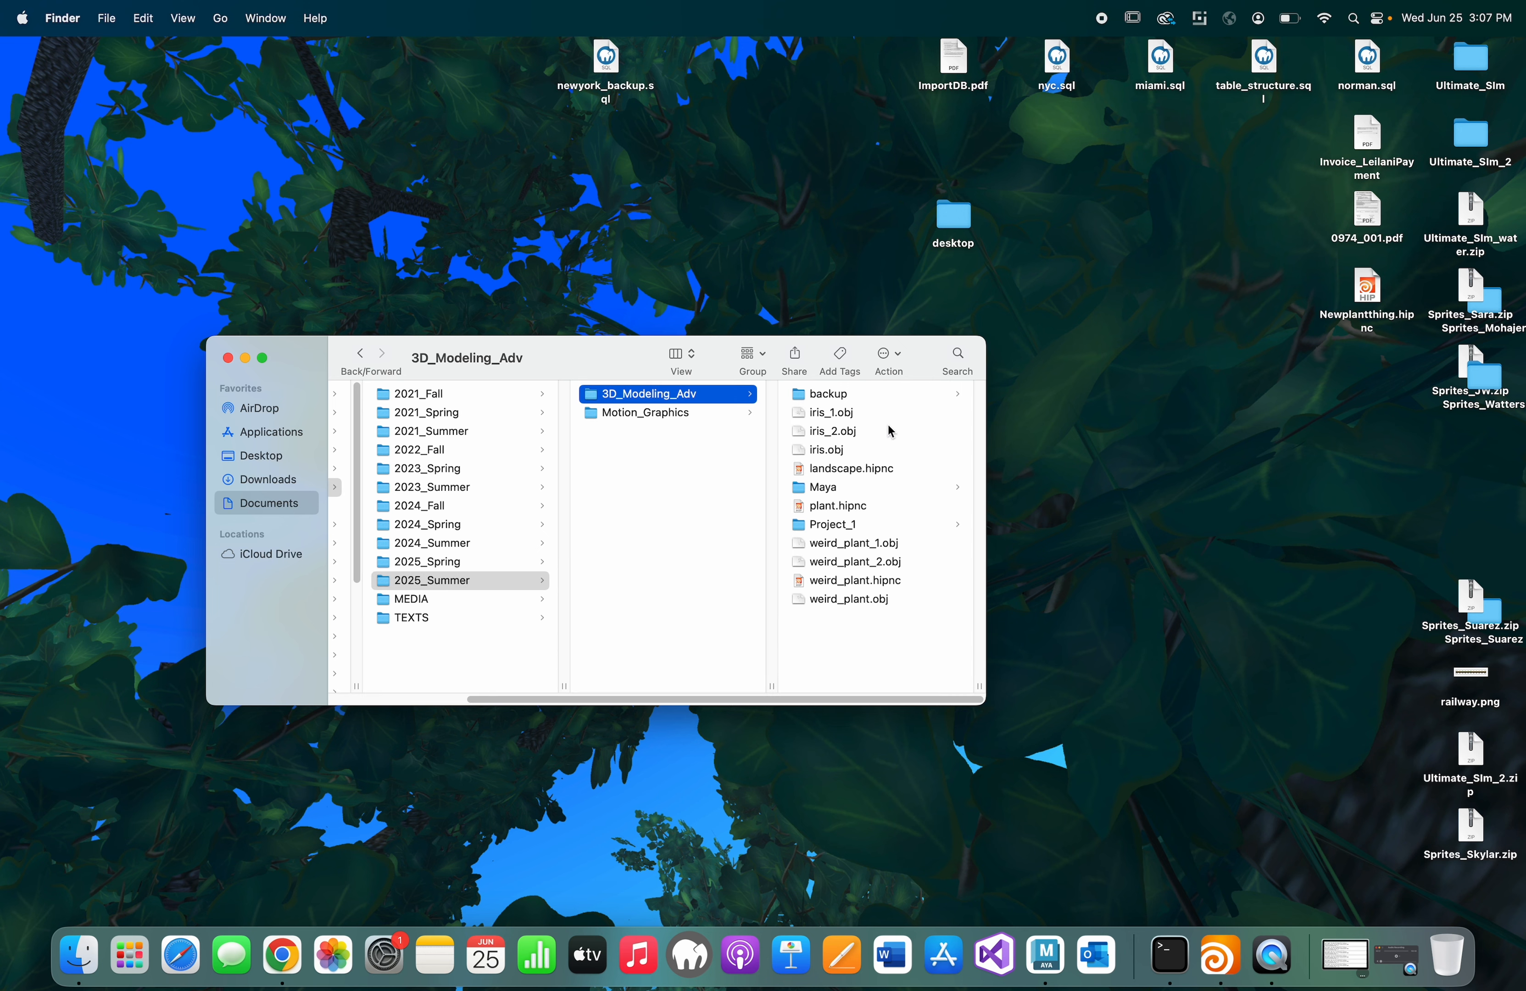
pyautogui.click(858, 491)
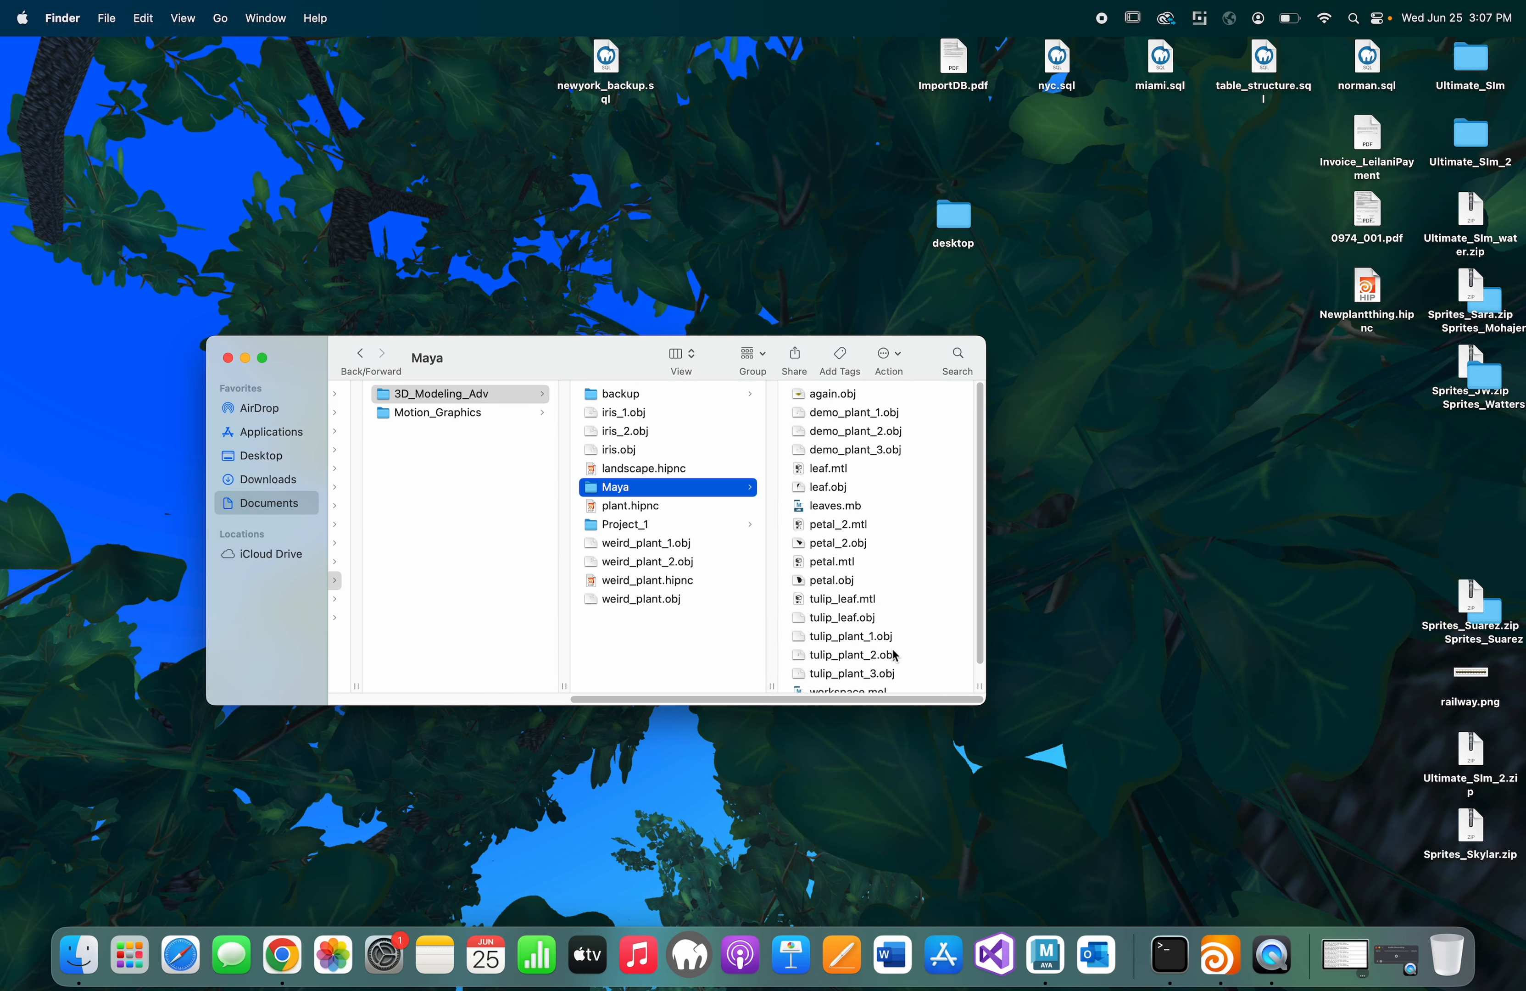
pyautogui.scroll(-1, 868, 545)
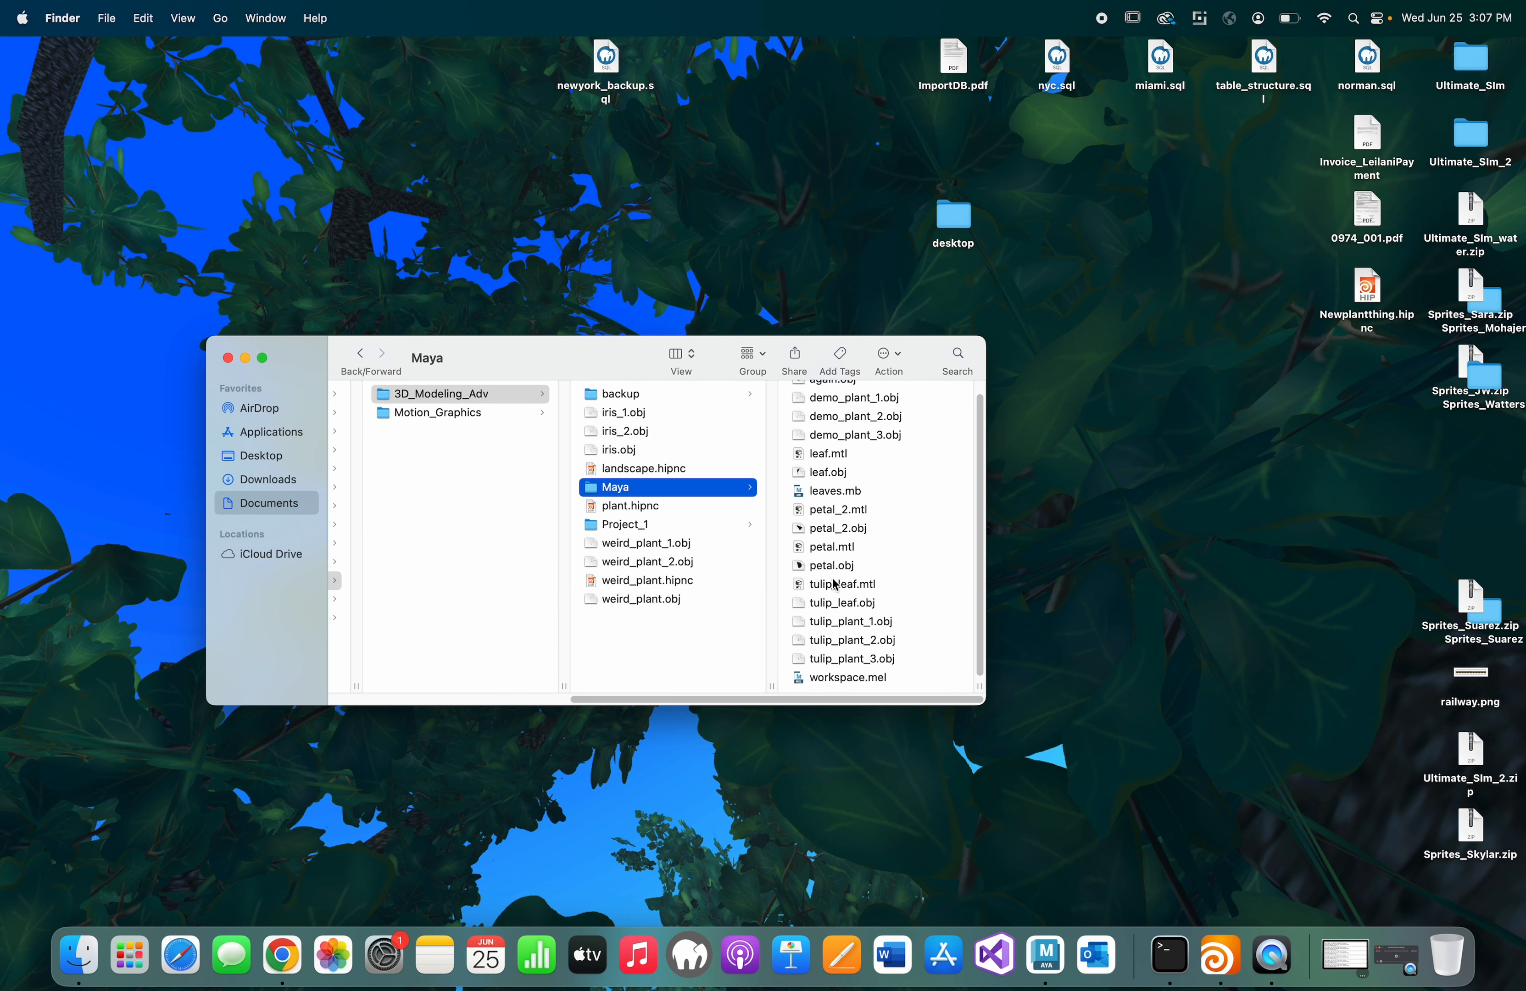
# Switch back to Houdini and insert tulip_leaf.obj into the Geometry File path of plant_2's file1 node.
pyautogui.click(1221, 957)
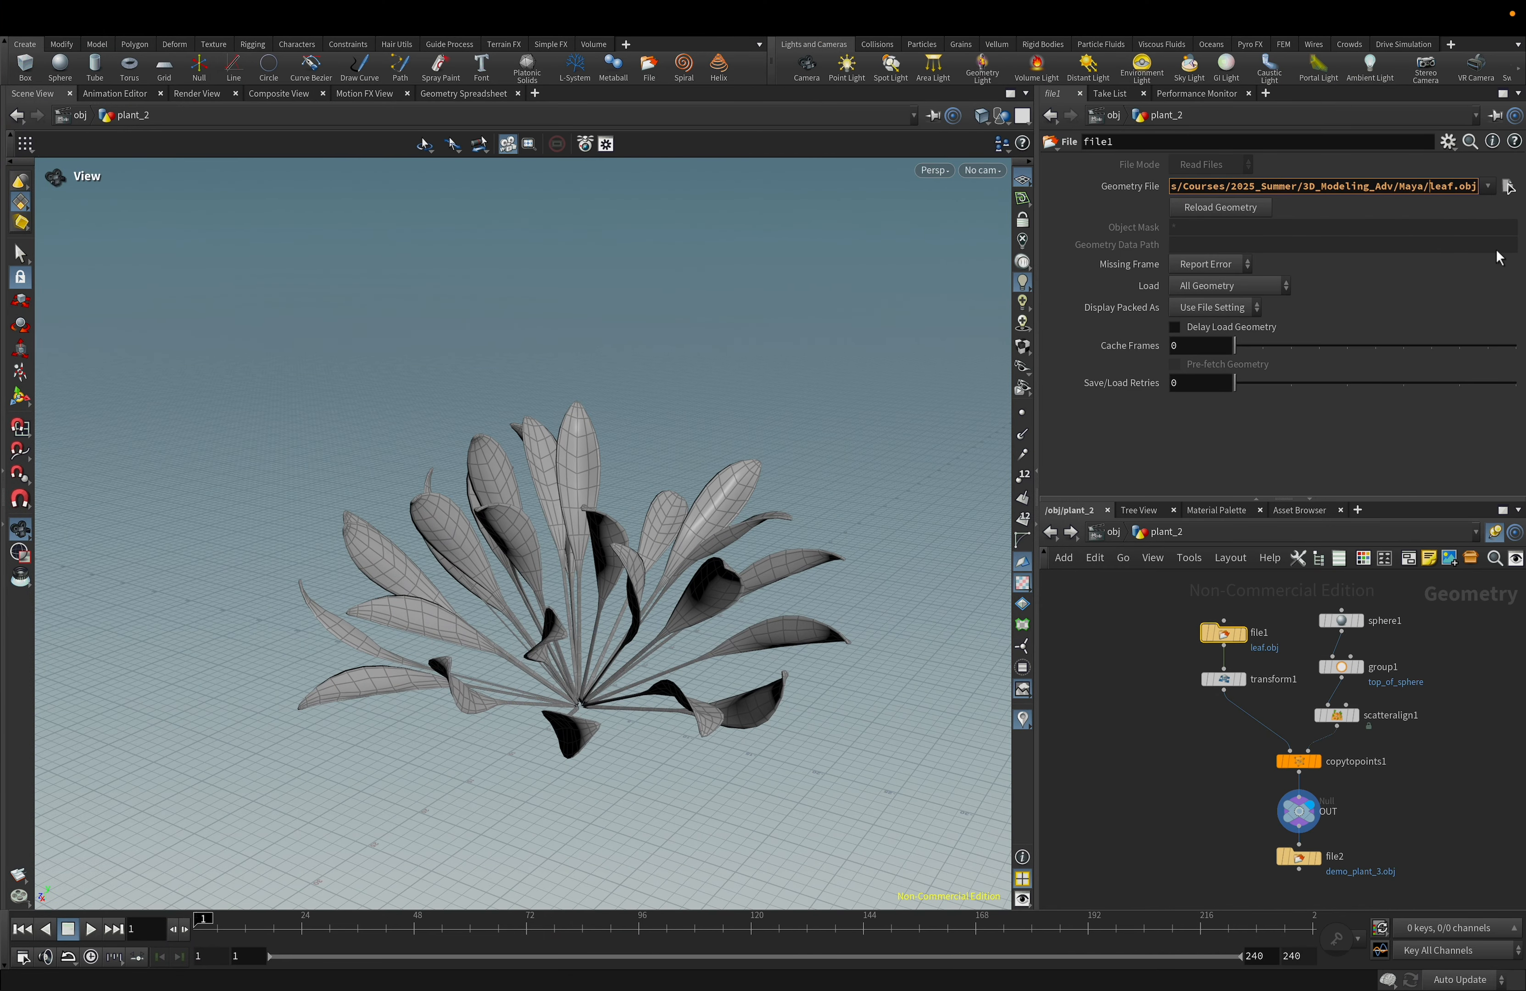
pyautogui.write('tulip_')
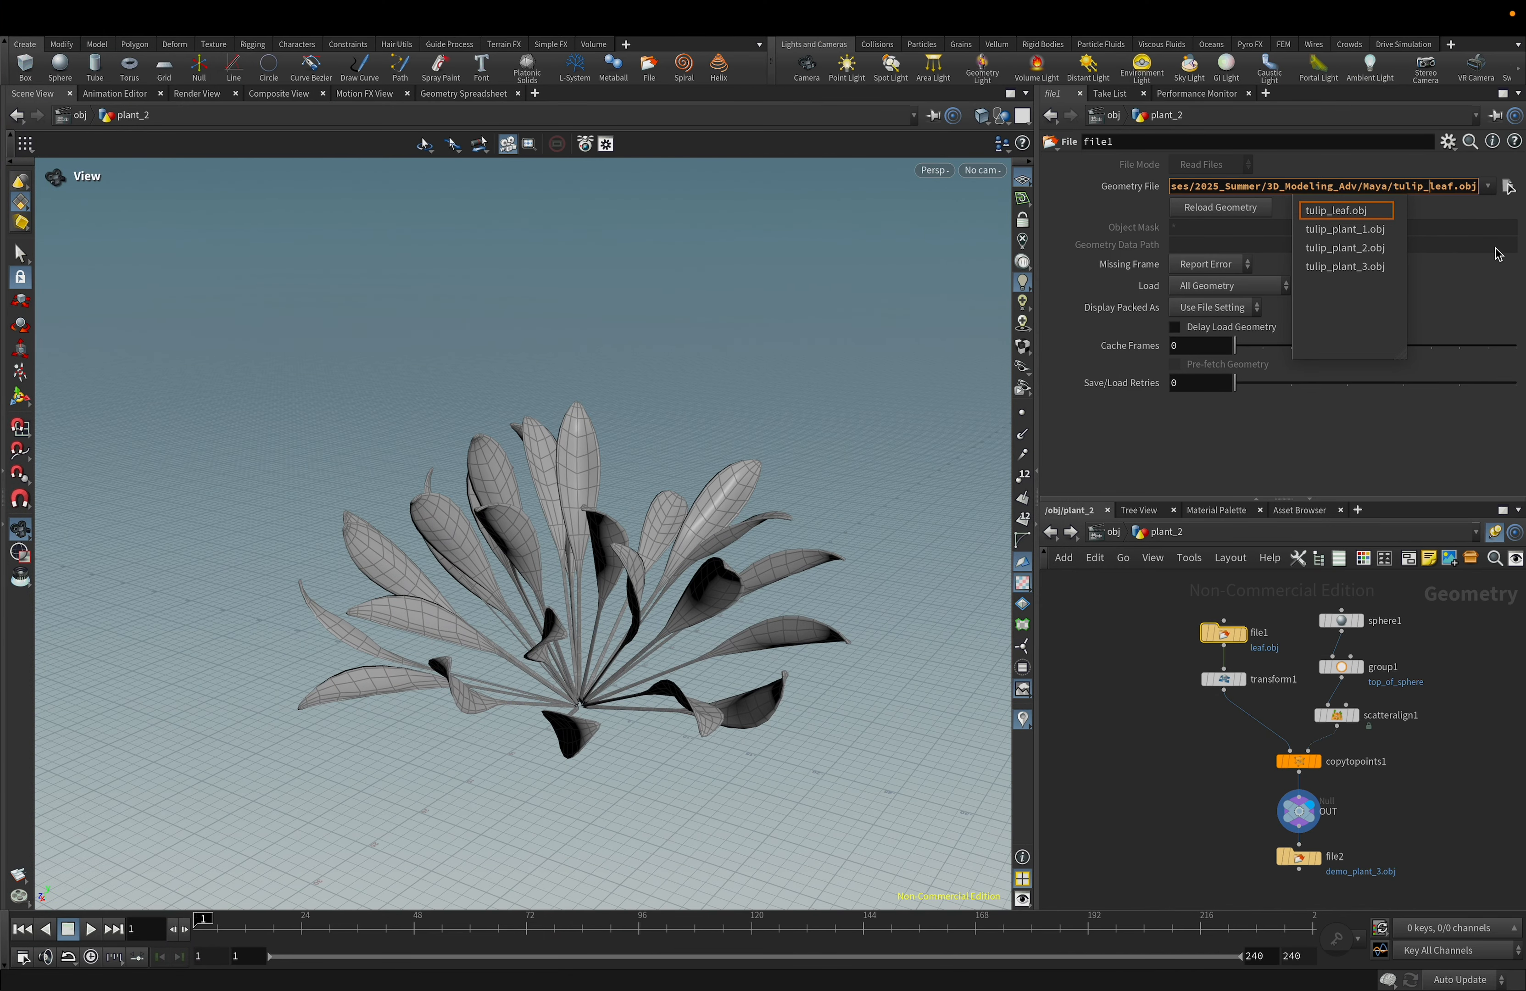
pyautogui.click(1347, 212)
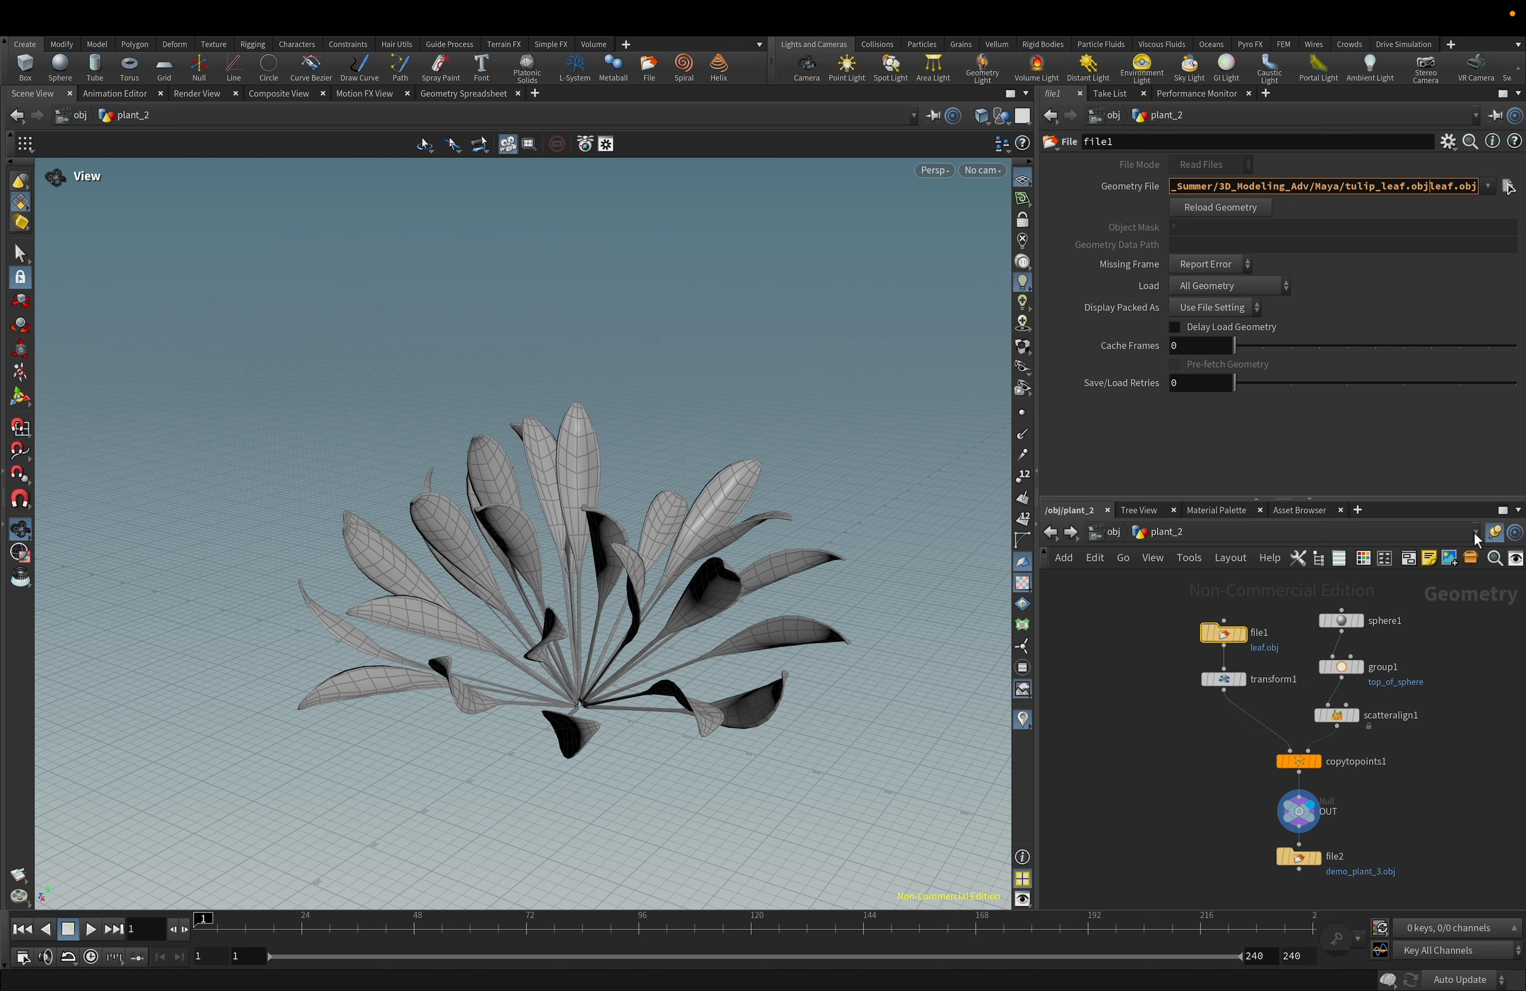
pyautogui.click(1237, 207)
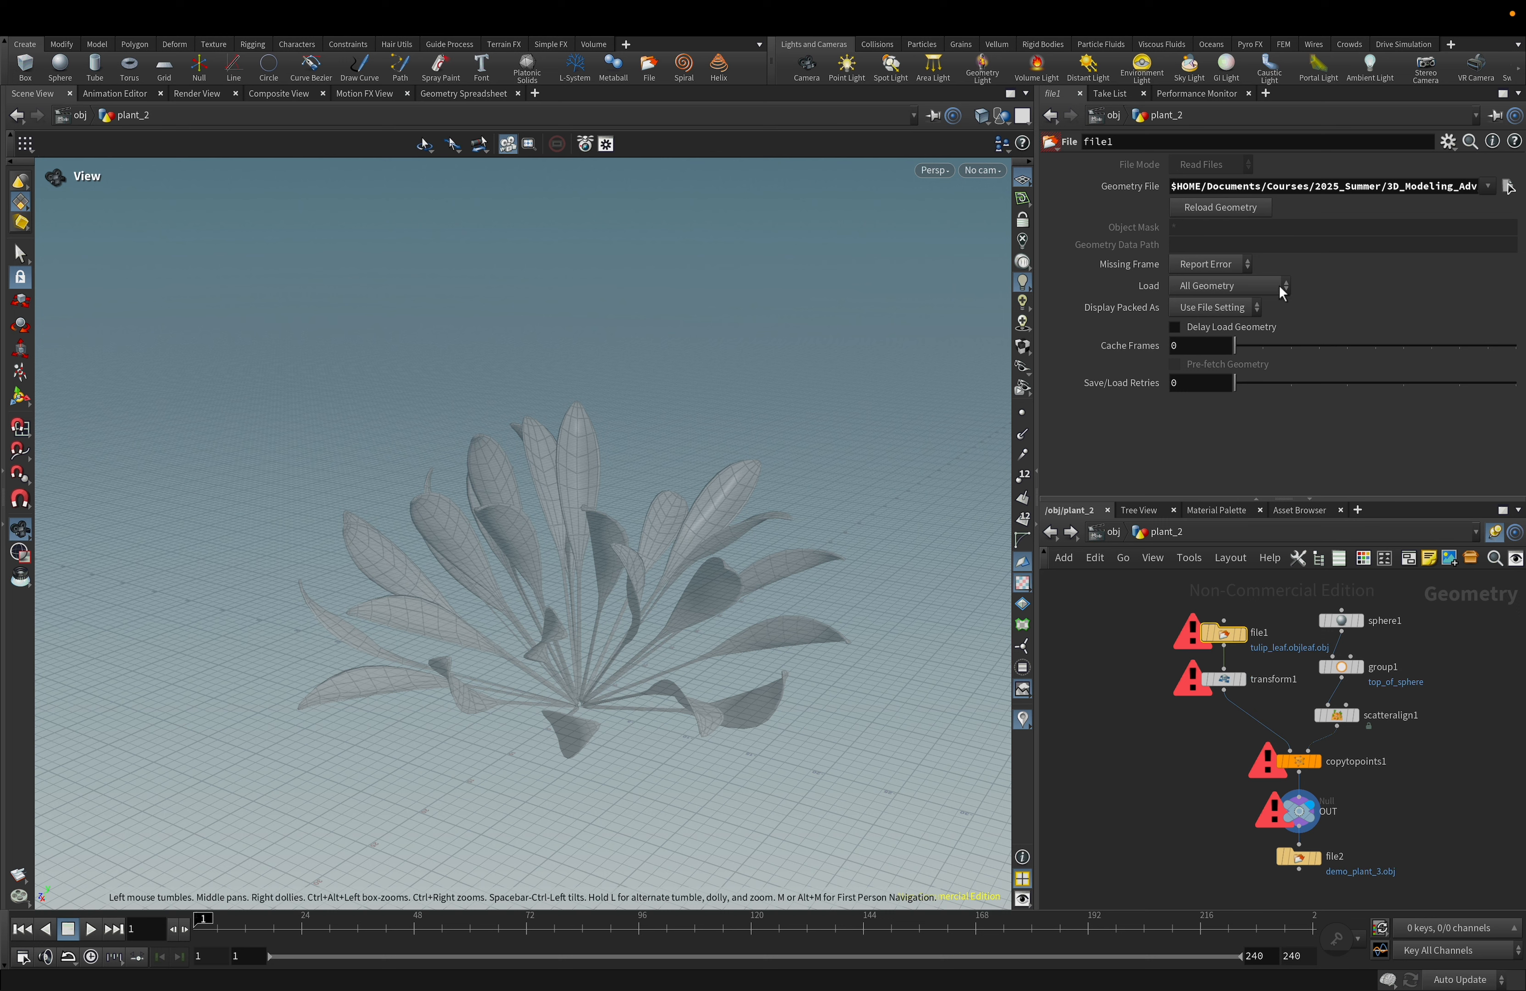
# Inspect the end of file1's Geometry File path, toggle the node's bypass, and read its error details.
pyautogui.click(1377, 187)
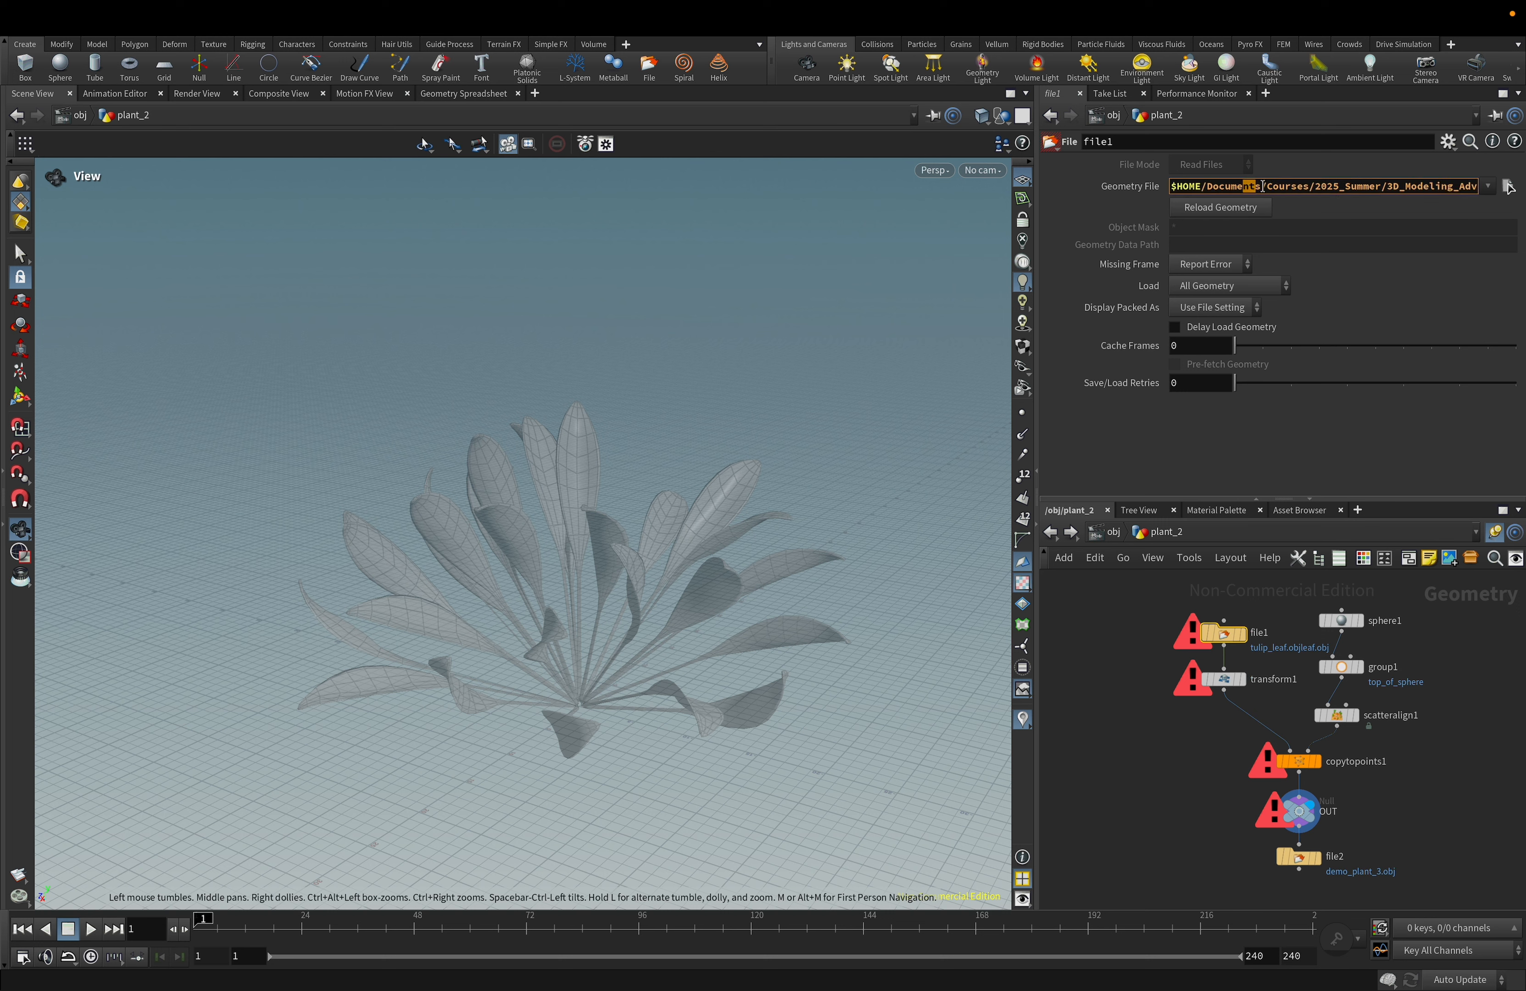
pyautogui.hotkey('ctrl', 'a')
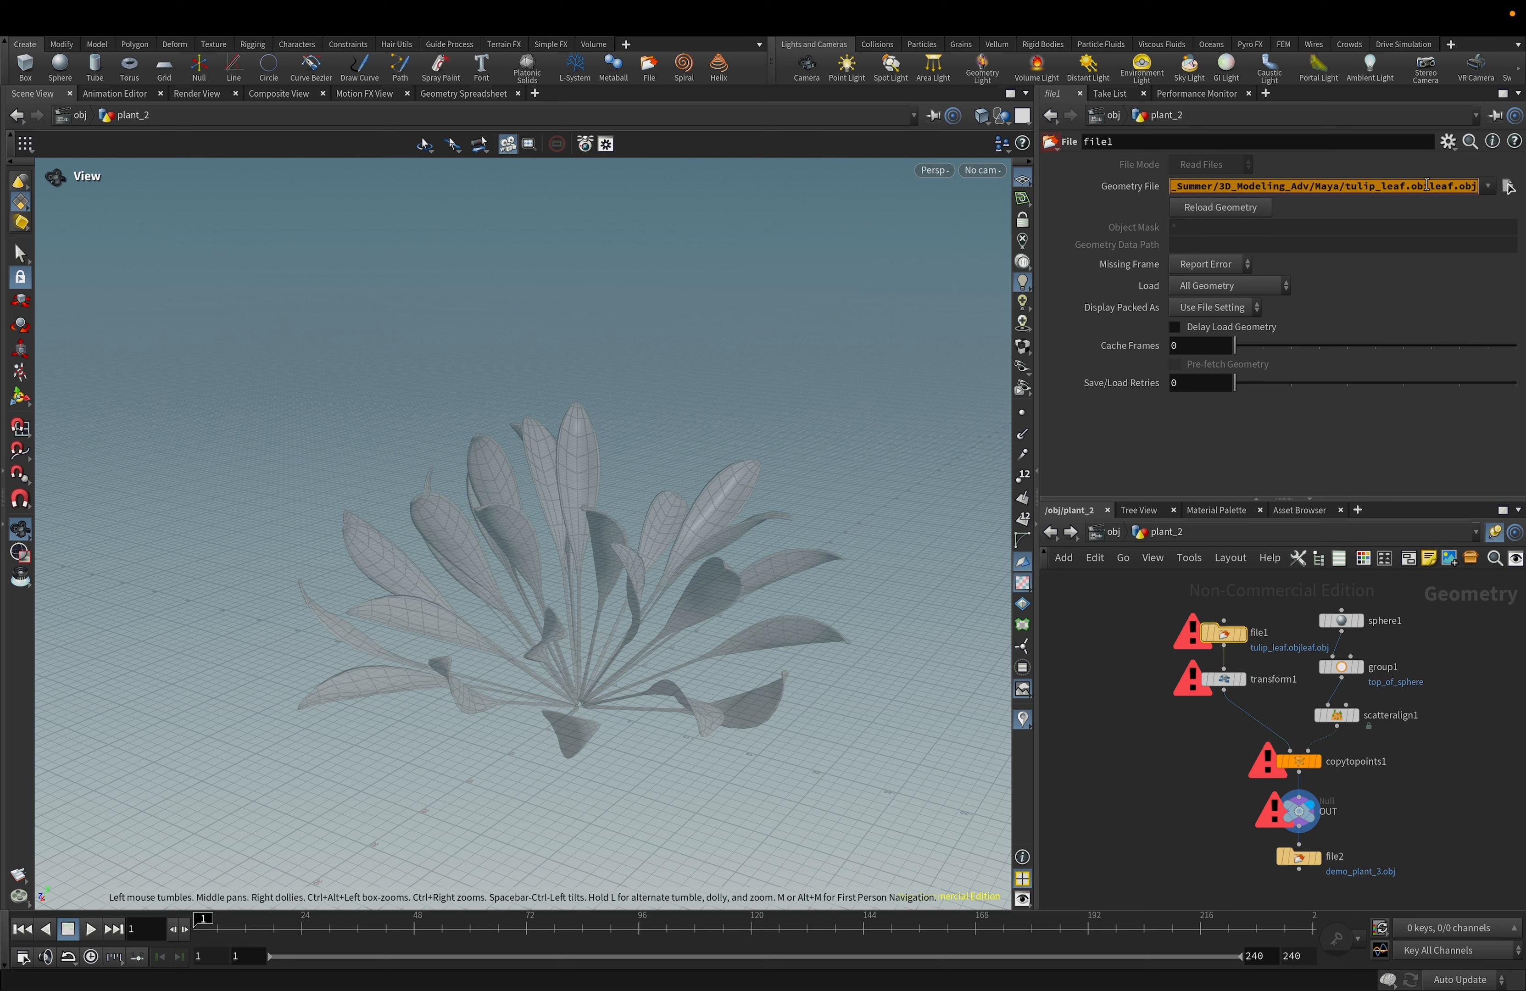
pyautogui.click(1431, 186)
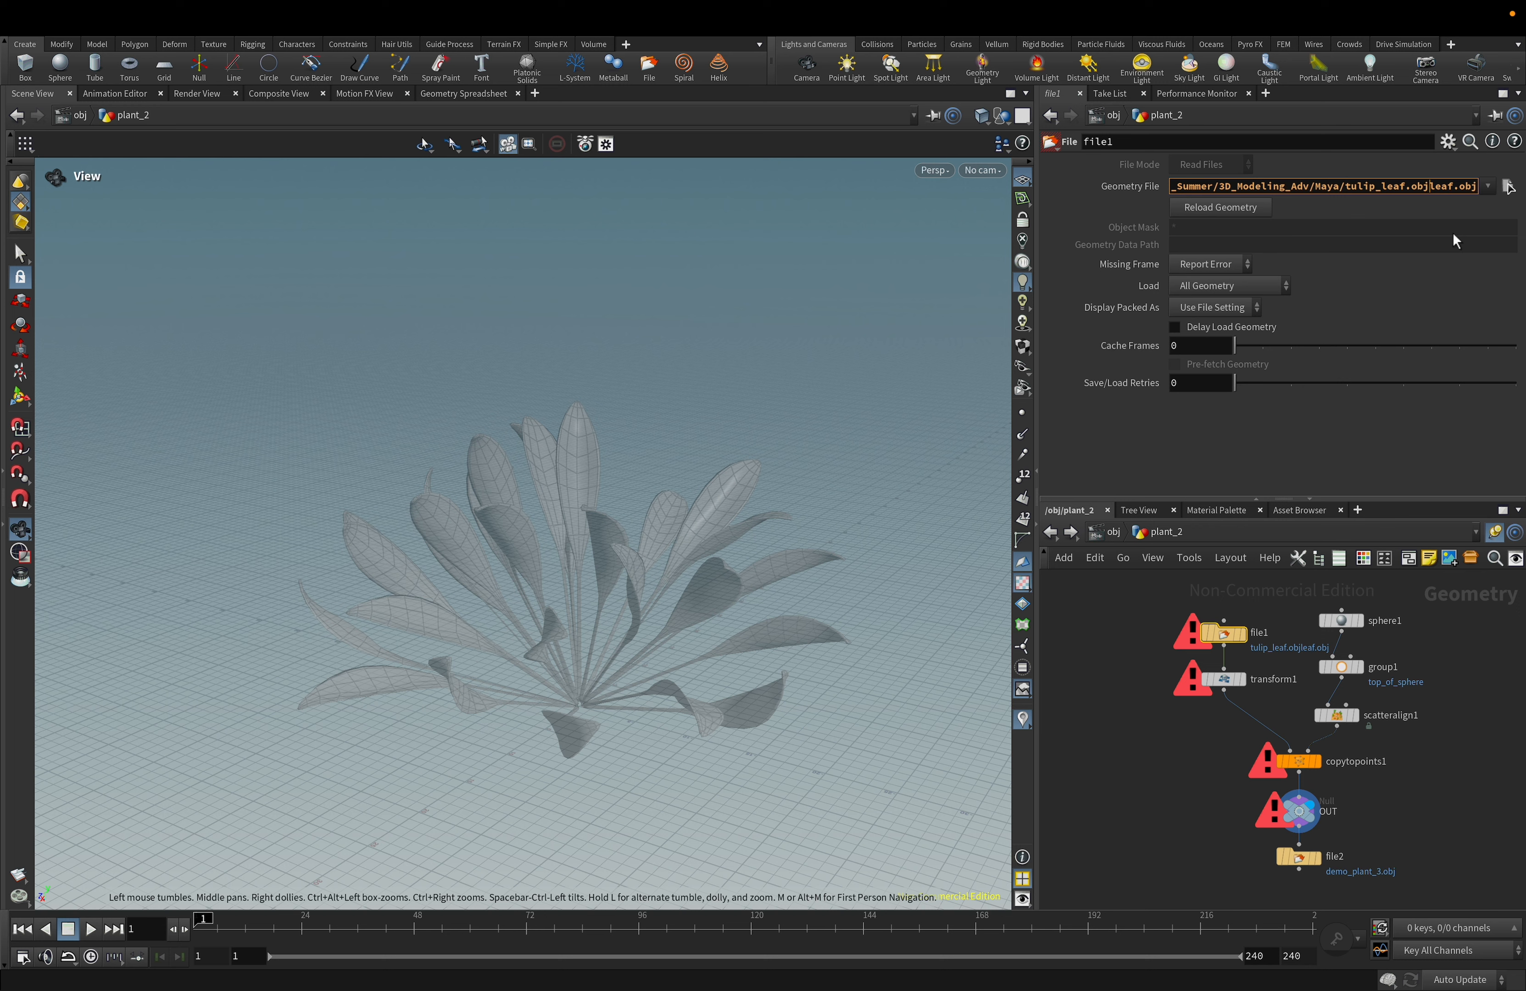
pyautogui.moveTo(1430, 186); pyautogui.dragTo(1520, 201)
pyautogui.click(1204, 638)
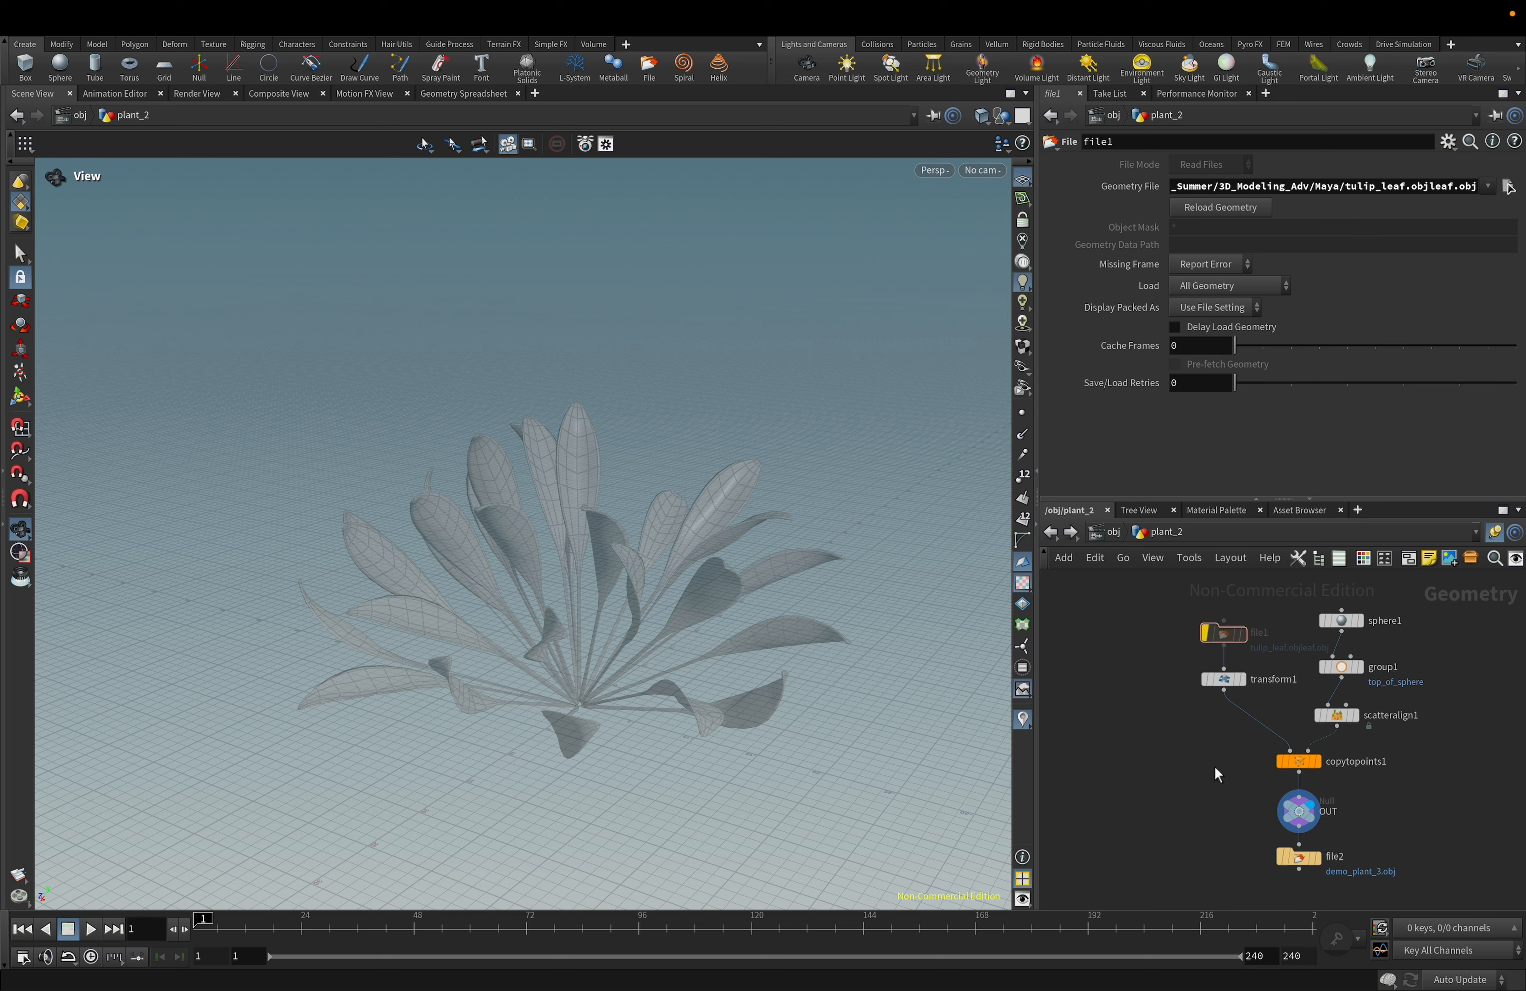
pyautogui.click(1205, 634)
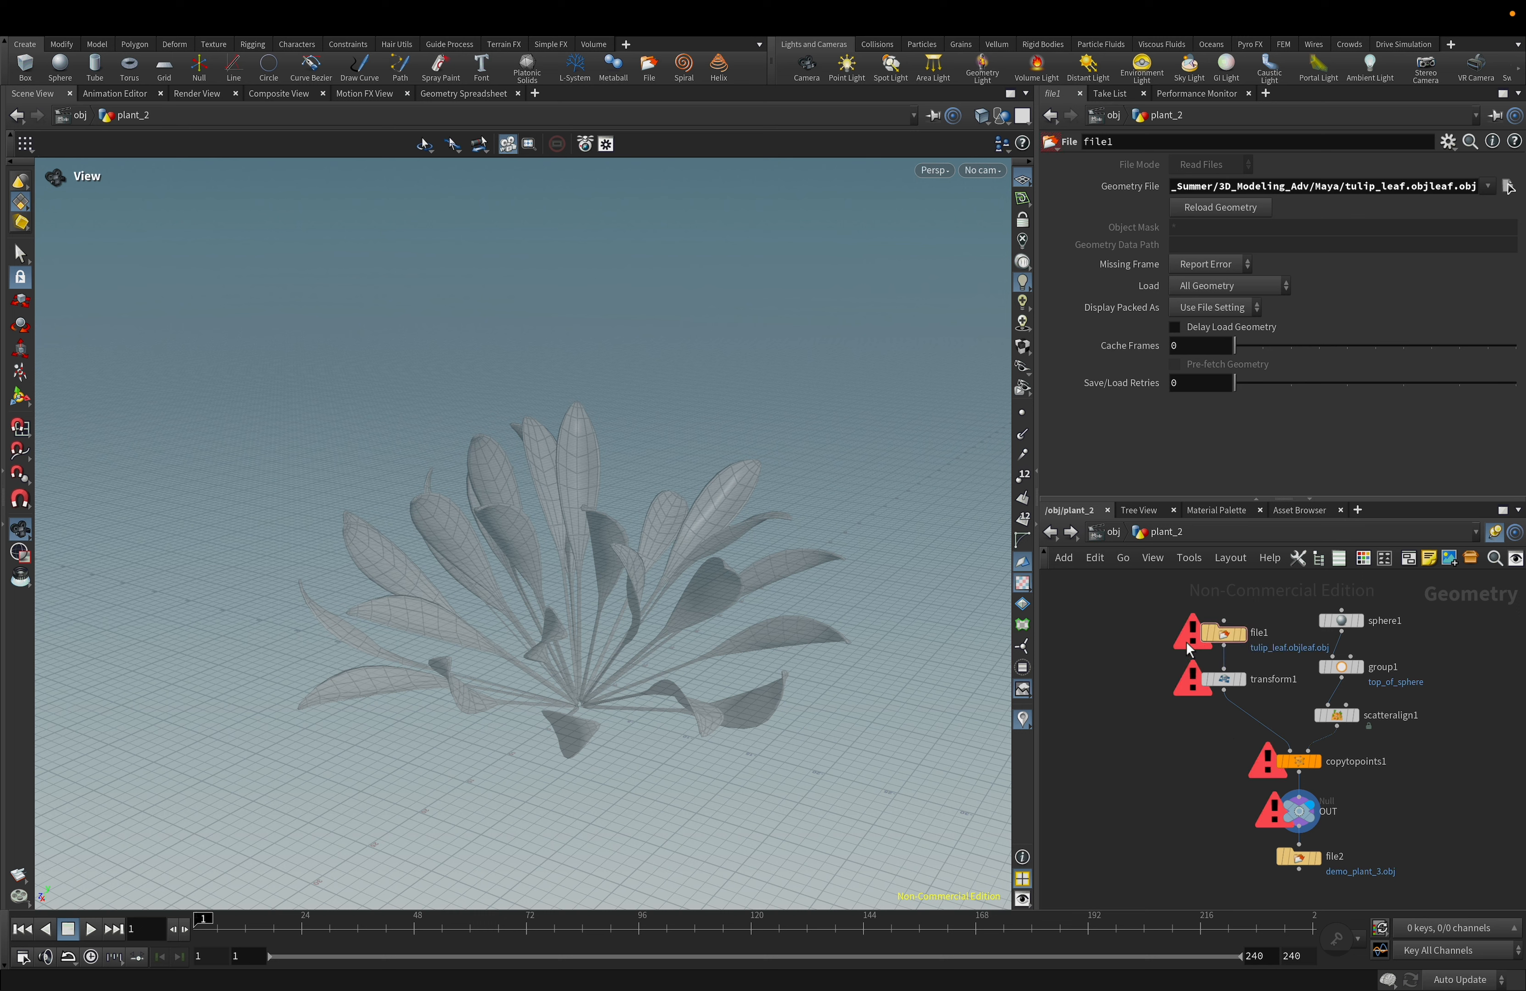
pyautogui.moveTo(1192, 634)
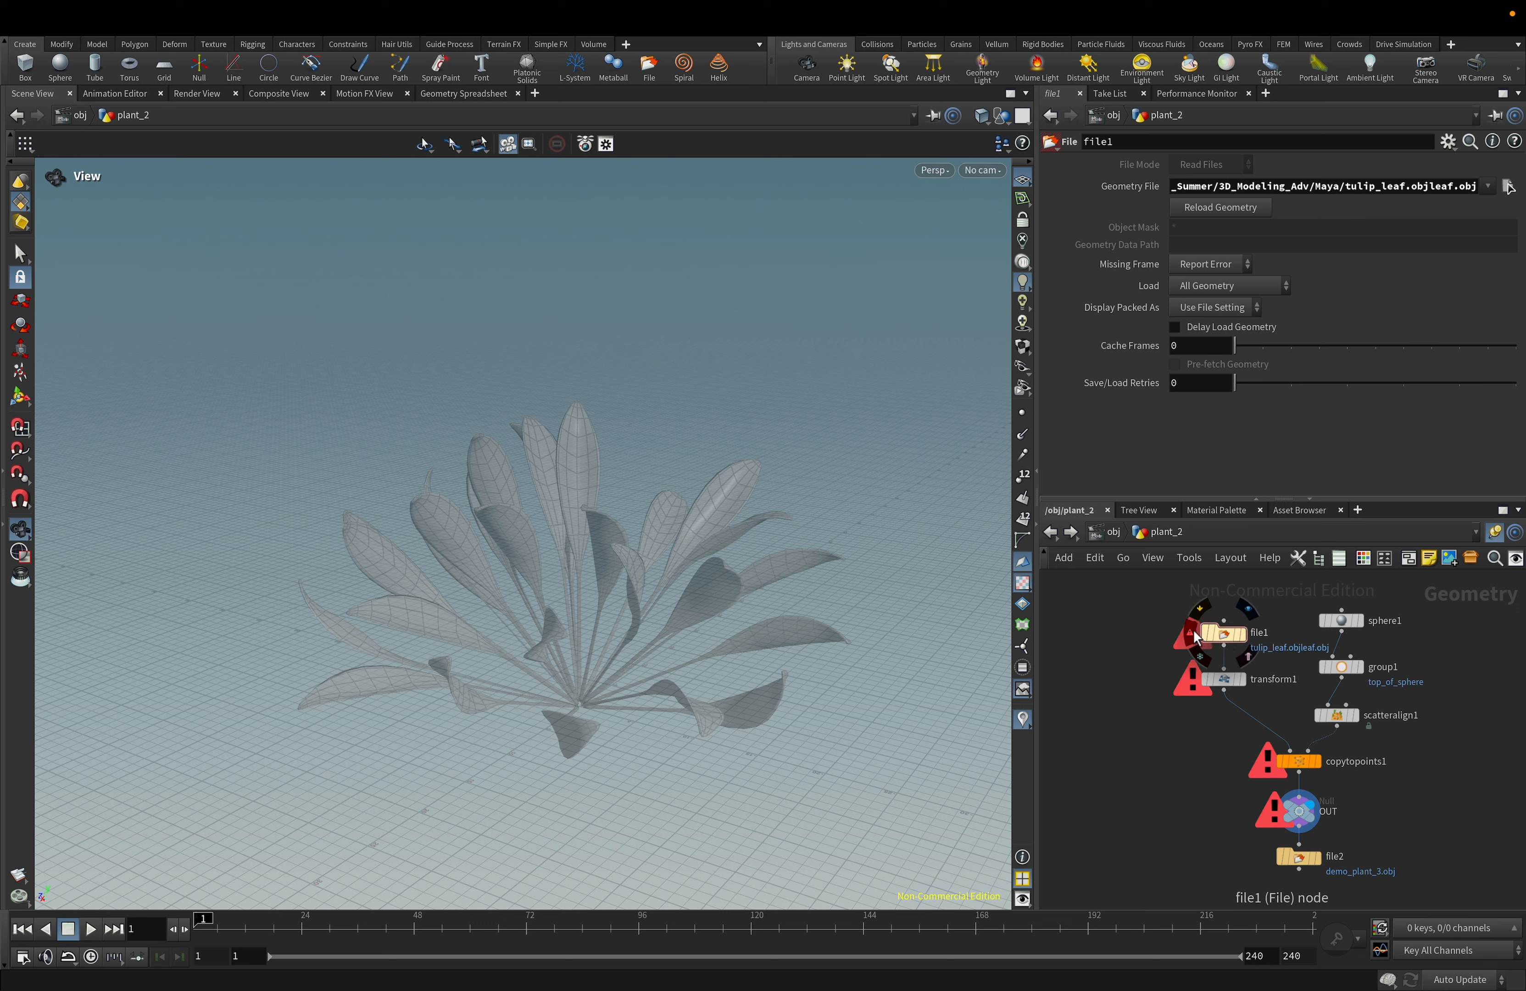
pyautogui.click(1192, 640)
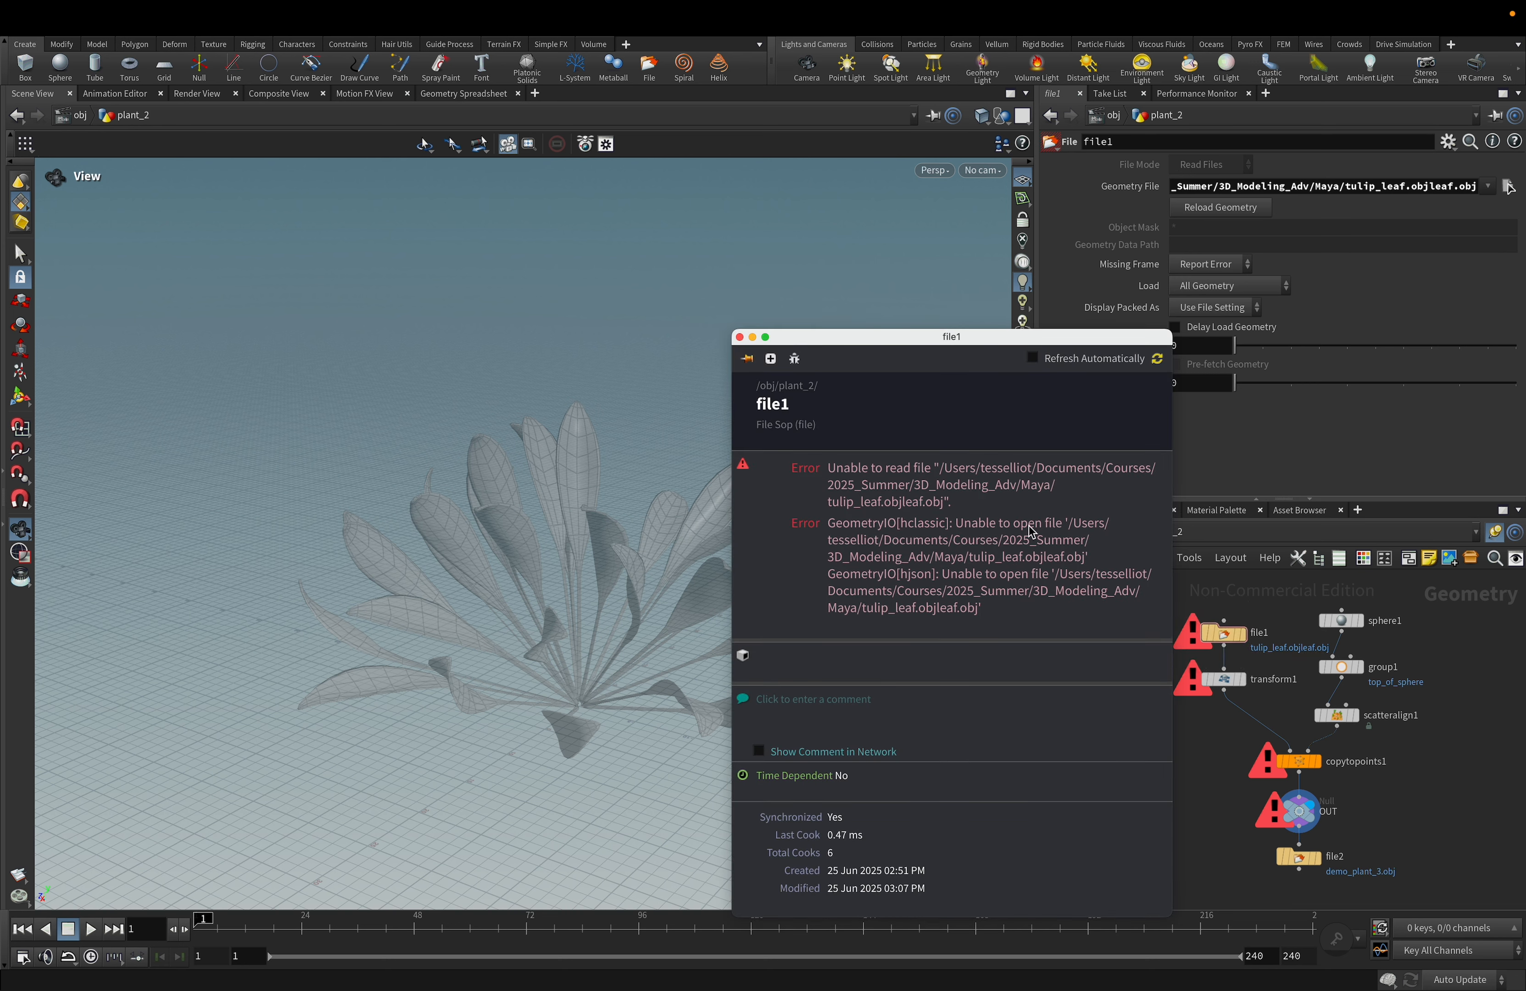
pyautogui.click(738, 337)
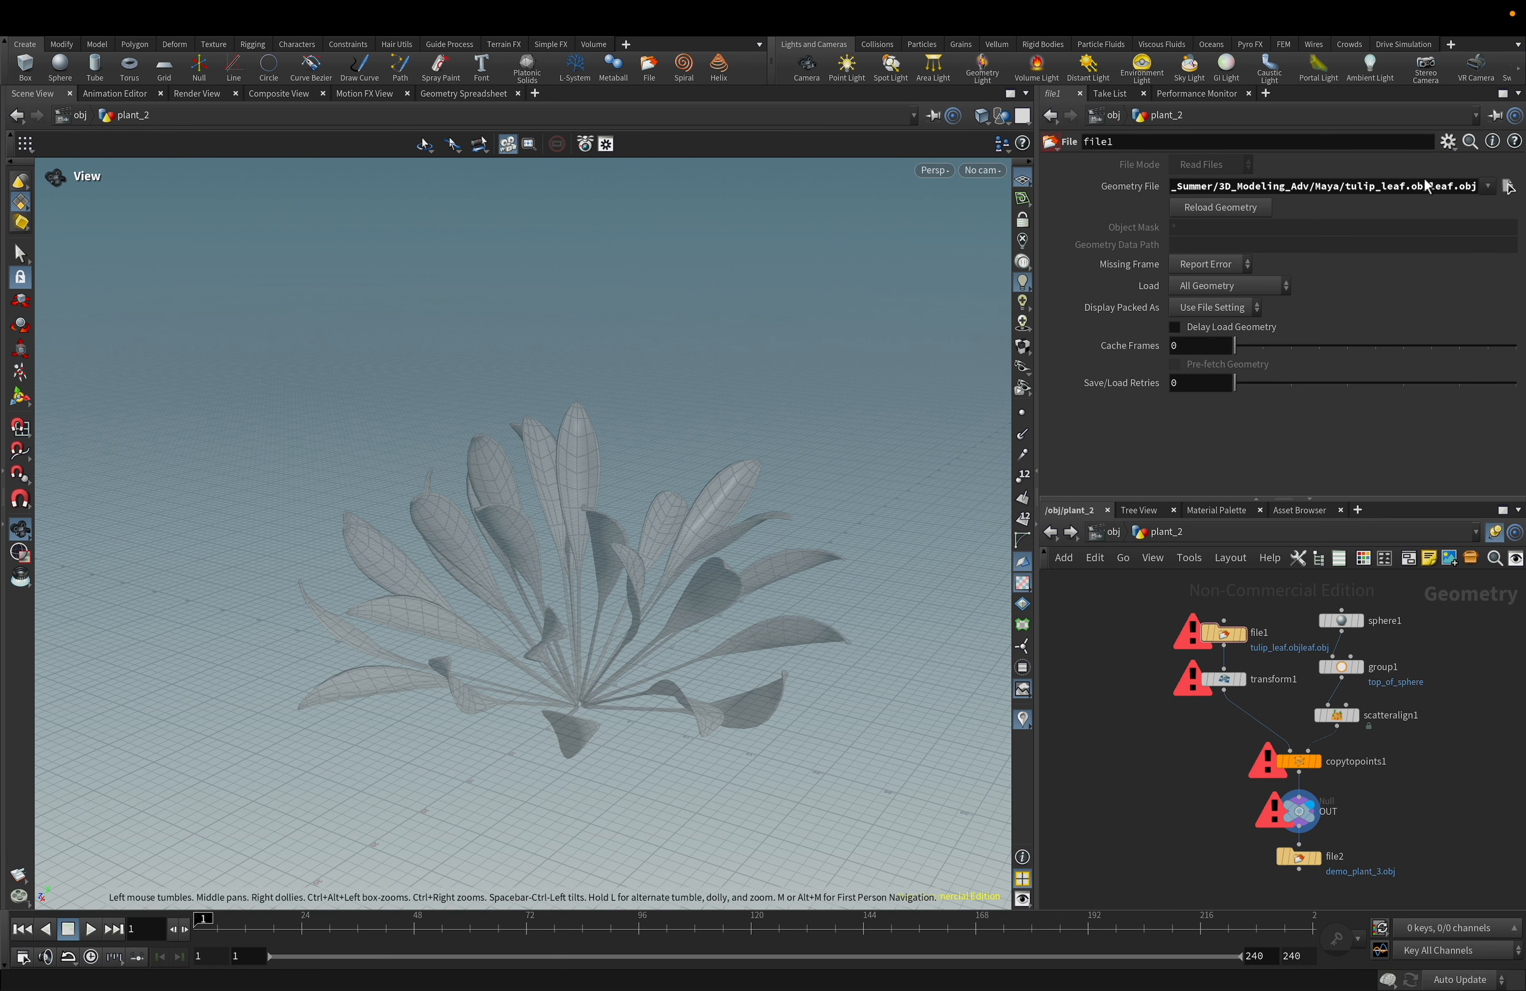
# Remove the extra leaf.obj from the end of file1's Geometry File path, leaving tulip_leaf.obj as the file name.
pyautogui.press('Delete')
pyautogui.press('Delete')
pyautogui.press('Delete')
pyautogui.press('Delete')
pyautogui.press('Delete')
pyautogui.press('Delete')
pyautogui.press('Delete')
pyautogui.press('Delete')
pyautogui.press('Return')
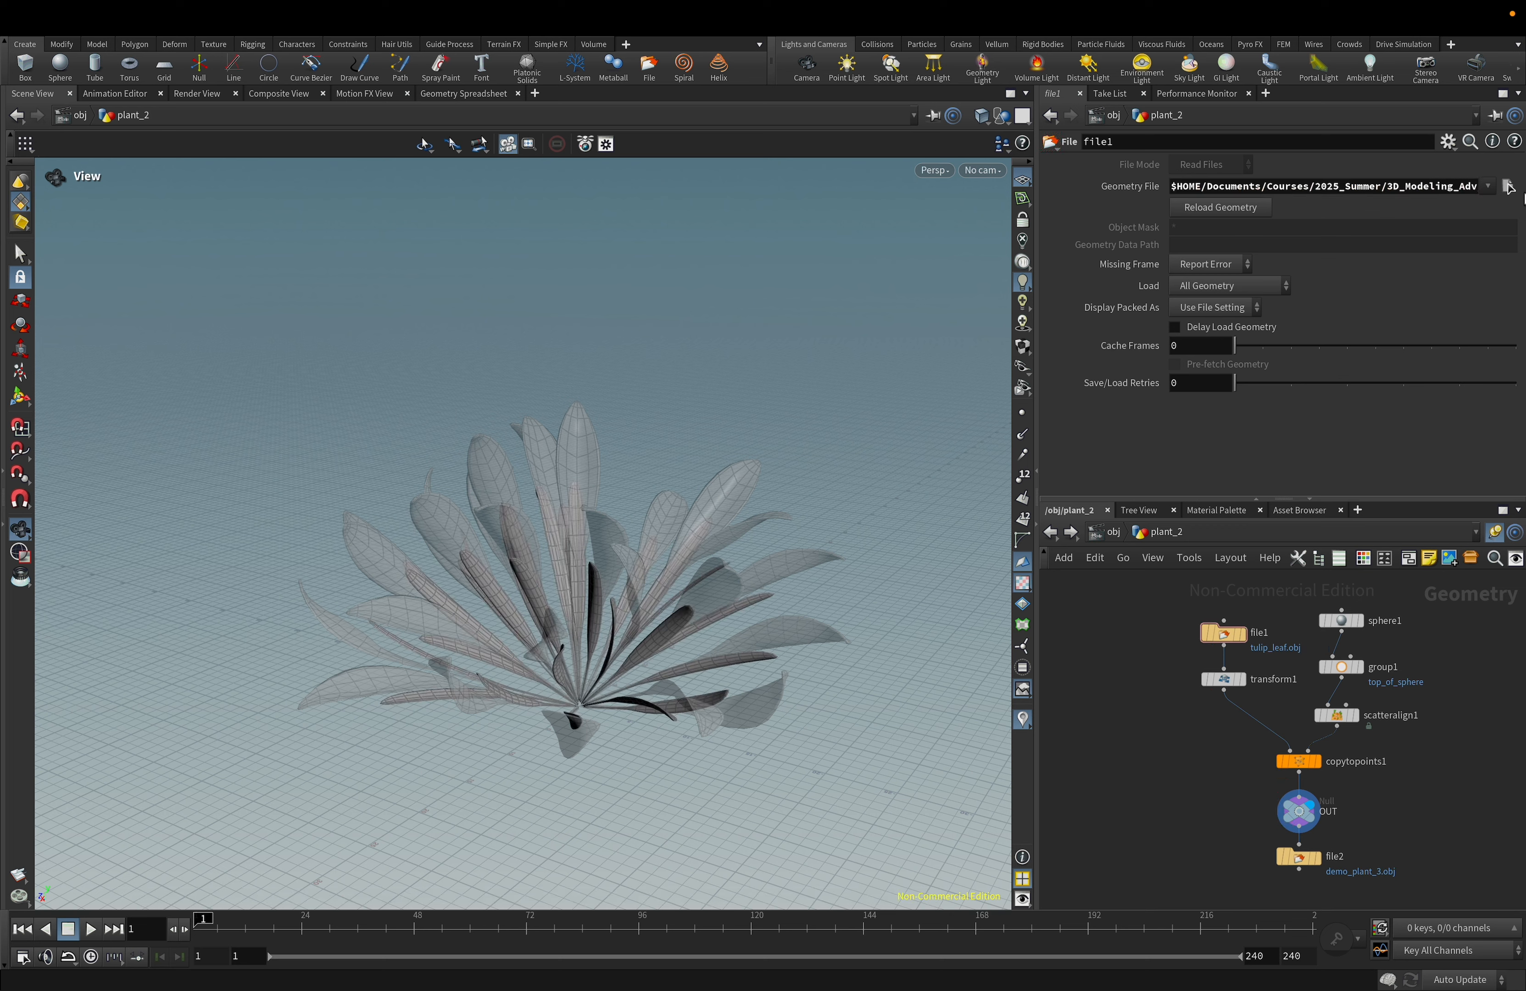
# Return to the object network and turn off the display of plant_1, leaving plant_2 shown.
pyautogui.click(1050, 532)
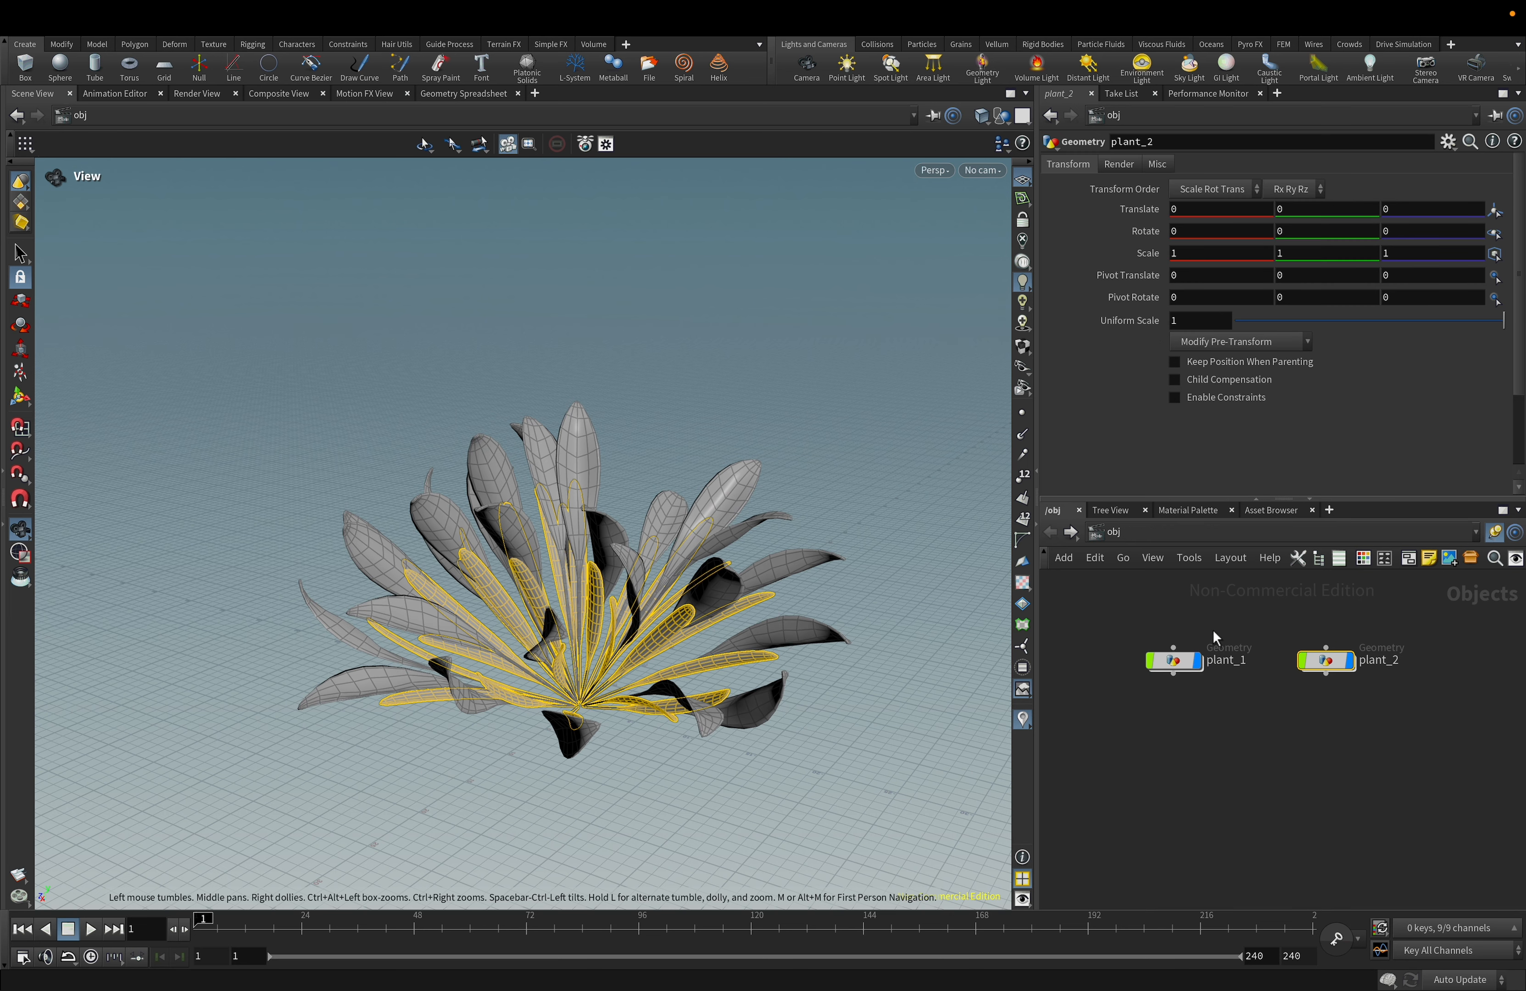
pyautogui.click(1197, 670)
pyautogui.click(1197, 669)
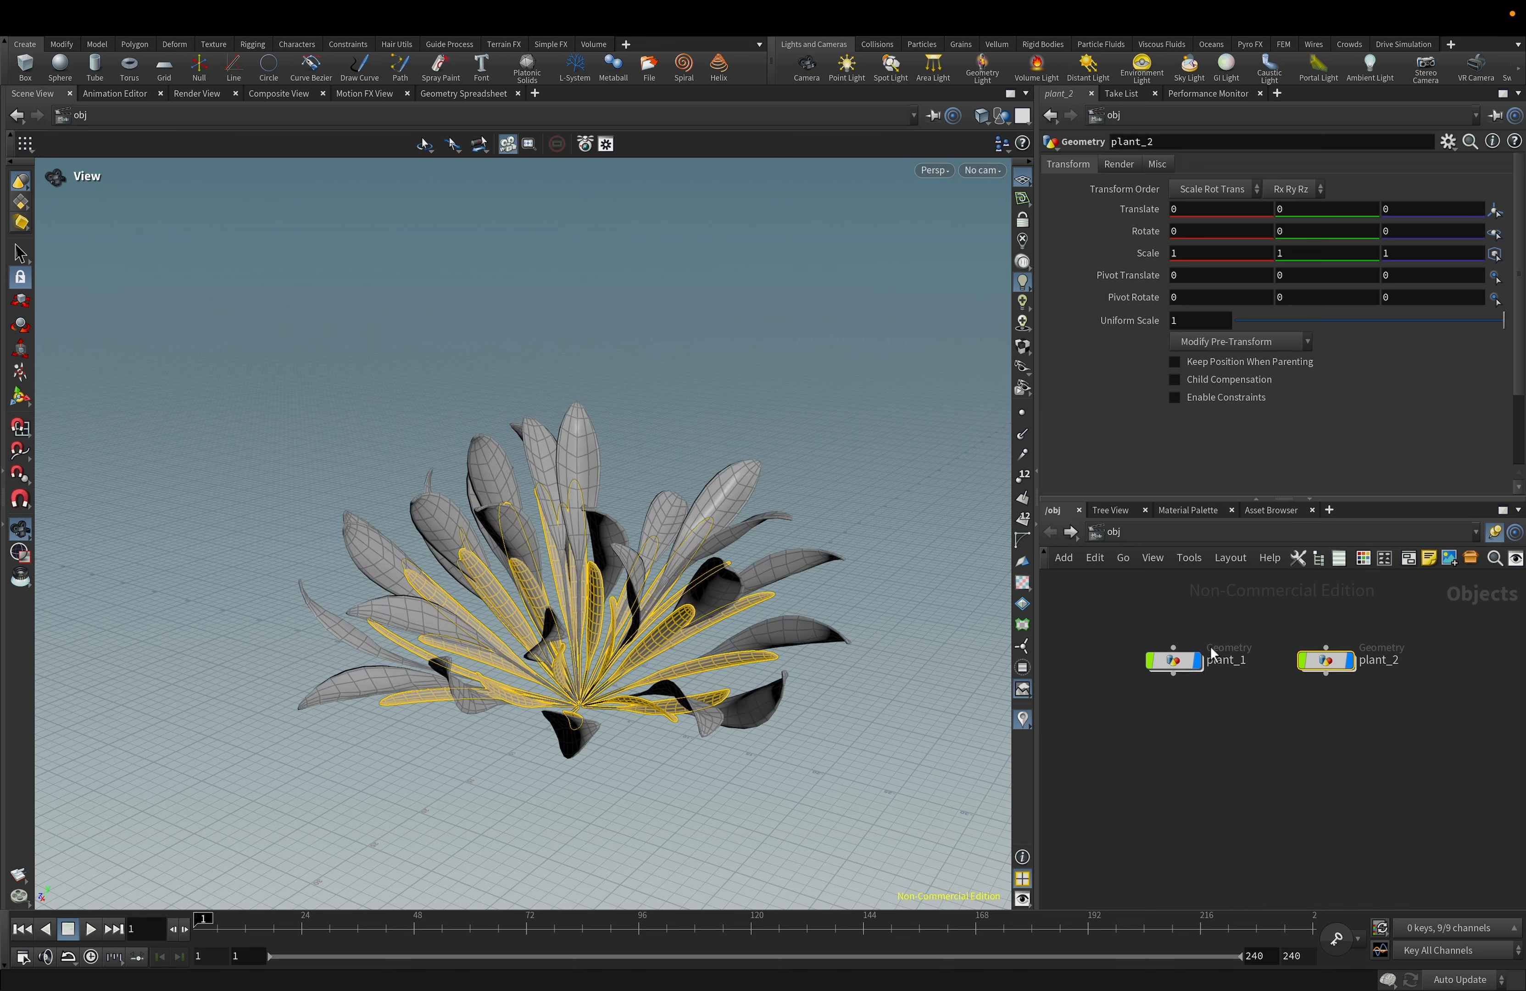
pyautogui.click(1200, 668)
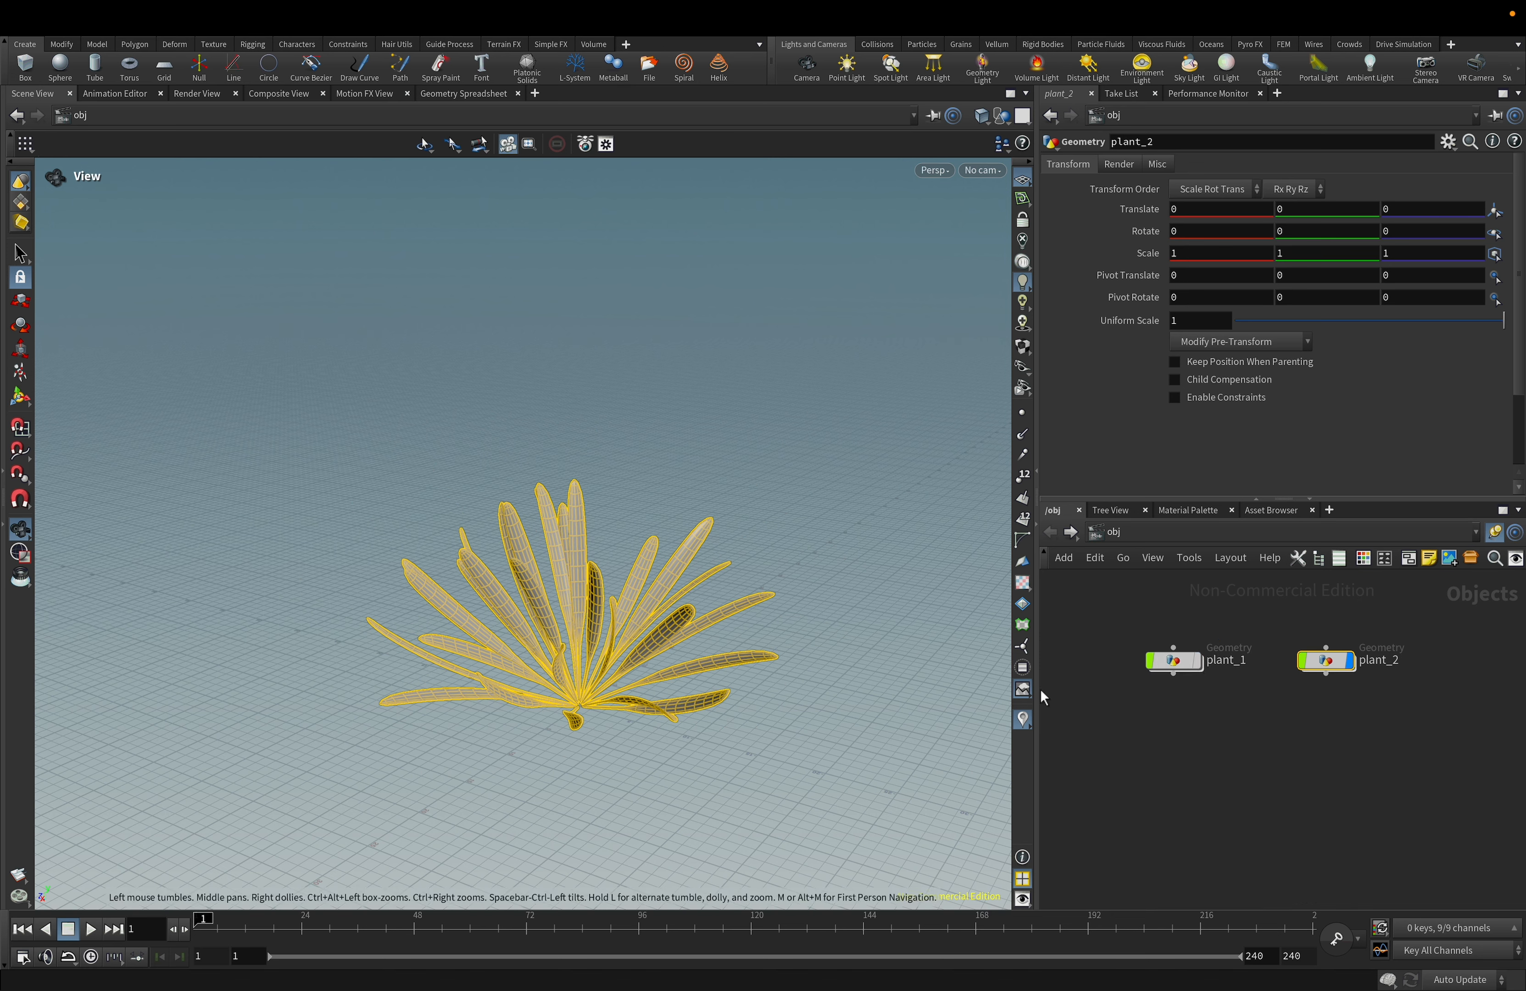
pyautogui.click(1200, 666)
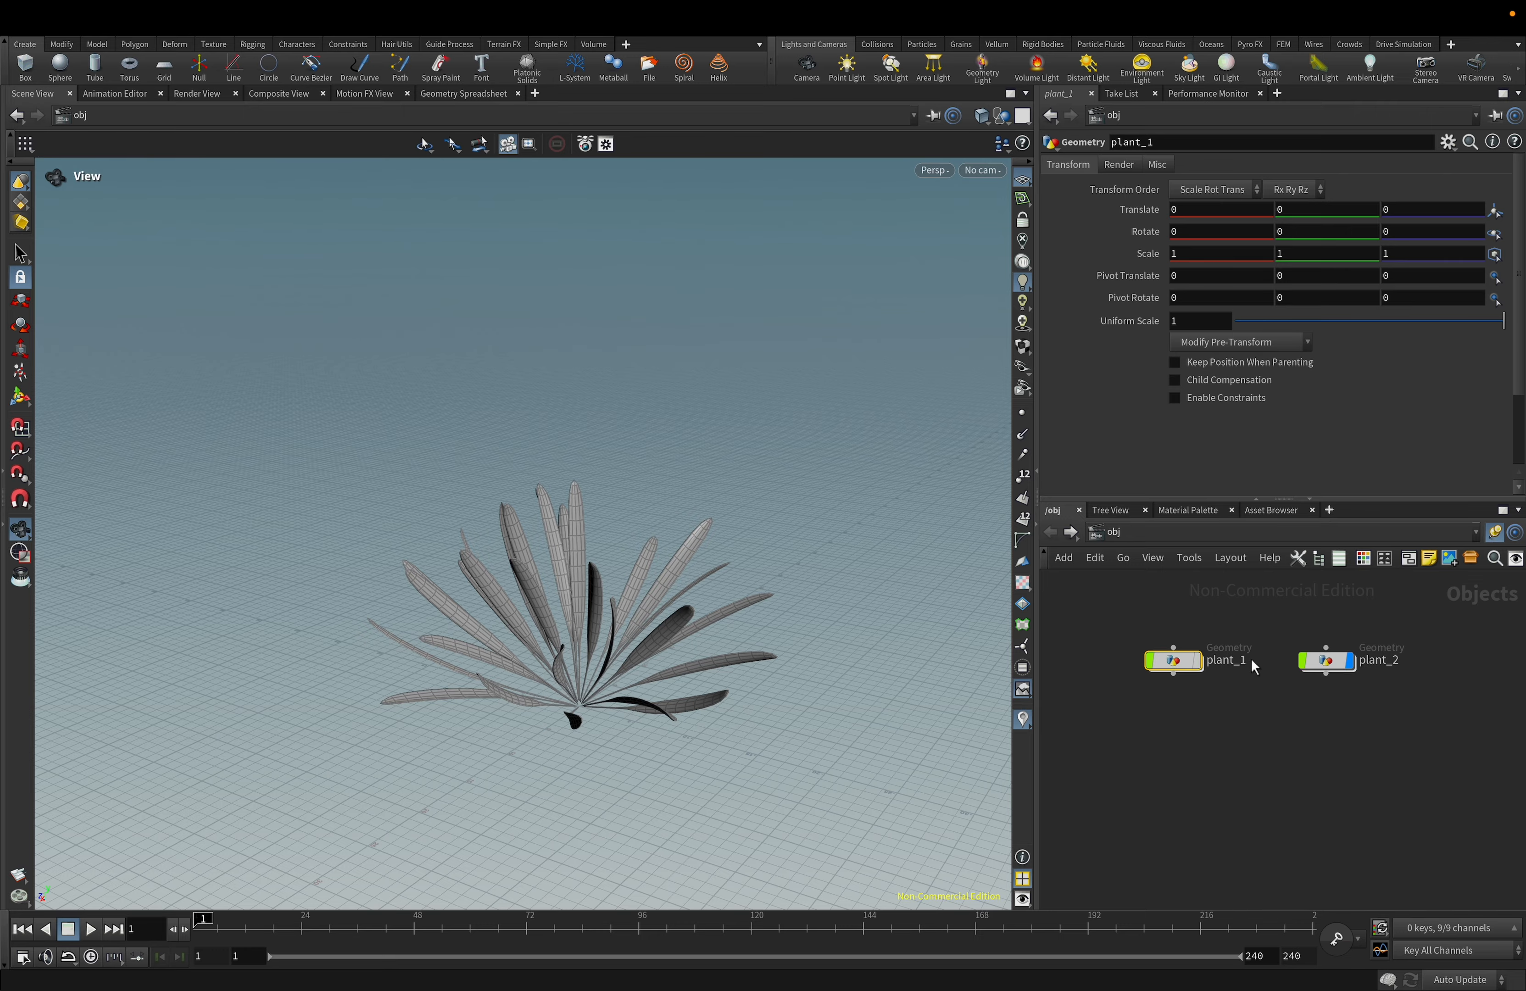
# Enter the plant_2 network and compare the tulip-leaf plant with transform1 bypassed and enabled.
pyautogui.click(1330, 668)
pyautogui.doubleClick(1329, 668)
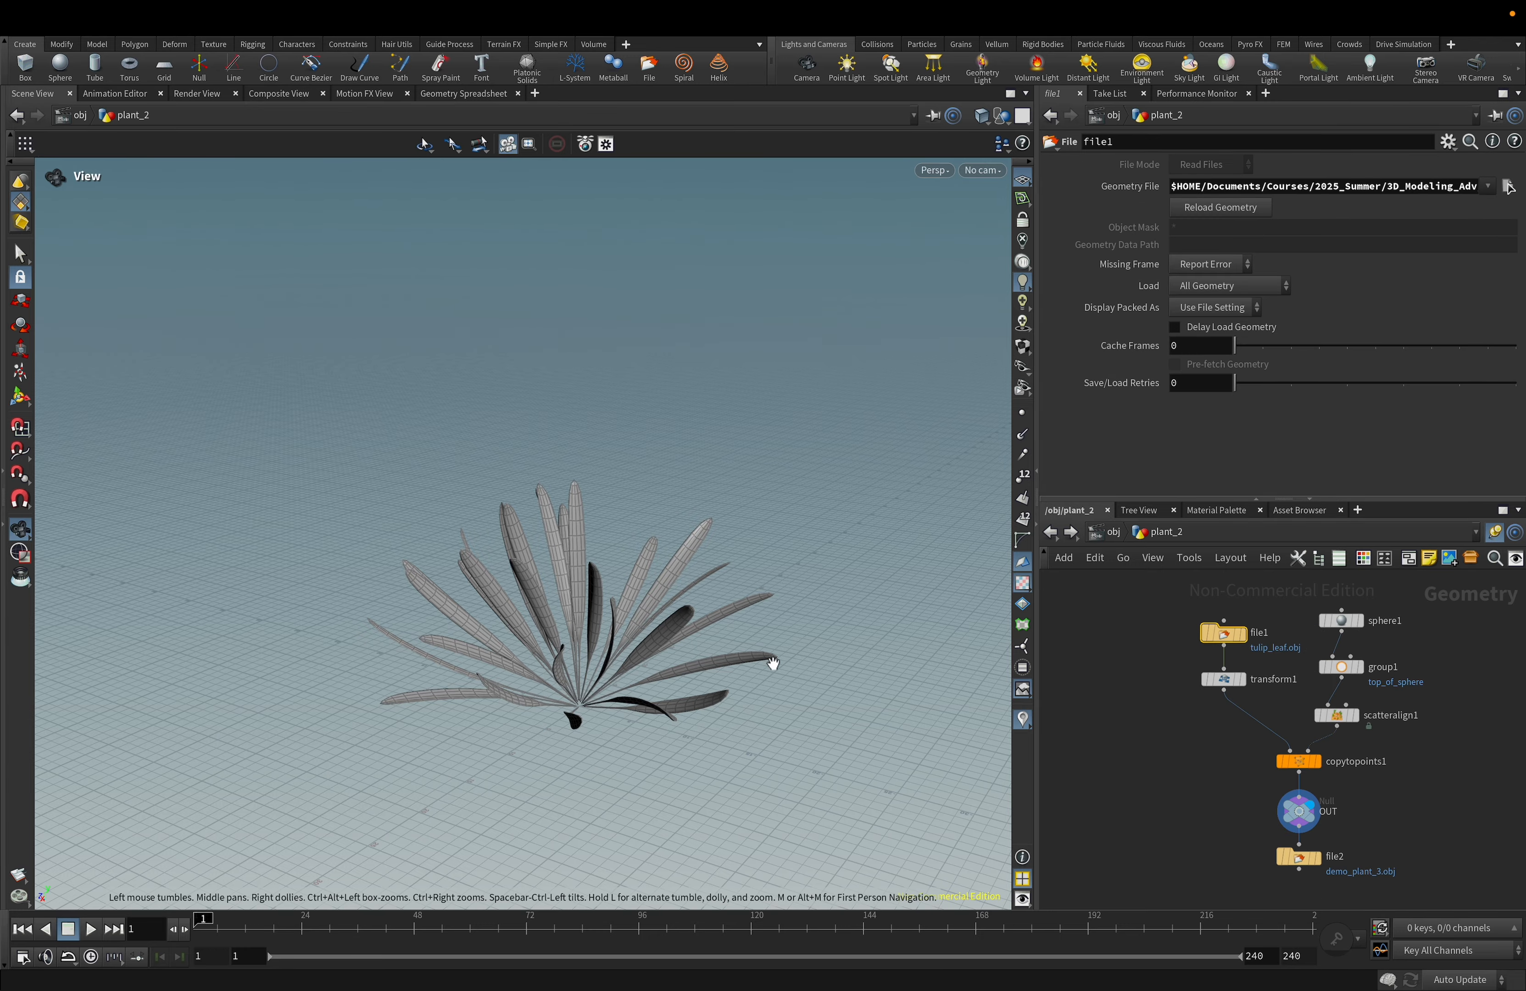
pyautogui.scroll(3, 636, 654)
pyautogui.moveTo(567, 715); pyautogui.dragTo(719, 670)
pyautogui.moveTo(1175, 771); pyautogui.dragTo(1150, 776, button='middle')
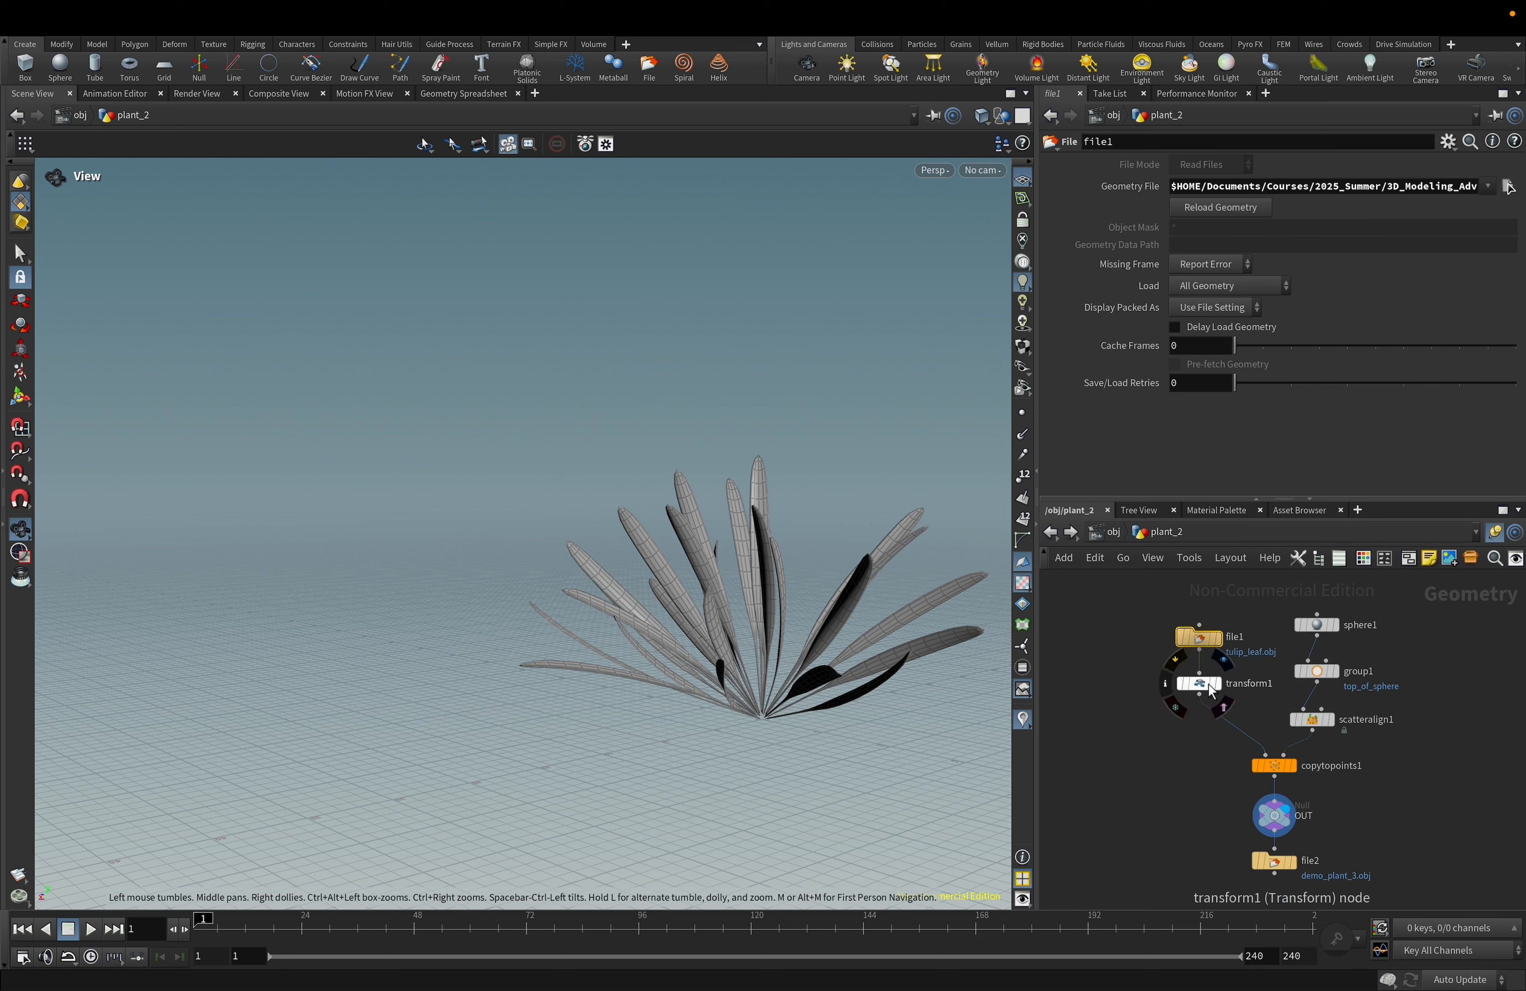
pyautogui.click(1179, 682)
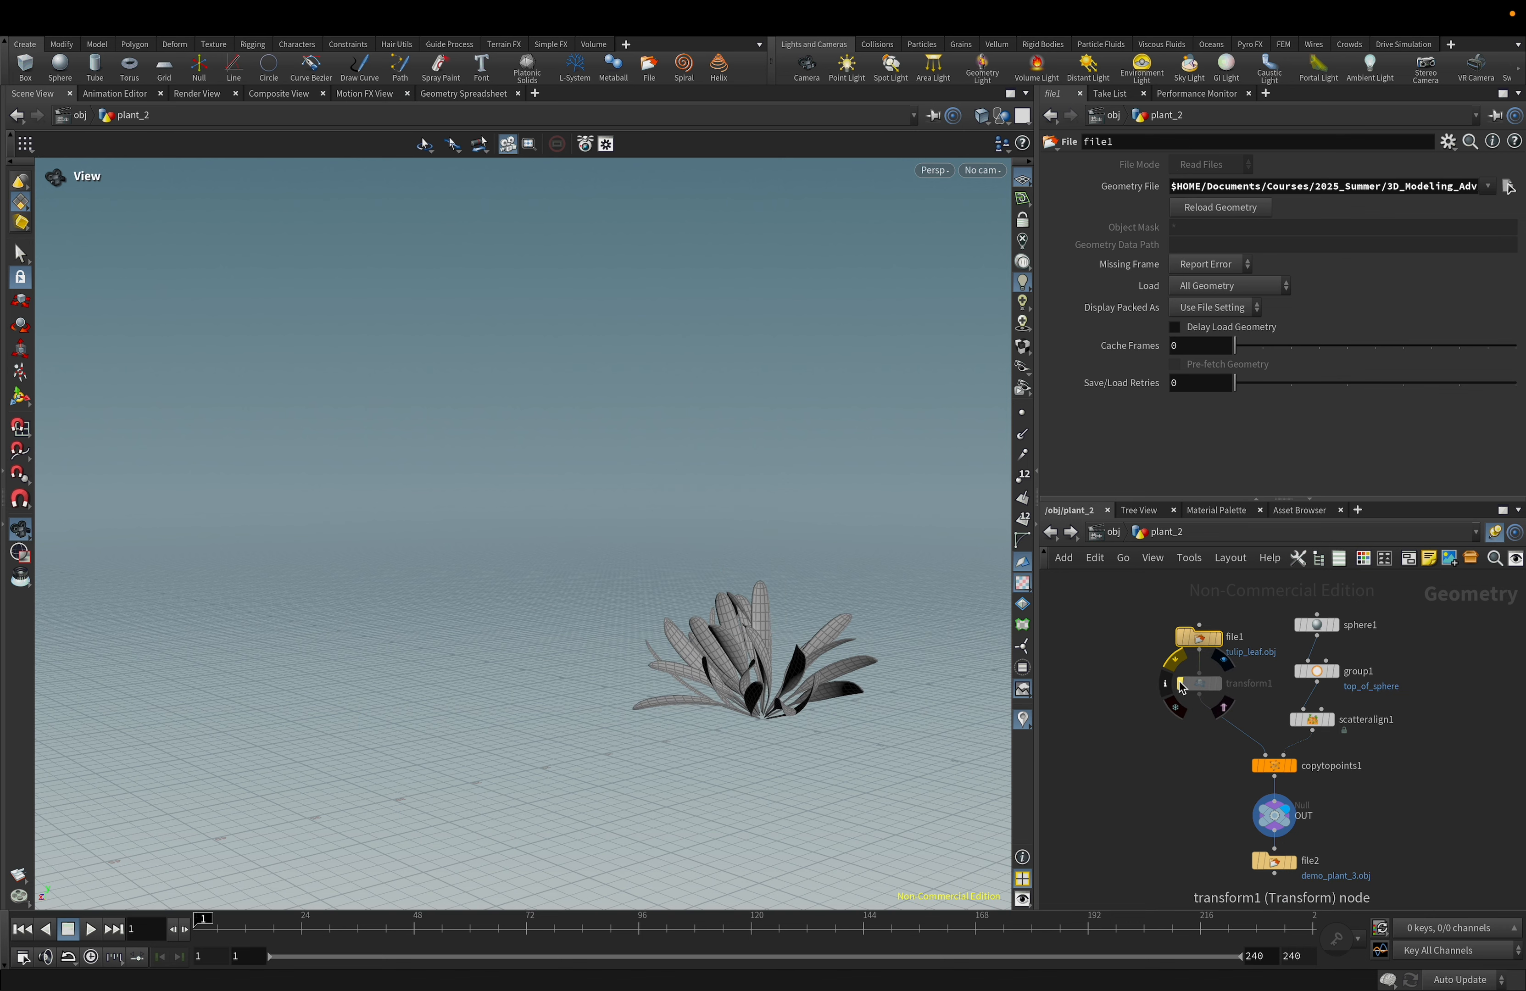
pyautogui.click(1181, 684)
pyautogui.click(1180, 683)
pyautogui.click(1181, 683)
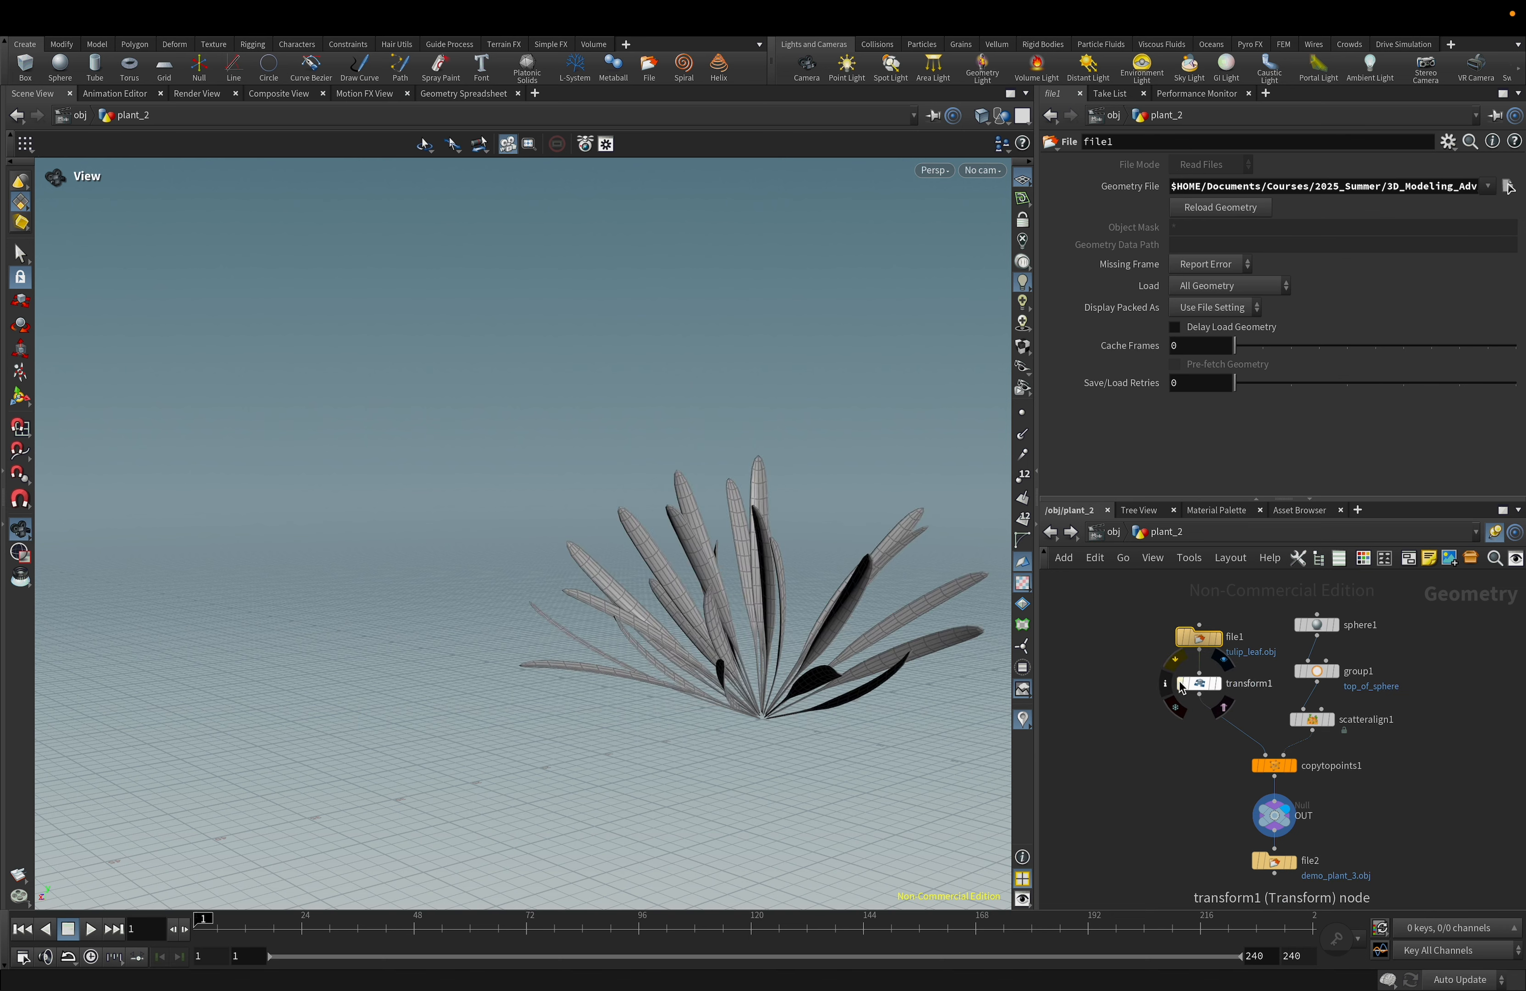
pyautogui.moveTo(1416, 696); pyautogui.dragTo(1411, 680, button='middle')
pyautogui.moveTo(763, 587); pyautogui.dragTo(673, 674)
# Go up to the object network, hide plant_1 again, and re-enter the plant_2 network.
pyautogui.click(1050, 529)
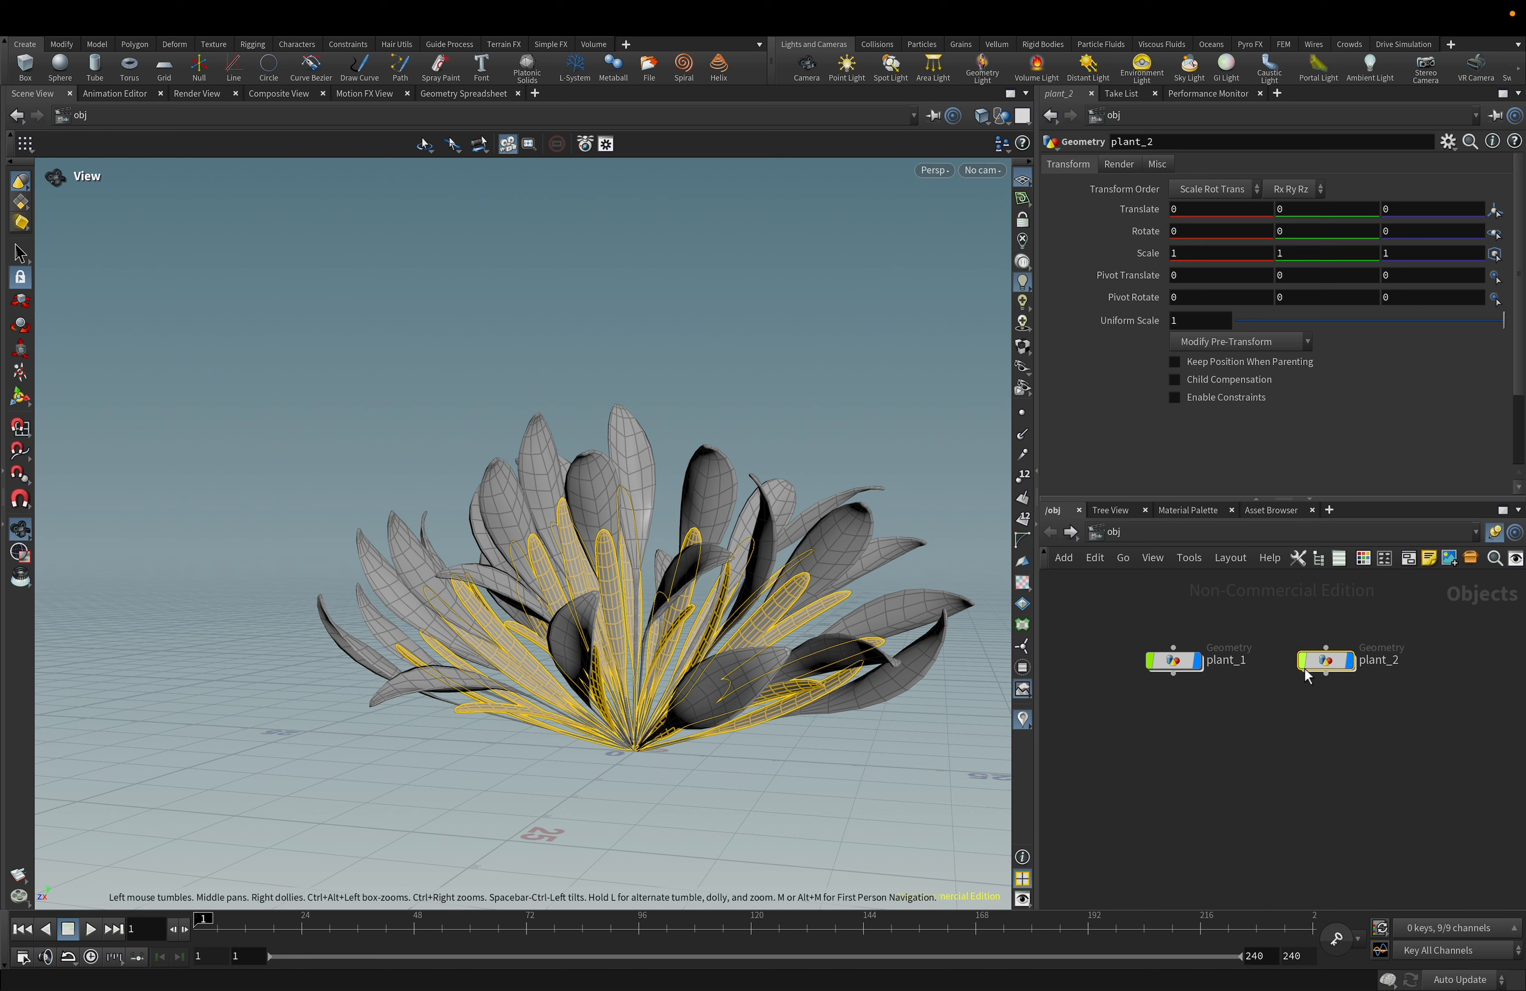
pyautogui.click(1200, 669)
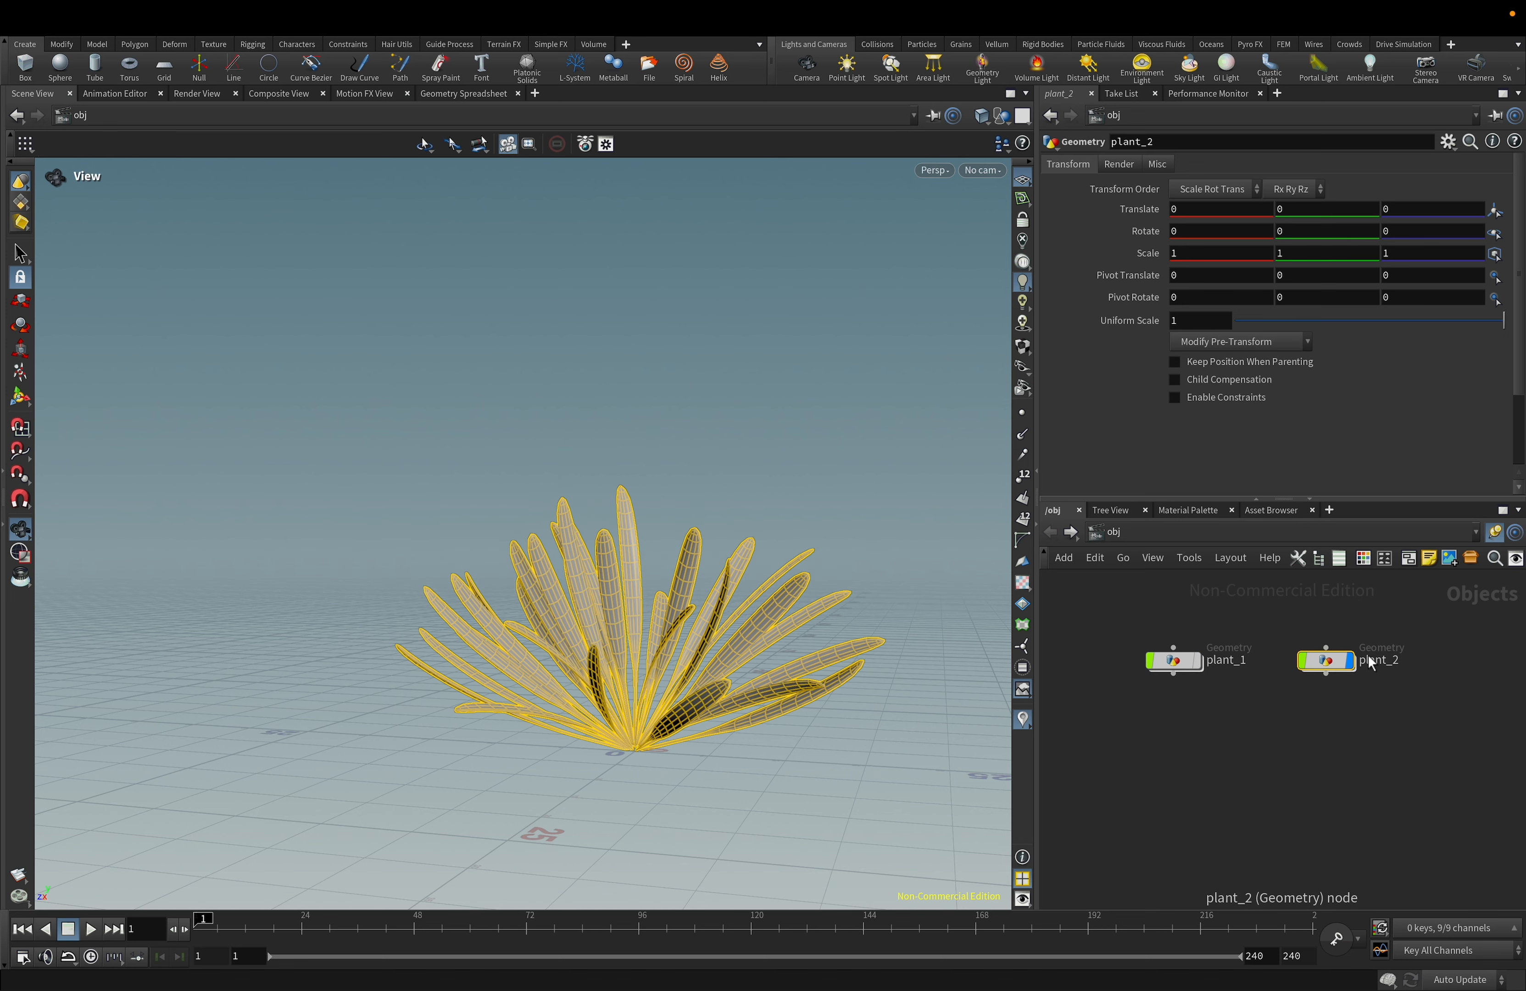
pyautogui.doubleClick(1324, 661)
# Set the Global Seed of plant_2's scatteralign1 node to 6 and view the new leaf arrangement.
pyautogui.click(1311, 703)
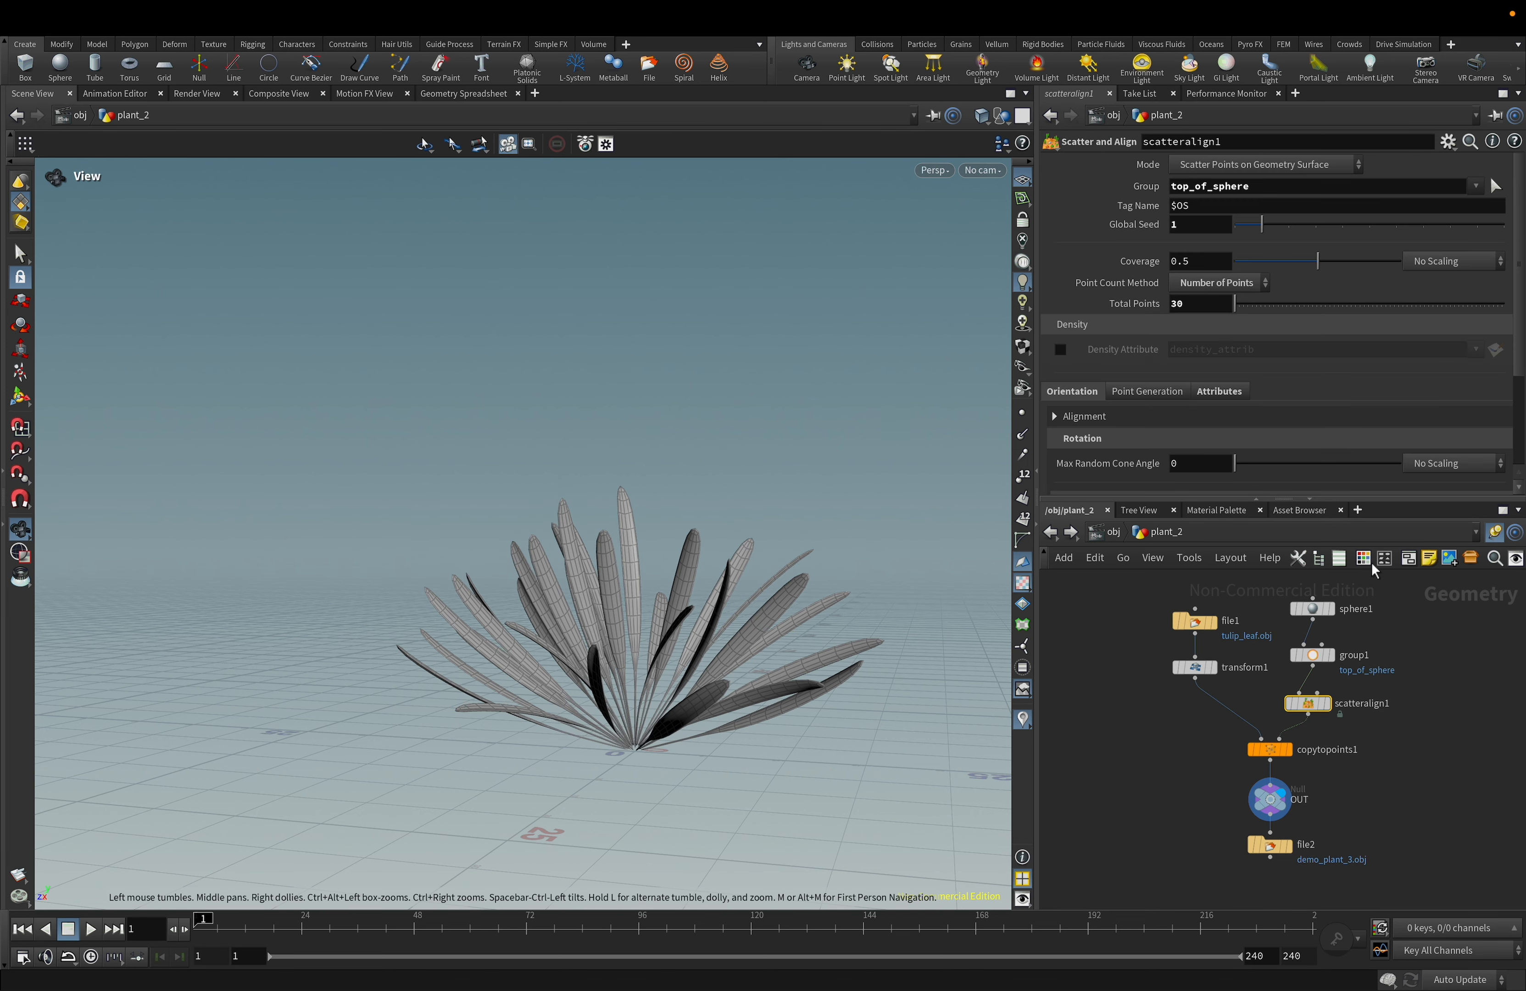
pyautogui.moveTo(1265, 226); pyautogui.dragTo(1400, 260)
pyautogui.moveTo(625, 633); pyautogui.dragTo(580, 703)
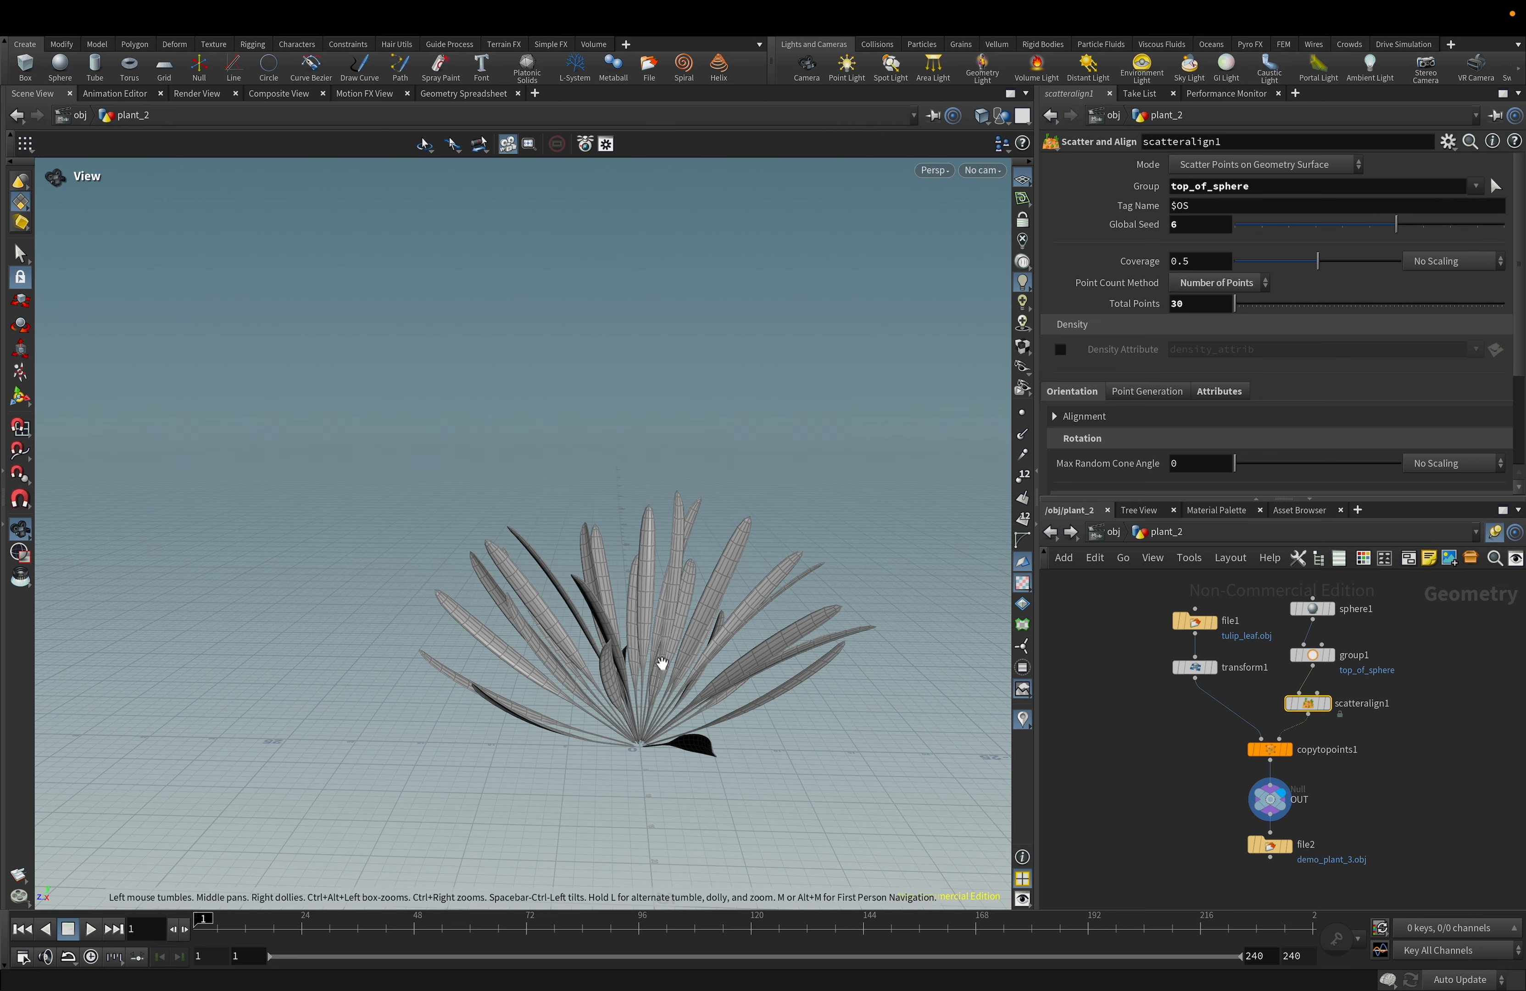
pyautogui.moveTo(980, 742); pyautogui.dragTo(985, 780, button='middle')
pyautogui.moveTo(1267, 846)
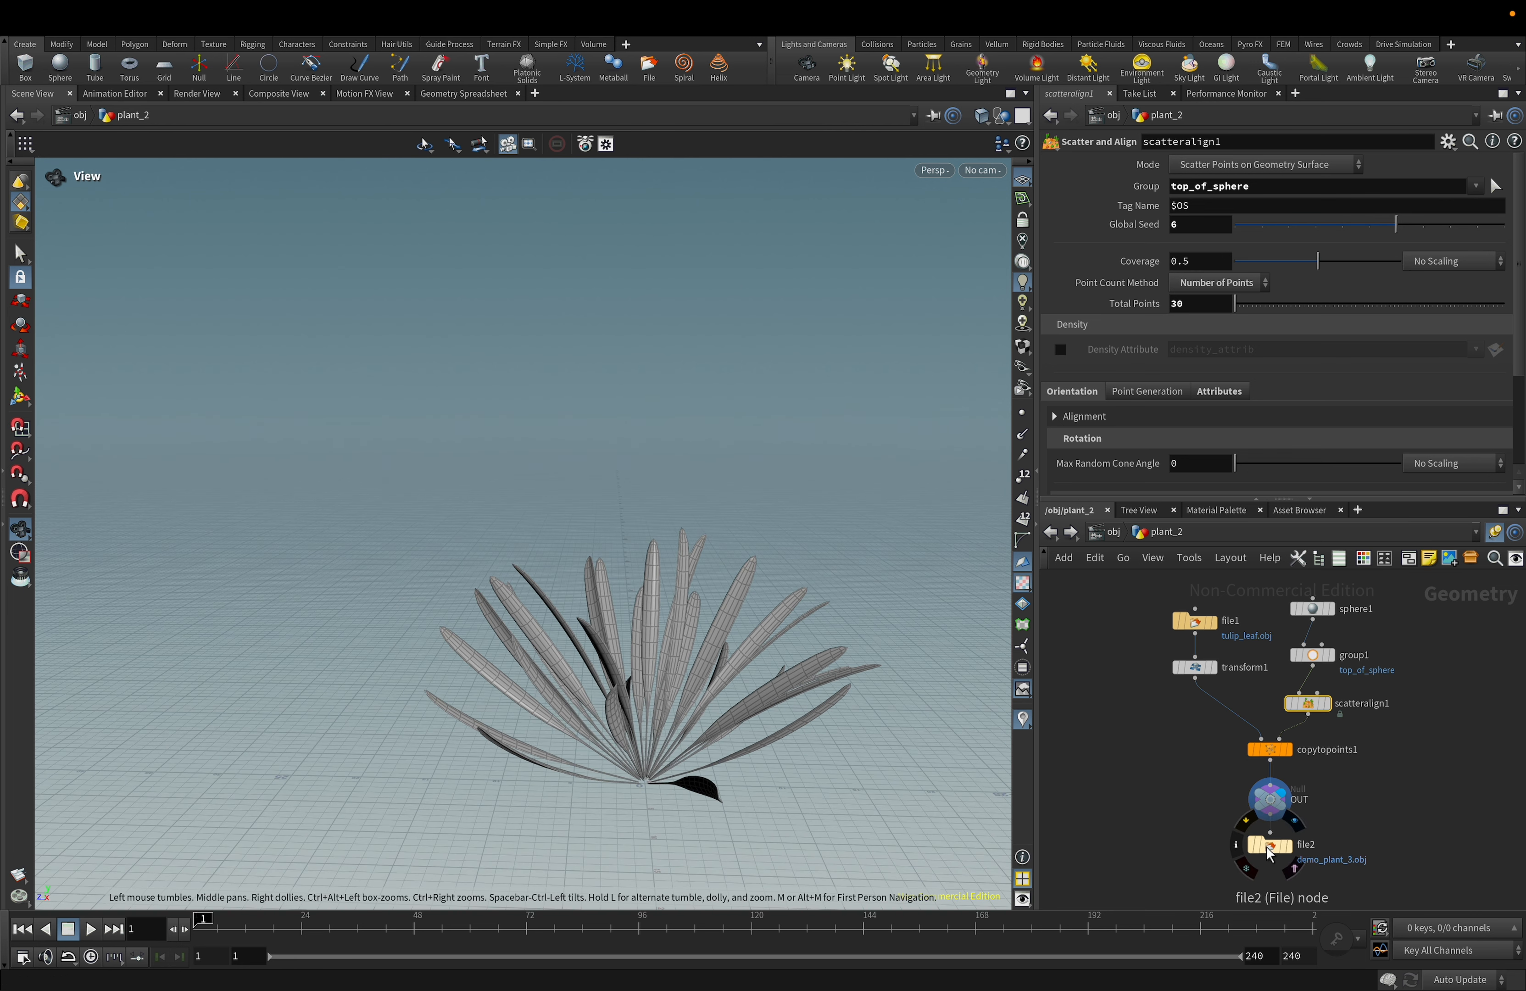